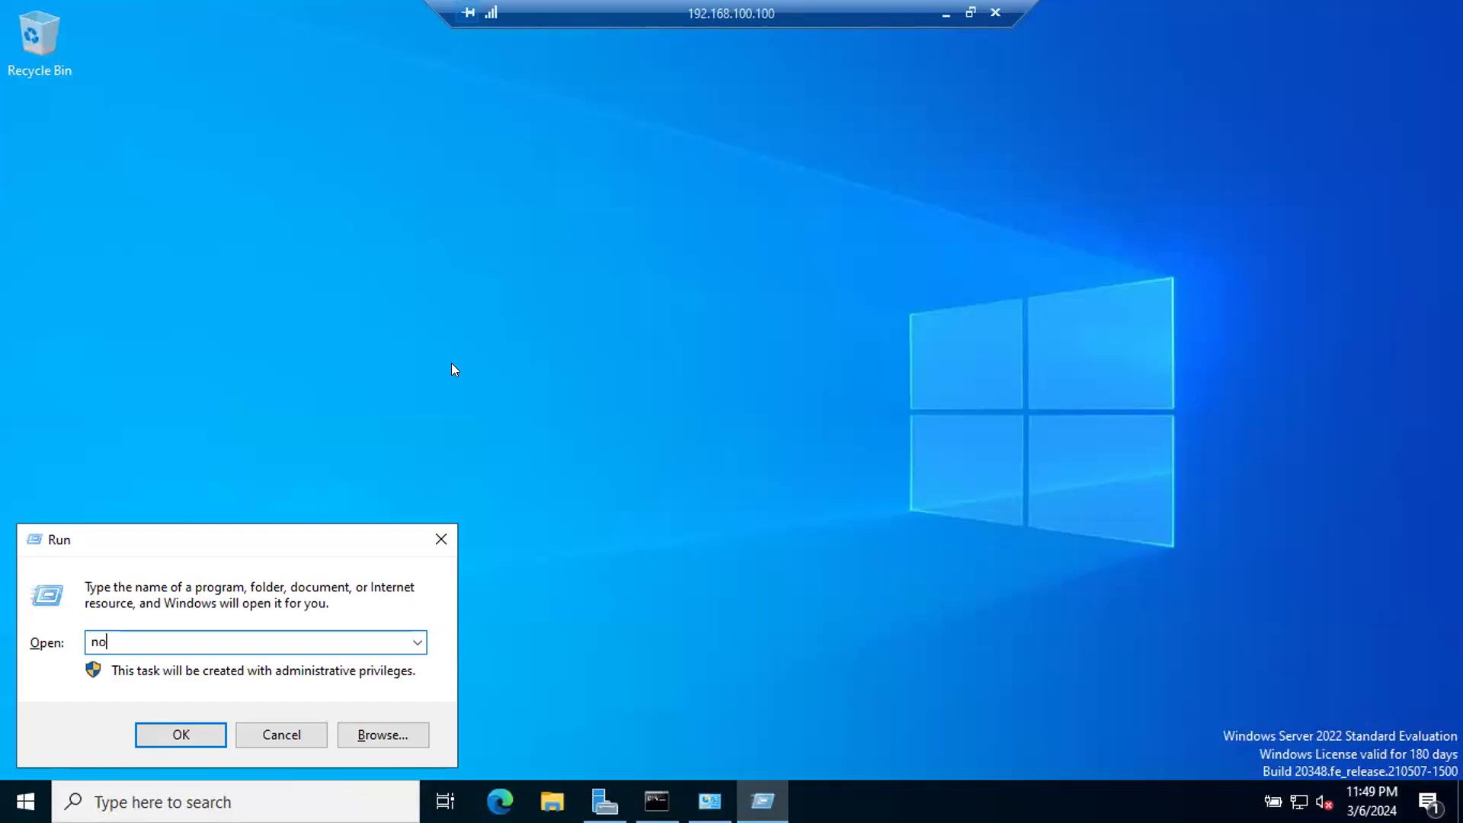
Step: Write "DC Configurations", "DHCP" and "DNS" on separate lines in a new Notepad document, and close it without saving
{"action": "type", "text": "pad"}
{"action": "key", "text": "Return"}
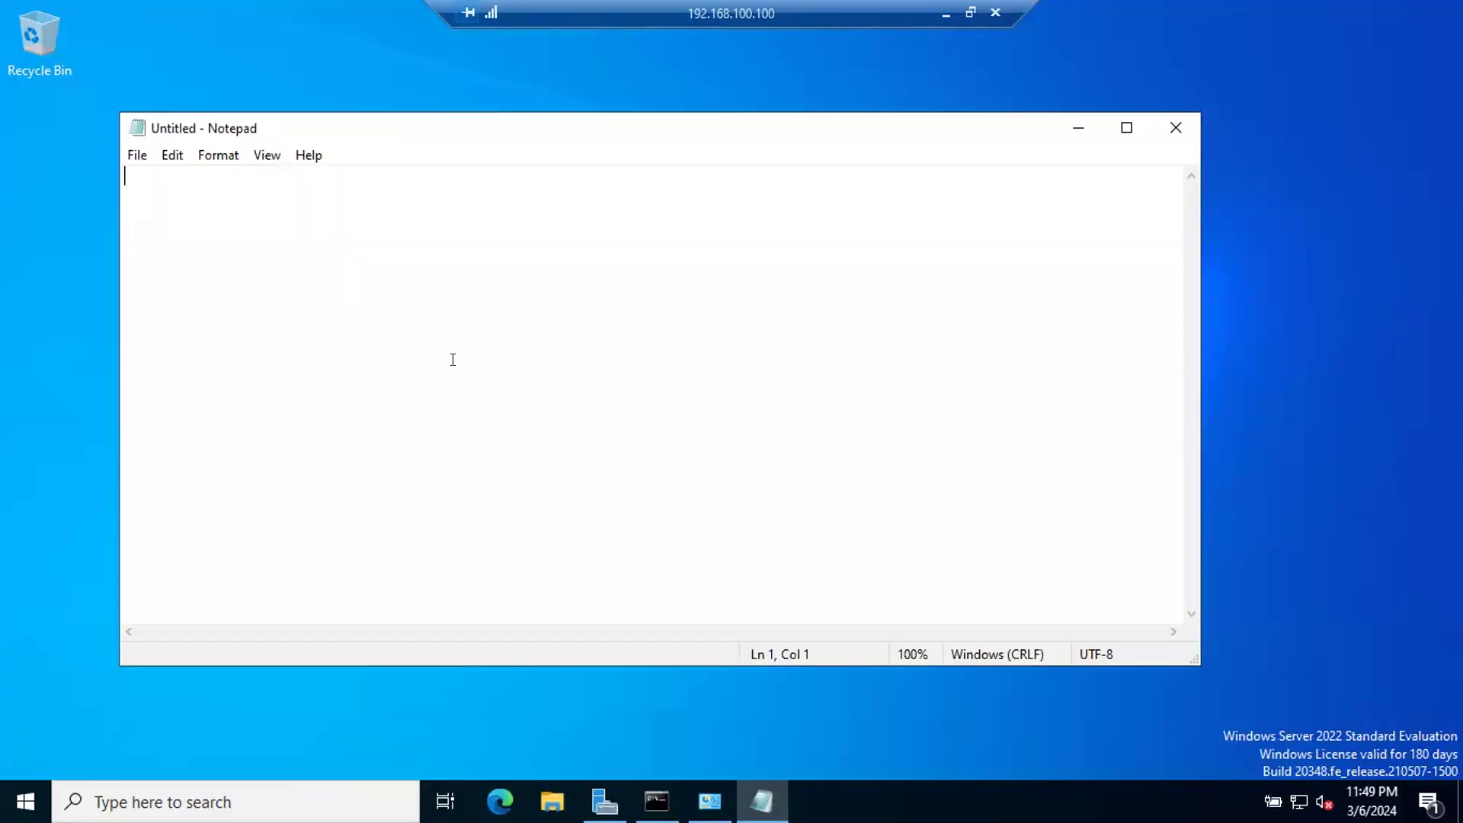
{"action": "type", "text": "DC Configurations"}
{"action": "key", "text": "Return"}
{"action": "type", "text": "DHCP"}
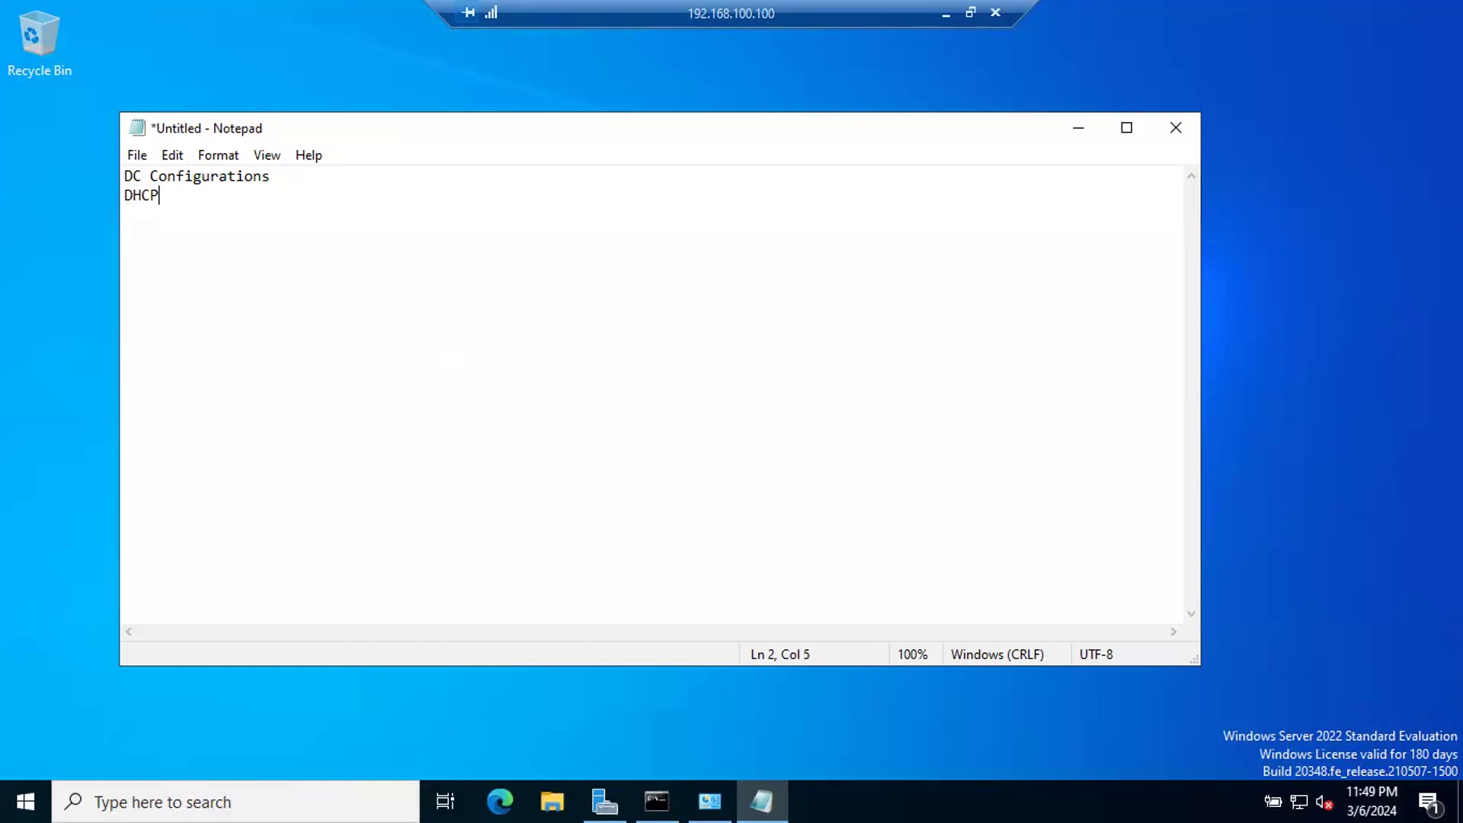
{"action": "key", "text": "Return"}
{"action": "type", "text": "DNS"}
{"action": "left_click", "coordinate": [1181, 123]}
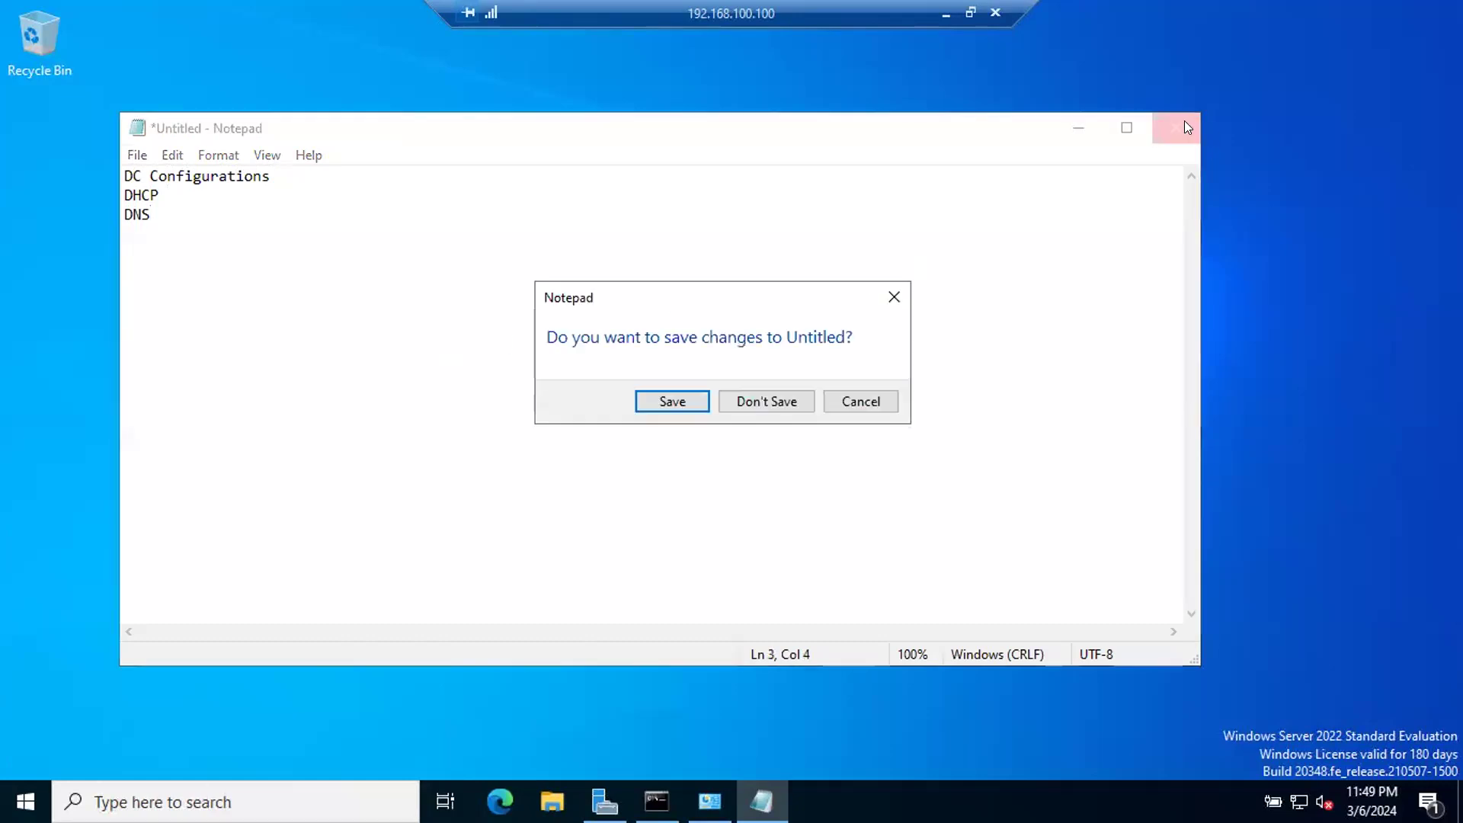
{"action": "left_click", "coordinate": [754, 401]}
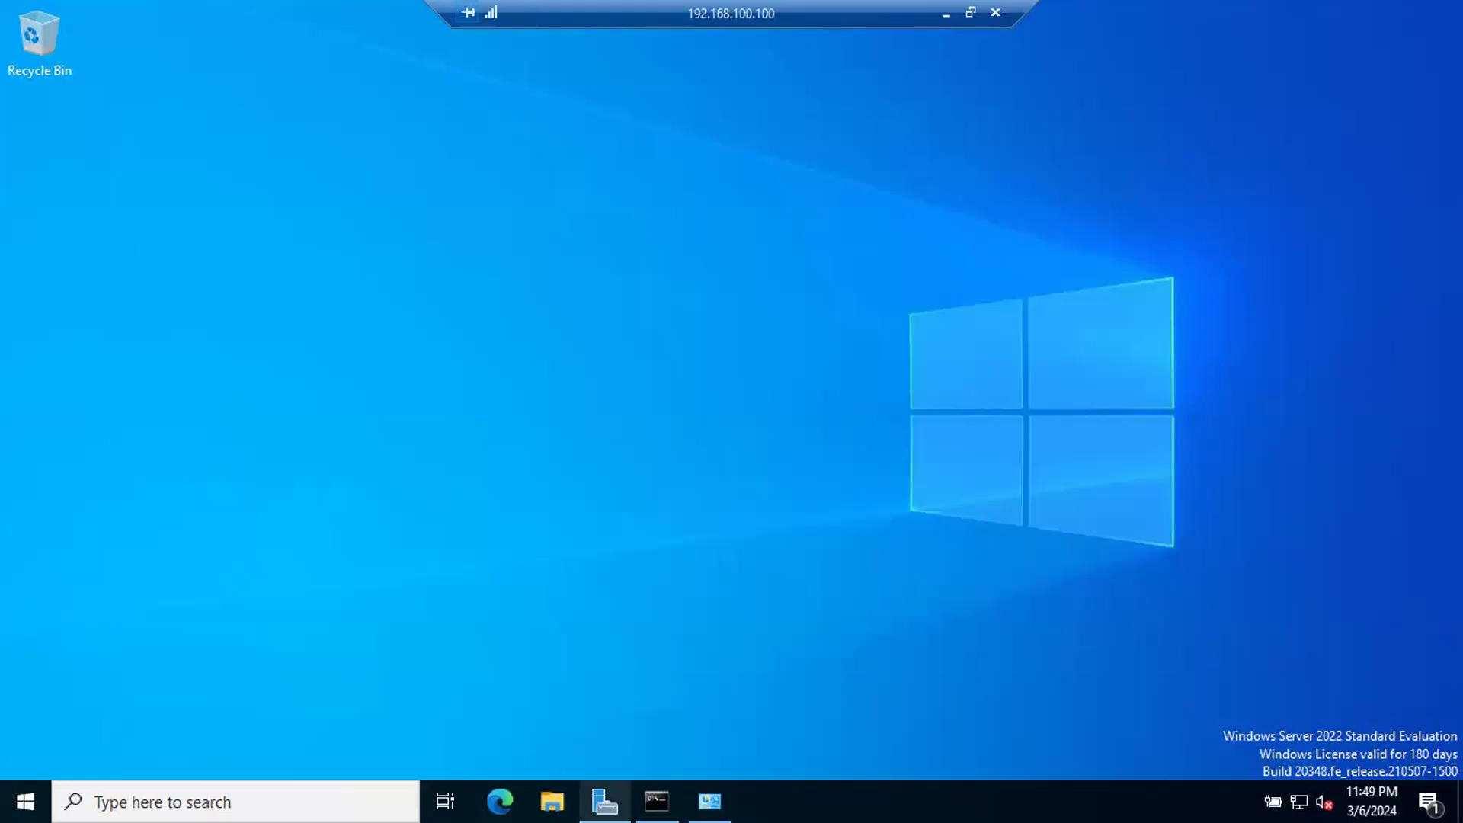
Step: Open the network connection details of the Ethernet adapter from Server Manager's Local Server page
{"action": "left_click", "coordinate": [604, 801]}
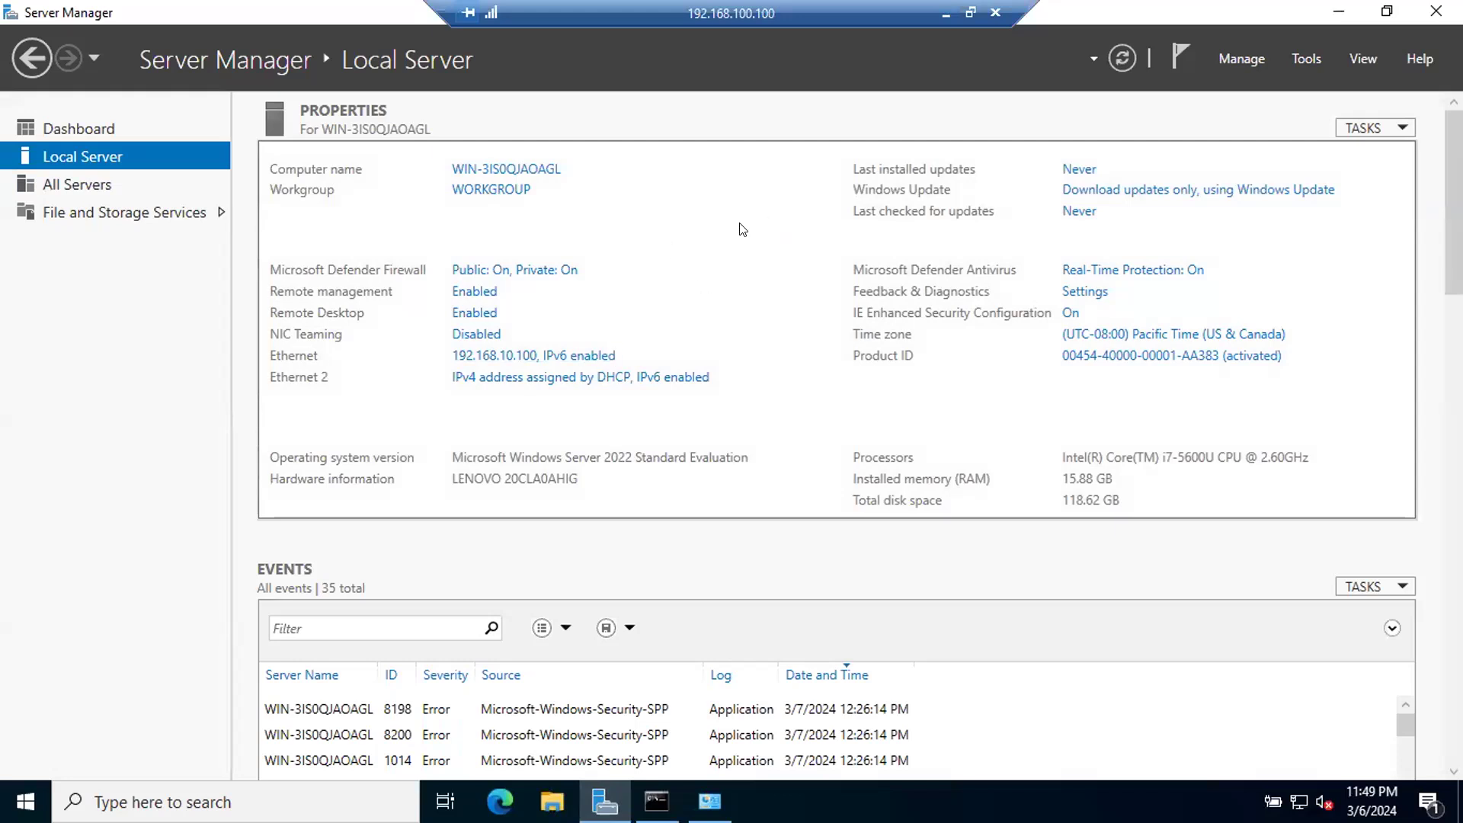
{"action": "left_click", "coordinate": [529, 356]}
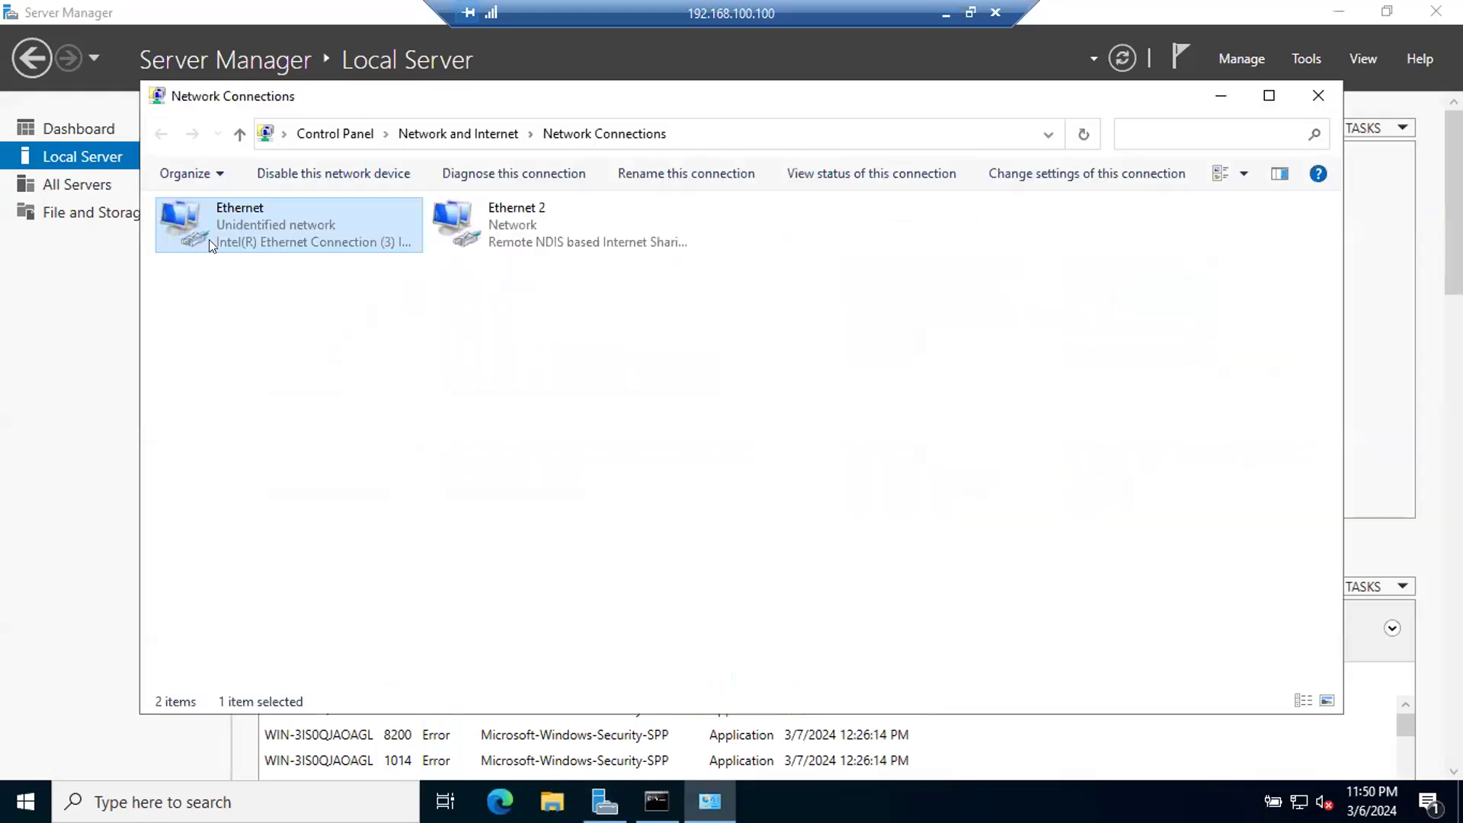
{"action": "double_click", "coordinate": [291, 228]}
{"action": "left_click", "coordinate": [600, 389]}
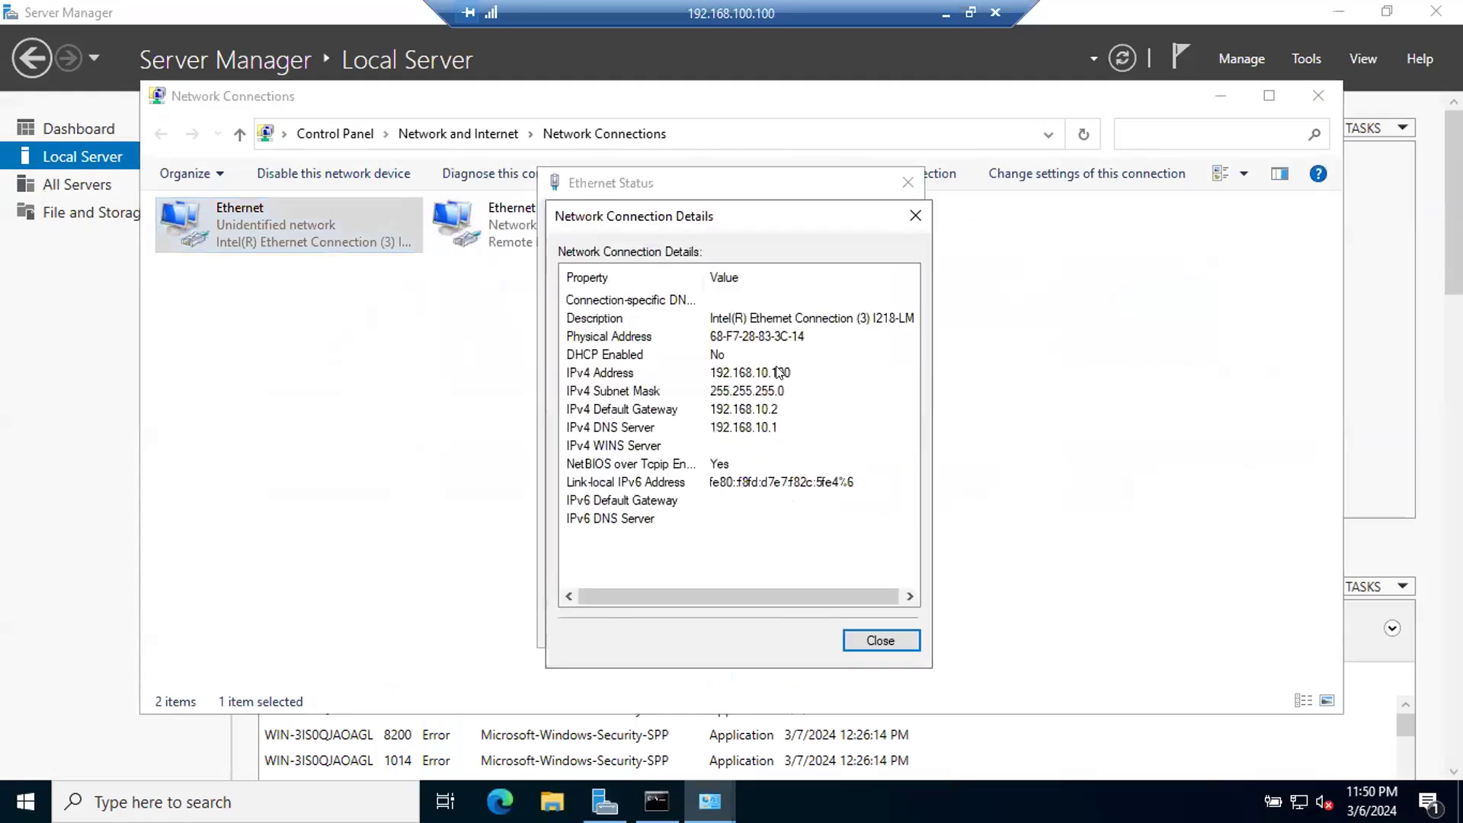
Step: Examine the Ethernet adapter's IPv4 address, subnet mask and default gateway, and close the details and status windows
{"action": "left_click", "coordinate": [740, 377]}
{"action": "left_click", "coordinate": [746, 394]}
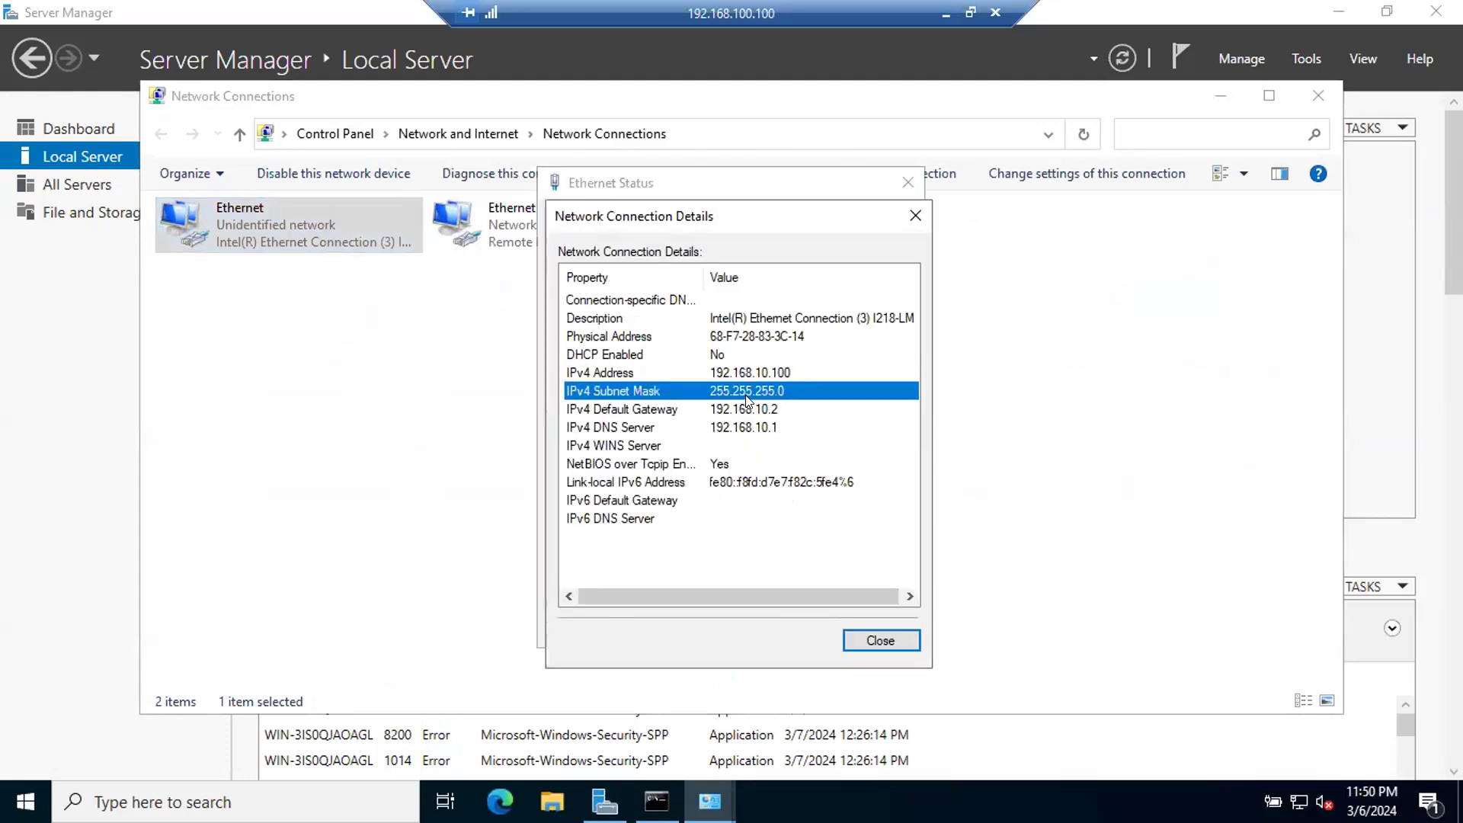
{"action": "left_click", "coordinate": [731, 362]}
{"action": "left_click", "coordinate": [732, 373]}
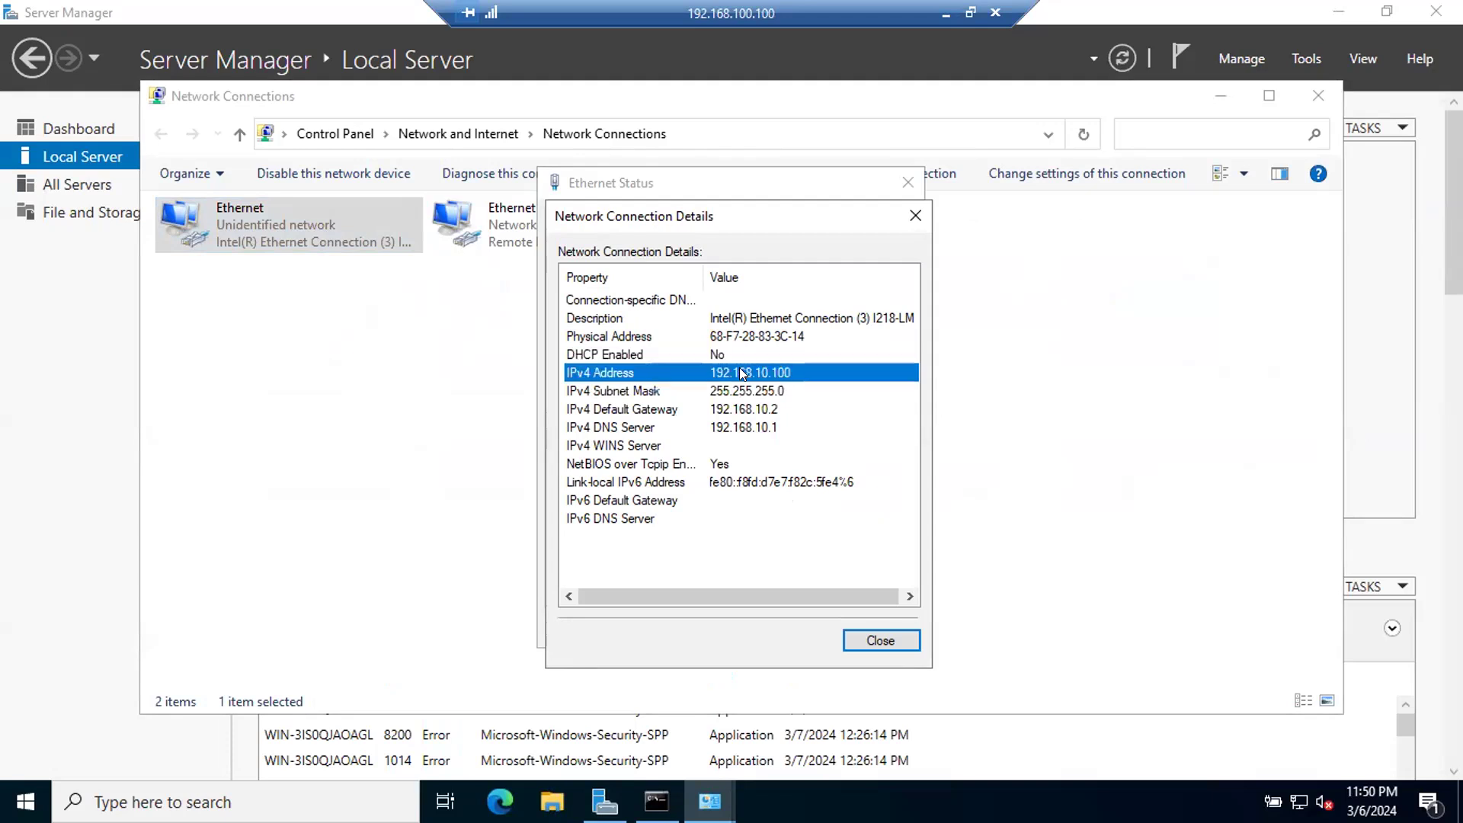
{"action": "left_click", "coordinate": [746, 391]}
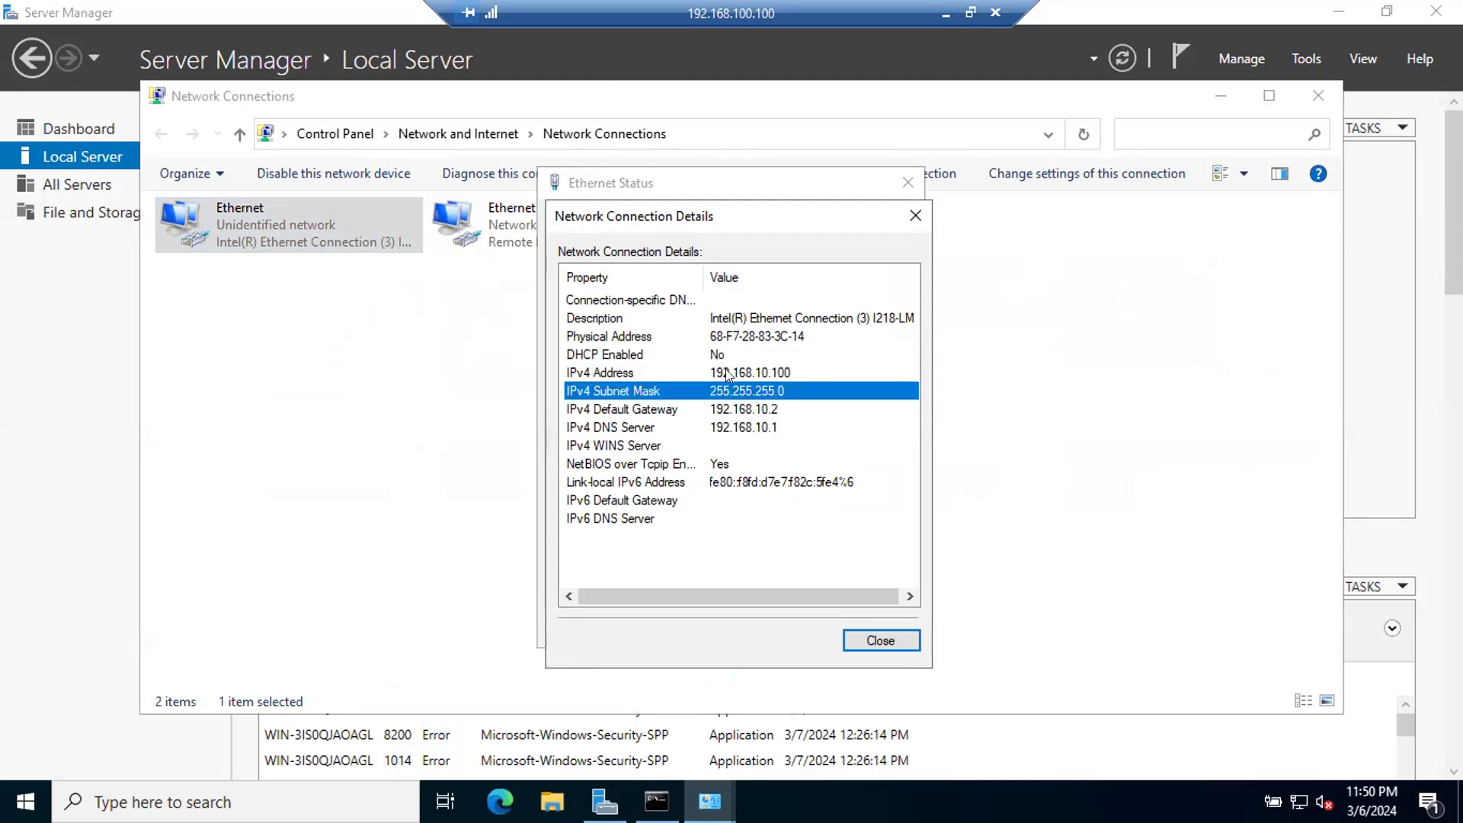
{"action": "left_click", "coordinate": [727, 374]}
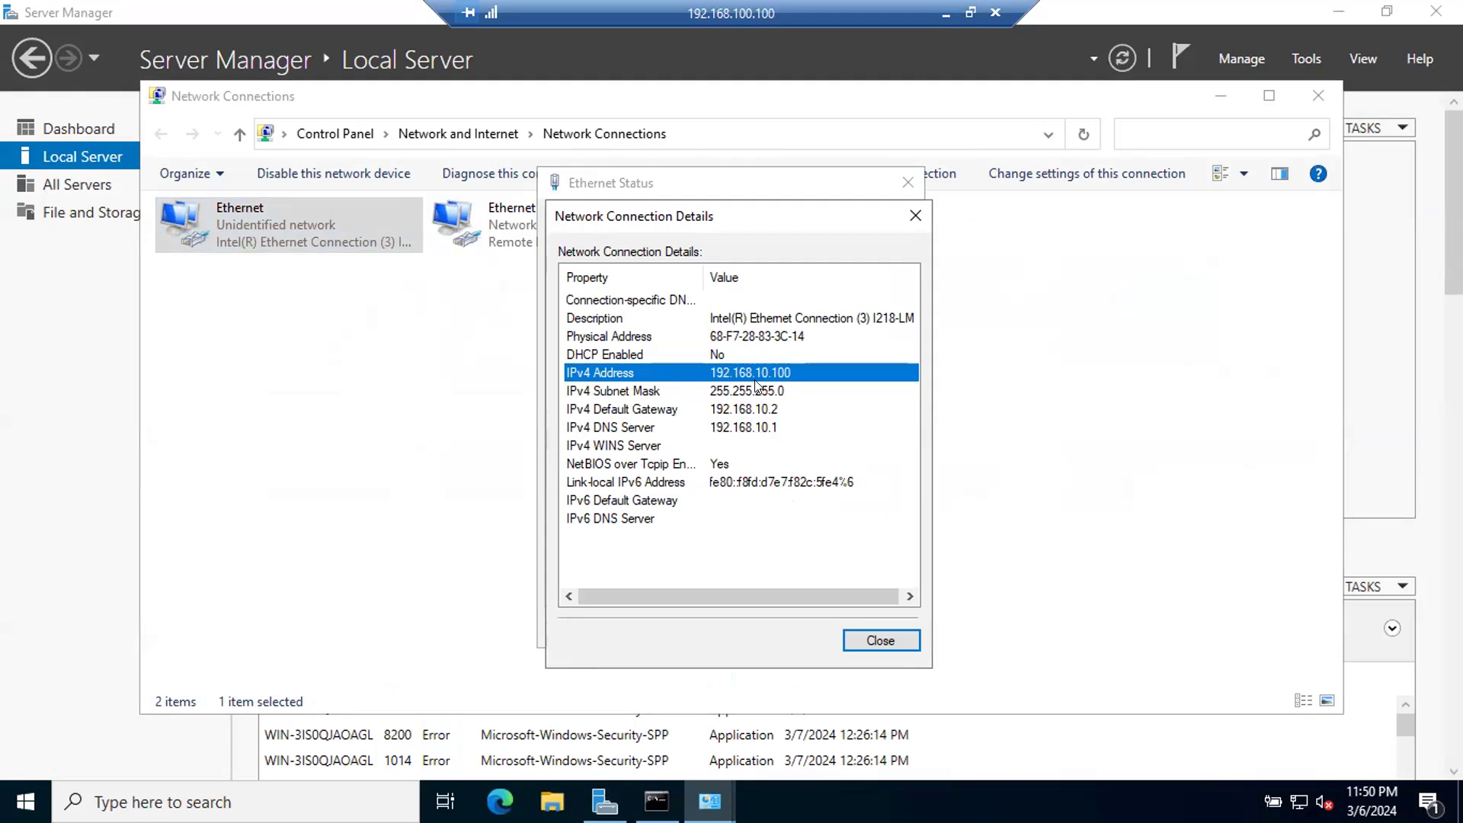
{"action": "key", "text": "Down"}
{"action": "left_click", "coordinate": [726, 374]}
{"action": "key", "text": "Down"}
{"action": "left_click", "coordinate": [764, 376]}
{"action": "left_click", "coordinate": [703, 390]}
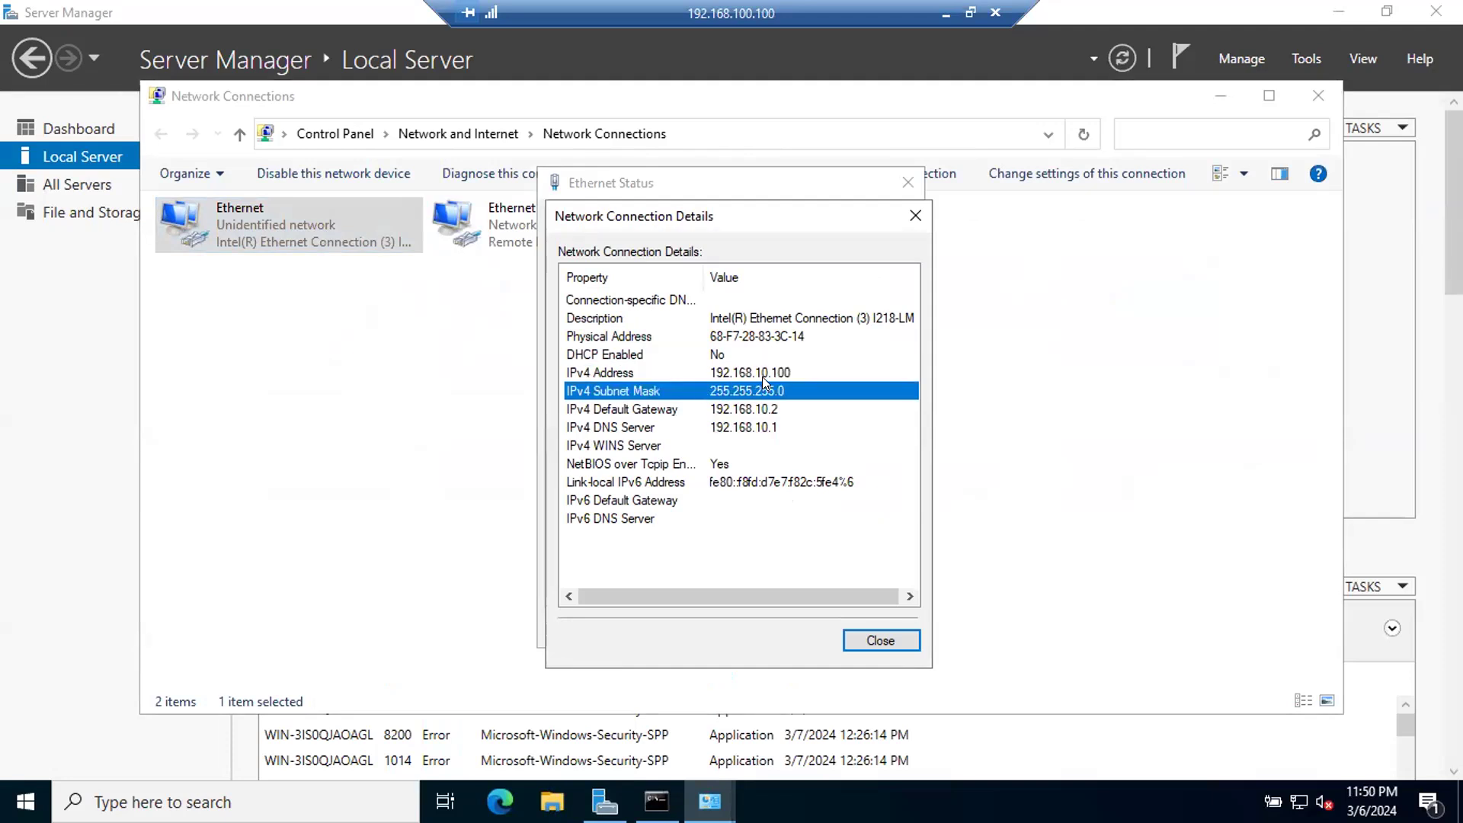
{"action": "left_click", "coordinate": [762, 377]}
{"action": "left_click", "coordinate": [726, 390]}
{"action": "left_click", "coordinate": [736, 410]}
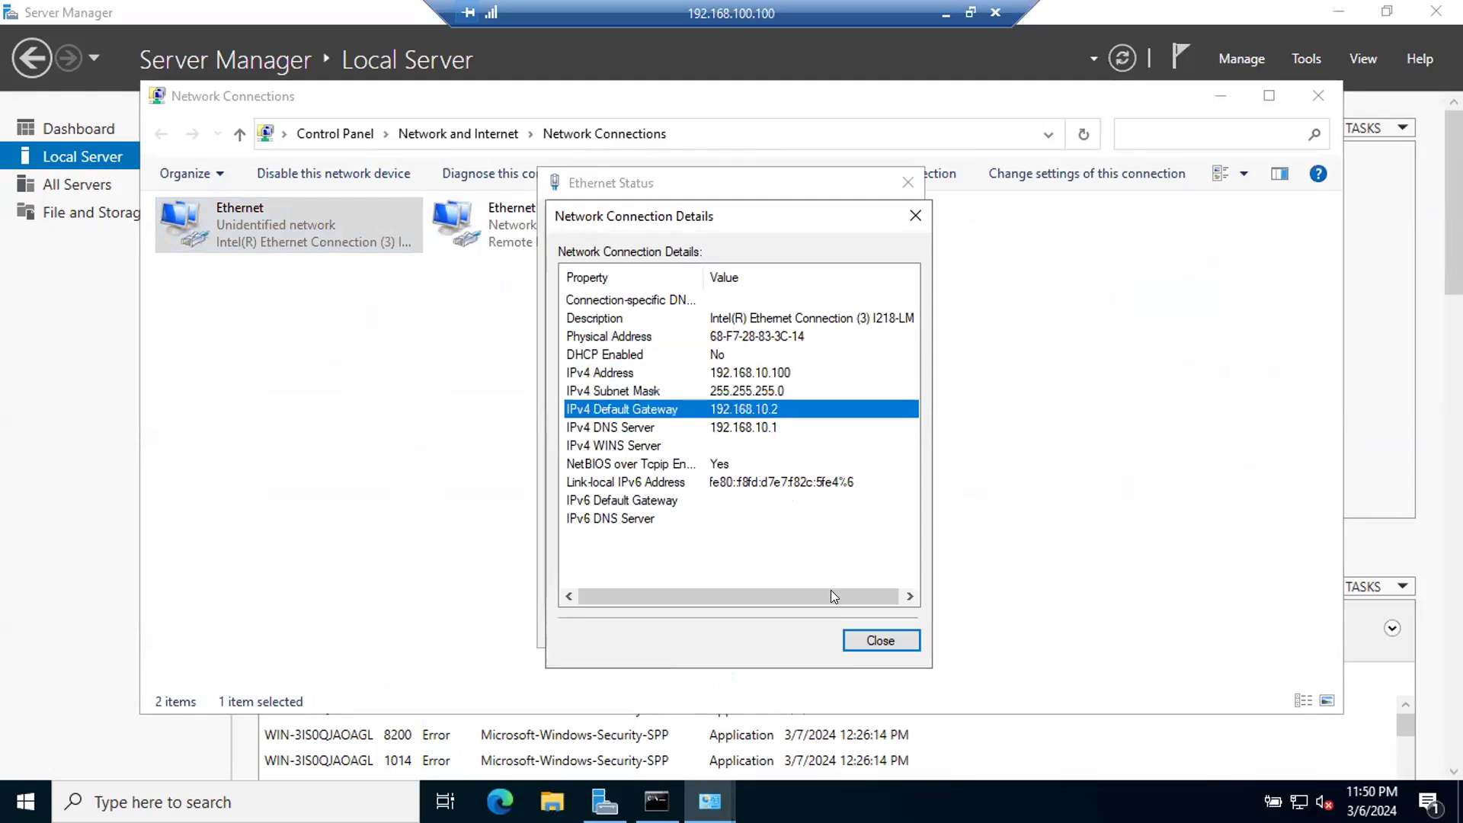
{"action": "left_click", "coordinate": [883, 644]}
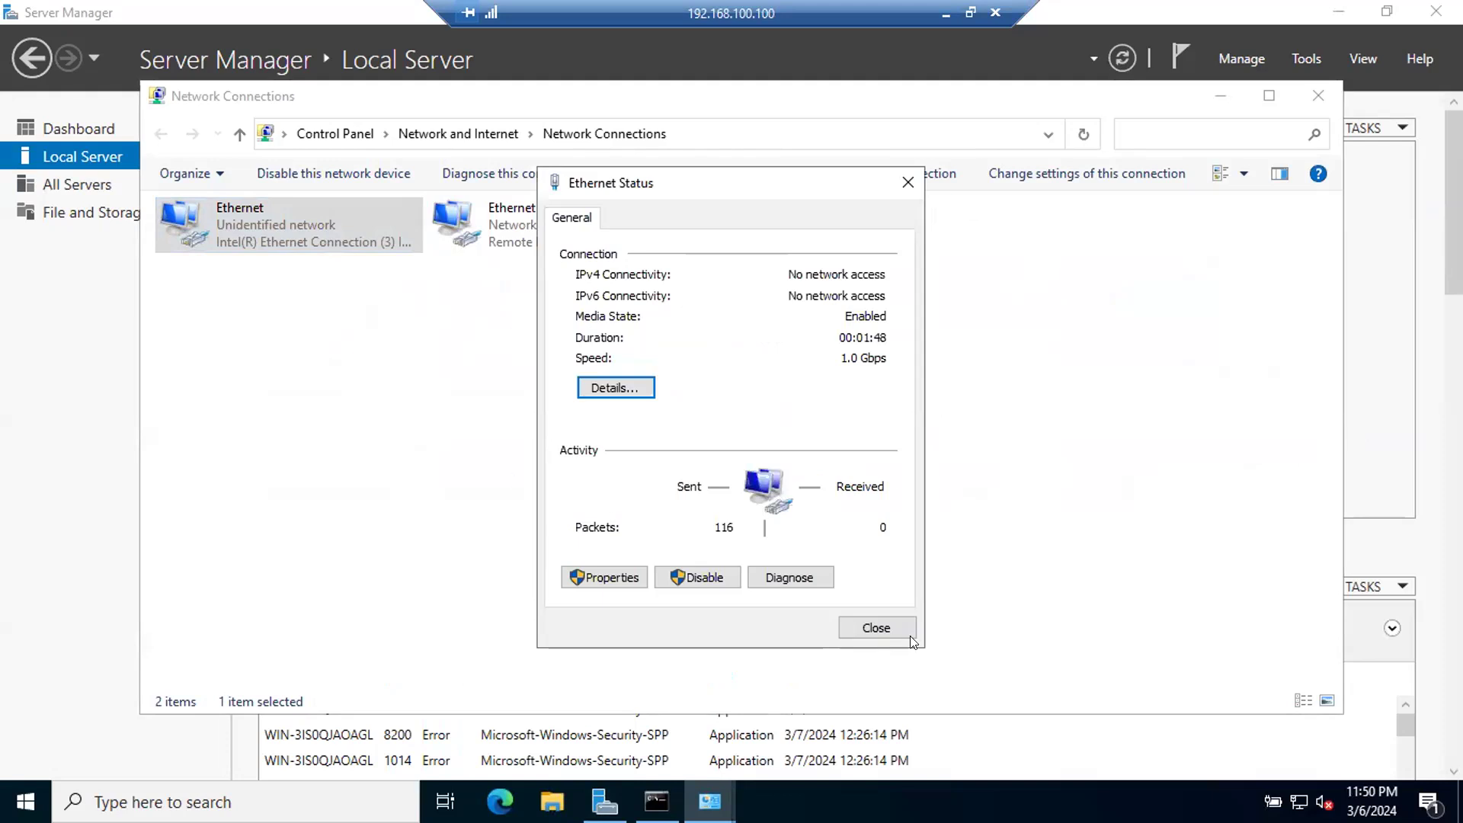
{"action": "left_click", "coordinate": [873, 626]}
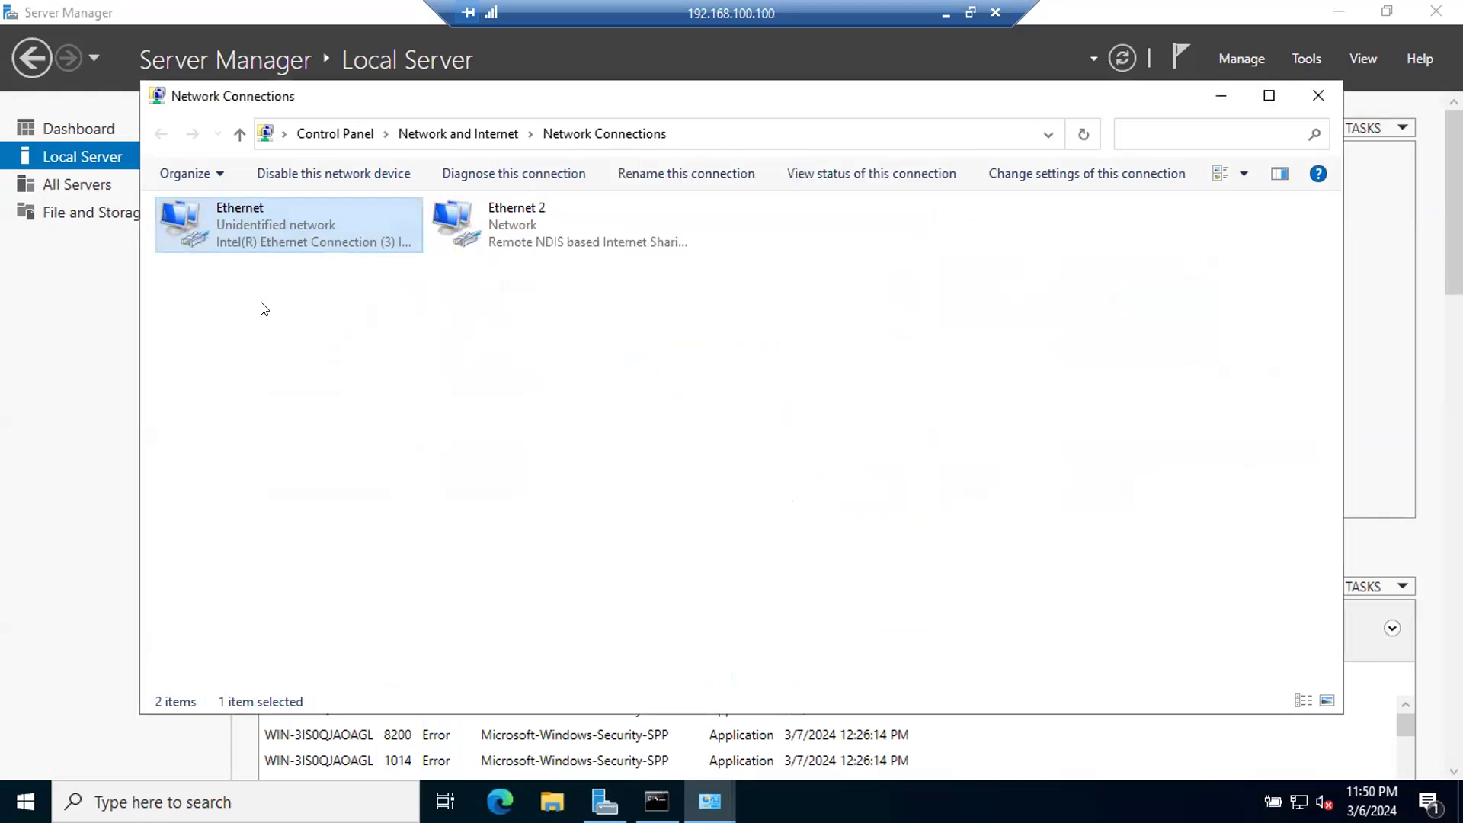
Step: Review the static IP address and subnet mask in the Ethernet adapter's TCP/IPv4 properties, and close everything without changes
{"action": "right_click", "coordinate": [279, 246]}
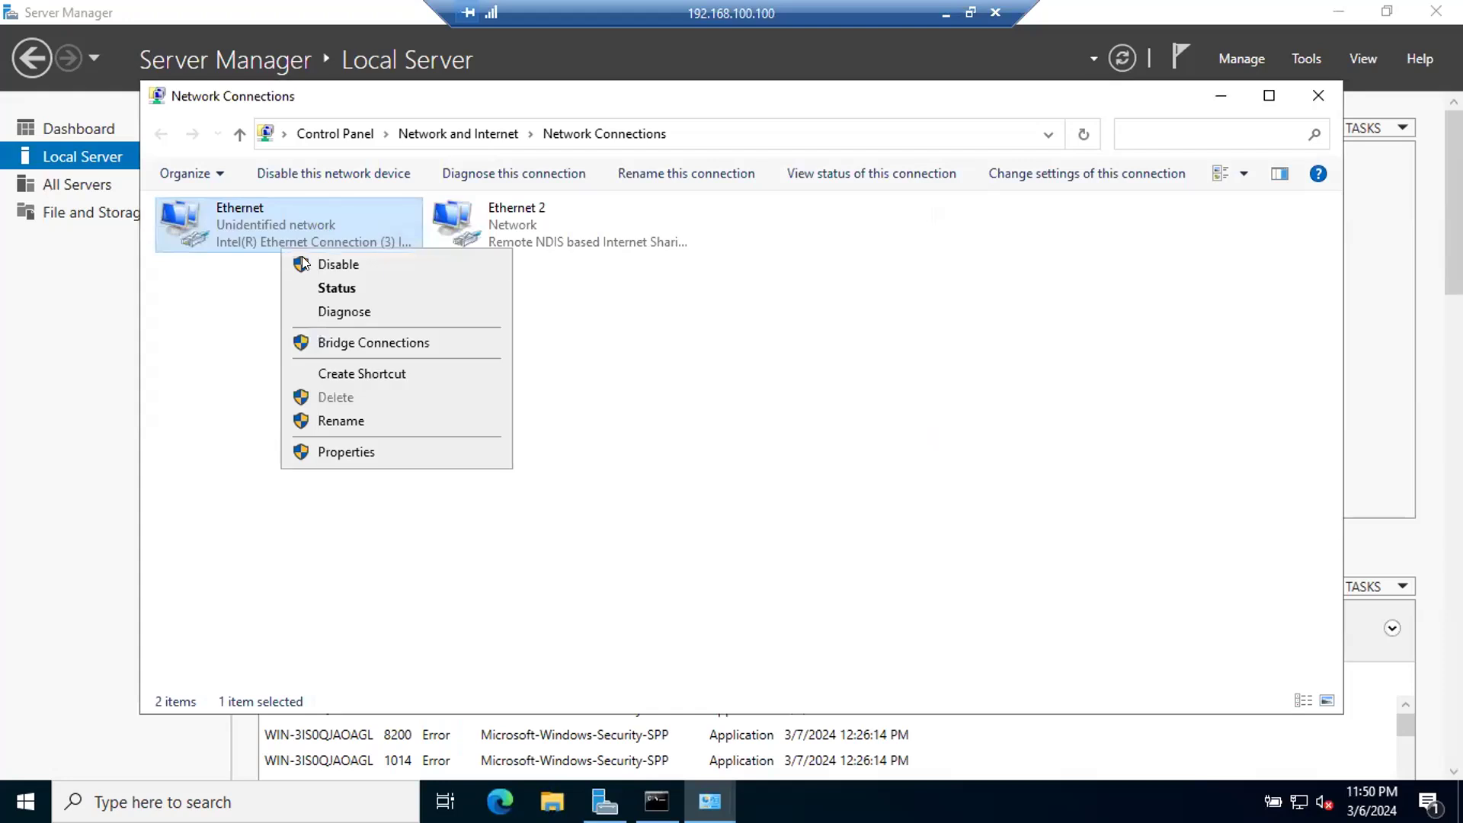
{"action": "left_click", "coordinate": [358, 453]}
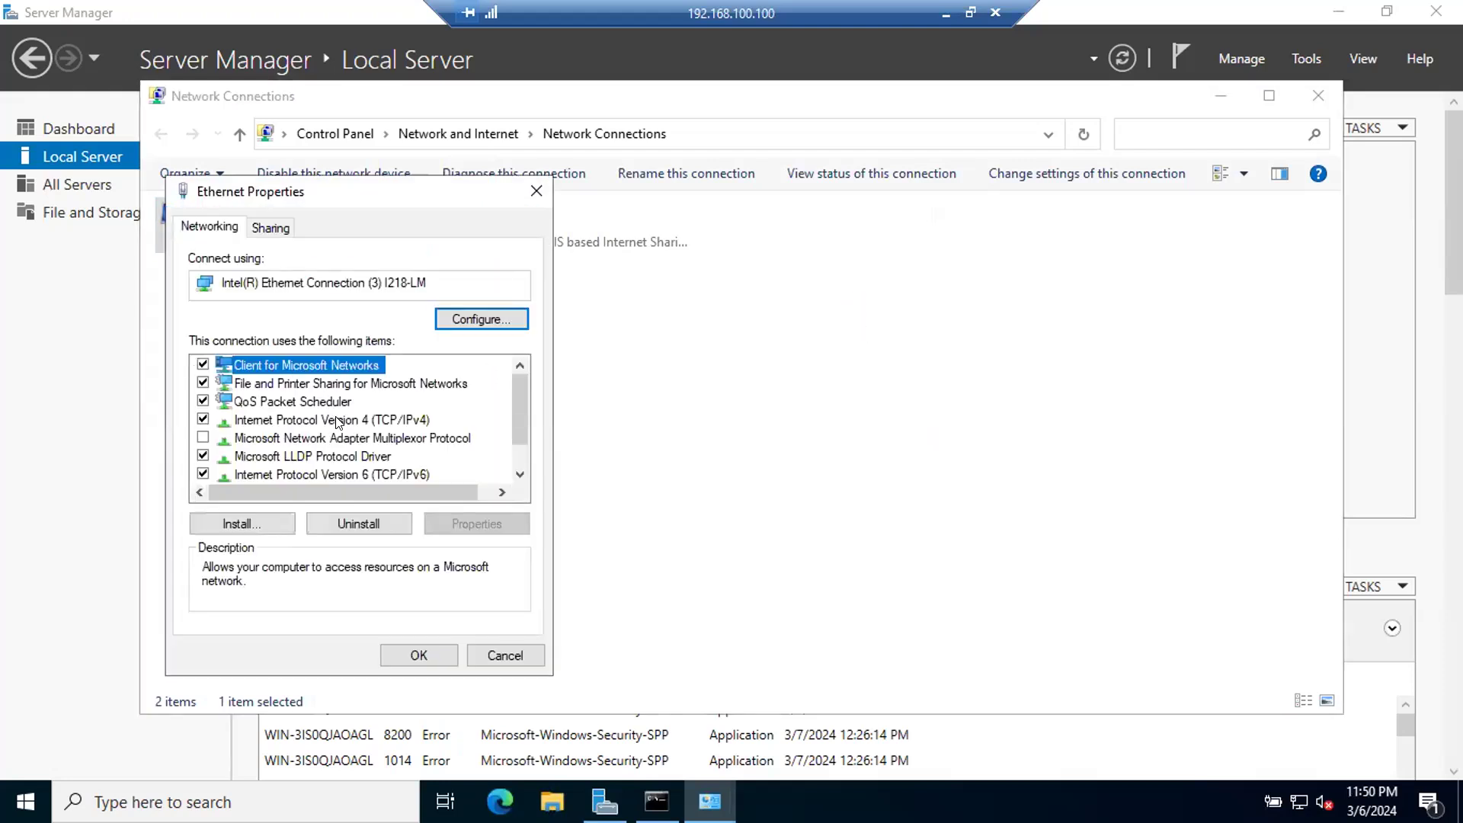
{"action": "double_click", "coordinate": [336, 420]}
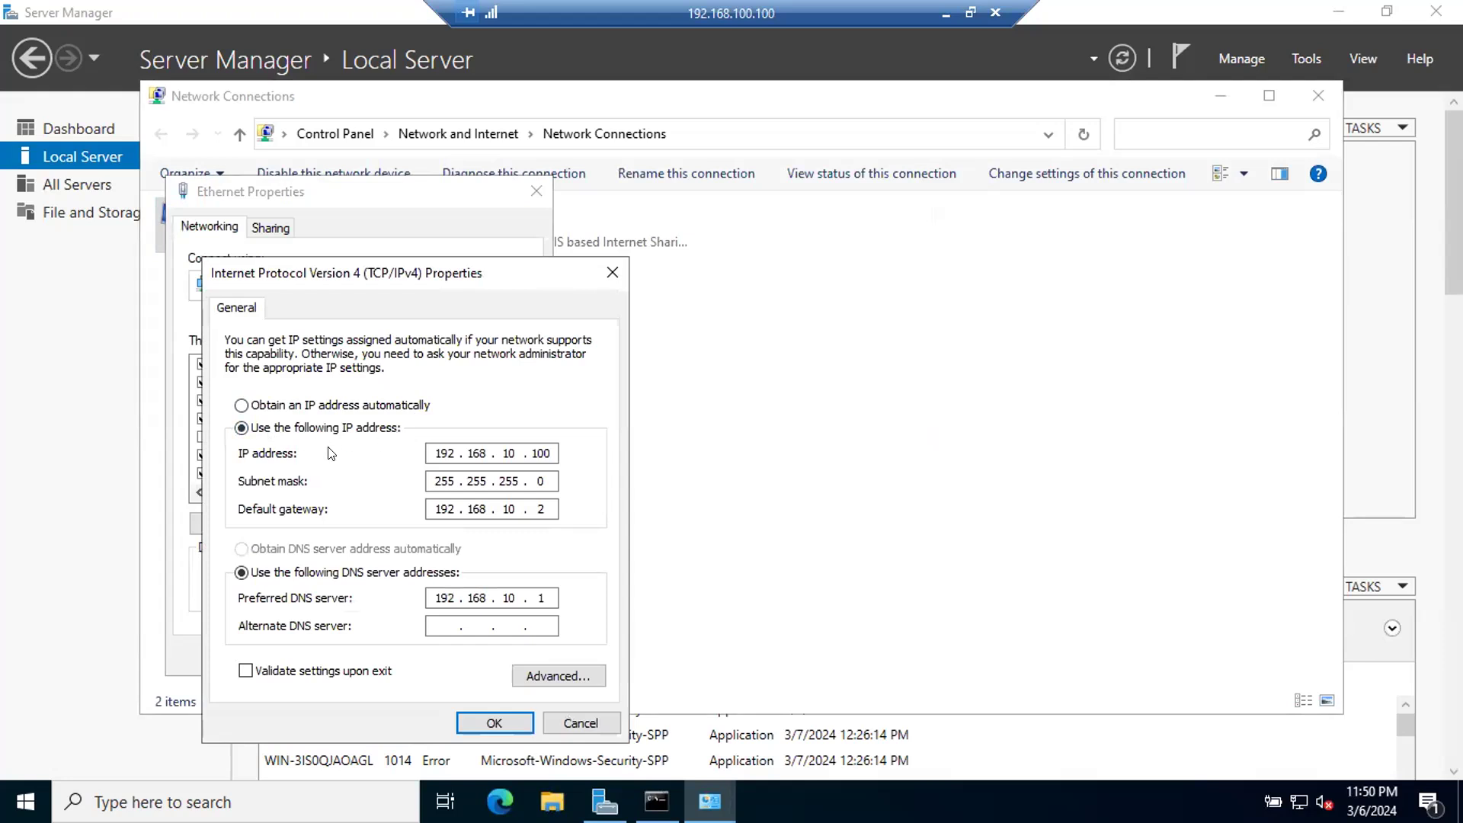
{"action": "left_click", "coordinate": [438, 446]}
{"action": "left_click", "coordinate": [480, 453]}
{"action": "left_click", "coordinate": [509, 453]}
{"action": "left_click", "coordinate": [542, 452]}
{"action": "left_click", "coordinate": [427, 479]}
{"action": "left_click", "coordinate": [471, 479]}
{"action": "left_click", "coordinate": [507, 479]}
{"action": "left_click", "coordinate": [532, 479]}
{"action": "left_click", "coordinate": [579, 723]}
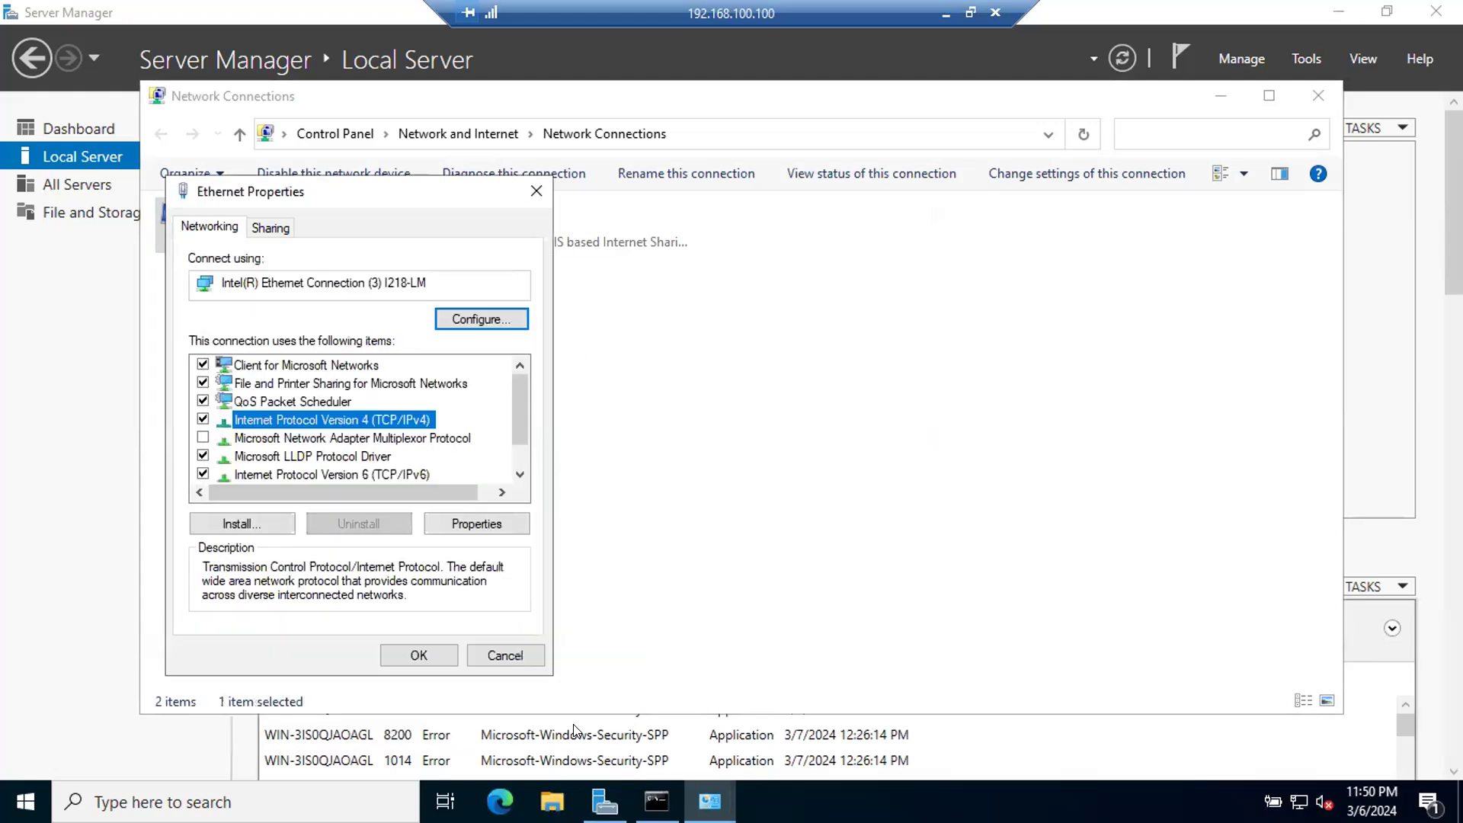
{"action": "left_click", "coordinate": [506, 655]}
{"action": "left_click", "coordinate": [1318, 96]}
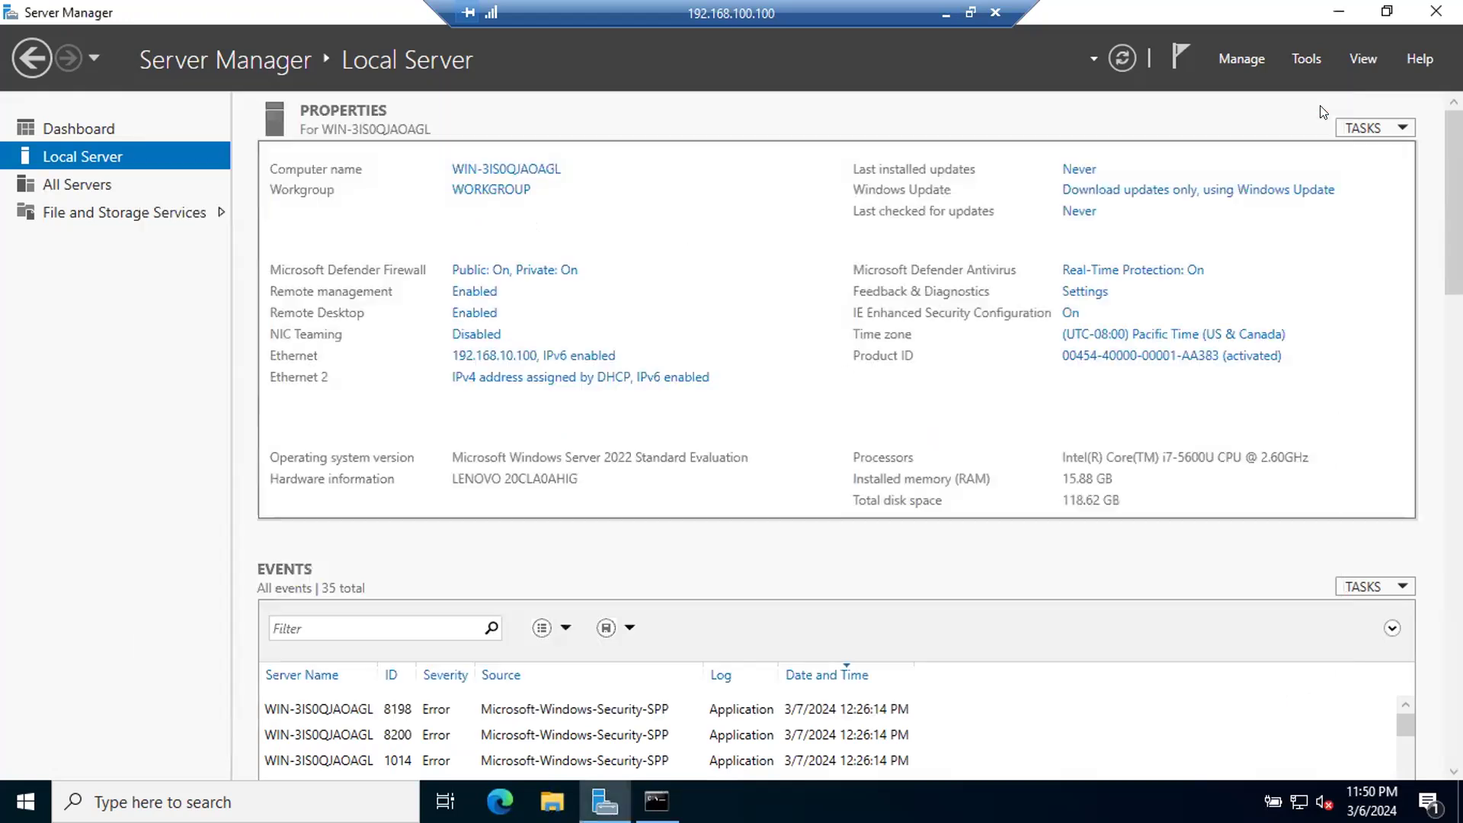
Step: Open the server's computer name settings and enter DC-01 as the new computer name
{"action": "left_click", "coordinate": [501, 168]}
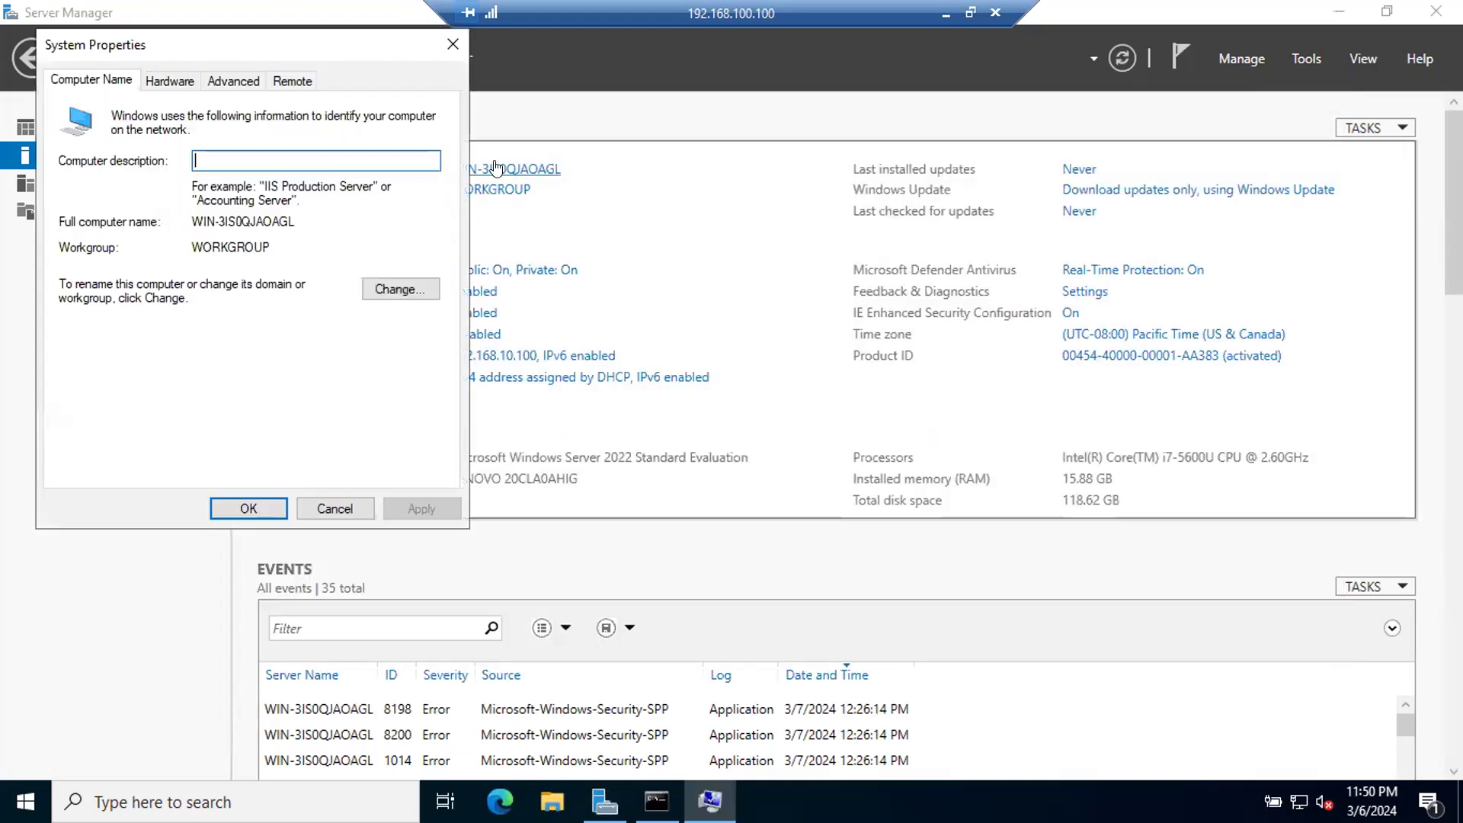
{"action": "left_click_drag", "start_coordinate": [176, 47], "coordinate": [637, 250]}
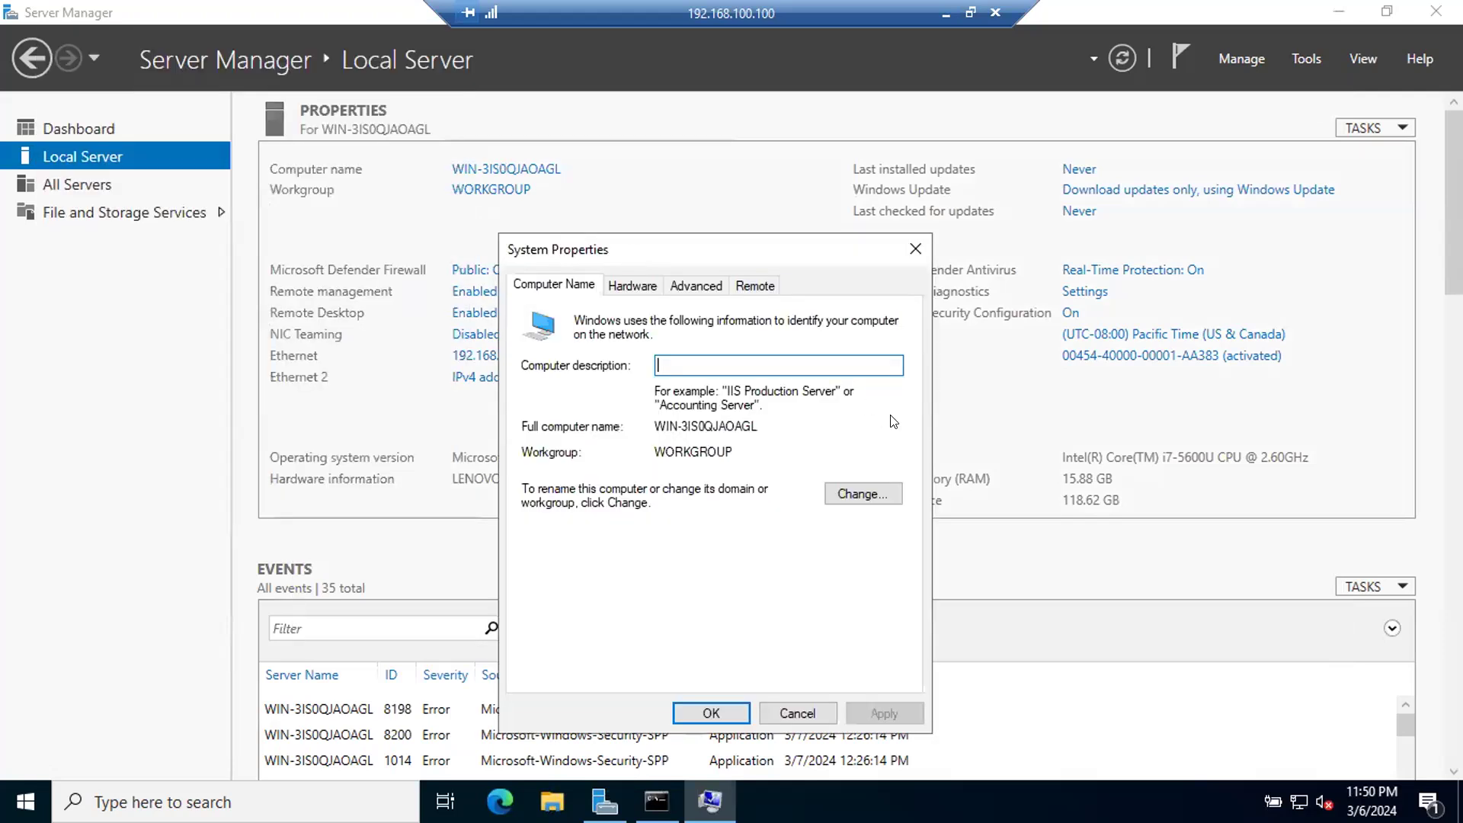
{"action": "left_click", "coordinate": [863, 494]}
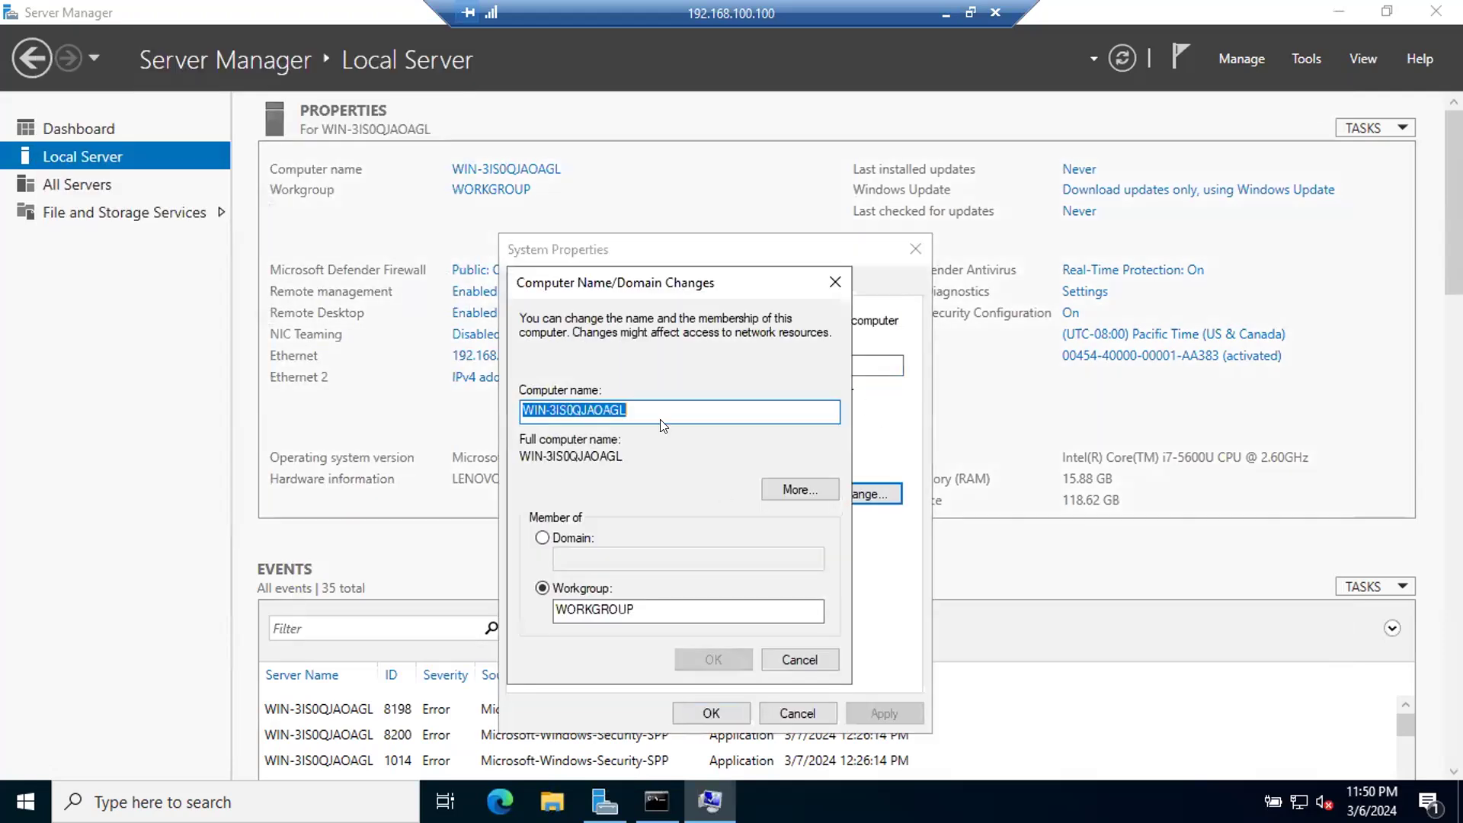
{"action": "type", "text": "DC"}
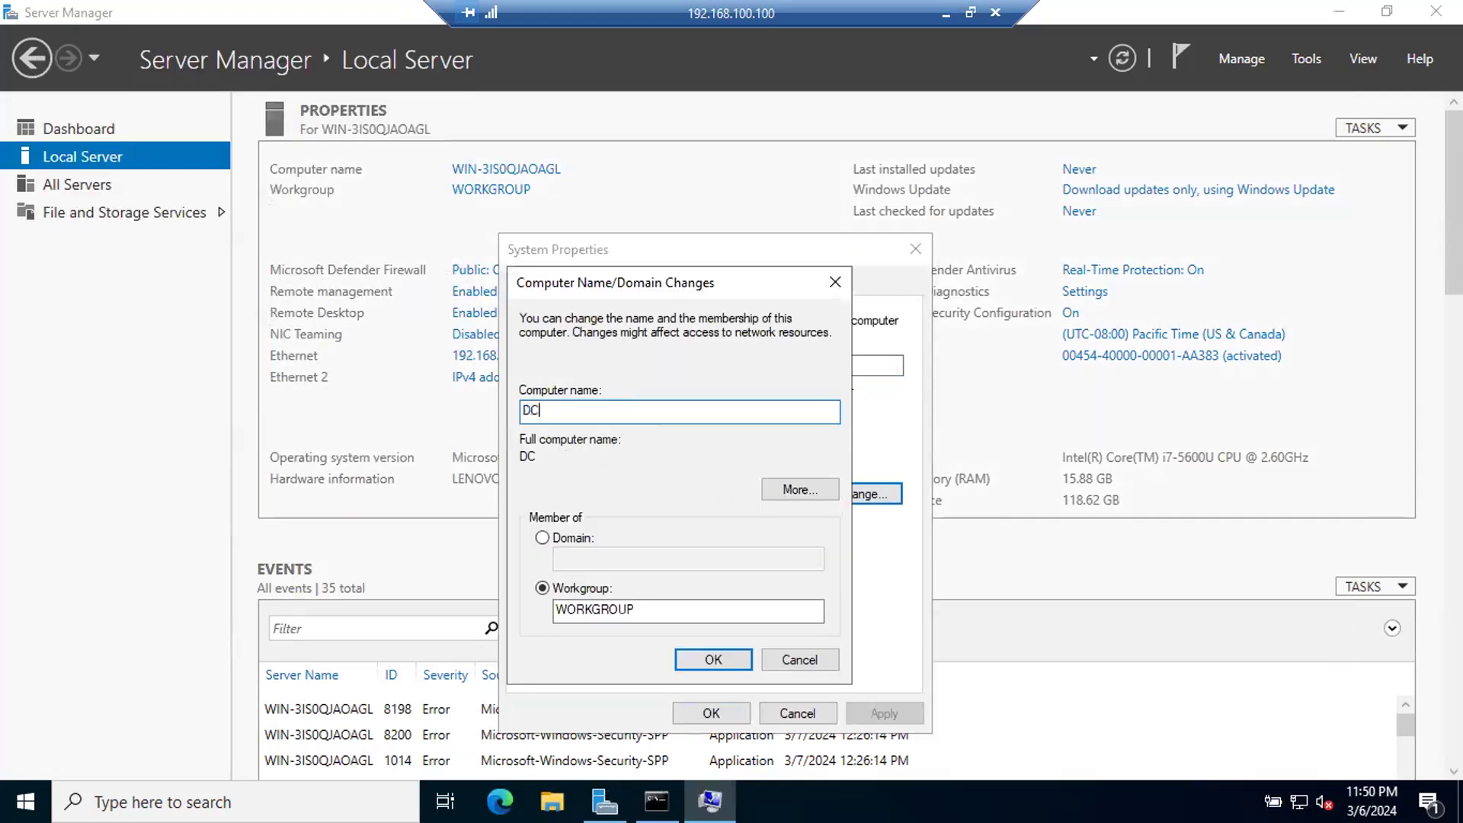
{"action": "type", "text": "-01"}
Step: Try AD in place of the DC prefix in the new computer name, and put DC back
{"action": "left_click_drag", "start_coordinate": [540, 410], "coordinate": [509, 410]}
{"action": "type", "text": "AD"}
{"action": "left_click_drag", "start_coordinate": [537, 409], "coordinate": [506, 402]}
{"action": "type", "text": "DC"}
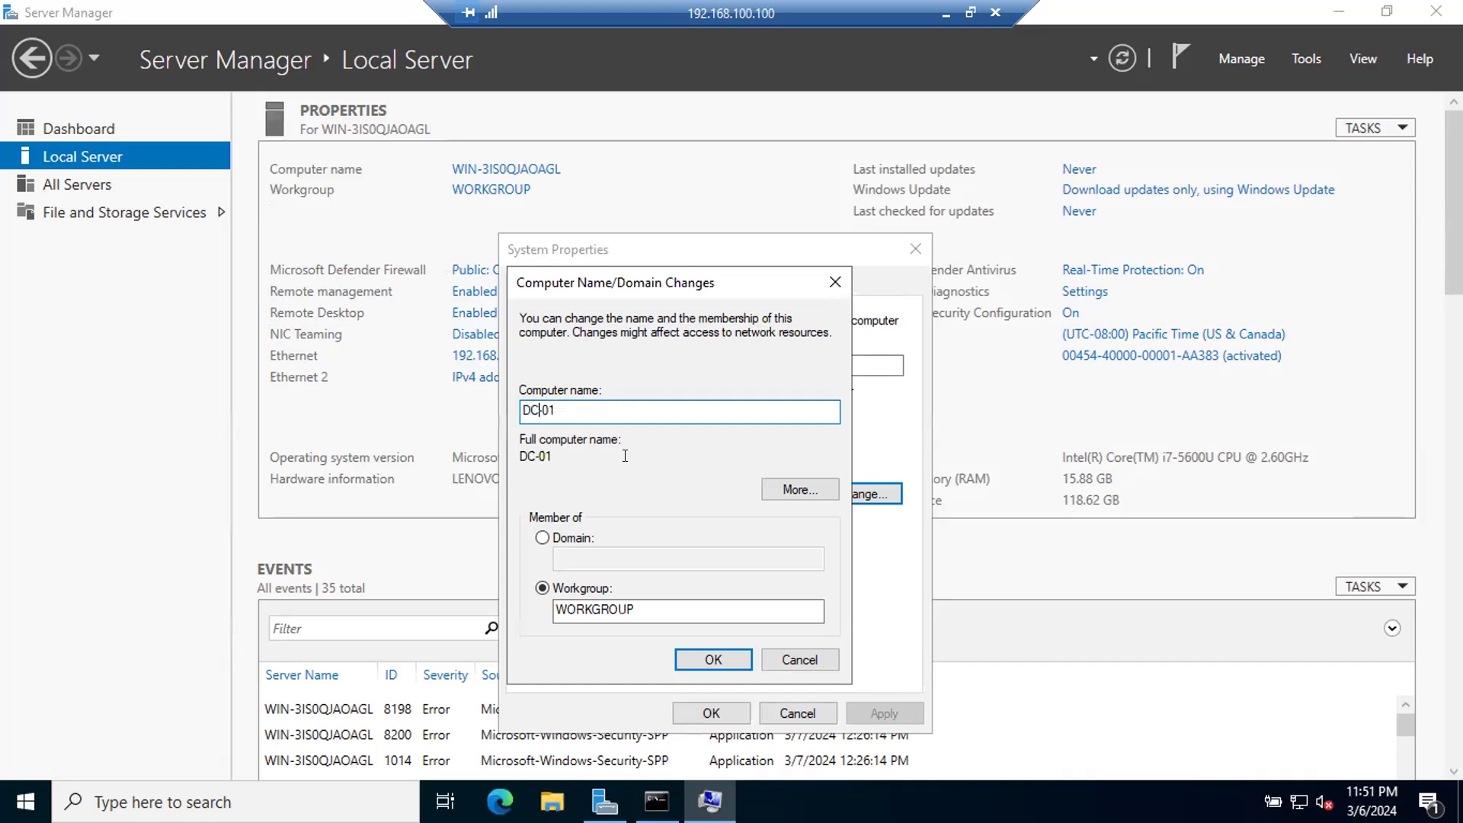
Step: Confirm the computer rename, restart the server immediately and dismiss the ended remote session message
{"action": "left_click", "coordinate": [712, 659]}
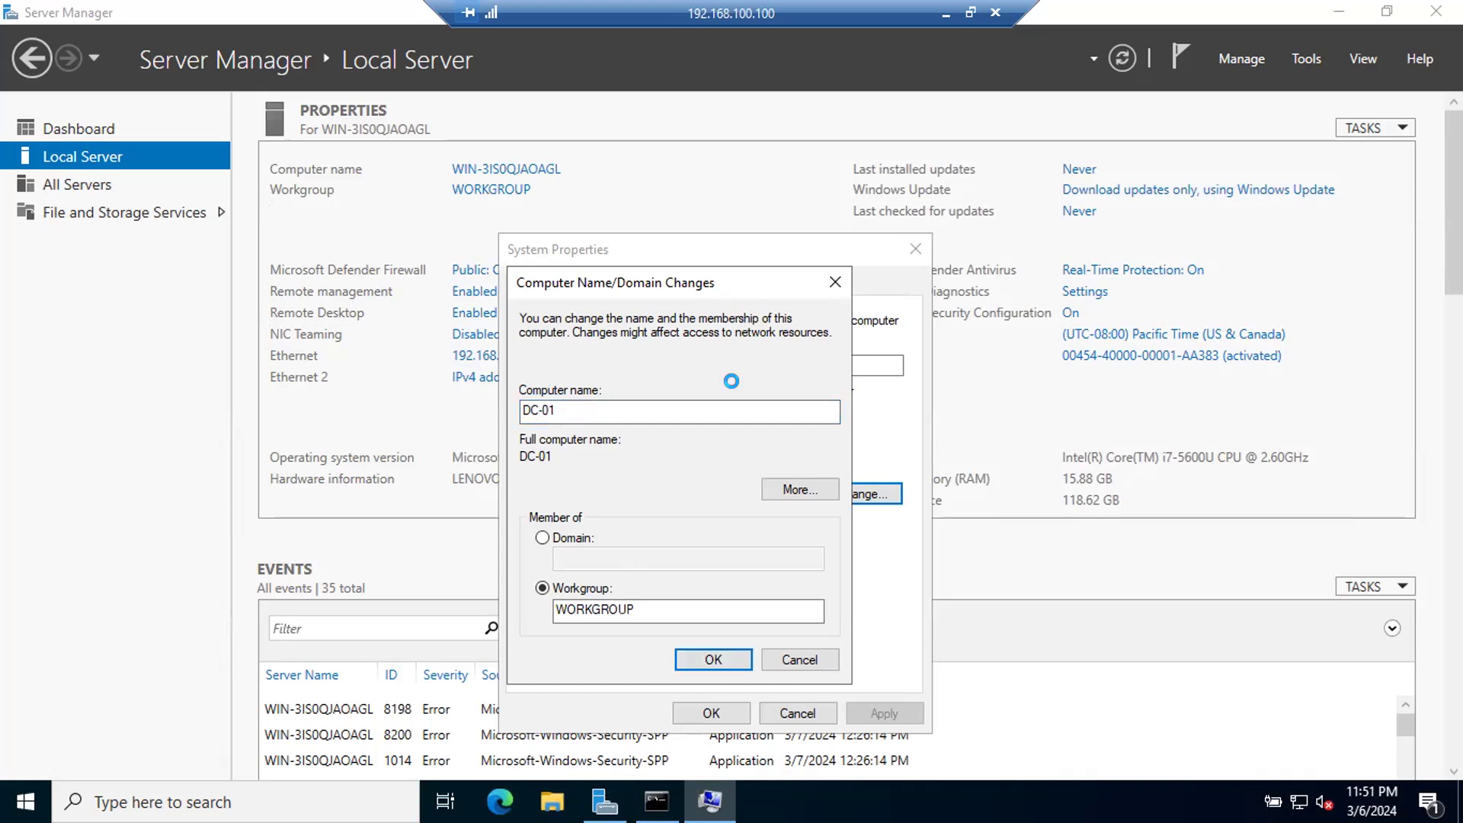
{"action": "left_click", "coordinate": [868, 425]}
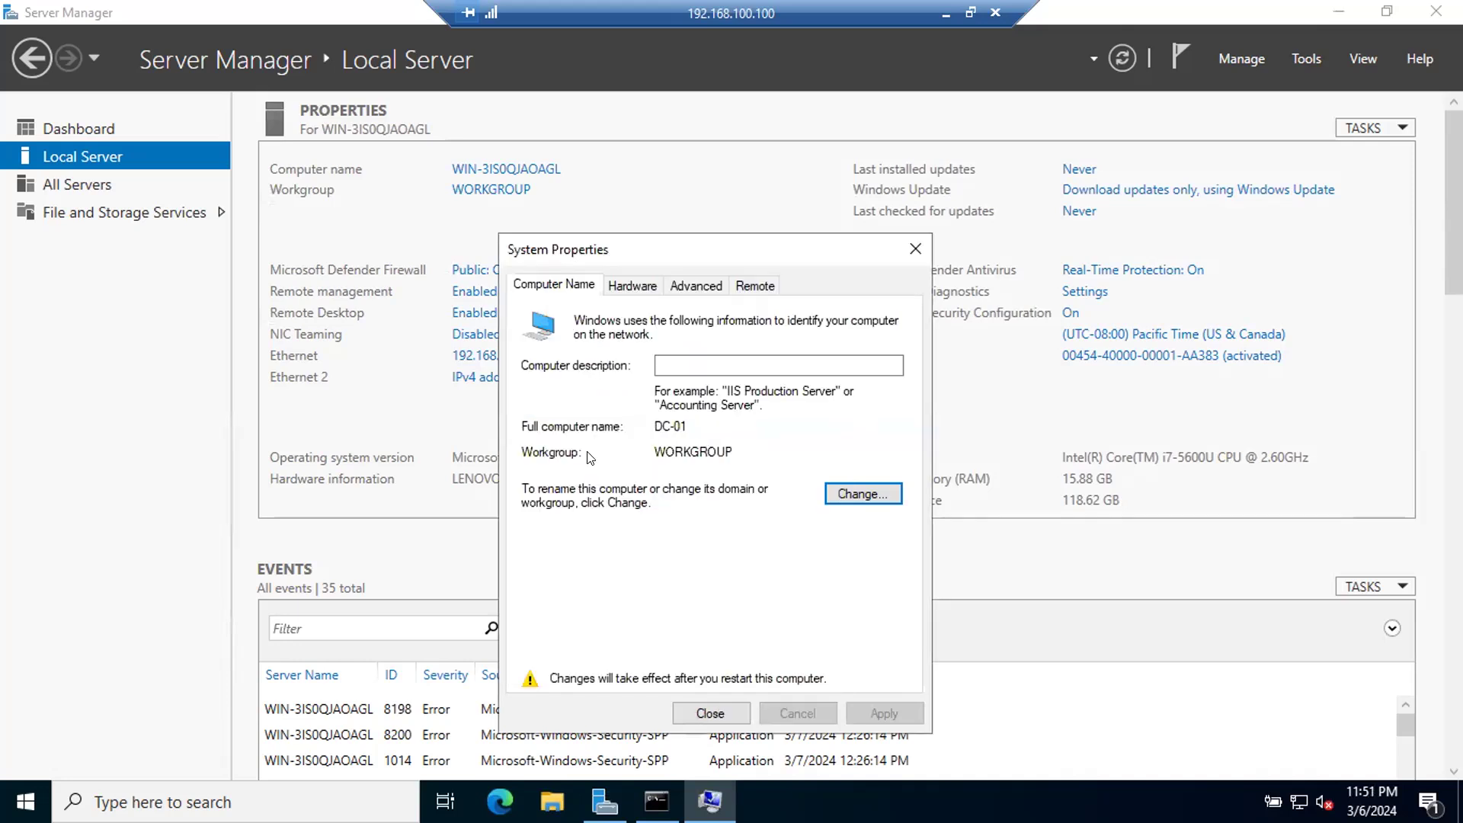
{"action": "left_click", "coordinate": [698, 715]}
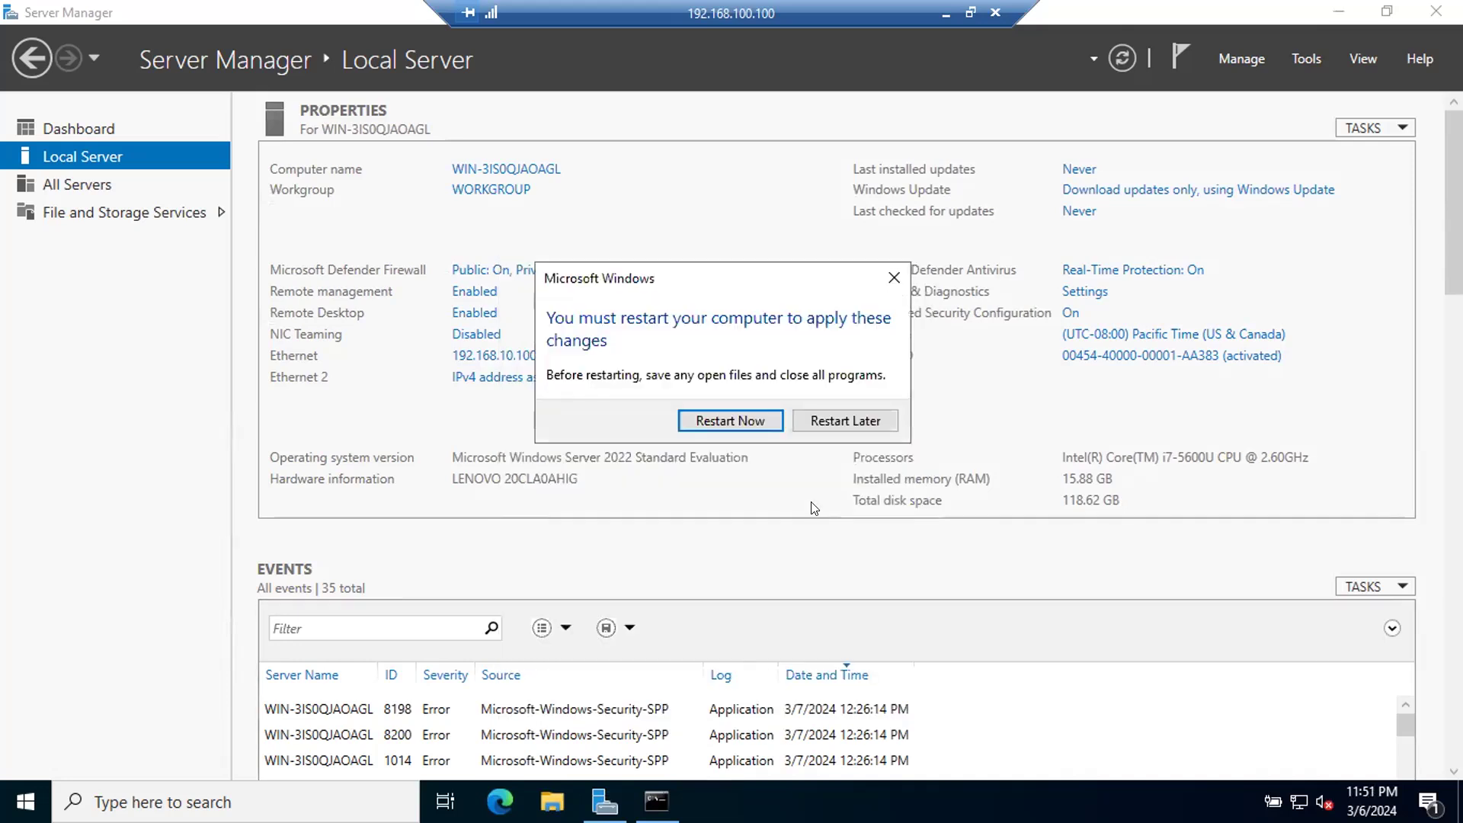
{"action": "left_click", "coordinate": [708, 422]}
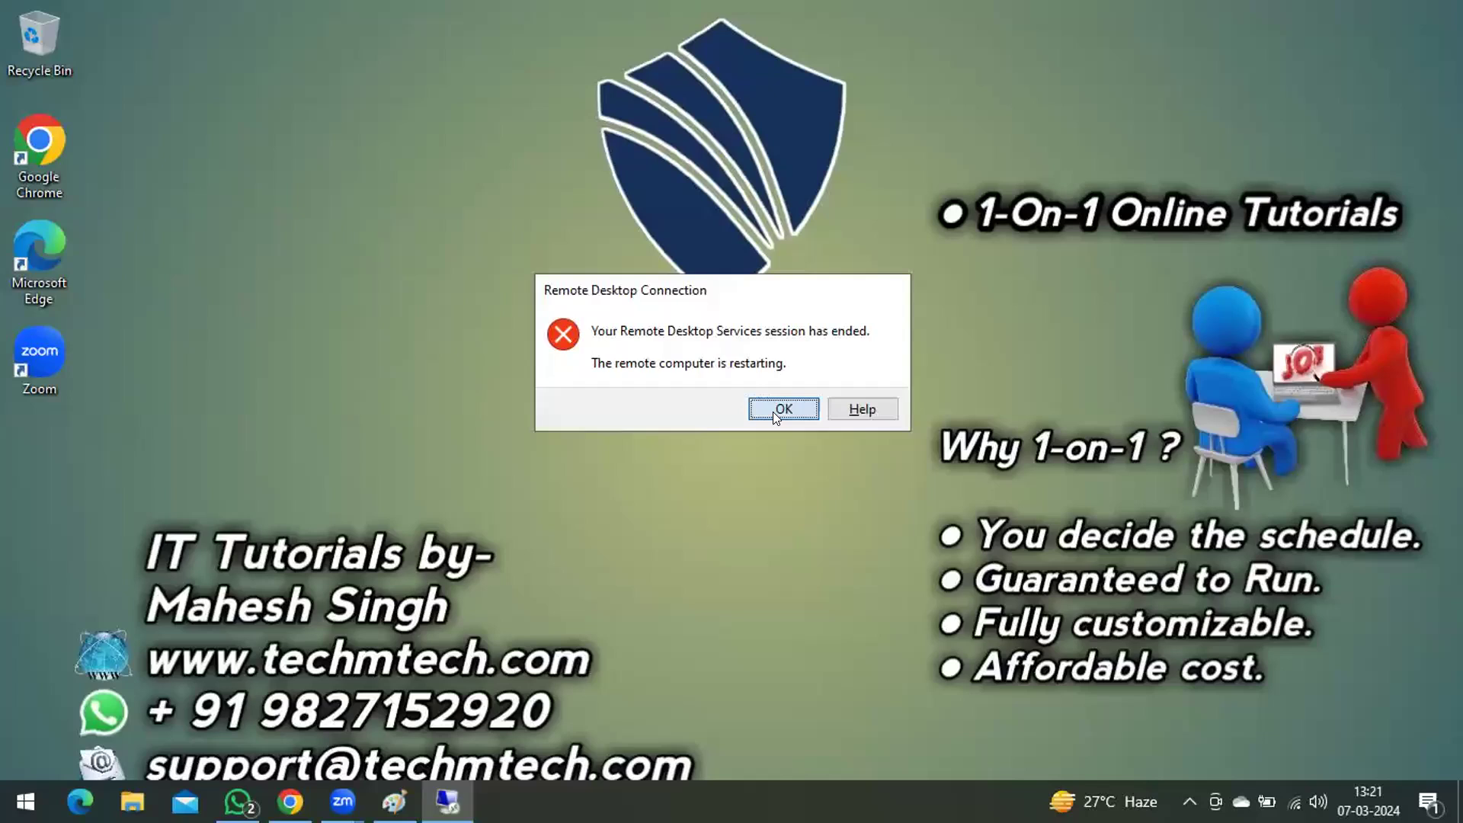
{"action": "left_click", "coordinate": [773, 412]}
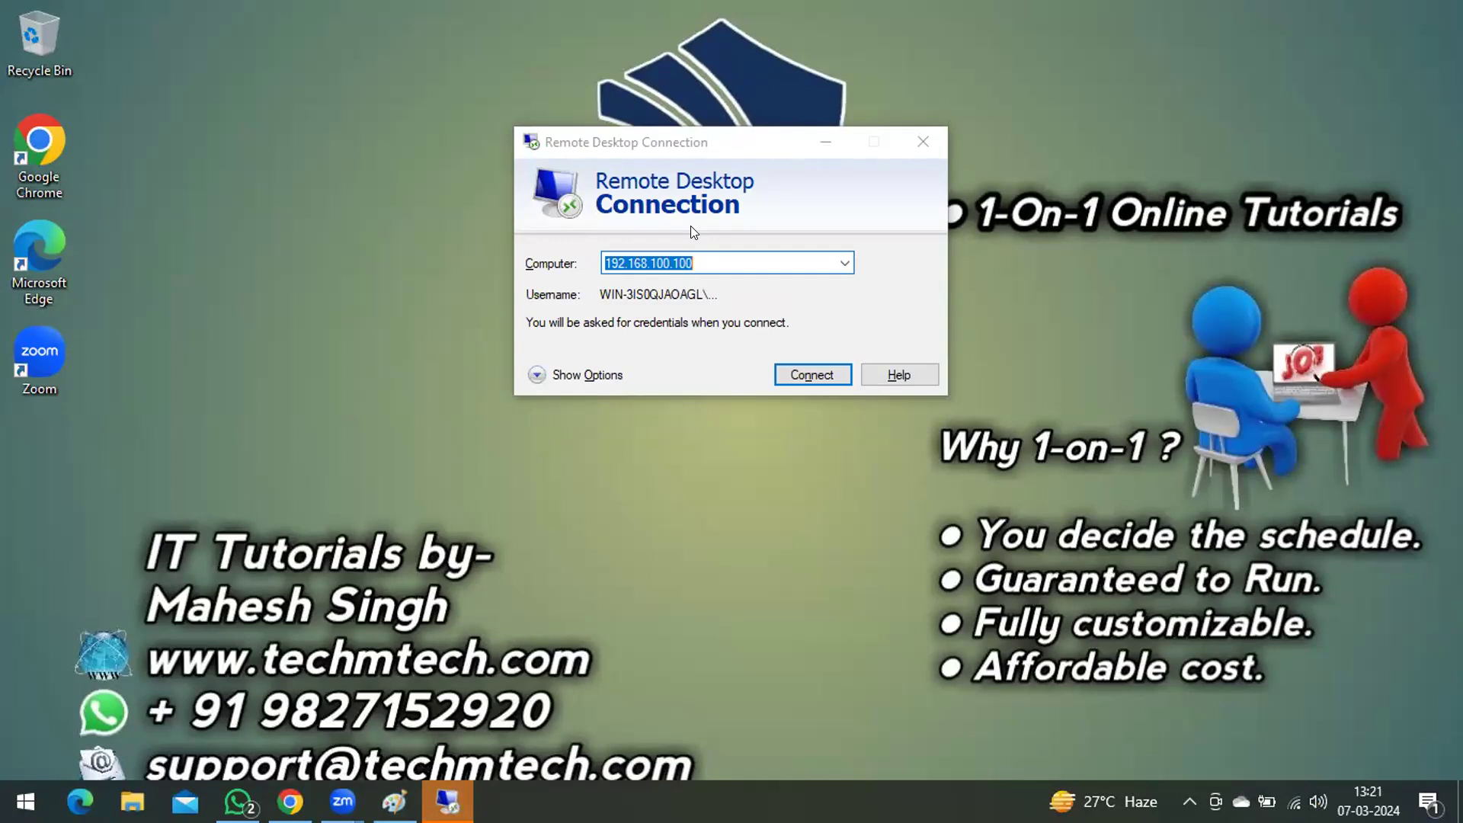
Step: Open a Command Prompt on the local computer
{"action": "key", "text": "super+r"}
{"action": "type", "text": "cmd"}
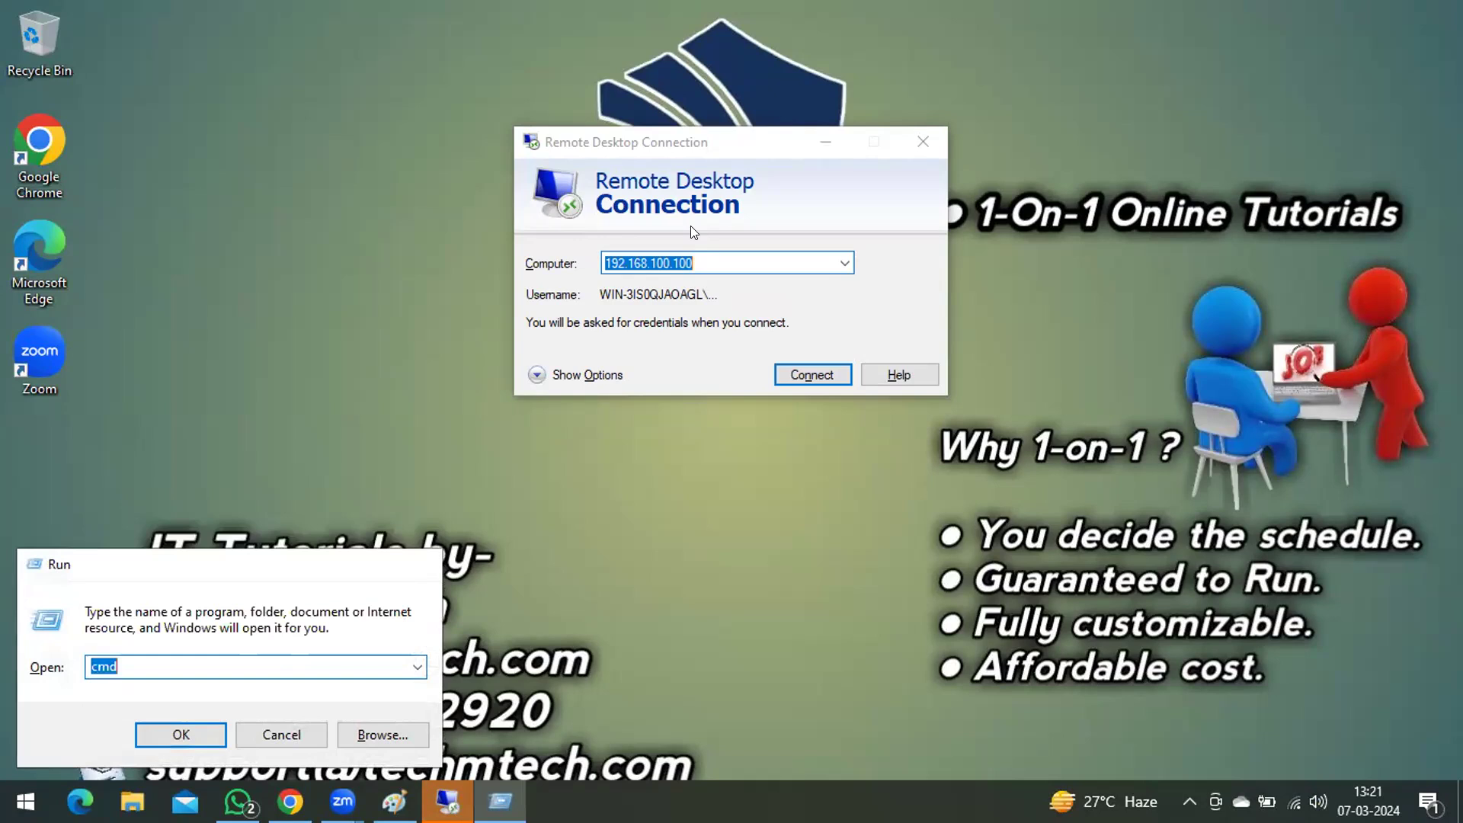
{"action": "key", "text": "Return"}
{"action": "type", "text": "ping"}
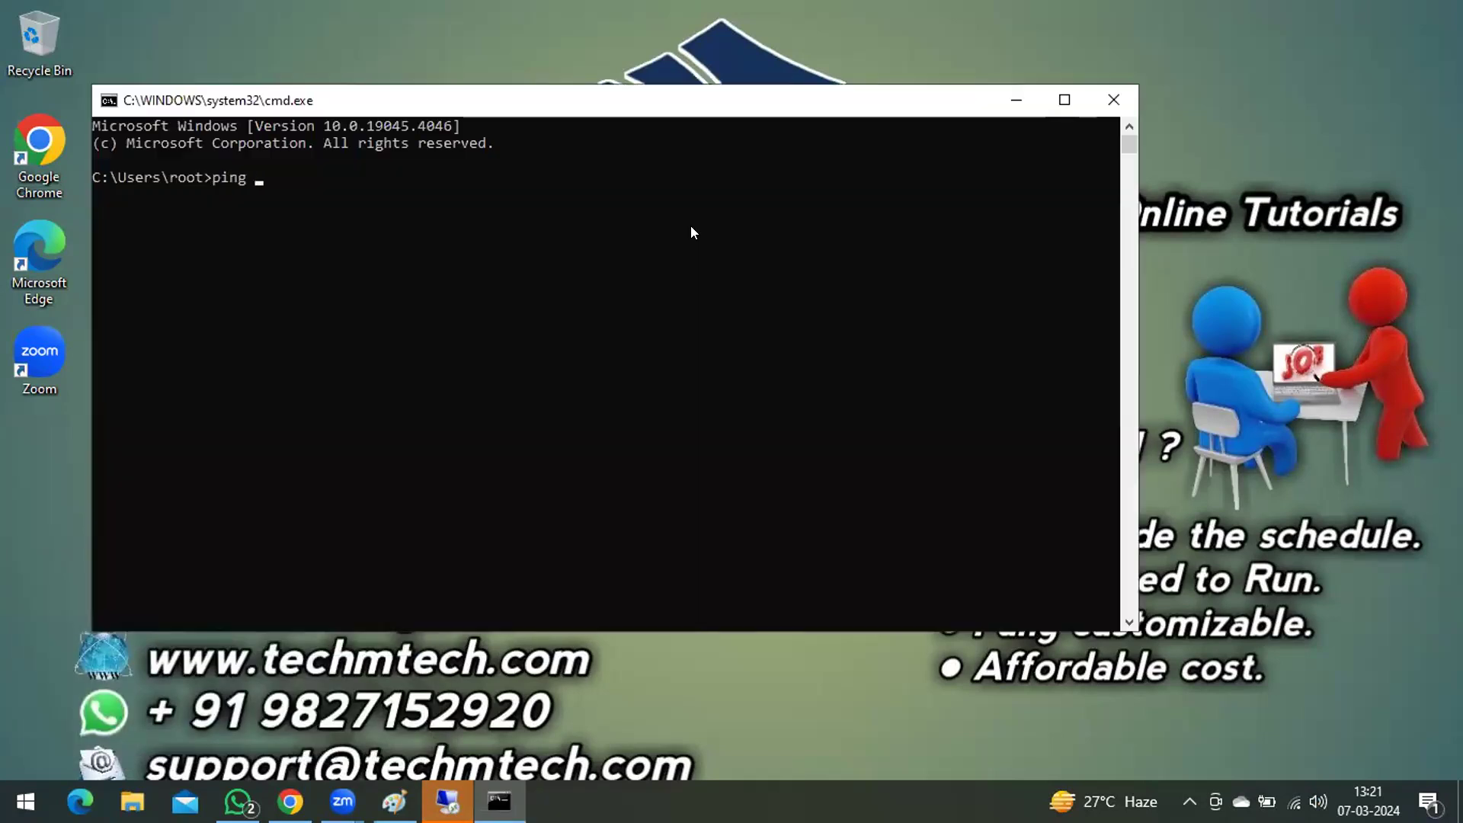
{"action": "right_click", "coordinate": [325, 197]}
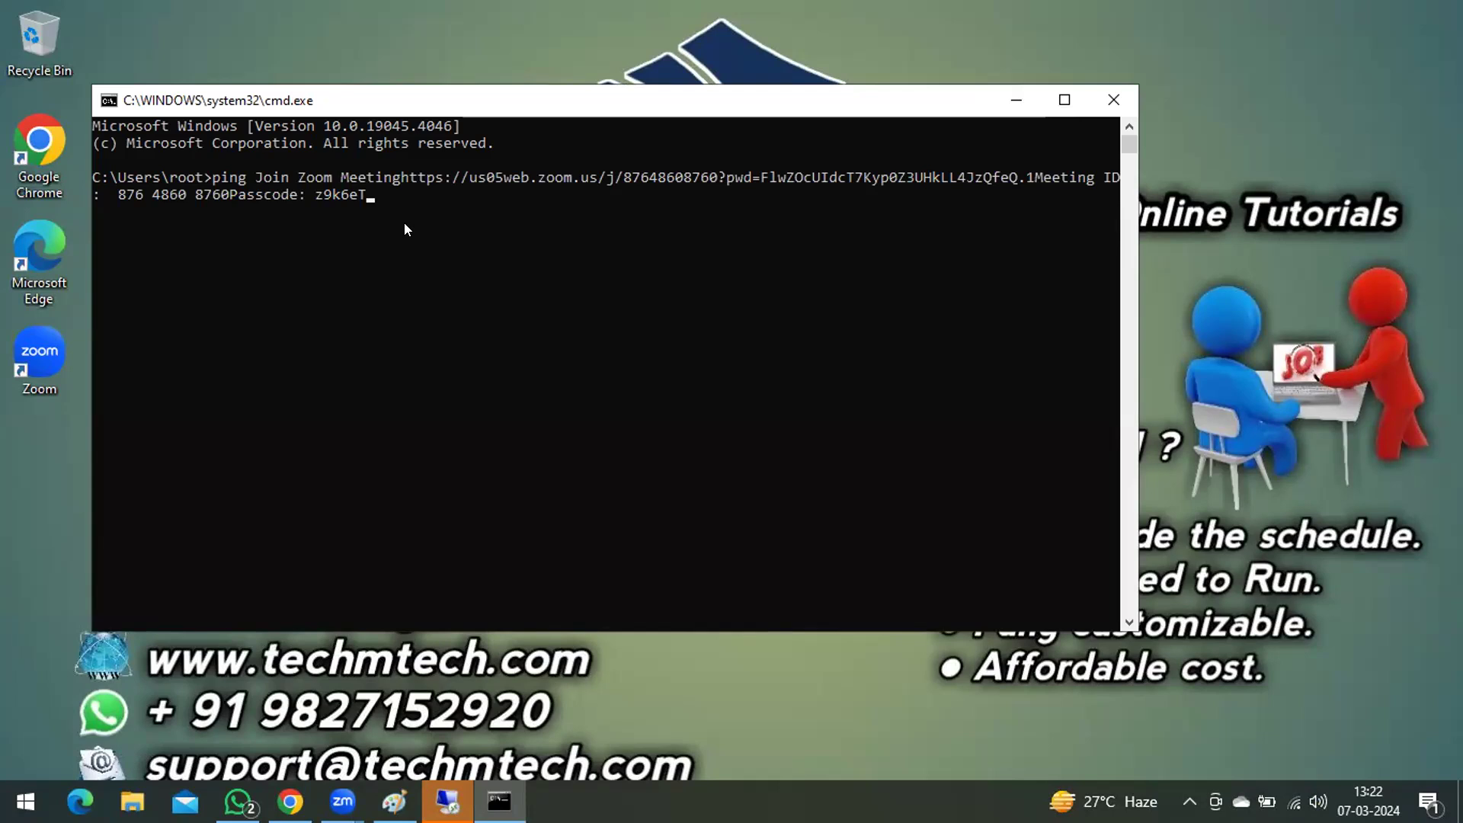
{"action": "key", "text": "Return"}
{"action": "key", "text": "Return"}
Step: Start a continuous ping to 192.168.100.100 to check whether the server is reachable
{"action": "type", "text": "ping 192.168.100."}
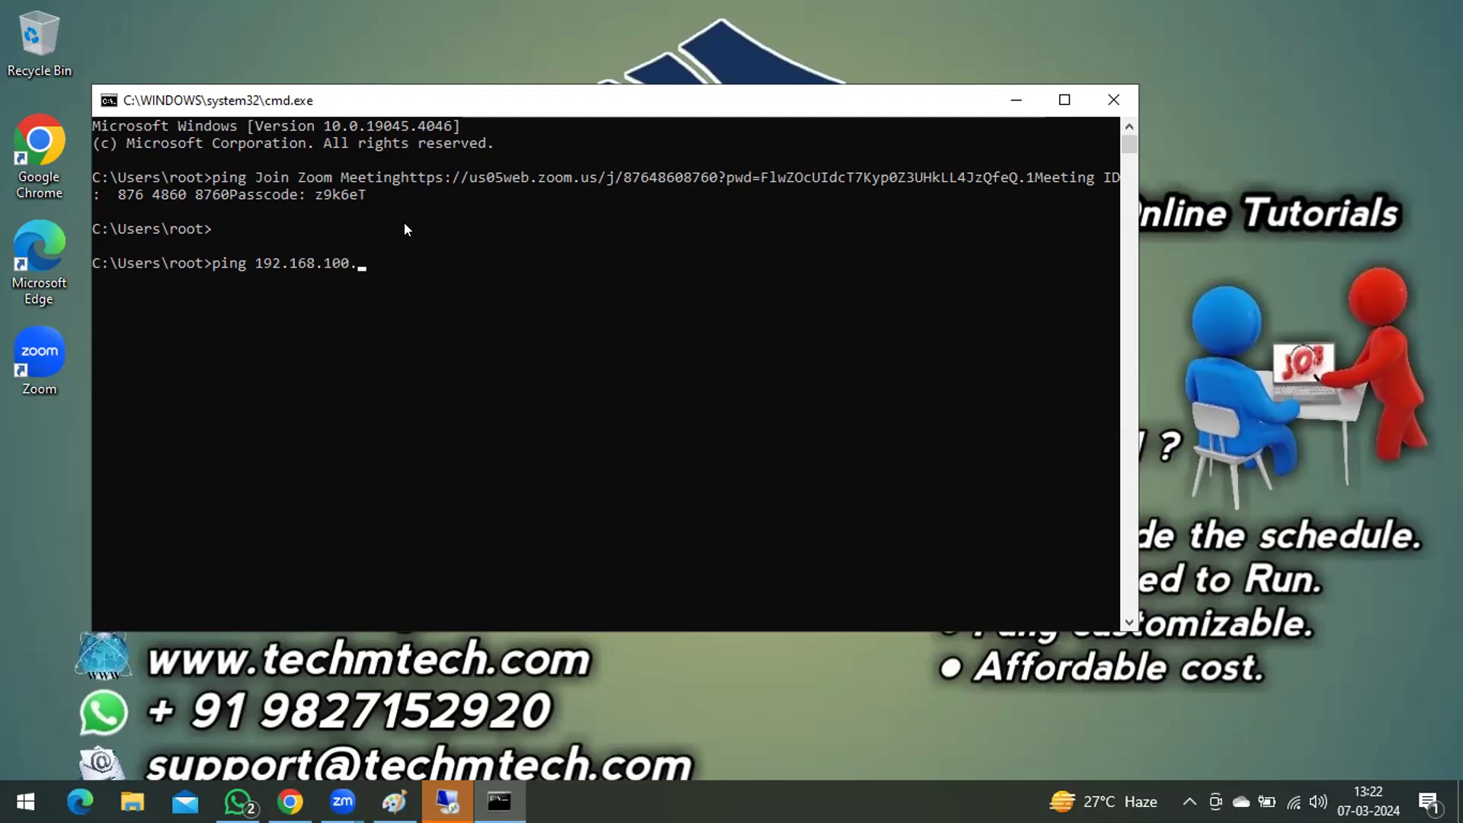
{"action": "type", "text": "100 -t"}
{"action": "key", "text": "Return"}
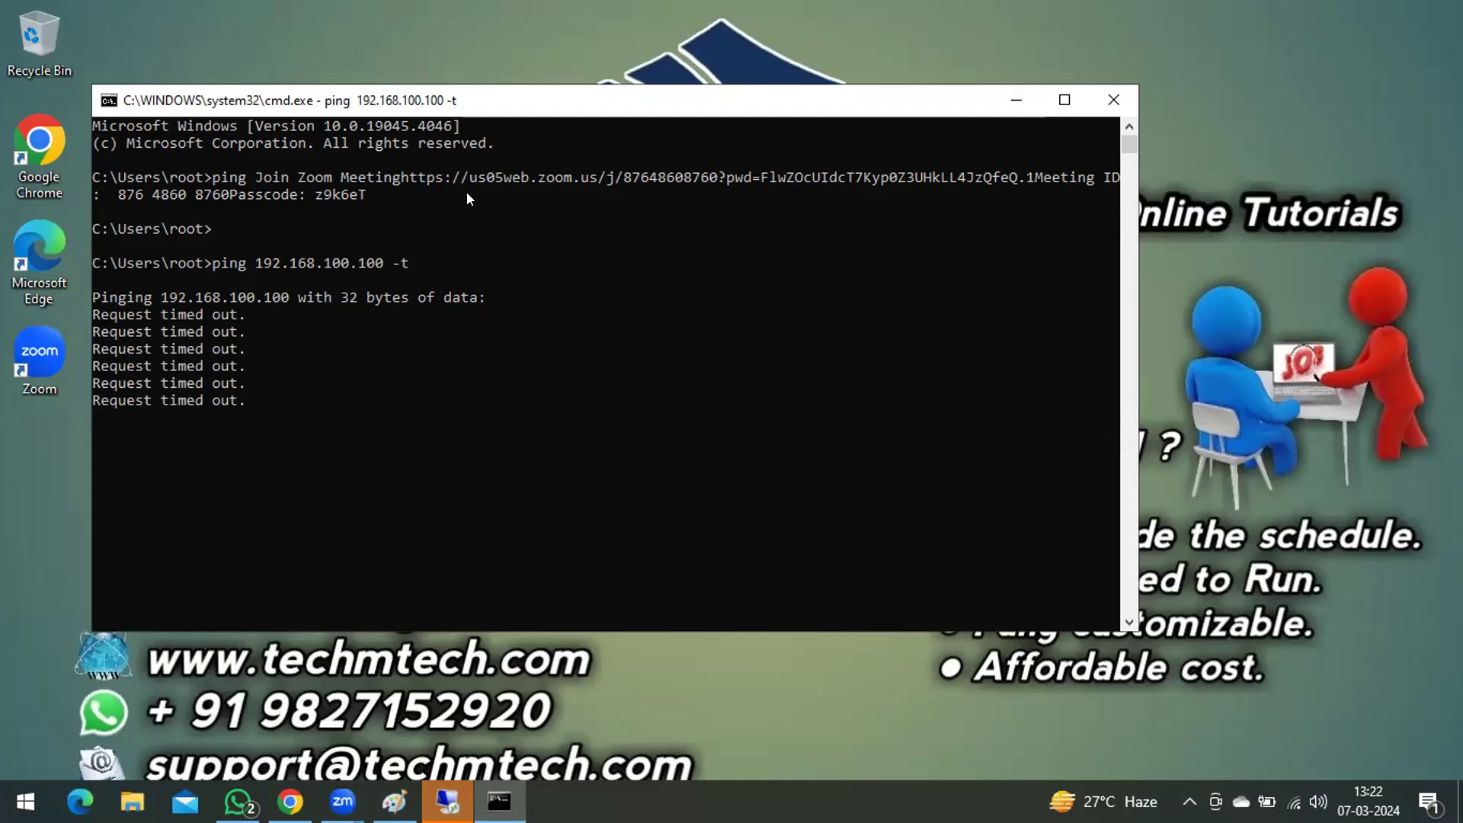
Step: Stop the running ping and restart a continuous ping to 192.168.100.100
{"action": "left_click_drag", "start_coordinate": [301, 107], "coordinate": [481, 97]}
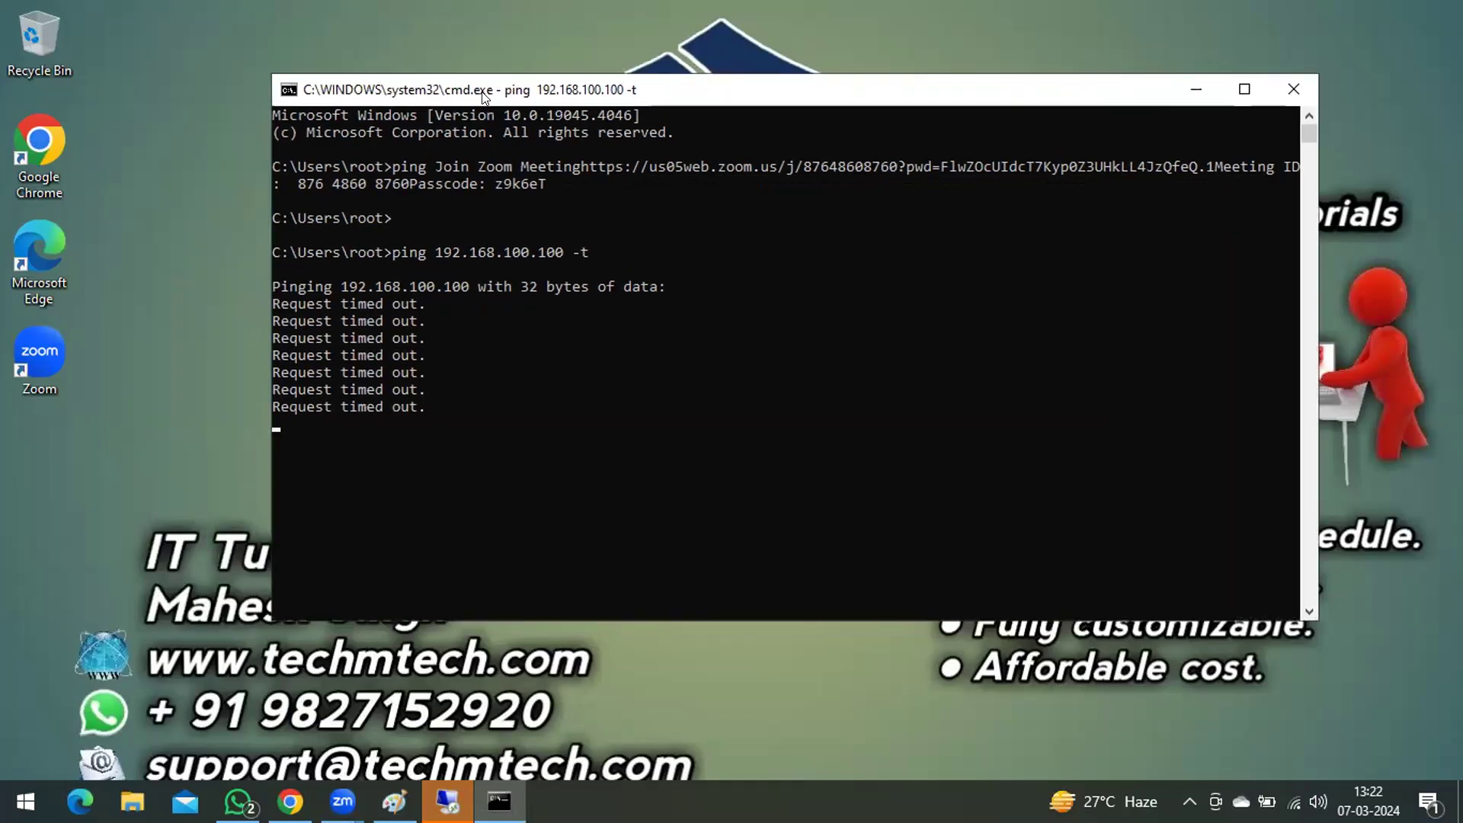
{"action": "key", "text": "ctrl+c"}
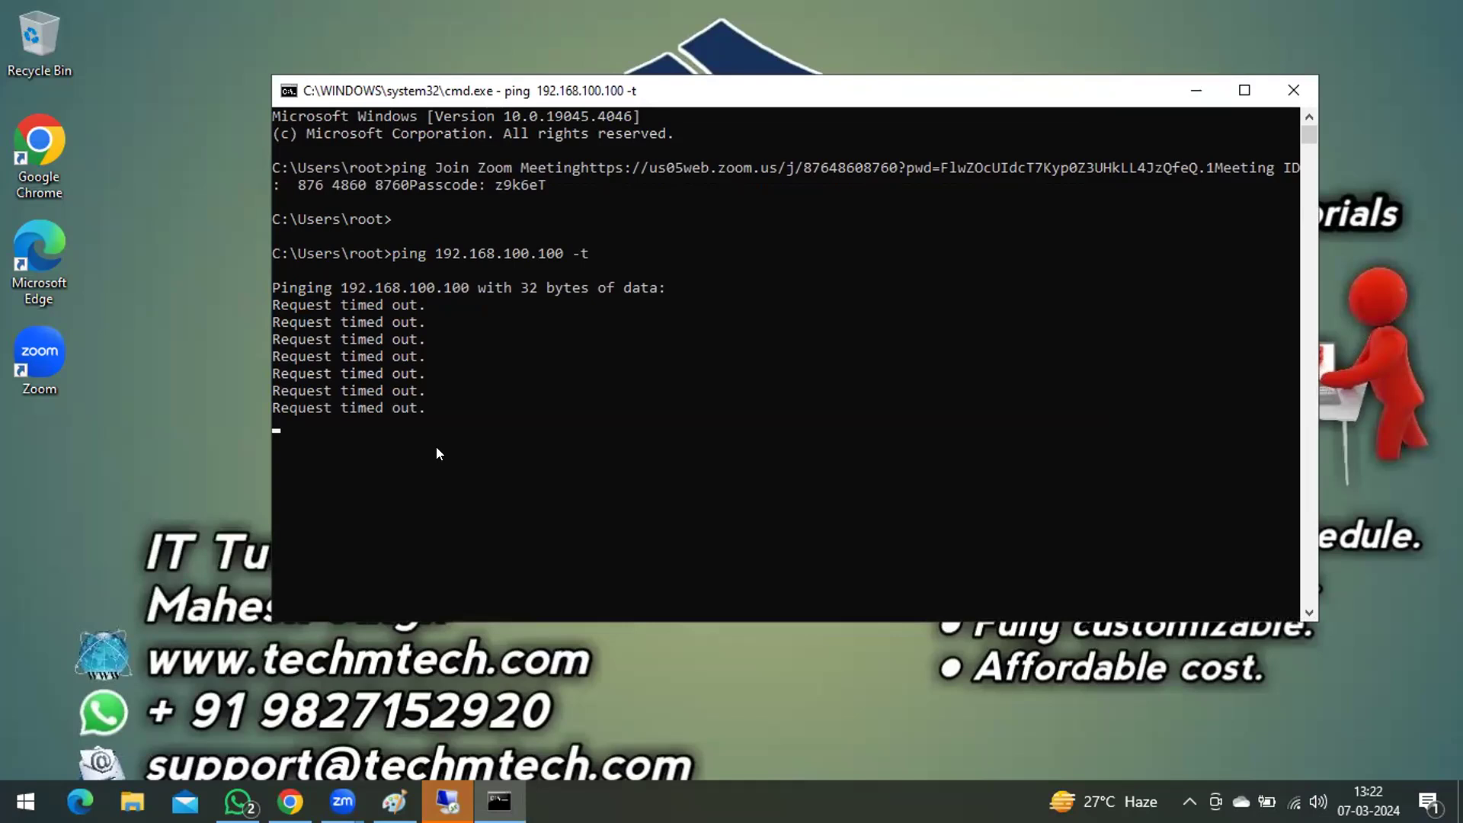
{"action": "key", "text": "Return"}
{"action": "key", "text": "Up"}
{"action": "key", "text": "Return"}
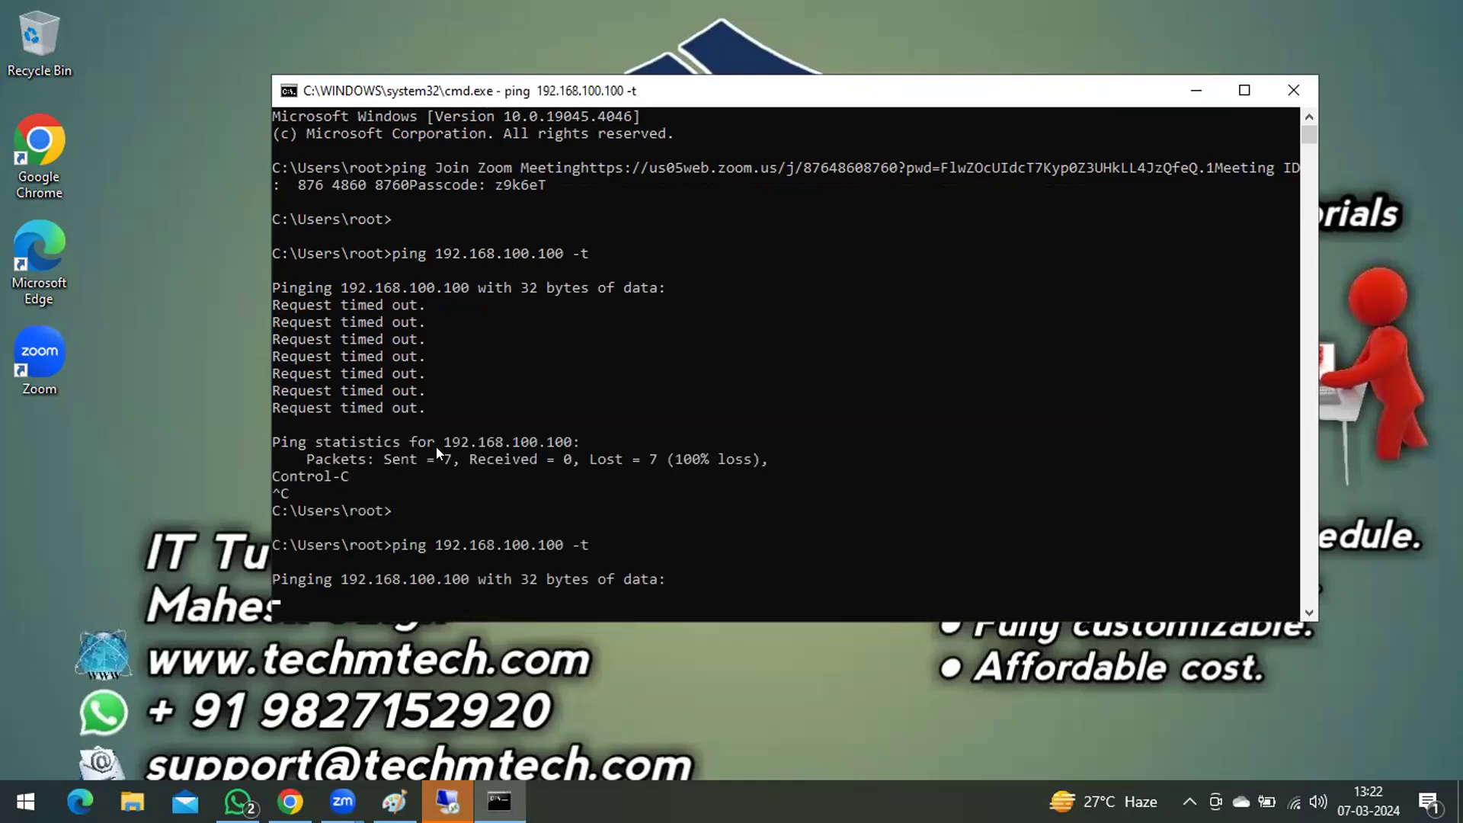
Step: Open Remote Desktop Connection on the local computer
{"action": "key", "text": "super+r"}
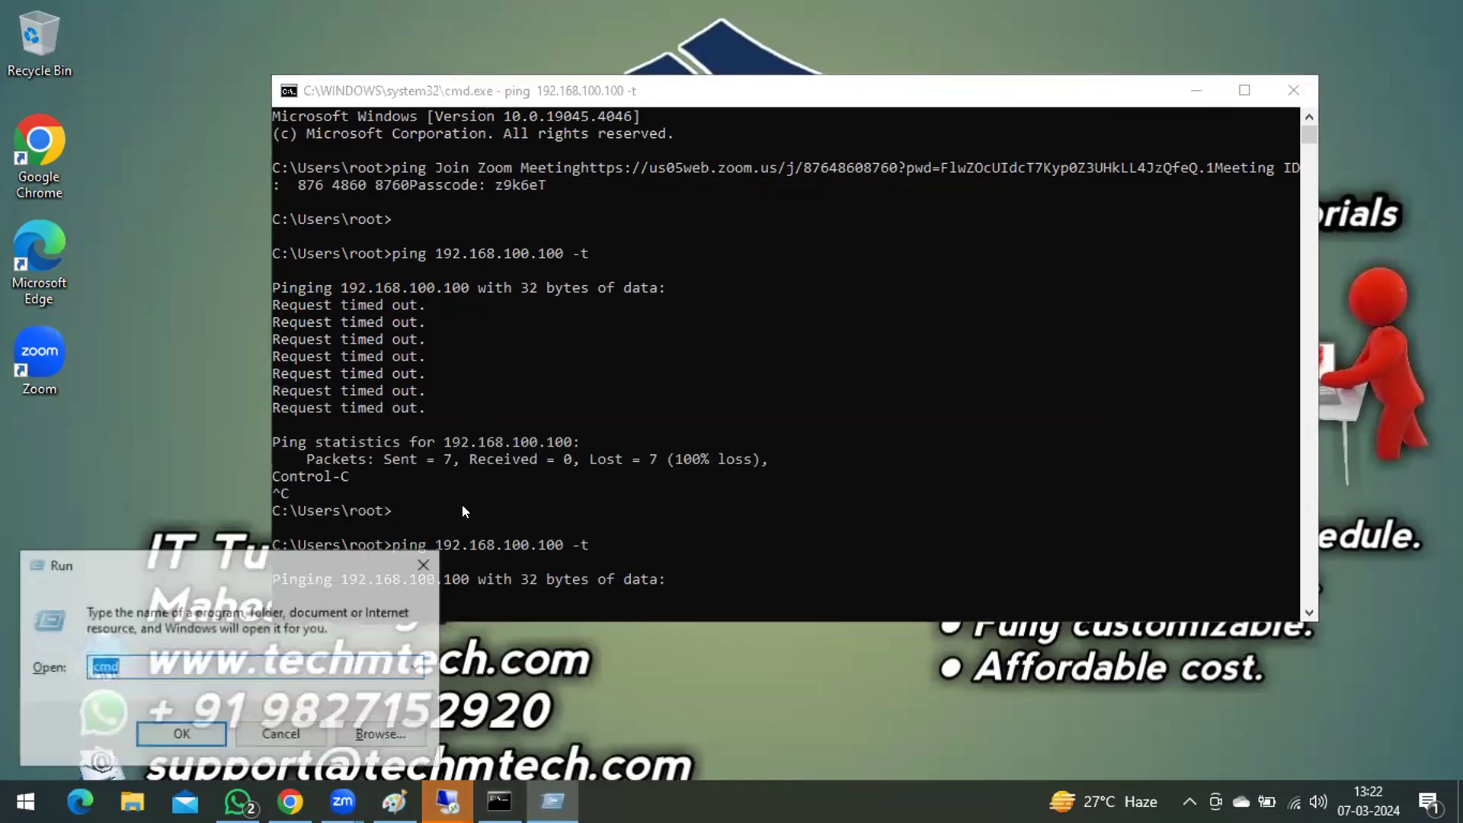
{"action": "key", "text": "Down"}
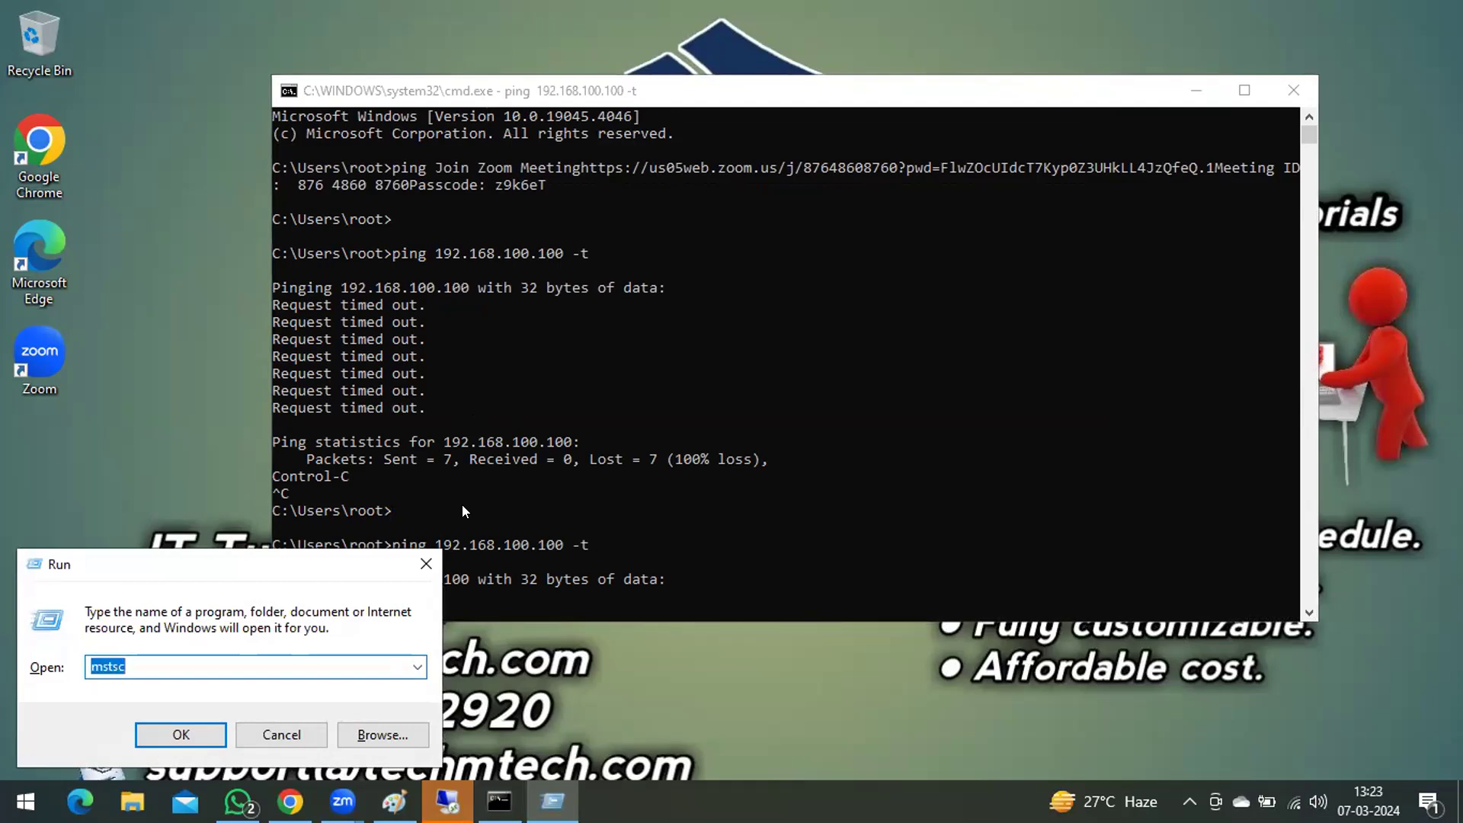
{"action": "key", "text": "Return"}
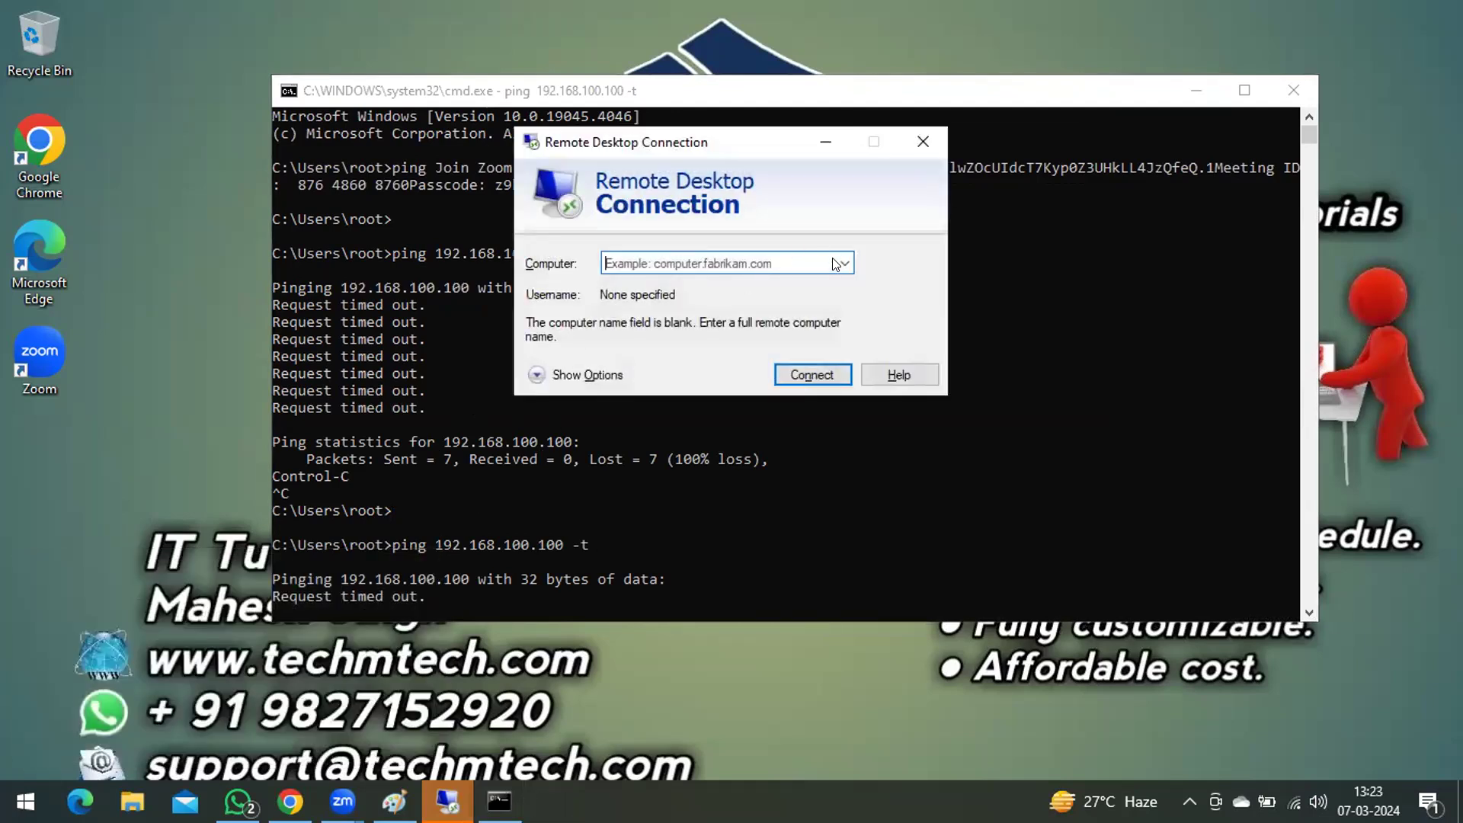
Step: Try to connect to the remote computer 192.168.10.100.100 and dismiss the error message
{"action": "left_click", "coordinate": [841, 263]}
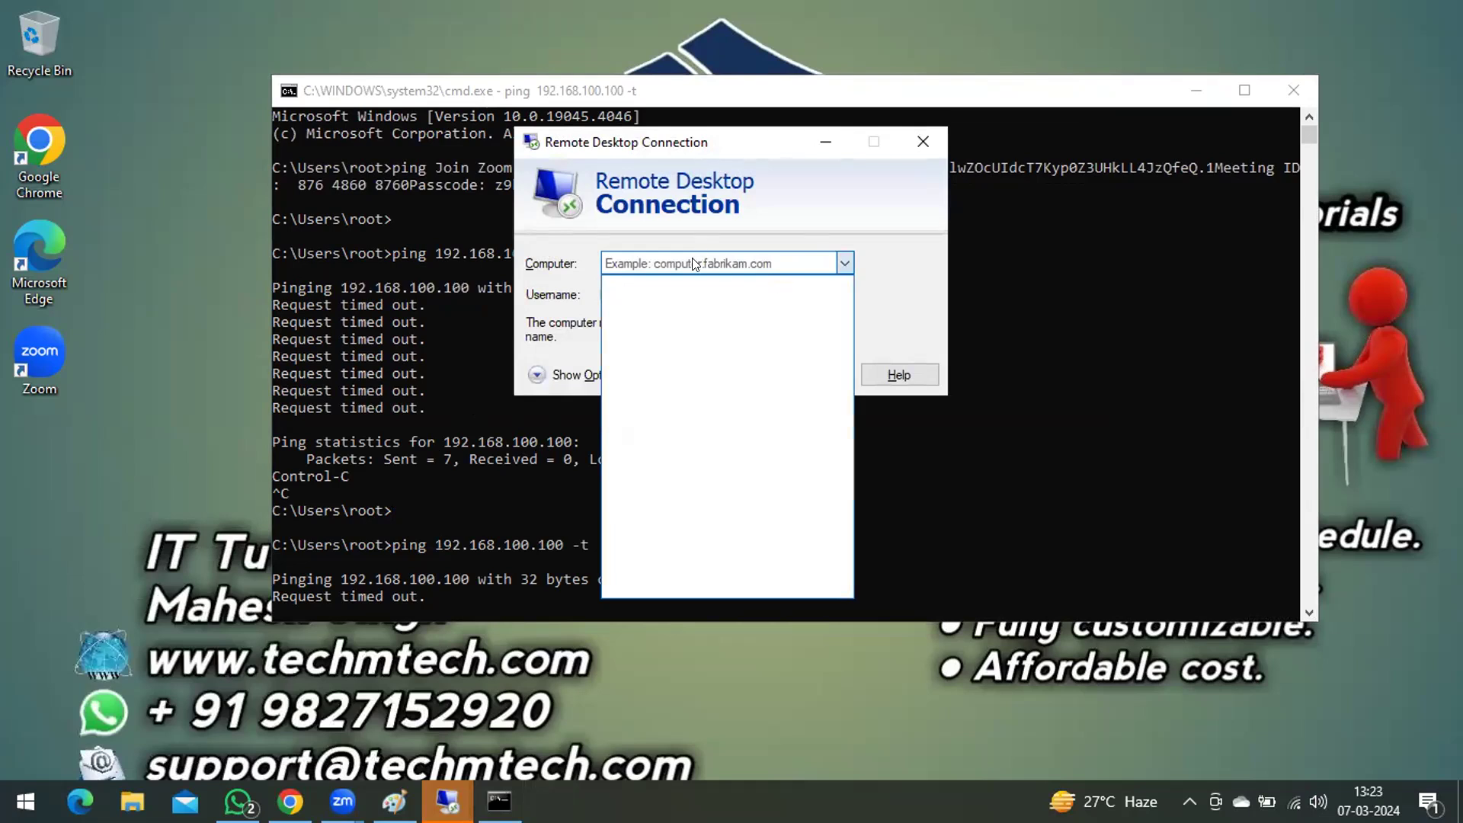
{"action": "left_click", "coordinate": [695, 263]}
{"action": "type", "text": "19"}
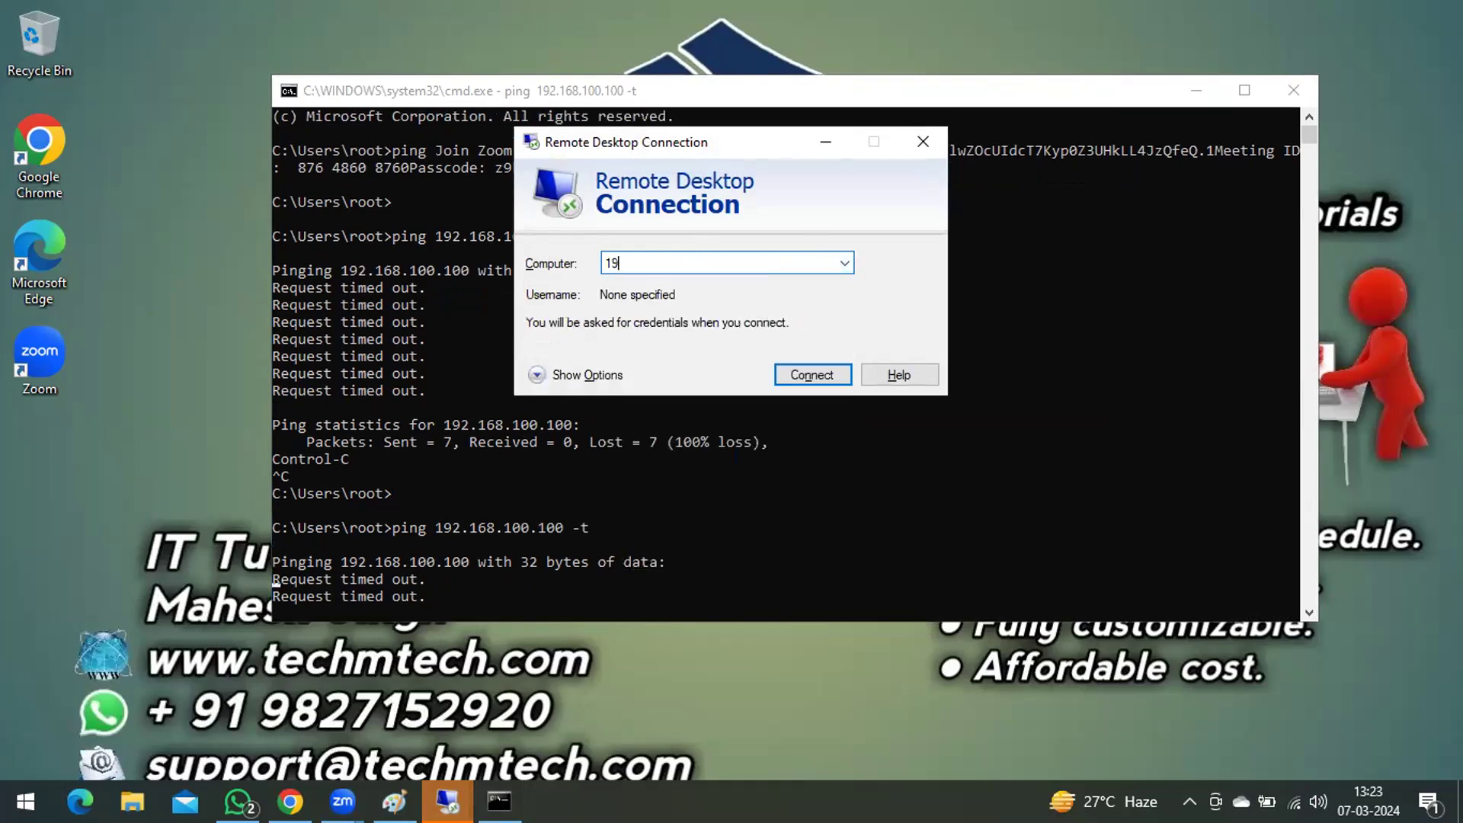
{"action": "type", "text": "2.168.10"}
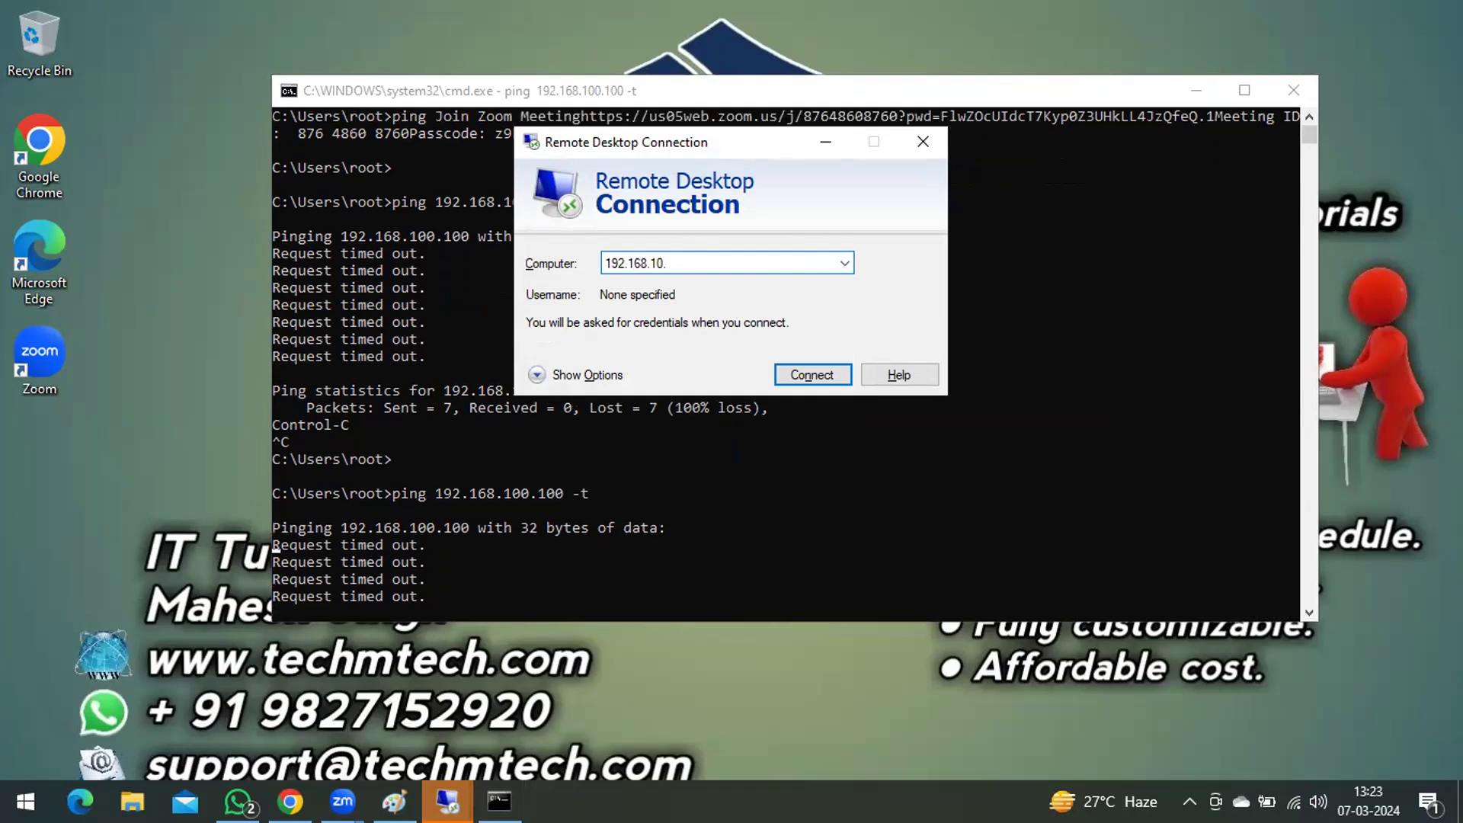
{"action": "type", "text": ".100"}
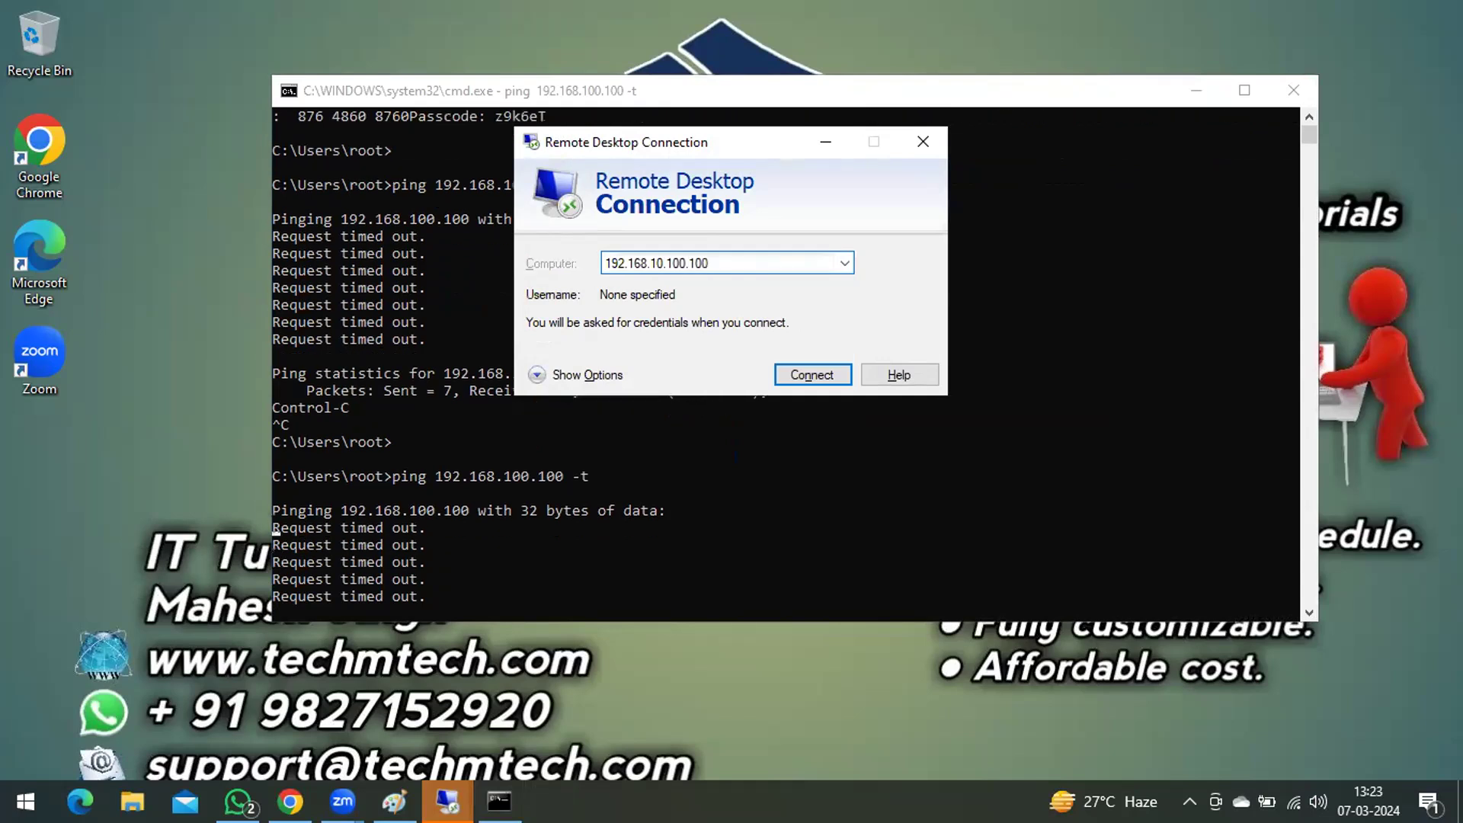
{"action": "key", "text": "Return"}
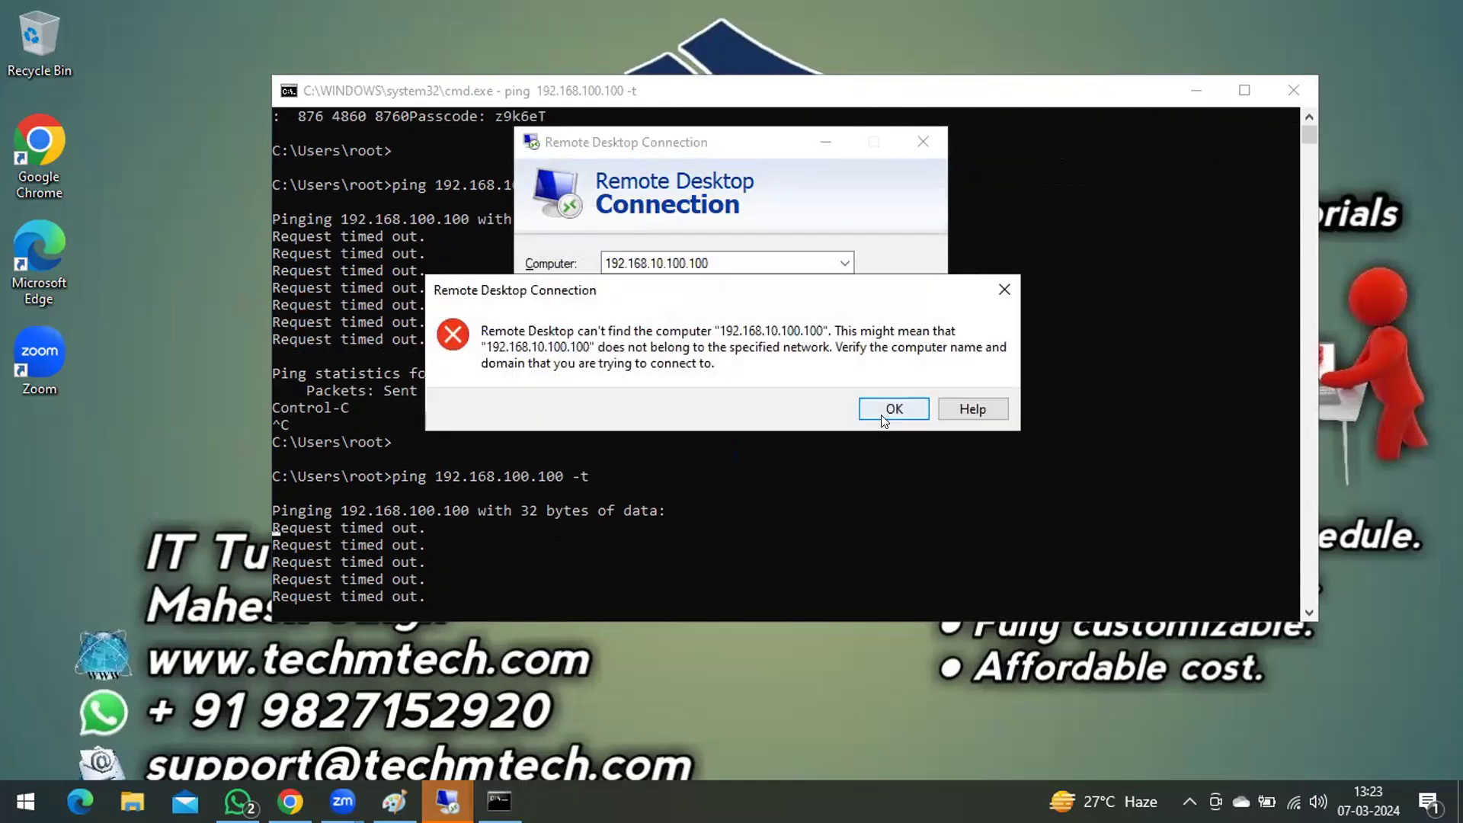
{"action": "left_click", "coordinate": [880, 414]}
Step: Correct the remote computer address to 192.168.100.100 and start the connection
{"action": "left_click", "coordinate": [662, 263]}
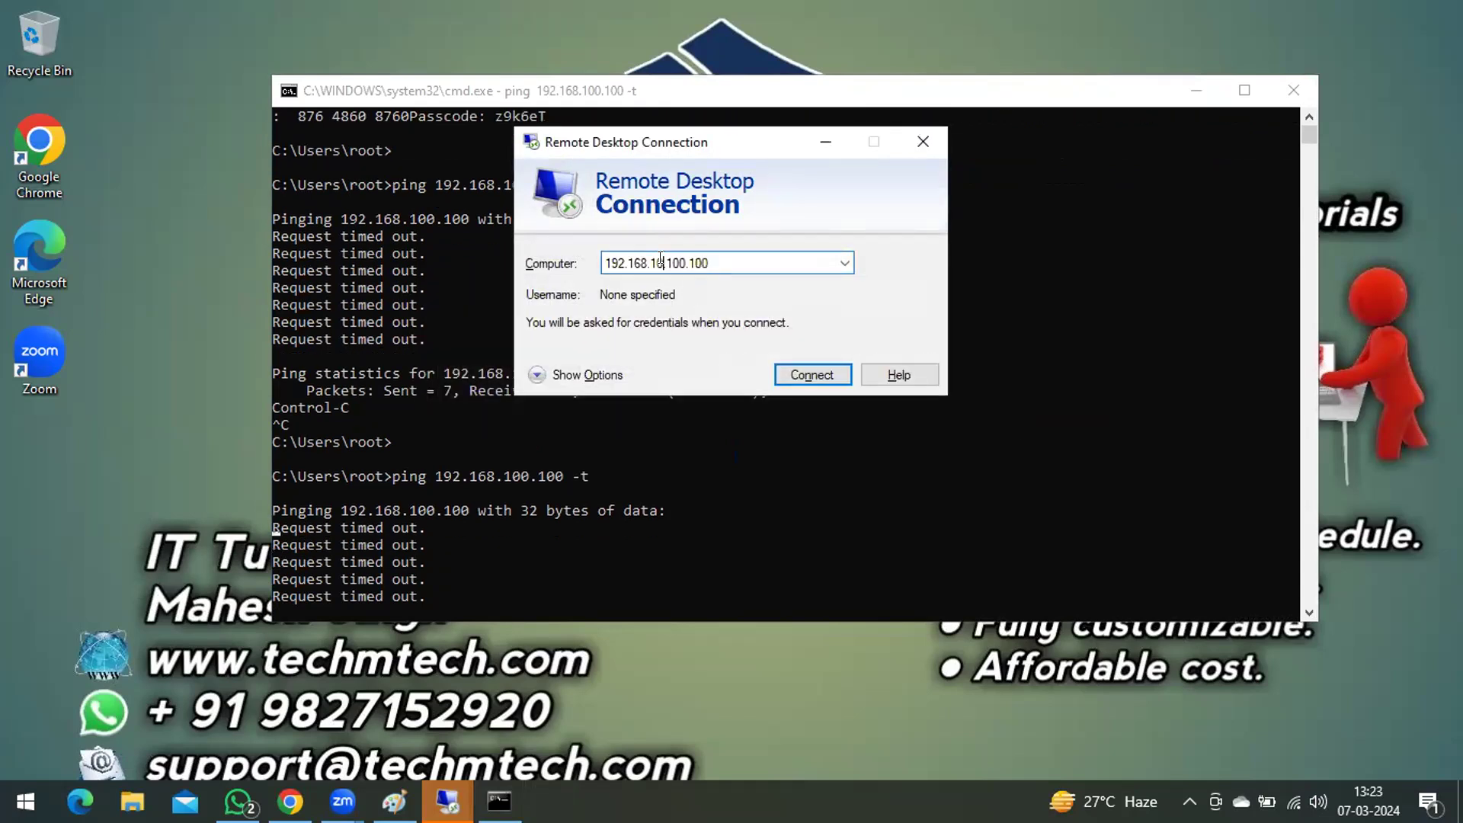
{"action": "key", "text": "BackSpace"}
{"action": "key", "text": "BackSpace"}
{"action": "key", "text": "BackSpace"}
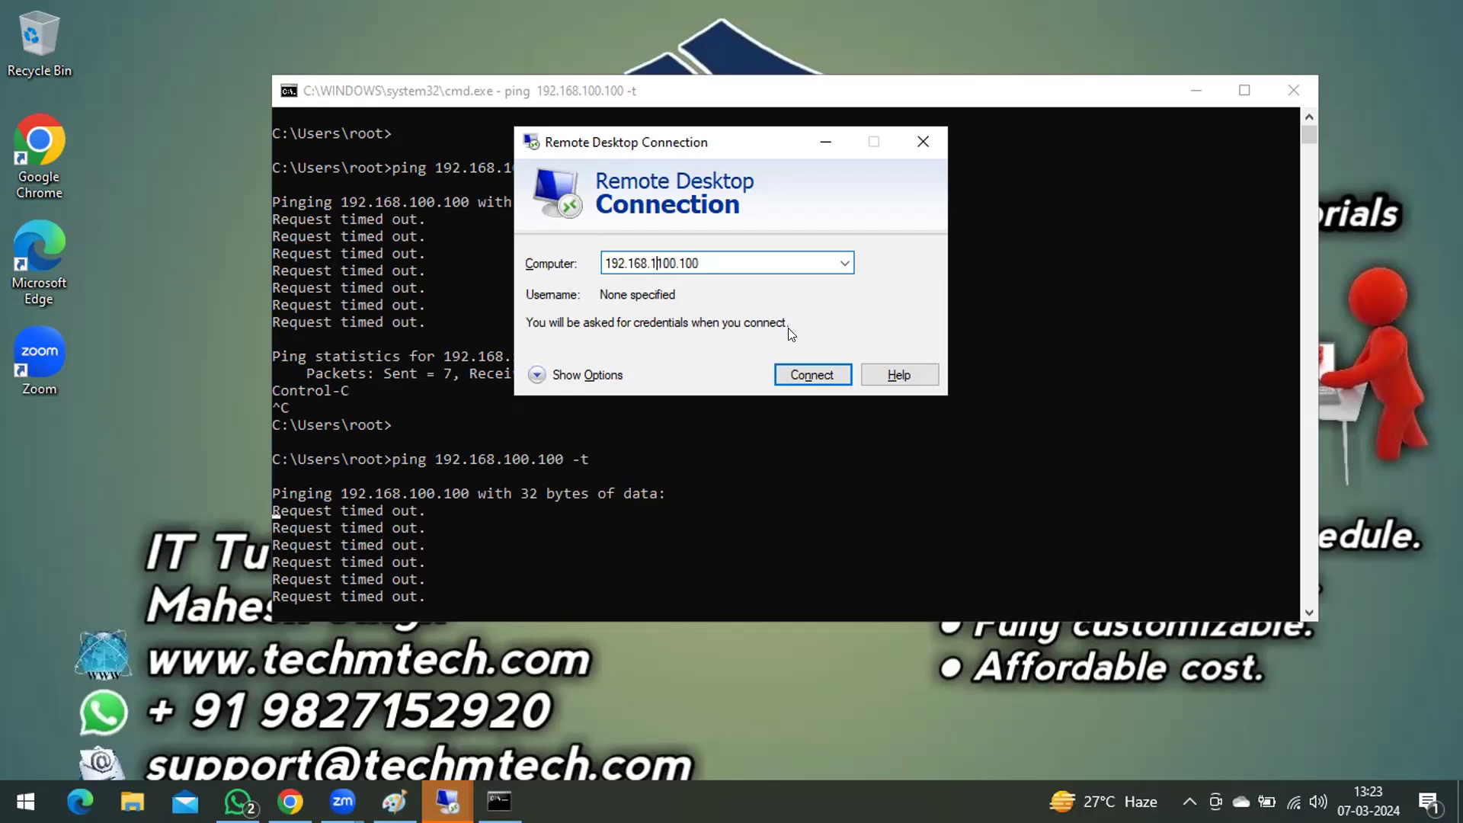
{"action": "left_click", "coordinate": [808, 375]}
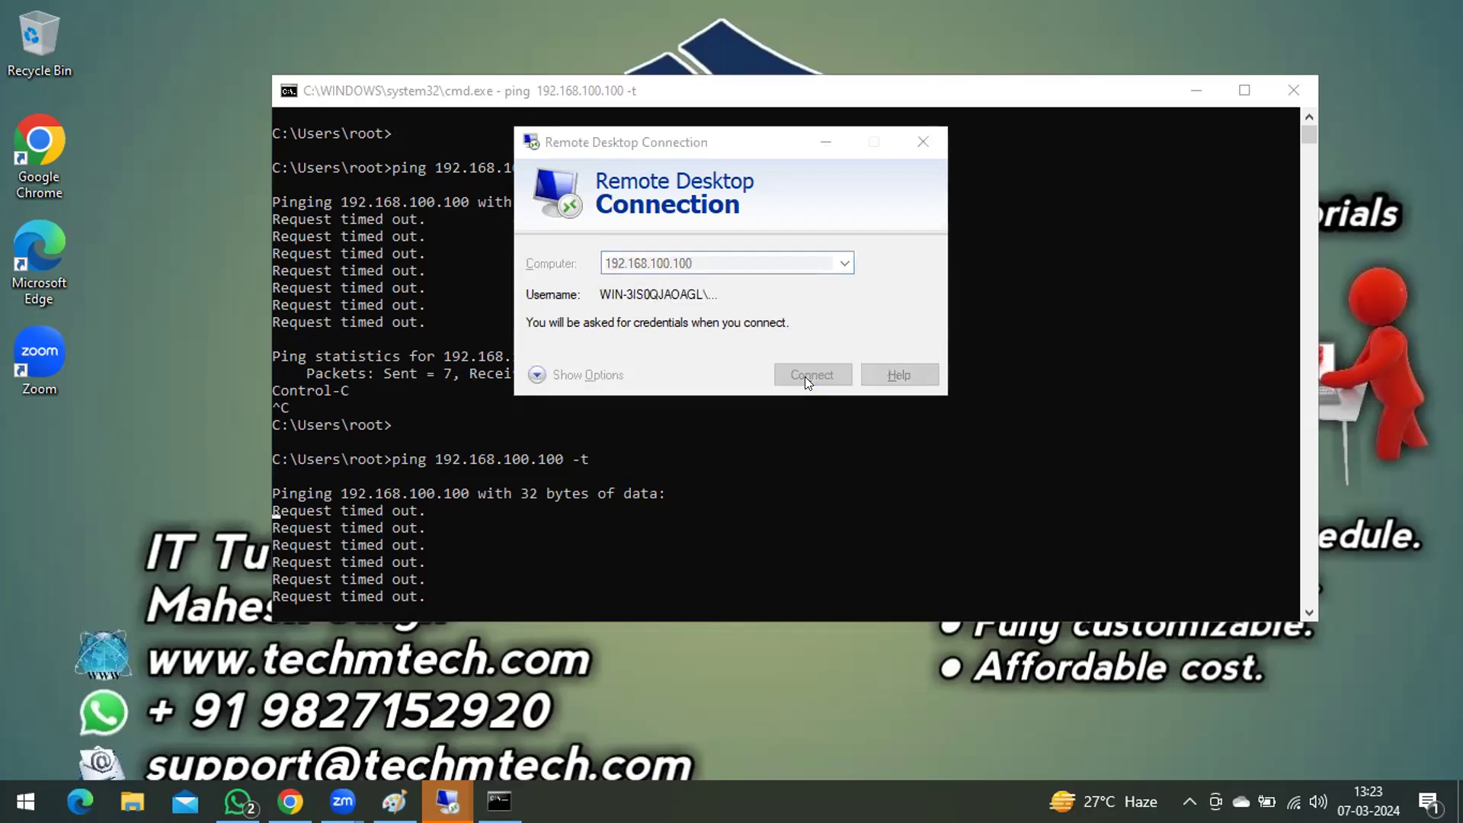
Step: Try to sign in to the remote server with the Administrator account's password
{"action": "type", "text": "••••••••"}
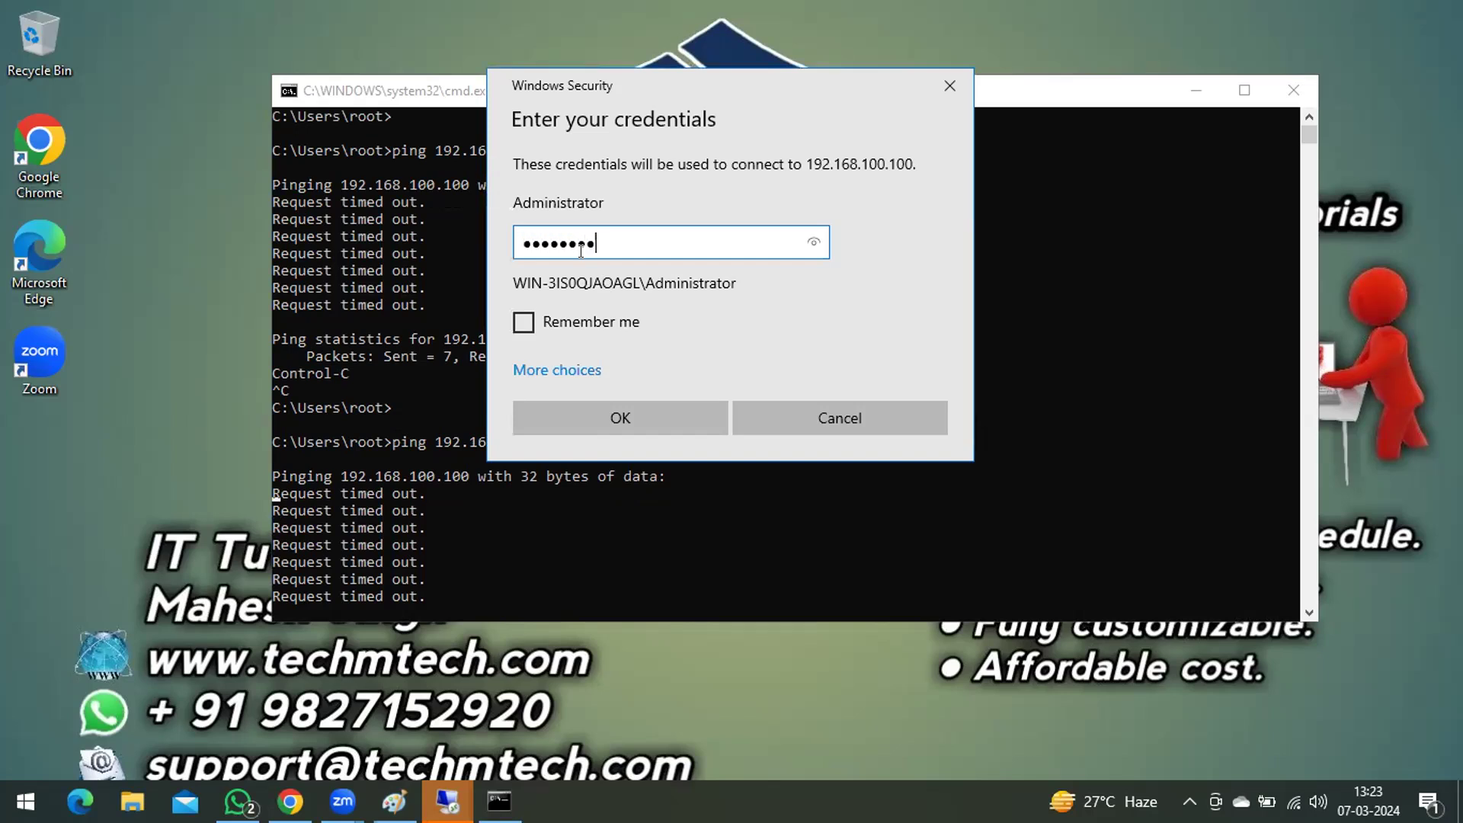
{"action": "type", "text": "•••"}
{"action": "key", "text": "Return"}
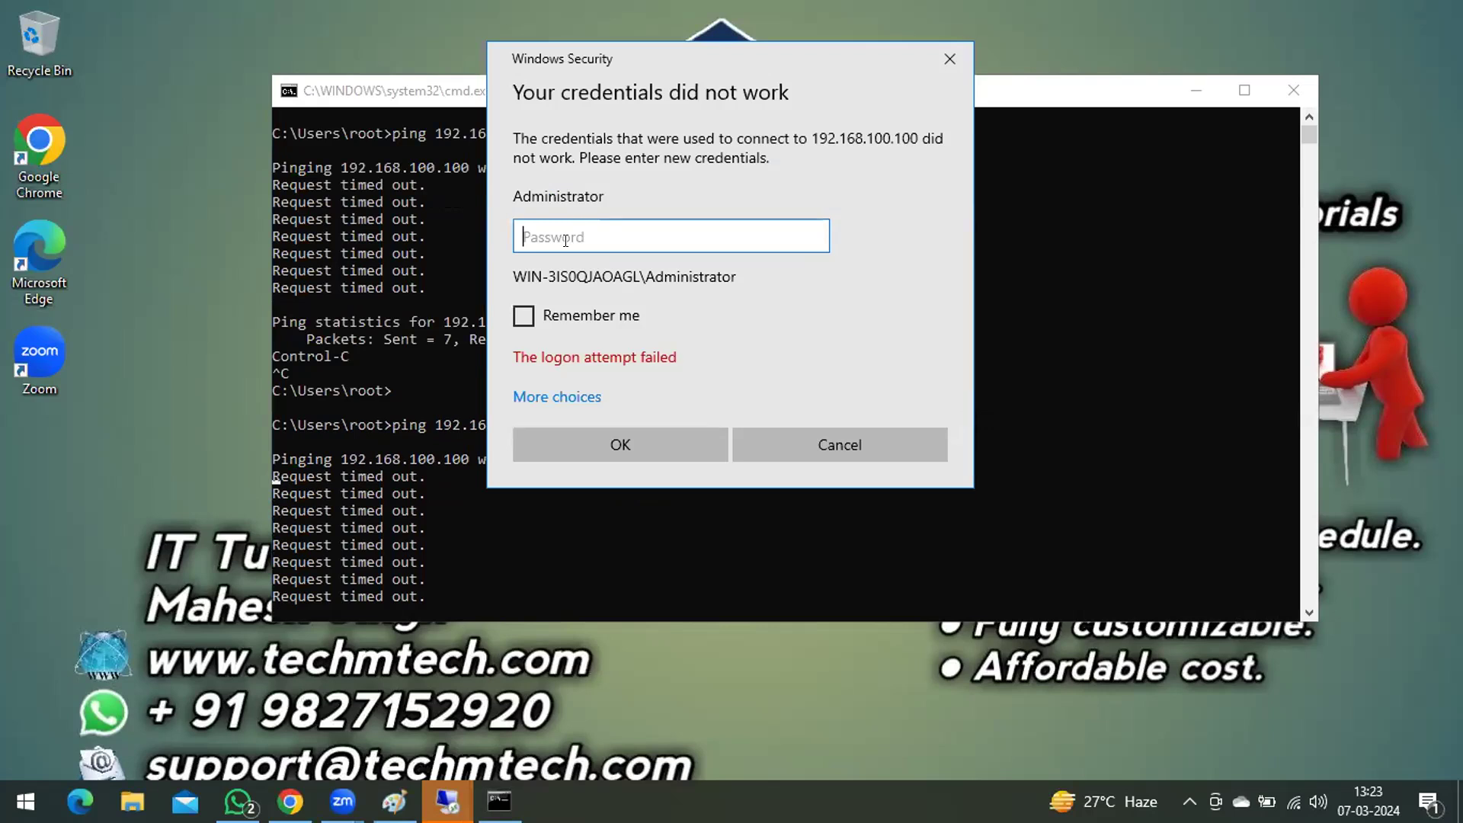
Step: Enter the Administrator account's password again and accept the server's untrusted certificate to open the remote session
{"action": "type", "text": "•••••••••"}
{"action": "key", "text": "Return"}
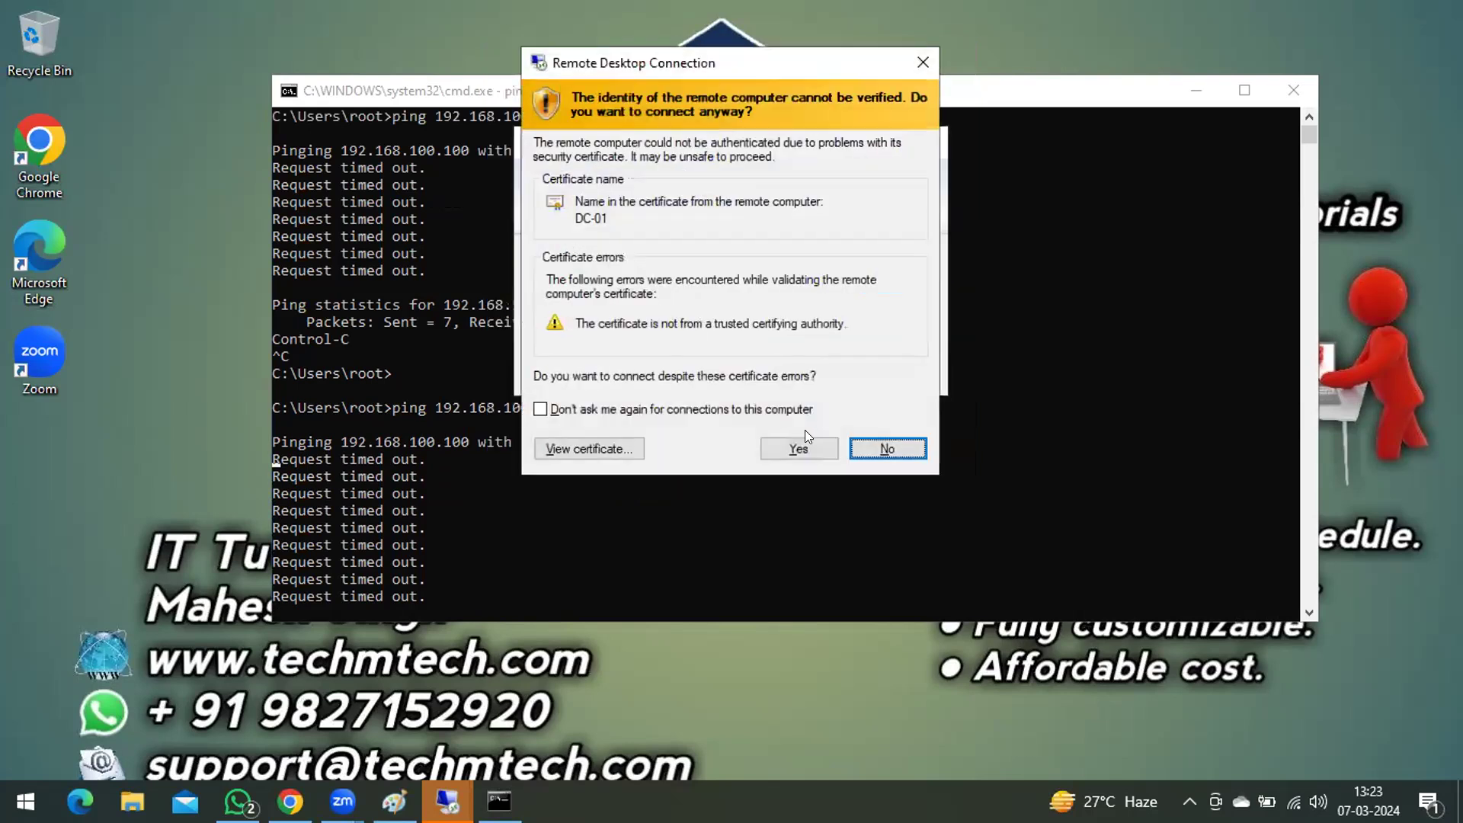
{"action": "left_click", "coordinate": [798, 448]}
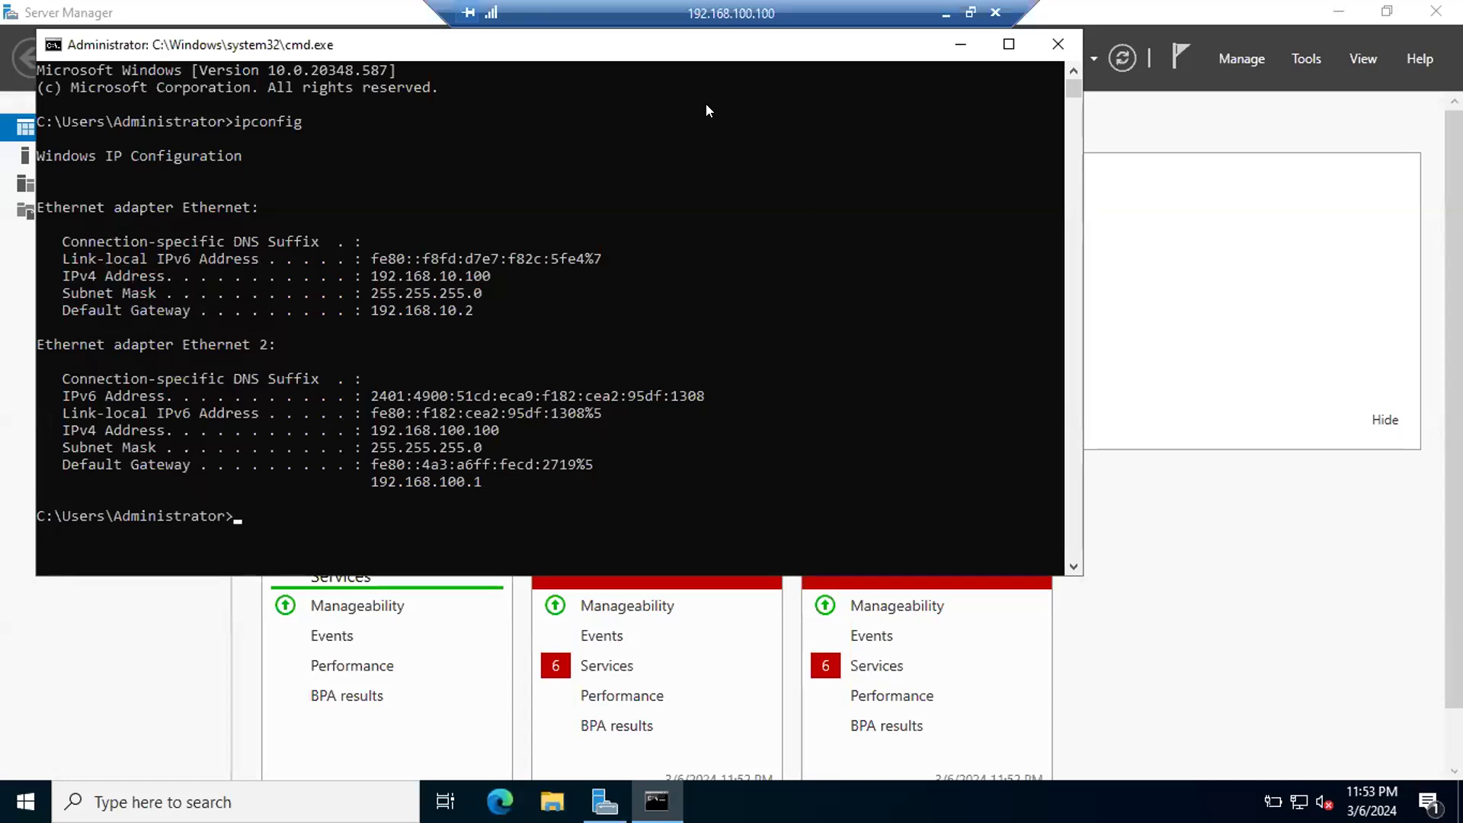
Step: Minimize the server's Command Prompt and the remote session to return to the local desktop
{"action": "left_click_drag", "start_coordinate": [177, 44], "coordinate": [351, 150]}
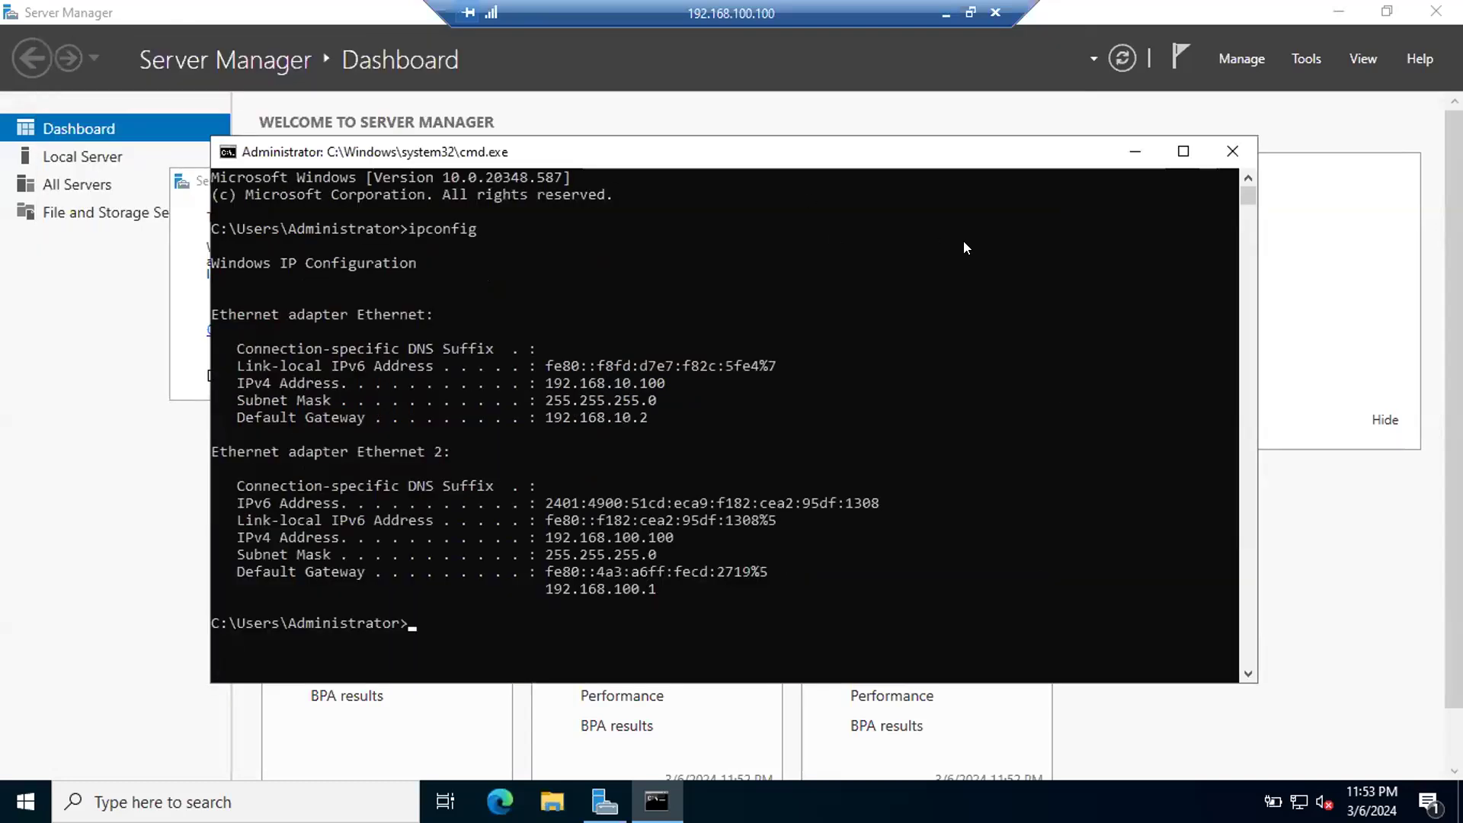
{"action": "left_click", "coordinate": [1135, 151]}
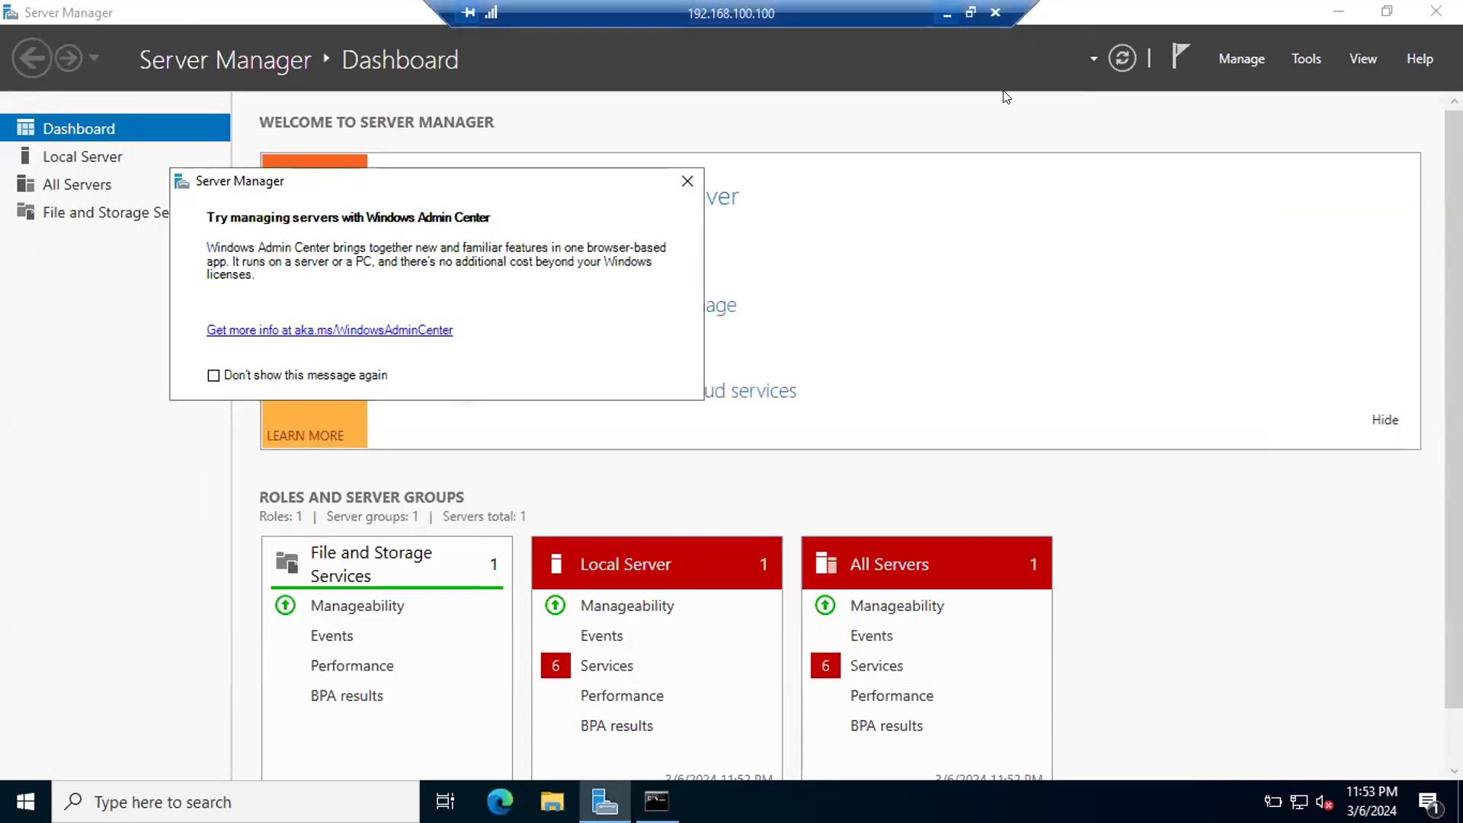
{"action": "left_click", "coordinate": [945, 13]}
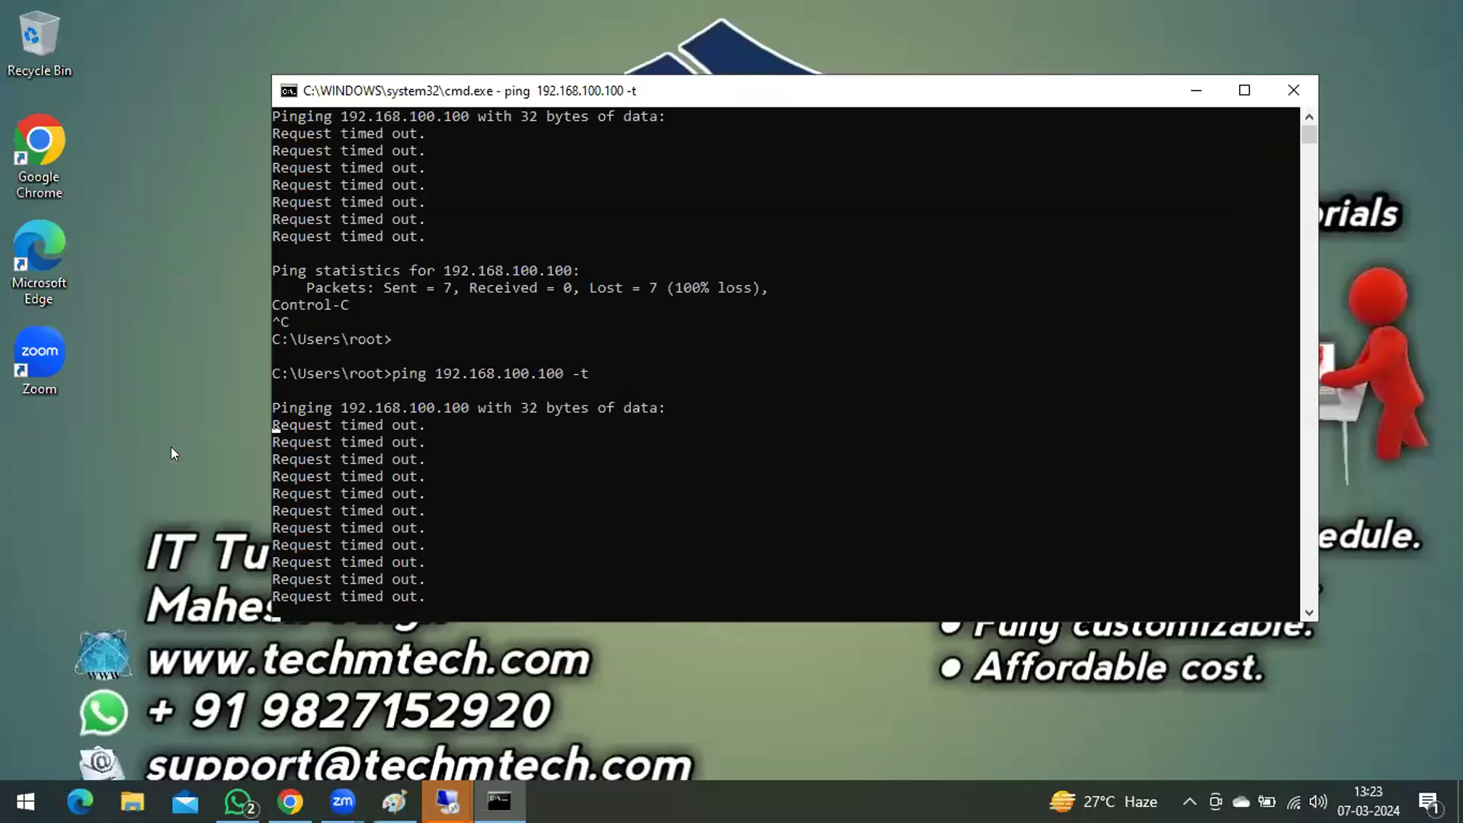
Step: Open Paint on the local computer, maximize it and enlarge the canvas to about 1132 × 557 px
{"action": "key", "text": "super+r"}
{"action": "type", "text": "mspaint"}
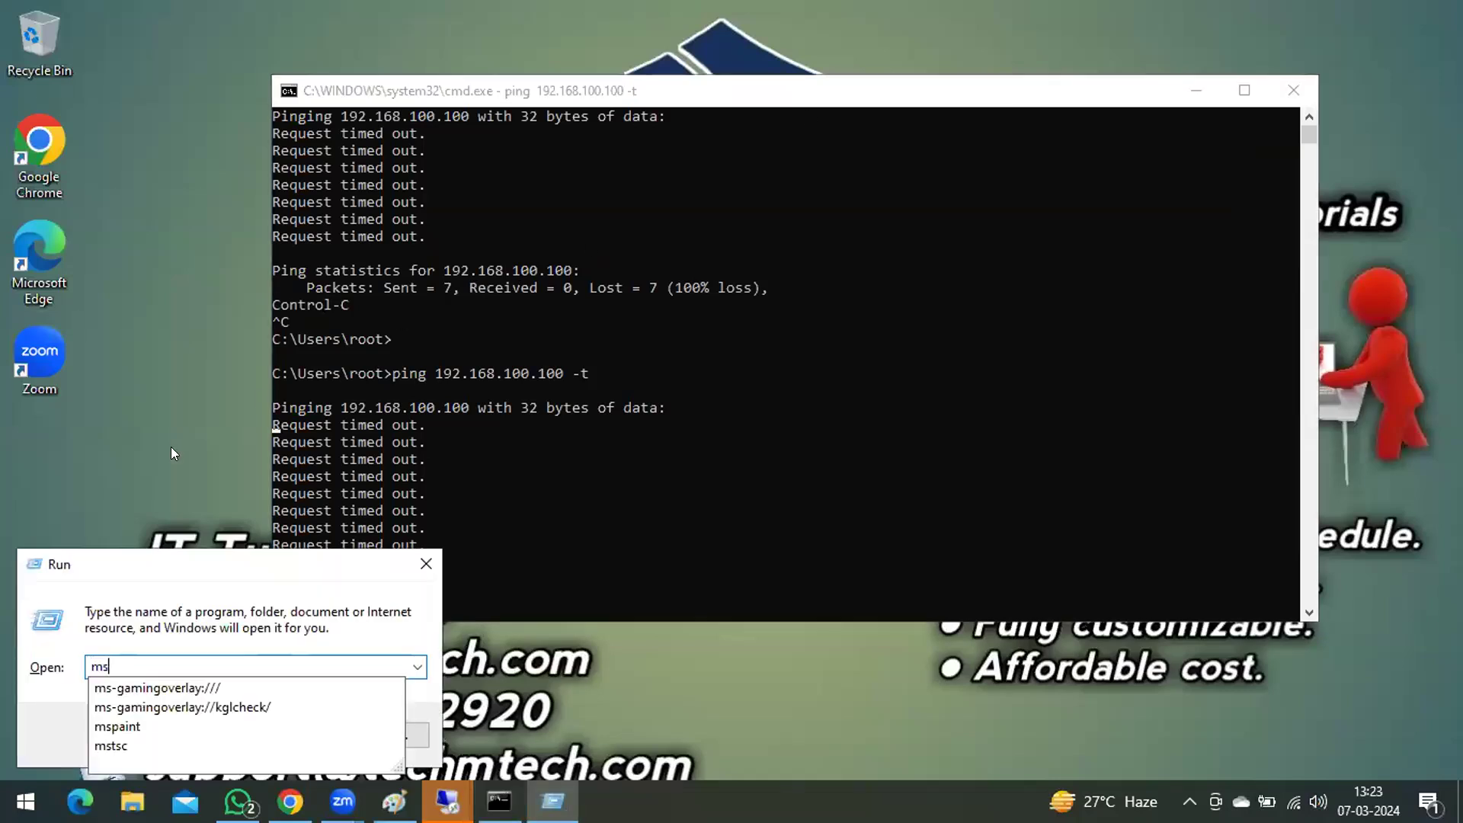
{"action": "key", "text": "Return"}
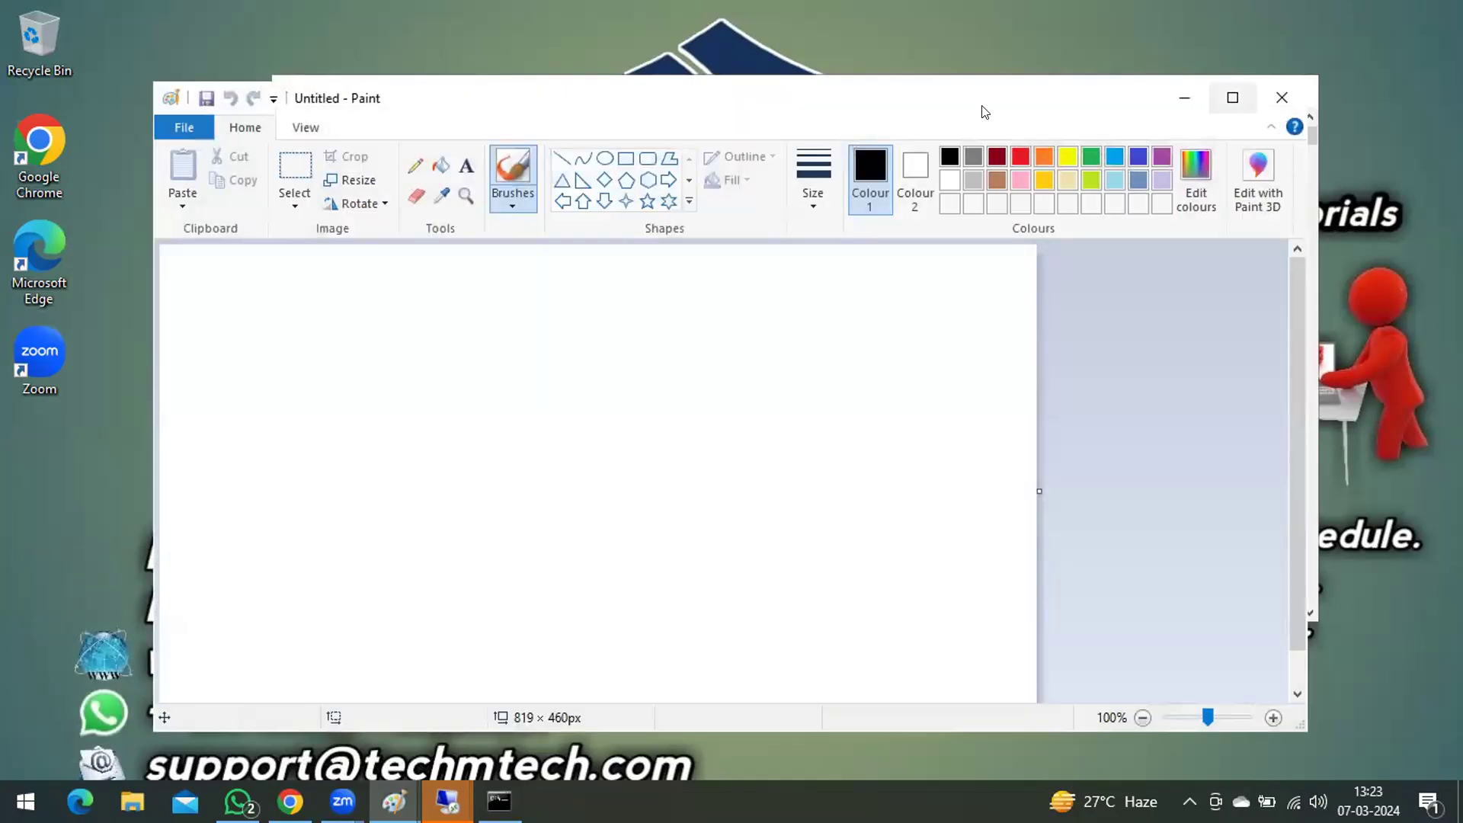
{"action": "left_click", "coordinate": [1232, 98]}
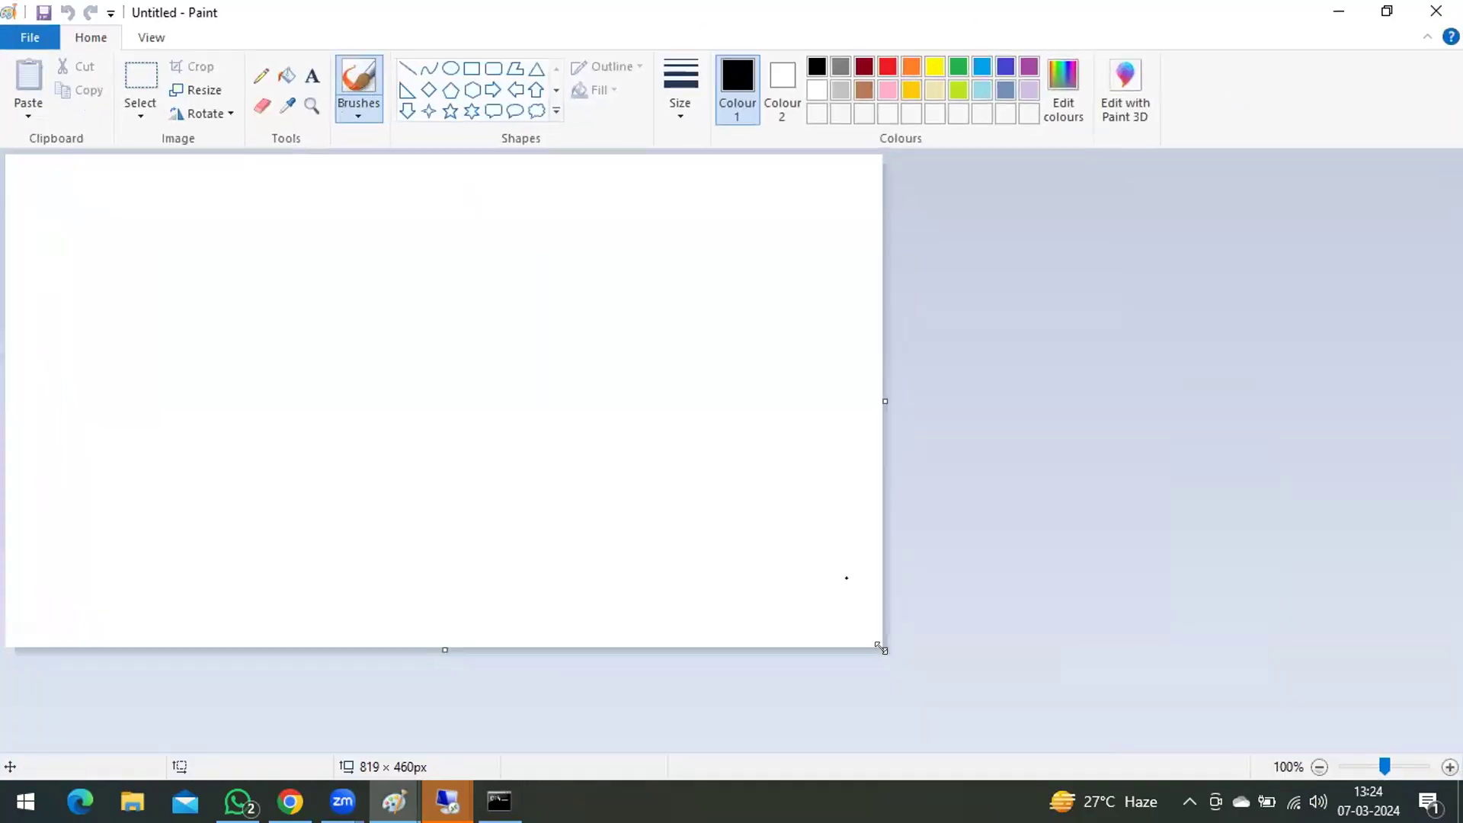
{"action": "left_click_drag", "start_coordinate": [883, 646], "coordinate": [1218, 752]}
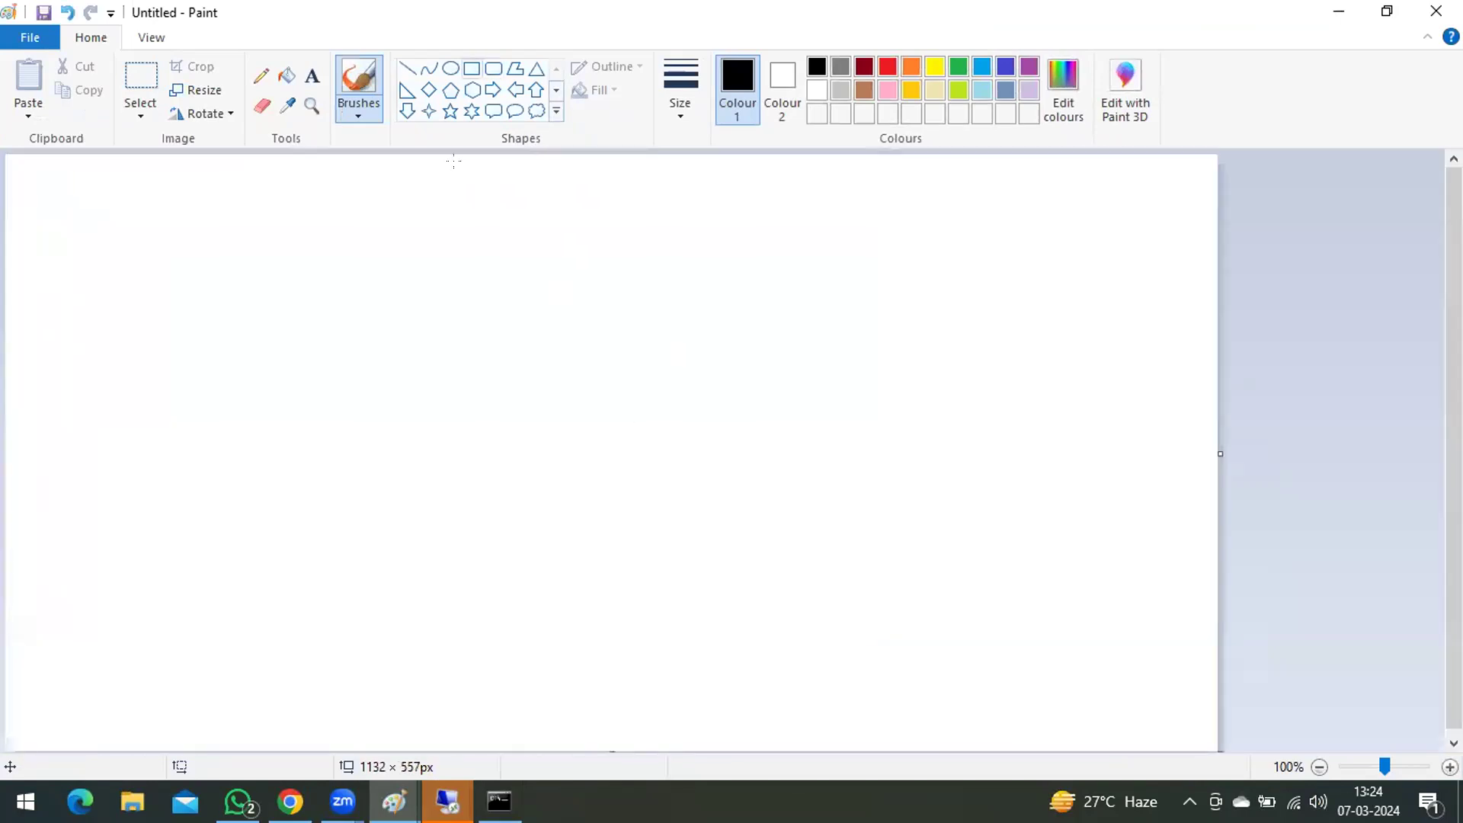
Step: Draw a large upright rectangle just right of the canvas centre and three ovals, about 120 to 140 px wide, stacked along the left side
{"action": "left_click_drag", "start_coordinate": [599, 274], "coordinate": [845, 640]}
{"action": "left_click", "coordinate": [921, 338]}
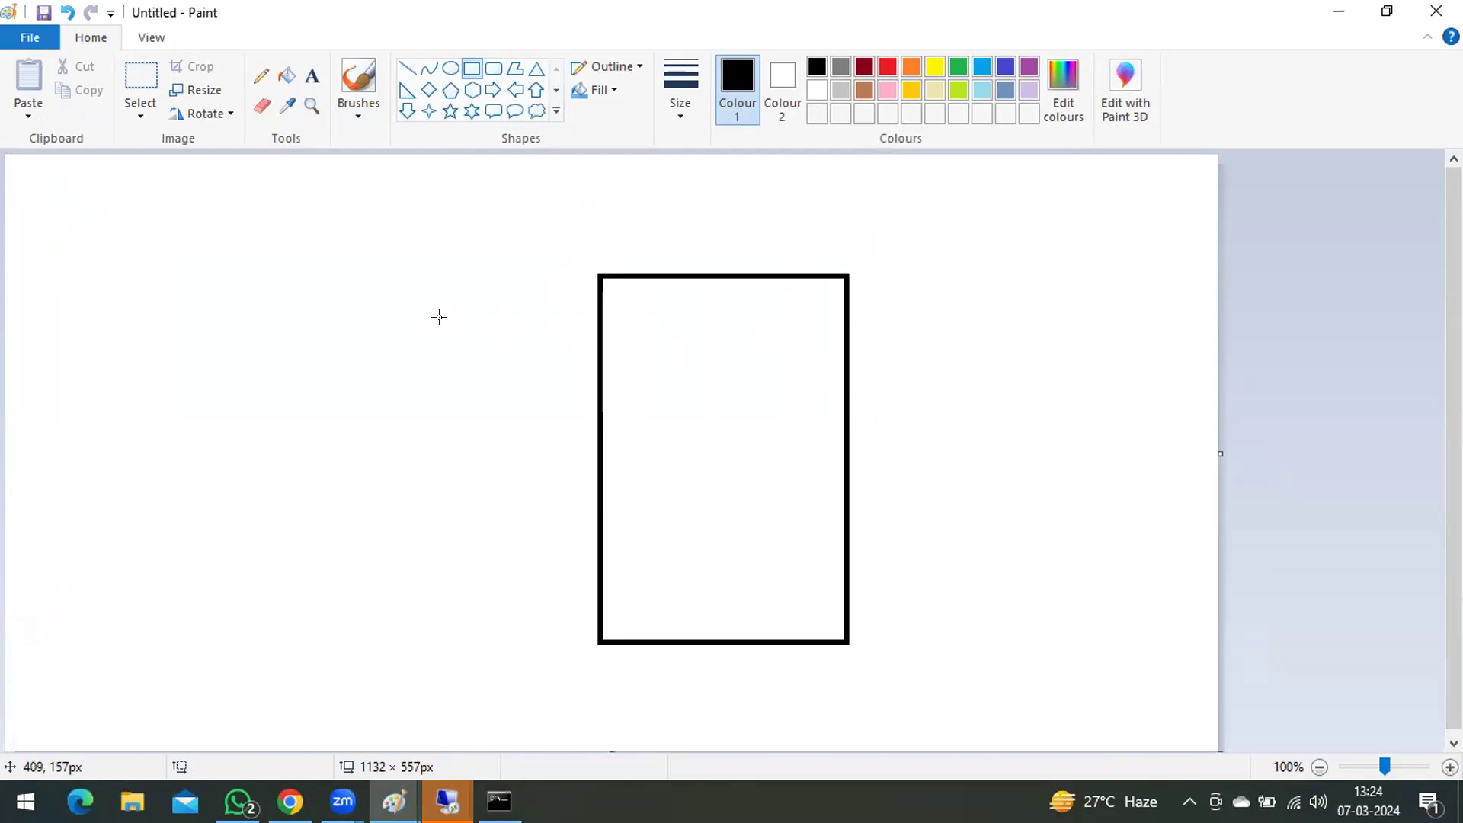
{"action": "left_click", "coordinate": [452, 68]}
{"action": "mouse_move", "coordinate": [199, 252]}
{"action": "left_mouse_down"}
{"action": "mouse_move", "coordinate": [75, 336]}
{"action": "mouse_move", "coordinate": [73, 355]}
{"action": "left_mouse_up"}
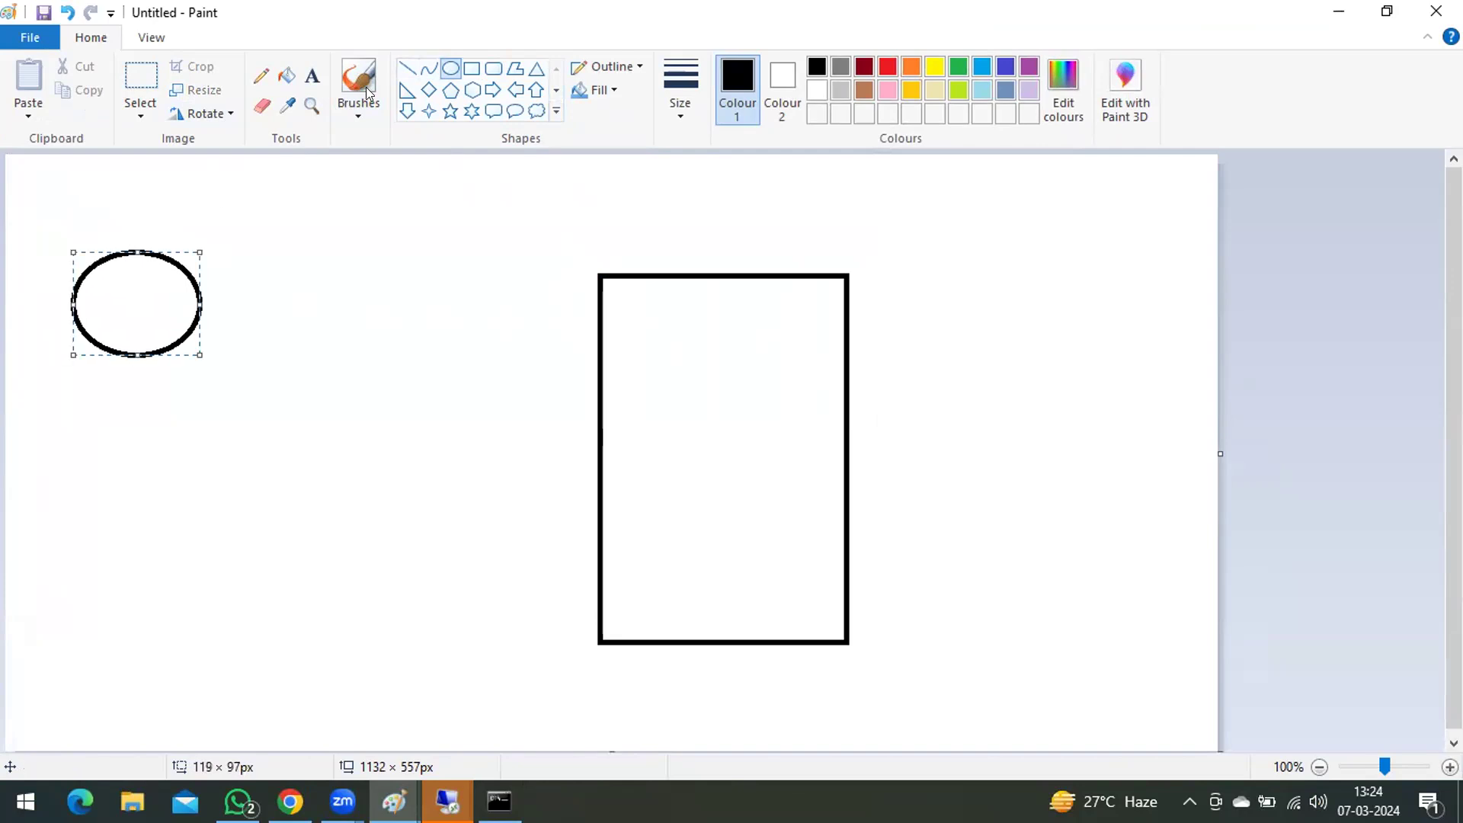
{"action": "left_click_drag", "start_coordinate": [200, 433], "coordinate": [72, 545]}
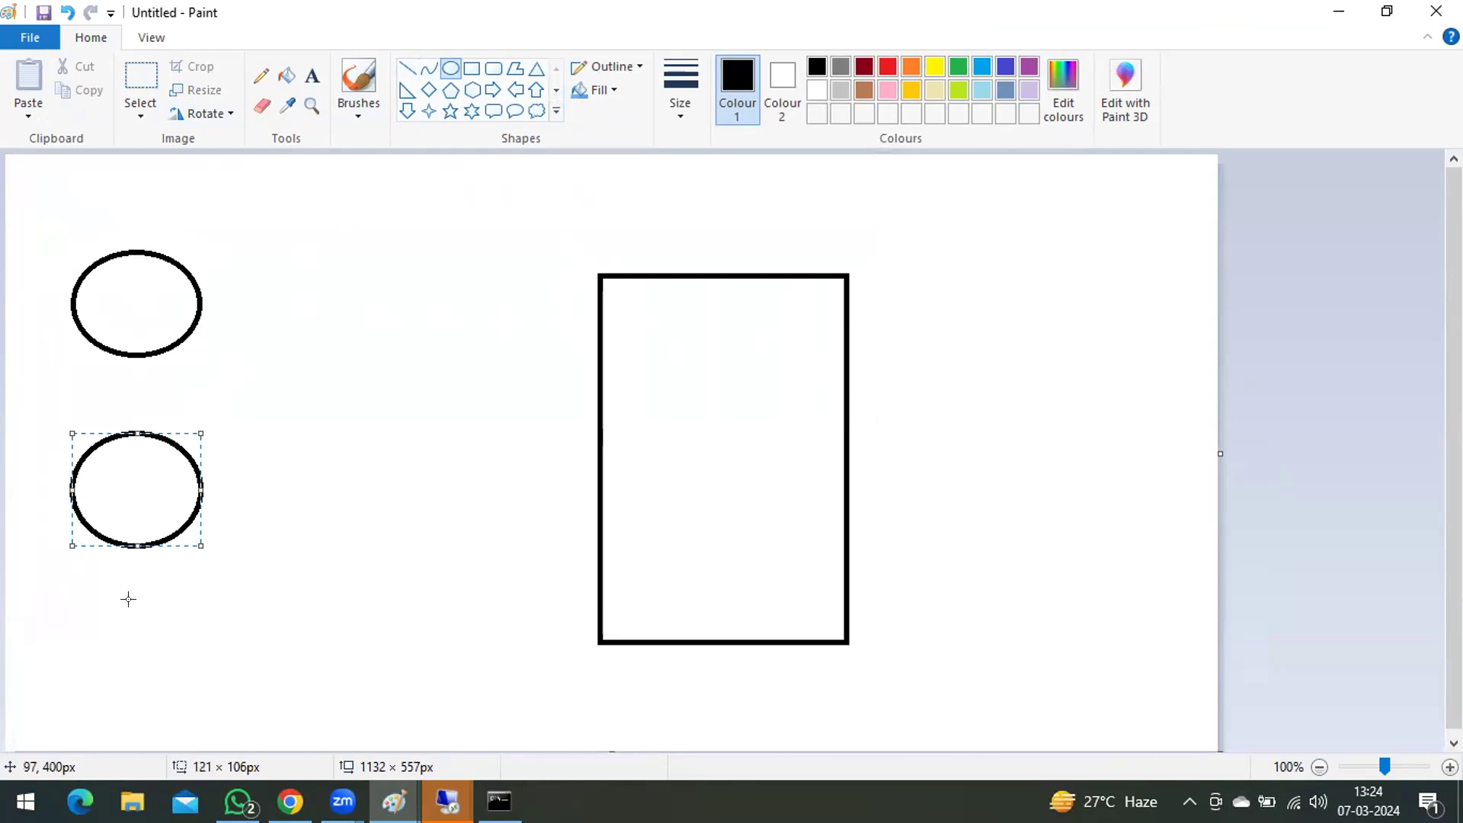
{"action": "left_click_drag", "start_coordinate": [204, 602], "coordinate": [53, 709]}
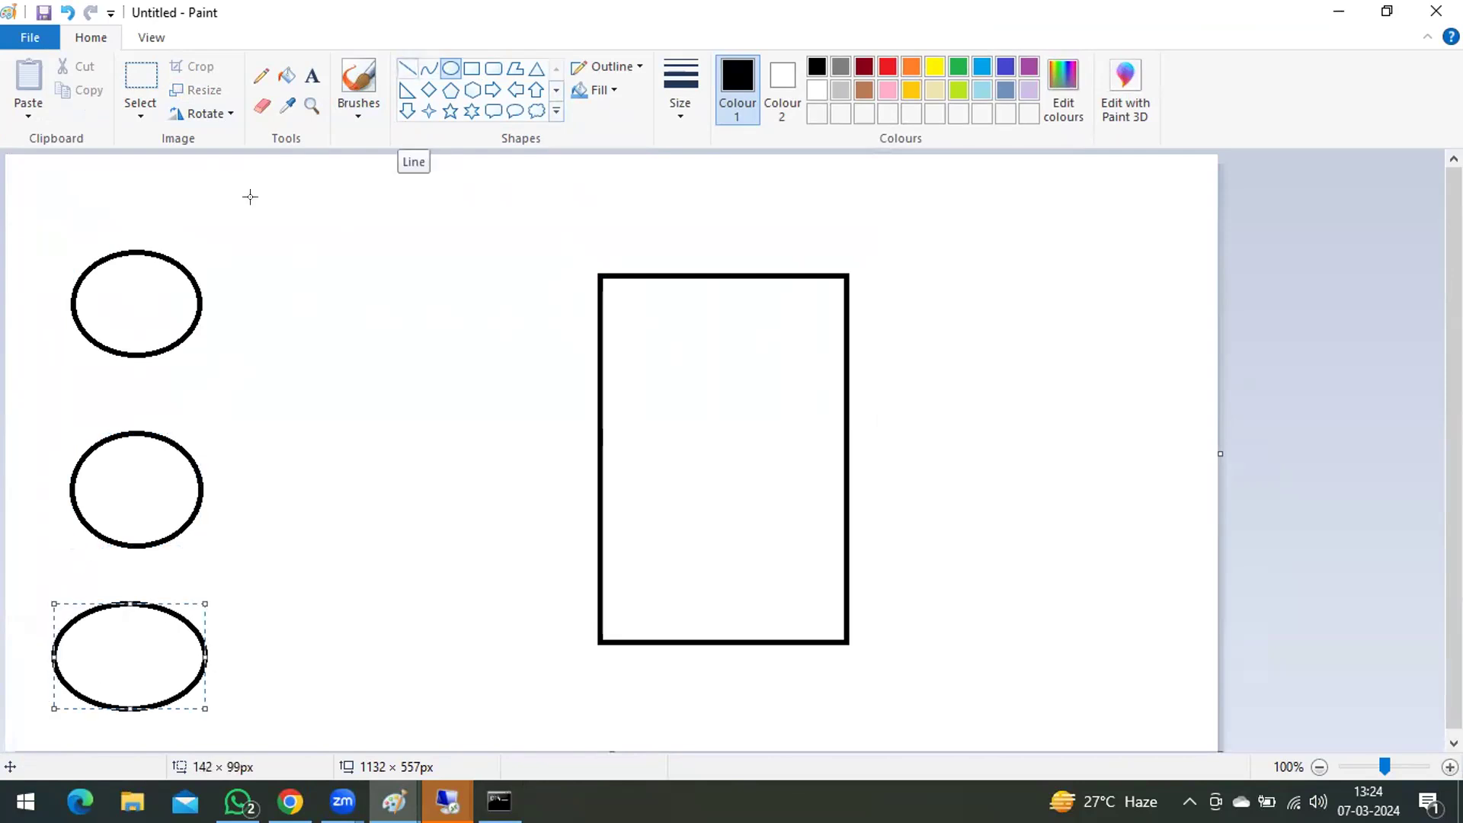
Step: Draw a long right-pointing block arrow from the uppermost oval to the large rectangle
{"action": "left_click", "coordinate": [493, 89]}
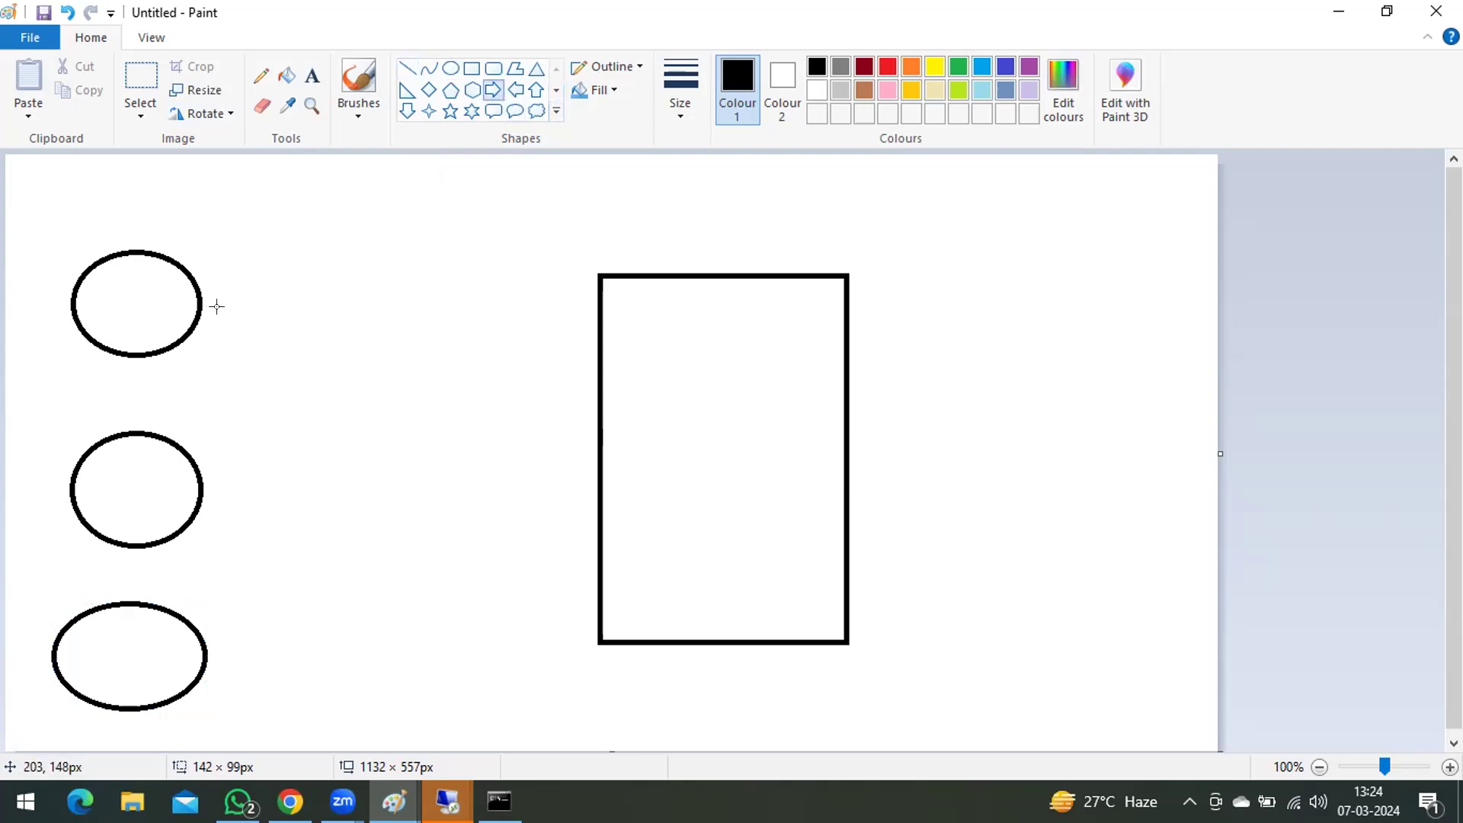
{"action": "left_click_drag", "start_coordinate": [215, 303], "coordinate": [615, 384]}
{"action": "left_click", "coordinate": [370, 235]}
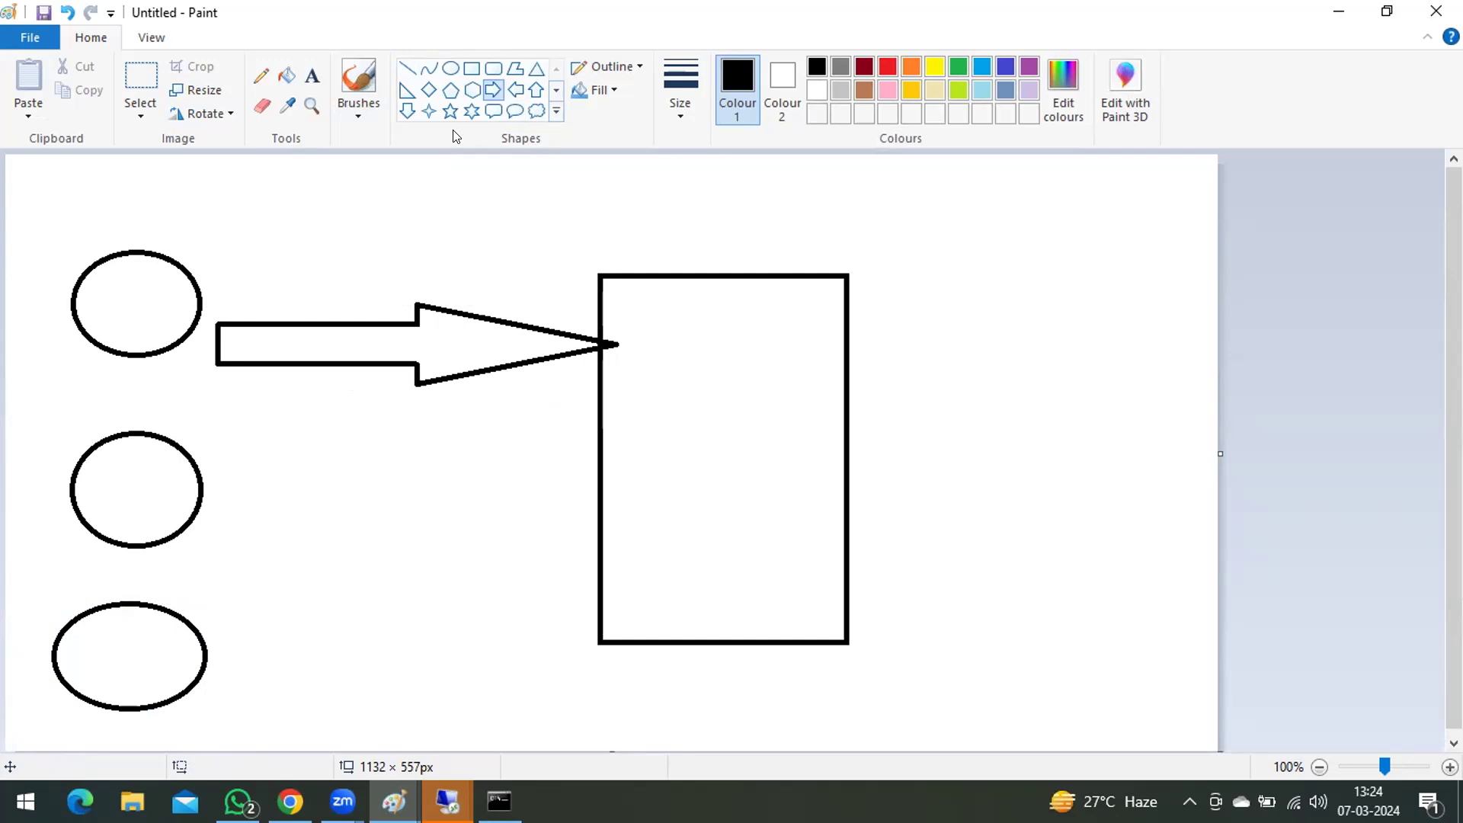
Step: Draw two small rectangles one above the other inside the large rectangle, the upper one about 65 × 70 px
{"action": "left_click", "coordinate": [471, 69]}
{"action": "mouse_move", "coordinate": [642, 323]}
{"action": "left_mouse_down"}
{"action": "mouse_move", "coordinate": [644, 369]}
{"action": "mouse_move", "coordinate": [736, 416]}
{"action": "mouse_move", "coordinate": [709, 412]}
{"action": "mouse_move", "coordinate": [714, 399]}
{"action": "left_mouse_up"}
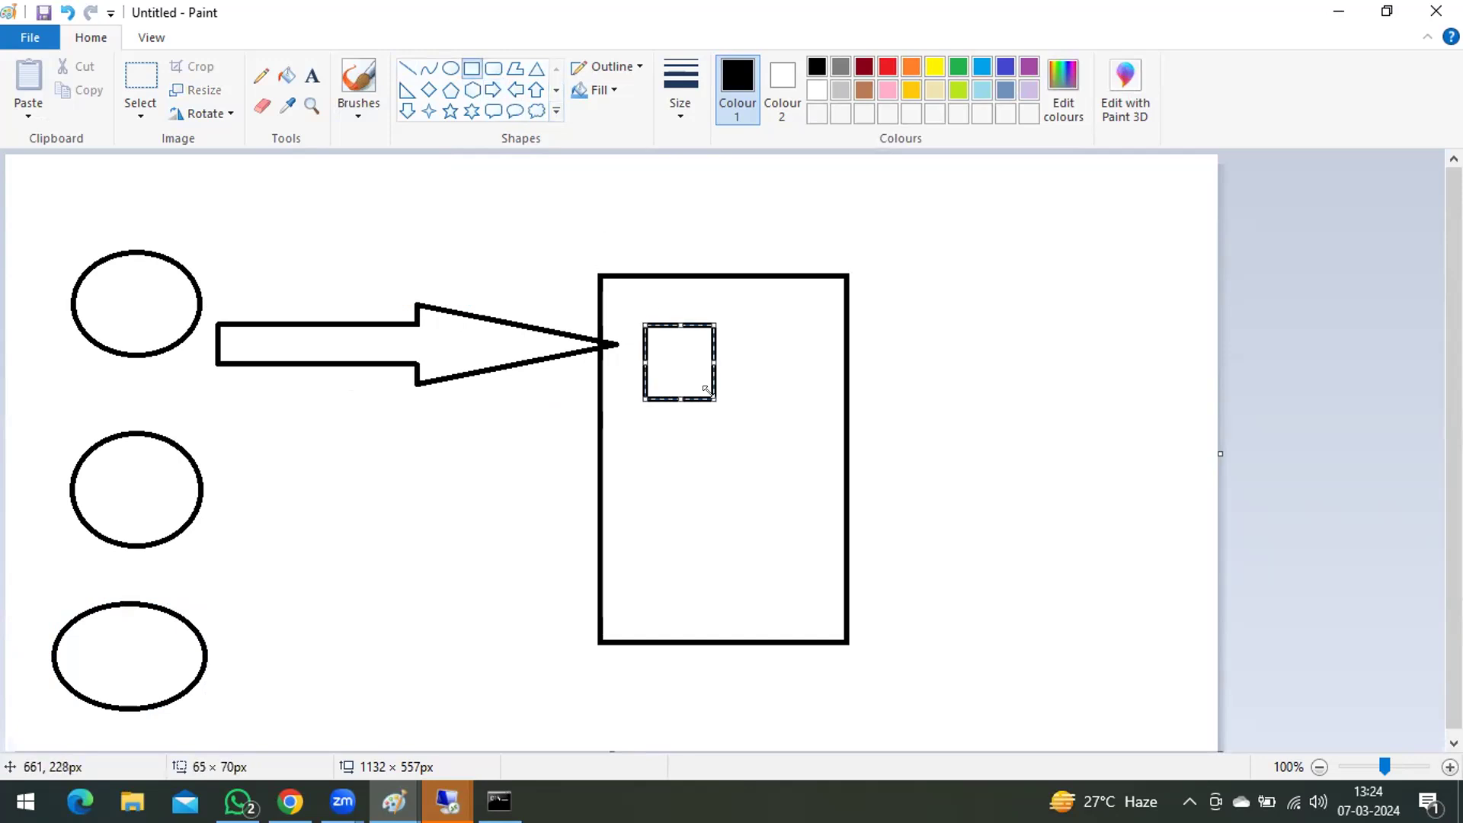
{"action": "mouse_move", "coordinate": [651, 440]}
{"action": "left_mouse_down"}
{"action": "mouse_move", "coordinate": [652, 496]}
{"action": "mouse_move", "coordinate": [696, 561]}
{"action": "mouse_move", "coordinate": [718, 545]}
{"action": "left_mouse_up"}
{"action": "left_click", "coordinate": [747, 353]}
Step: Label the upper small rectangle with the text "Private" beside it
{"action": "left_click", "coordinate": [312, 76]}
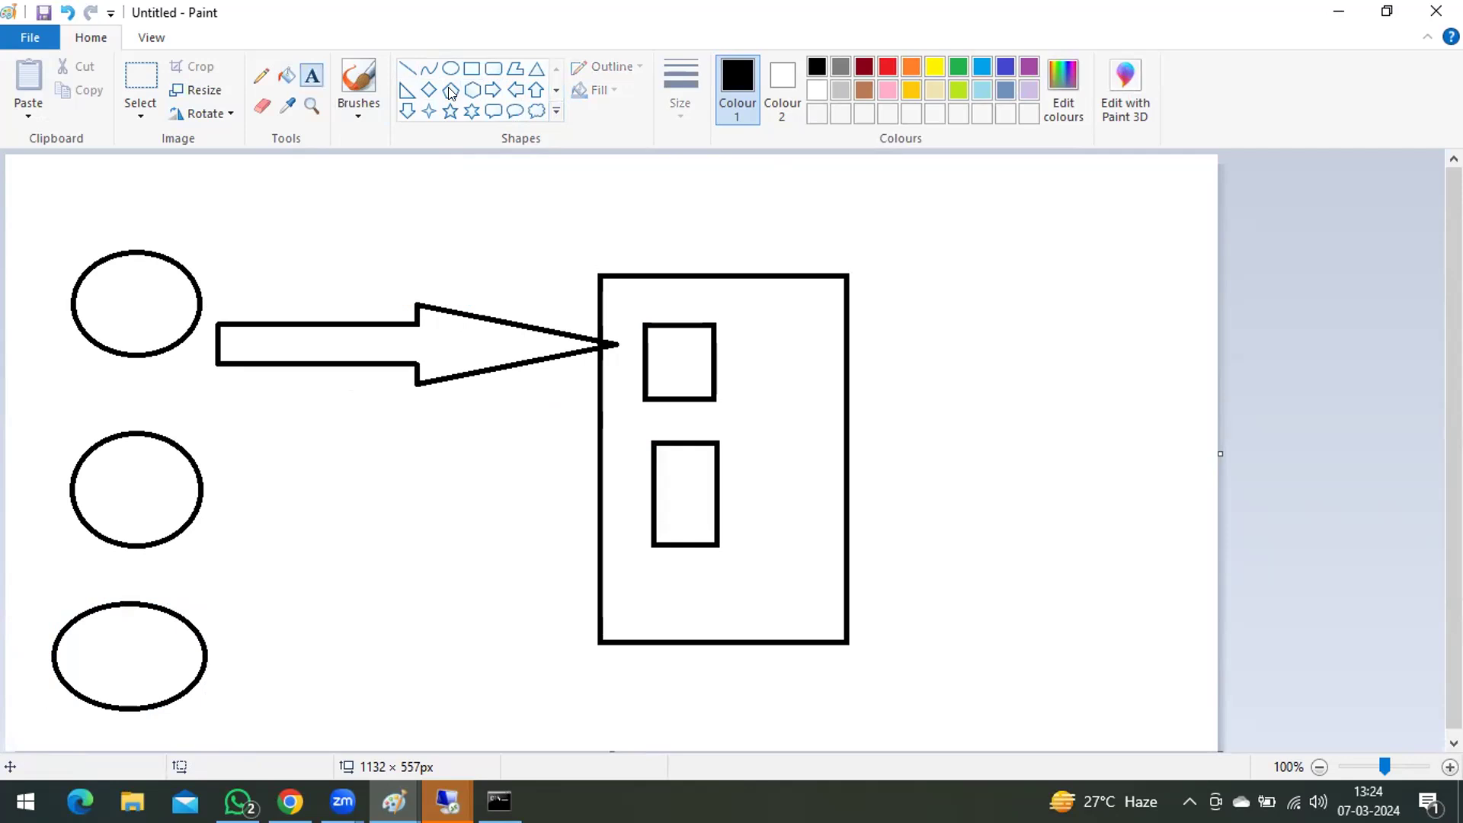
{"action": "left_click", "coordinate": [731, 342]}
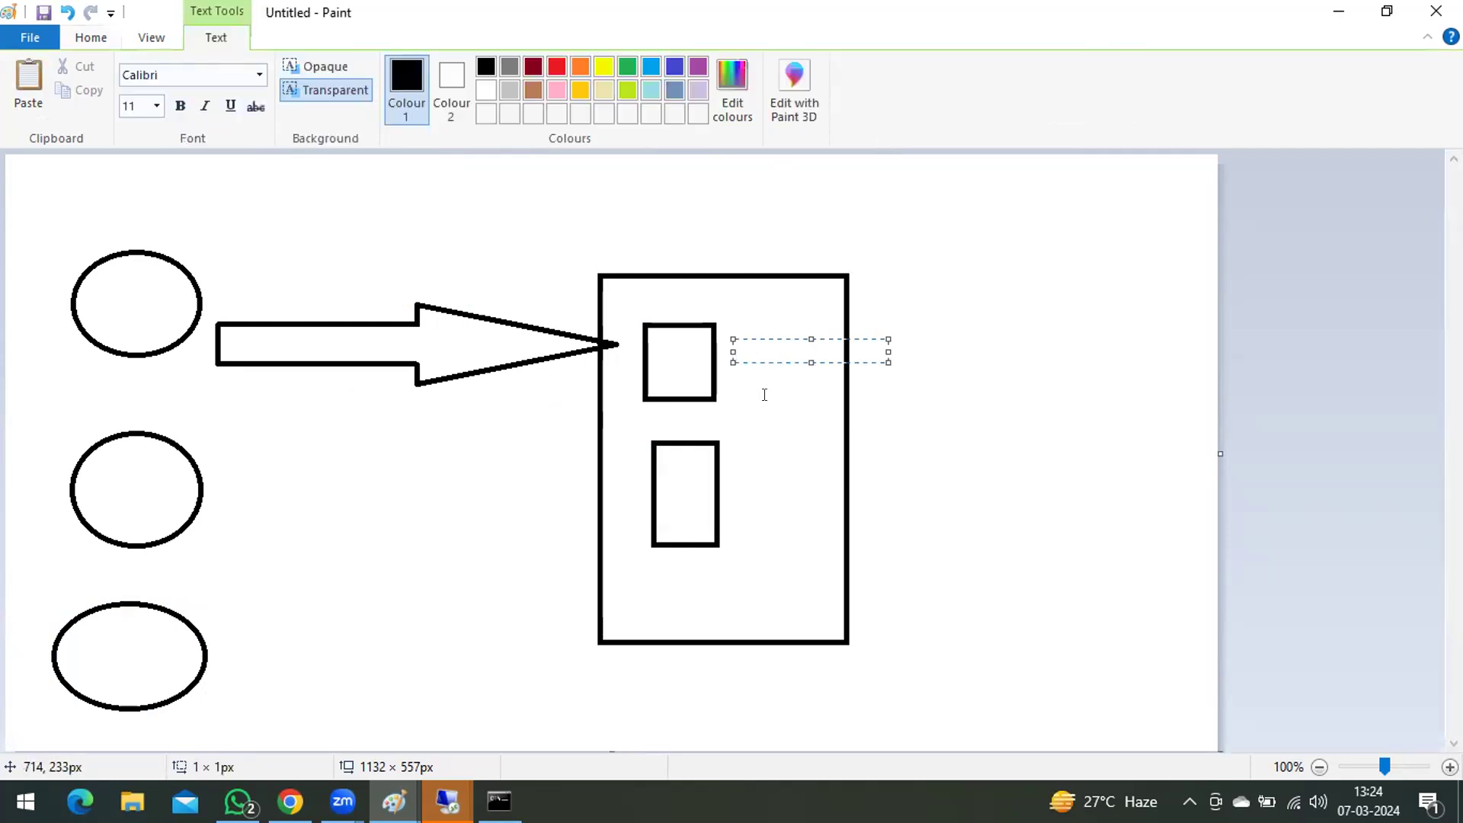
{"action": "type", "text": "Private"}
{"action": "left_click", "coordinate": [743, 462]}
Step: Label the lower small rectangle with the text "External WAN, Live IP" beside it
{"action": "left_click", "coordinate": [743, 457]}
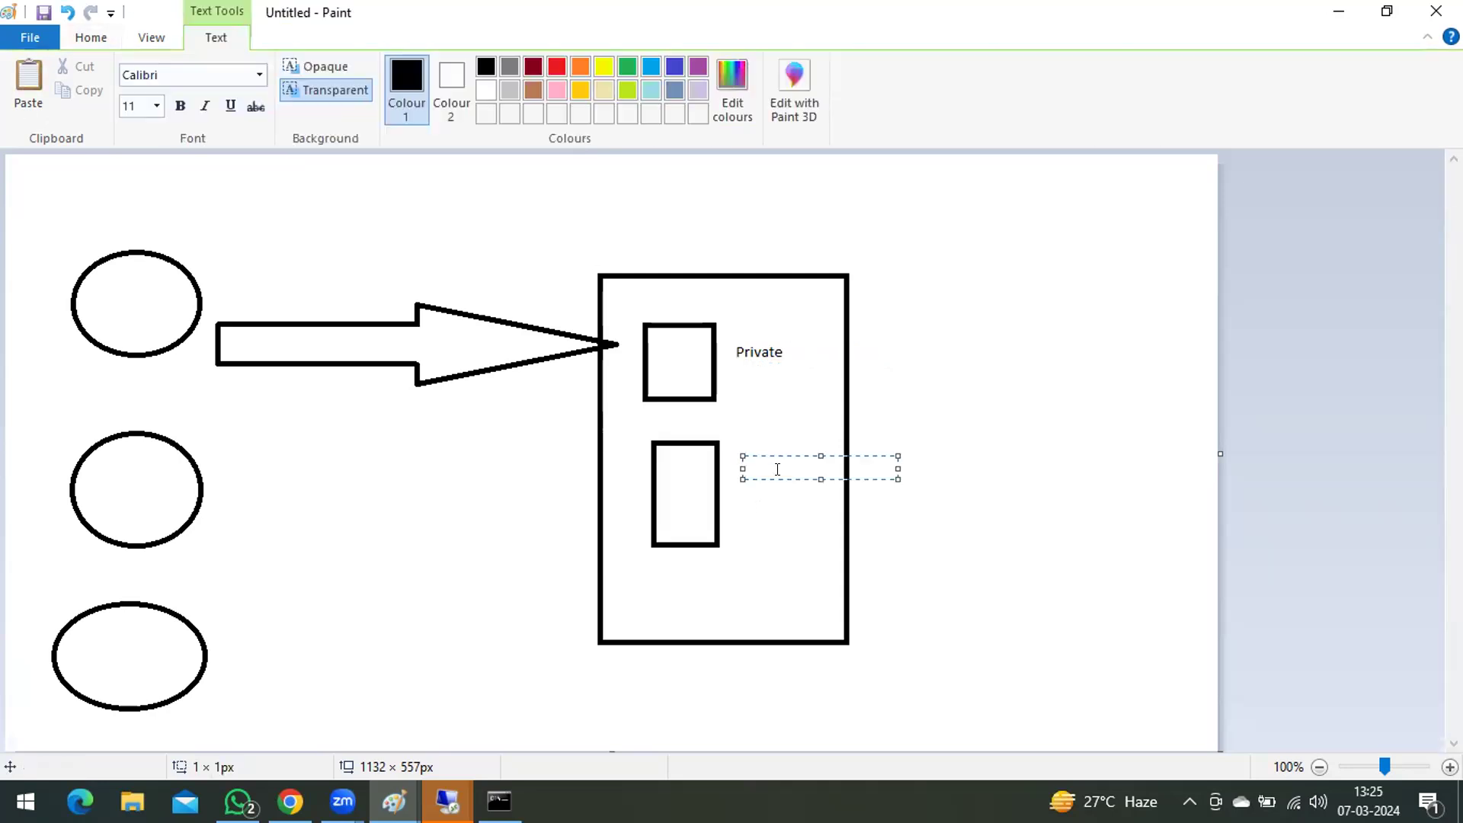
{"action": "type", "text": "External WAN"}
{"action": "type", "text": ", Live IP"}
{"action": "left_click", "coordinate": [898, 352]}
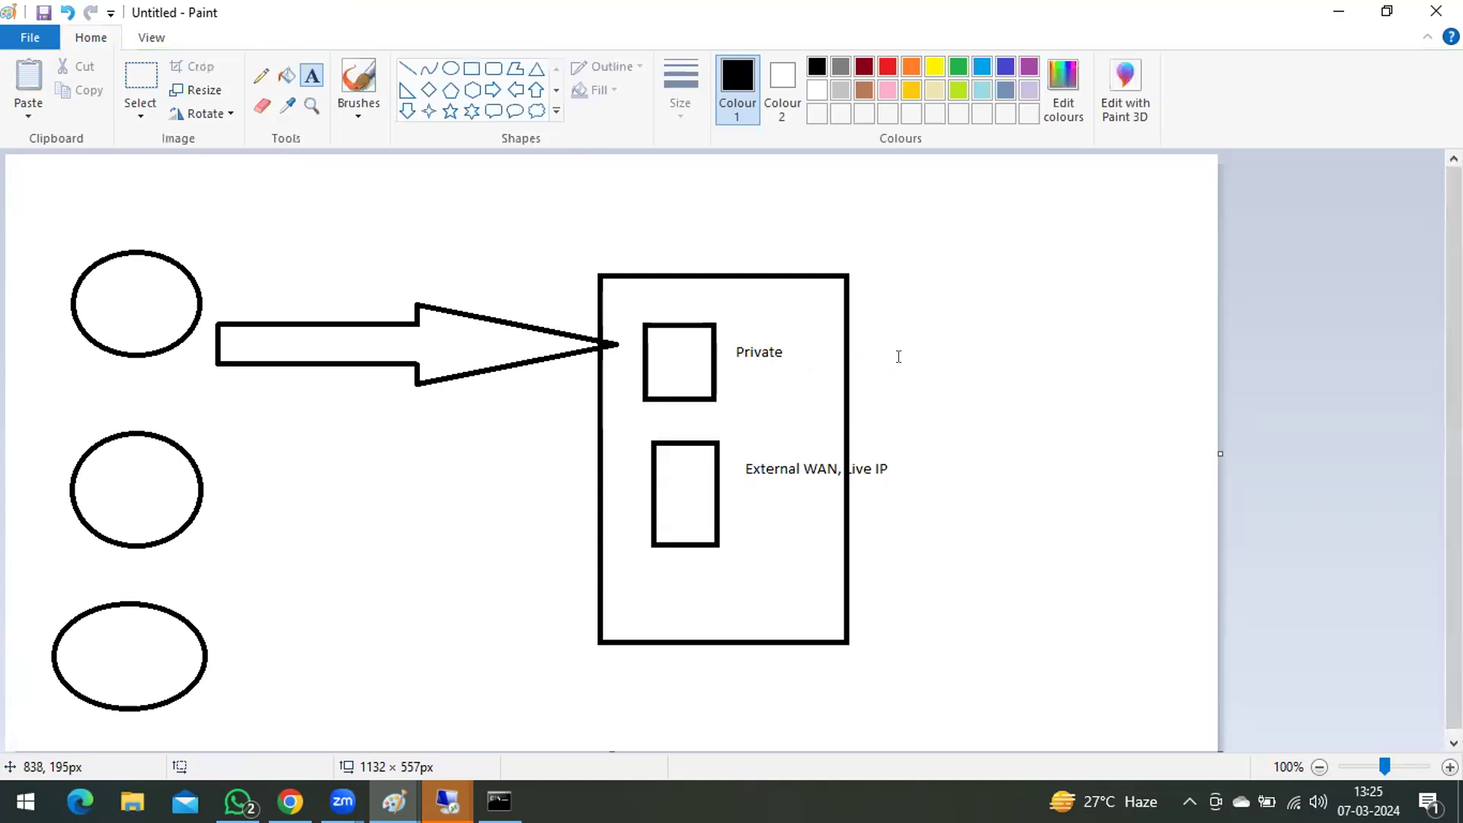
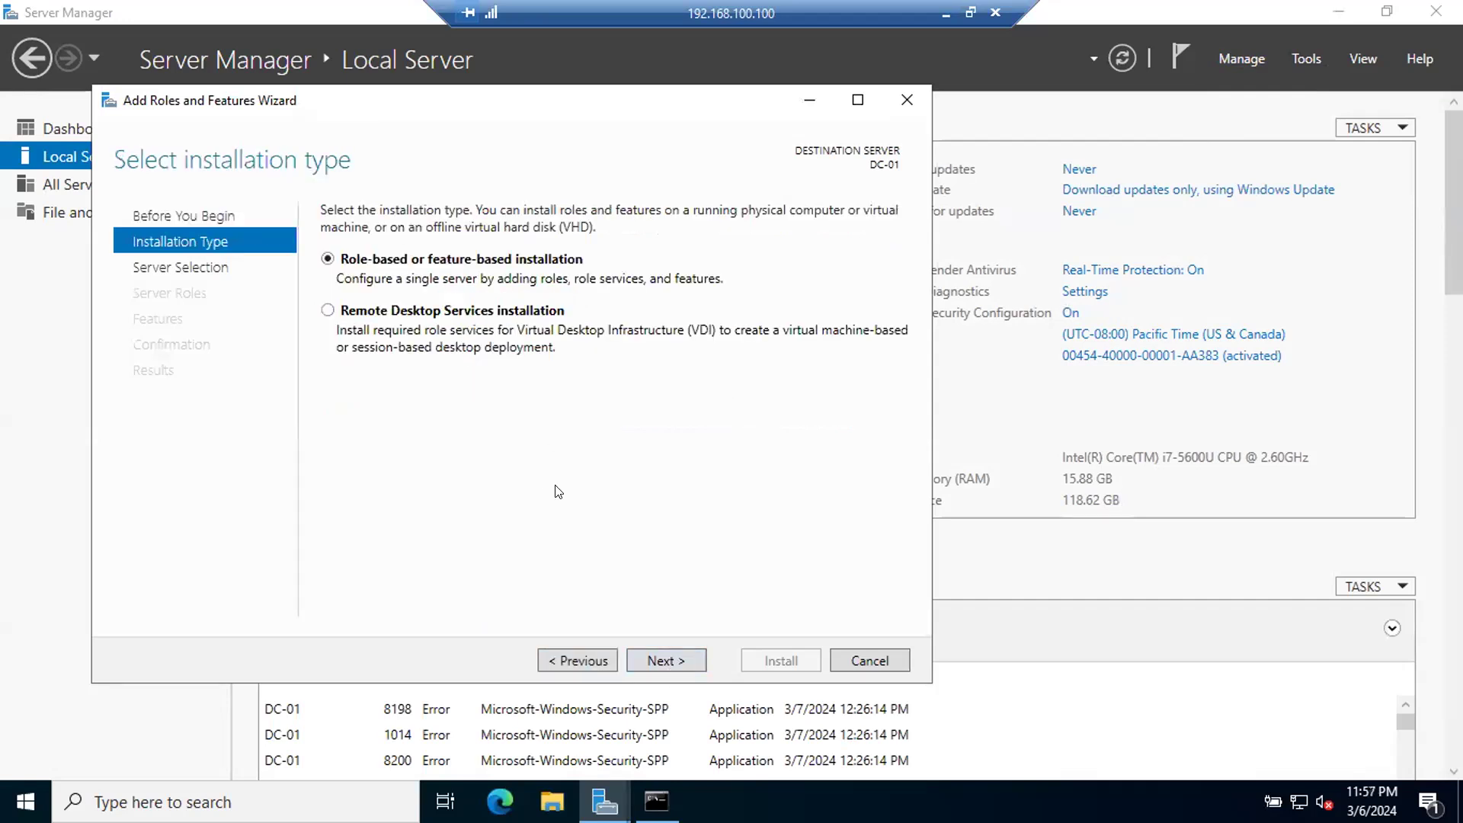
Step: For a role-based installation on DC-01, select the Active Directory Domain Services, DHCP Server and DNS Server roles with their required features
{"action": "left_click", "coordinate": [658, 657]}
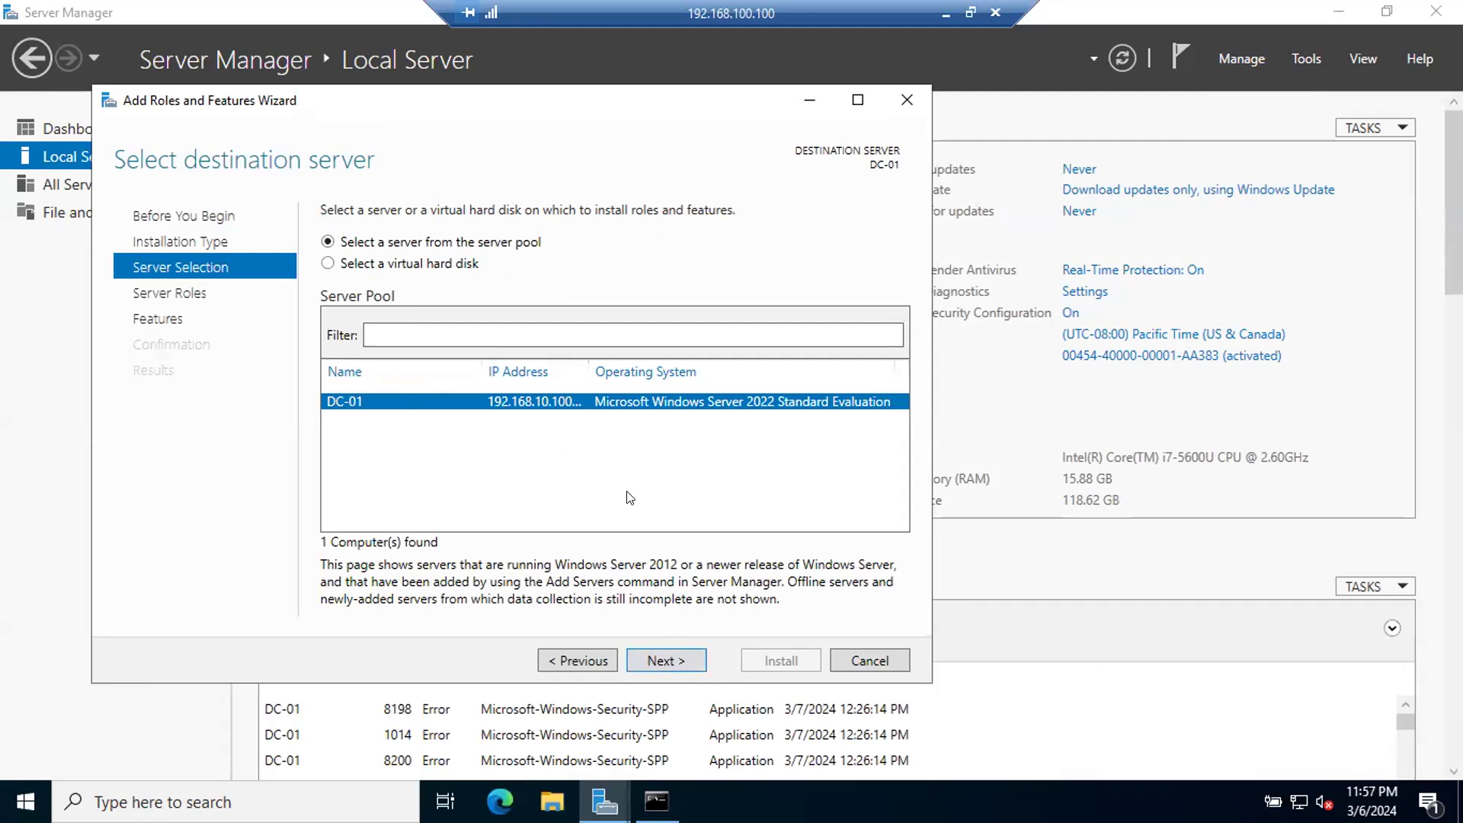
{"action": "left_click", "coordinate": [661, 660]}
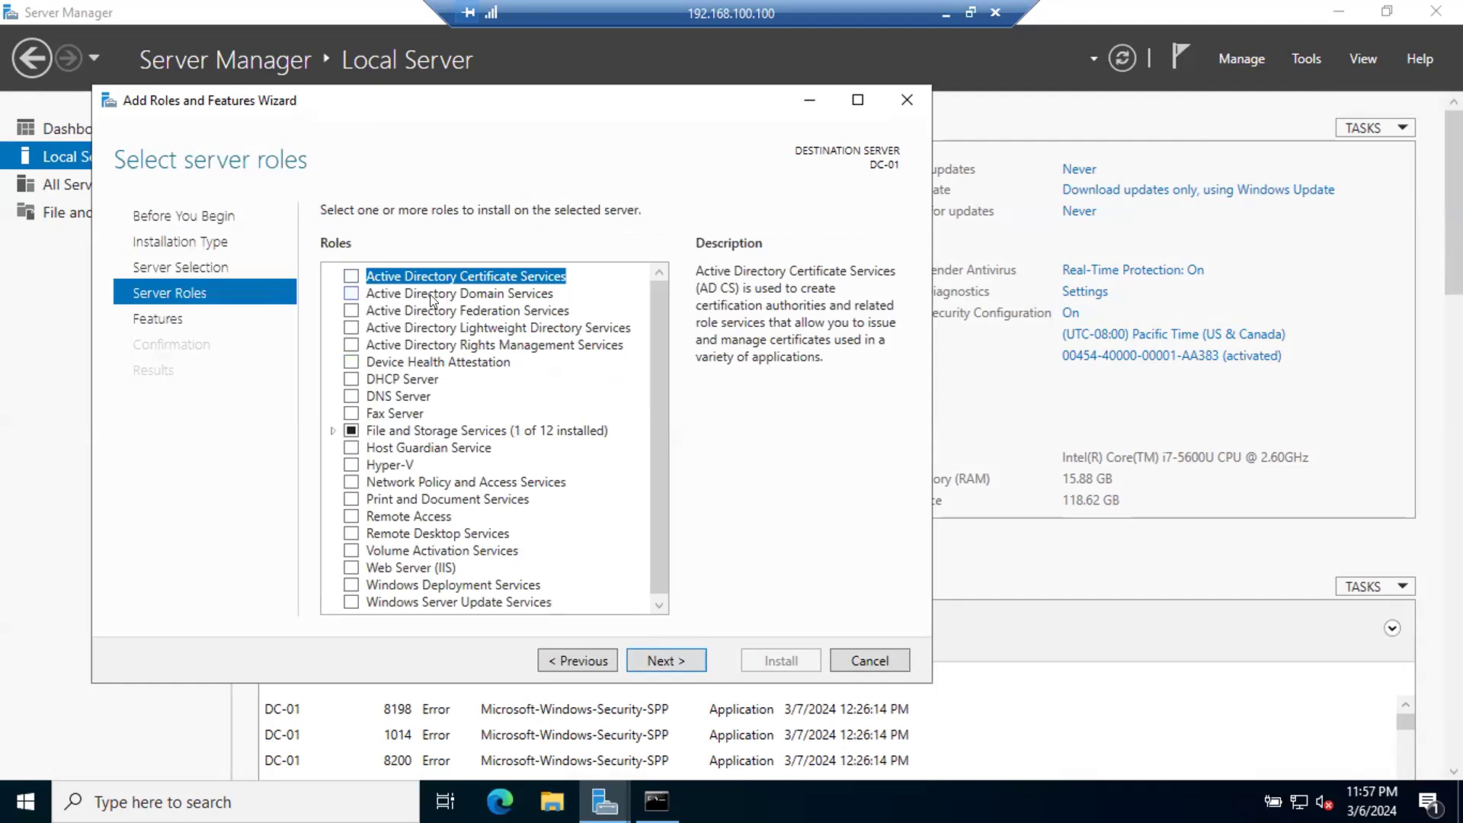
{"action": "left_click", "coordinate": [350, 294]}
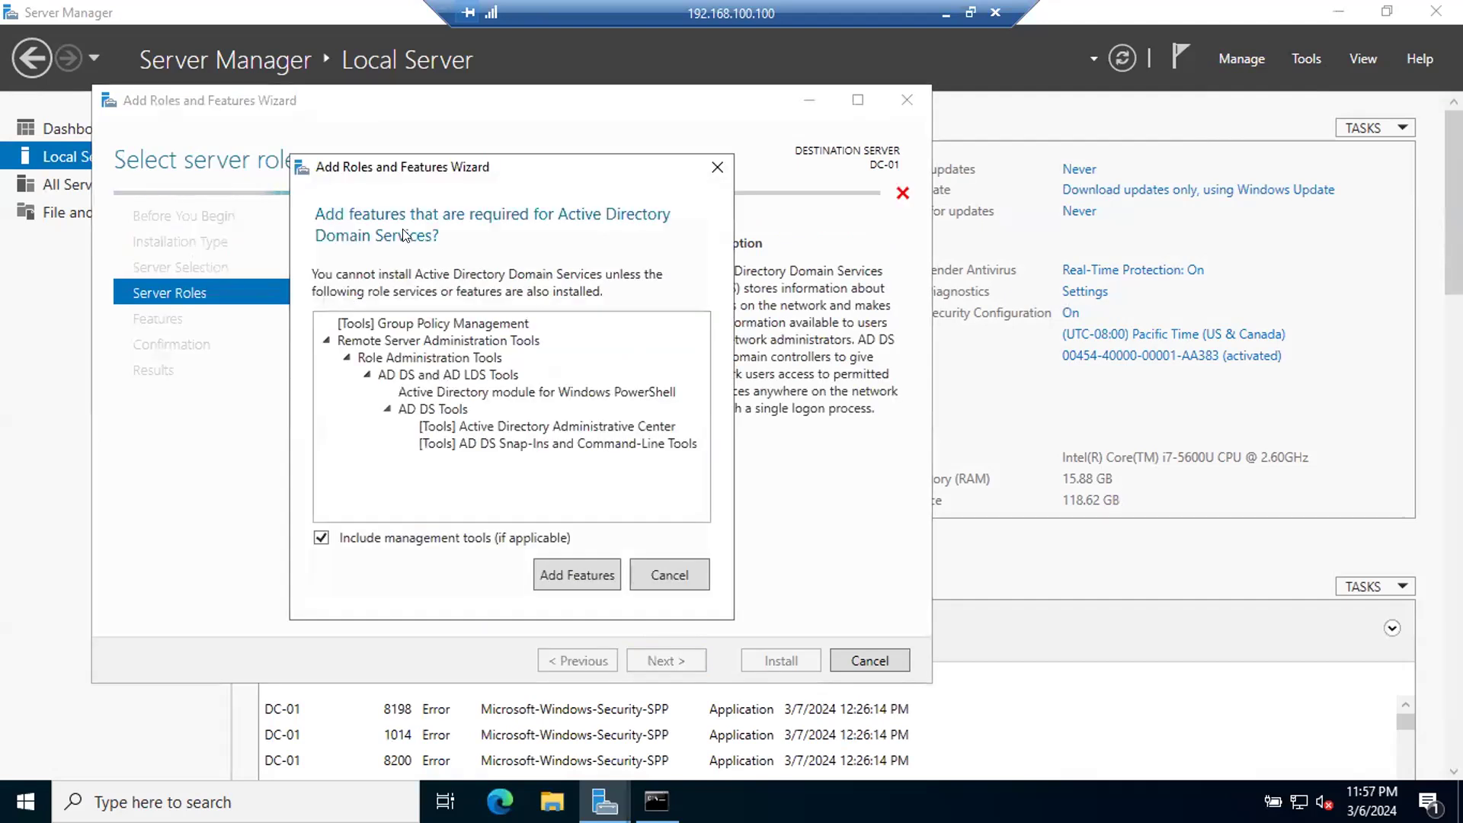
{"action": "left_click", "coordinate": [553, 568]}
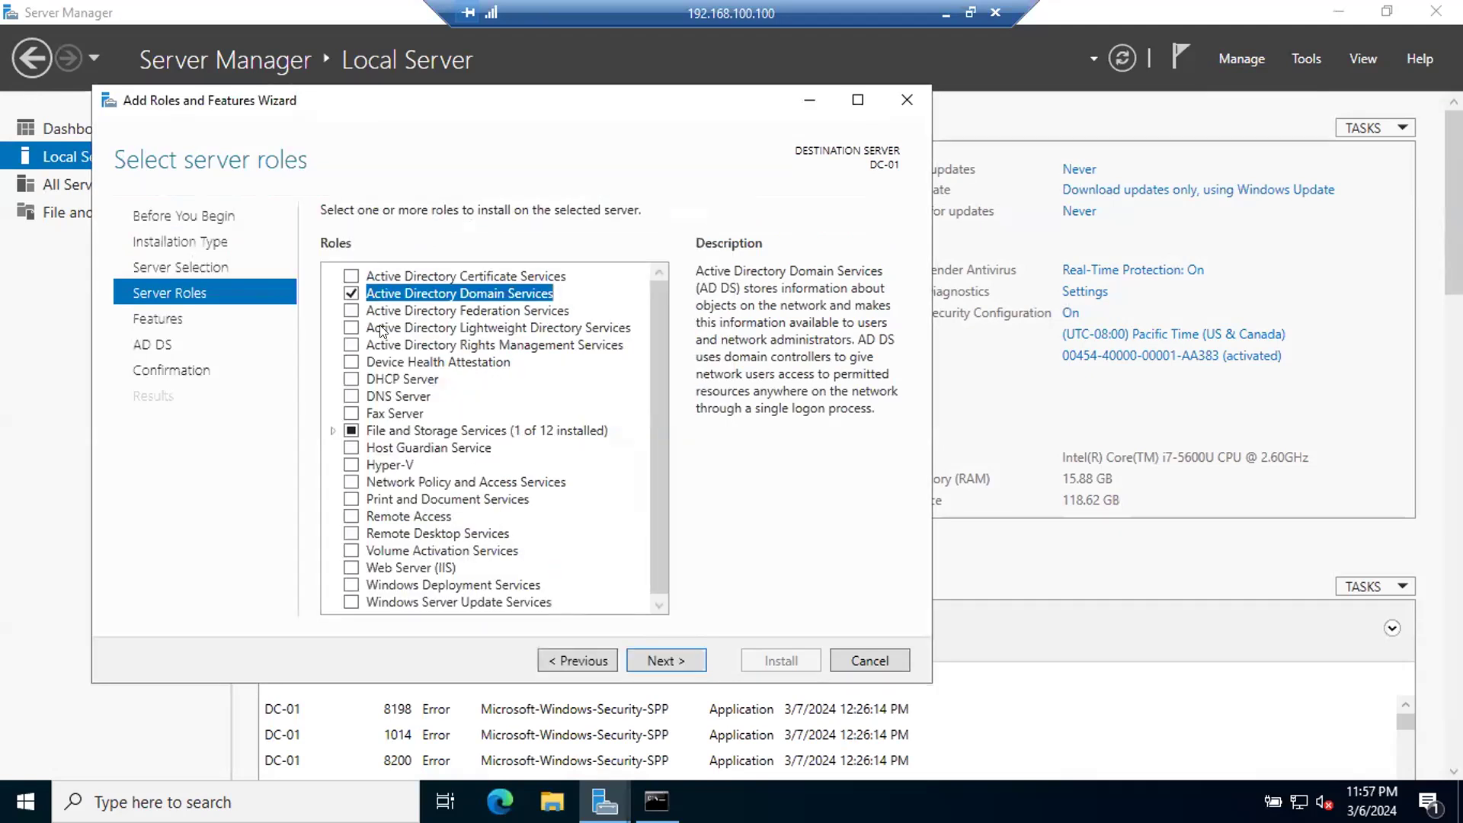
{"action": "left_click", "coordinate": [351, 378]}
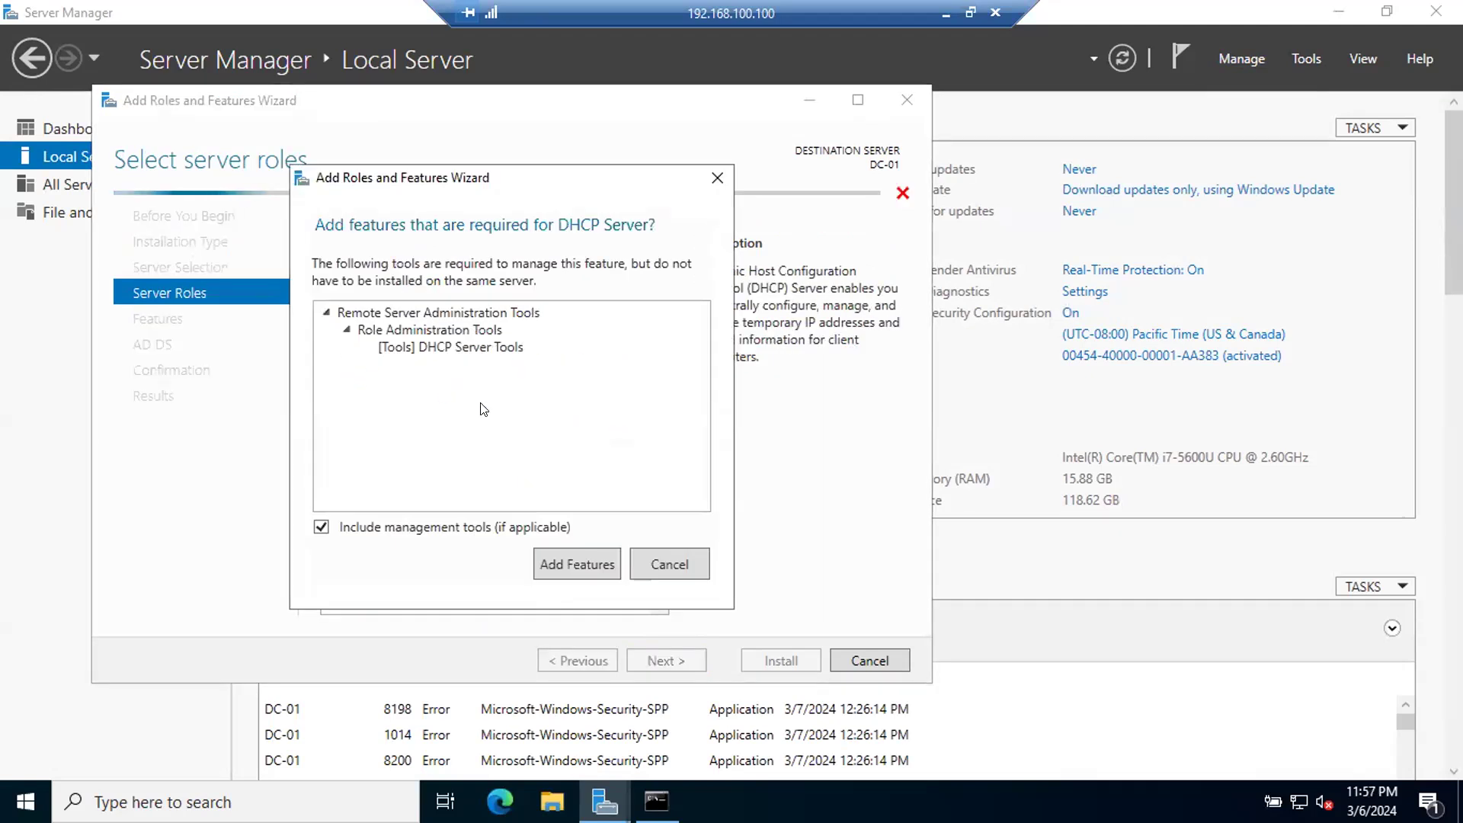
{"action": "left_click", "coordinate": [555, 561]}
{"action": "left_click", "coordinate": [351, 396]}
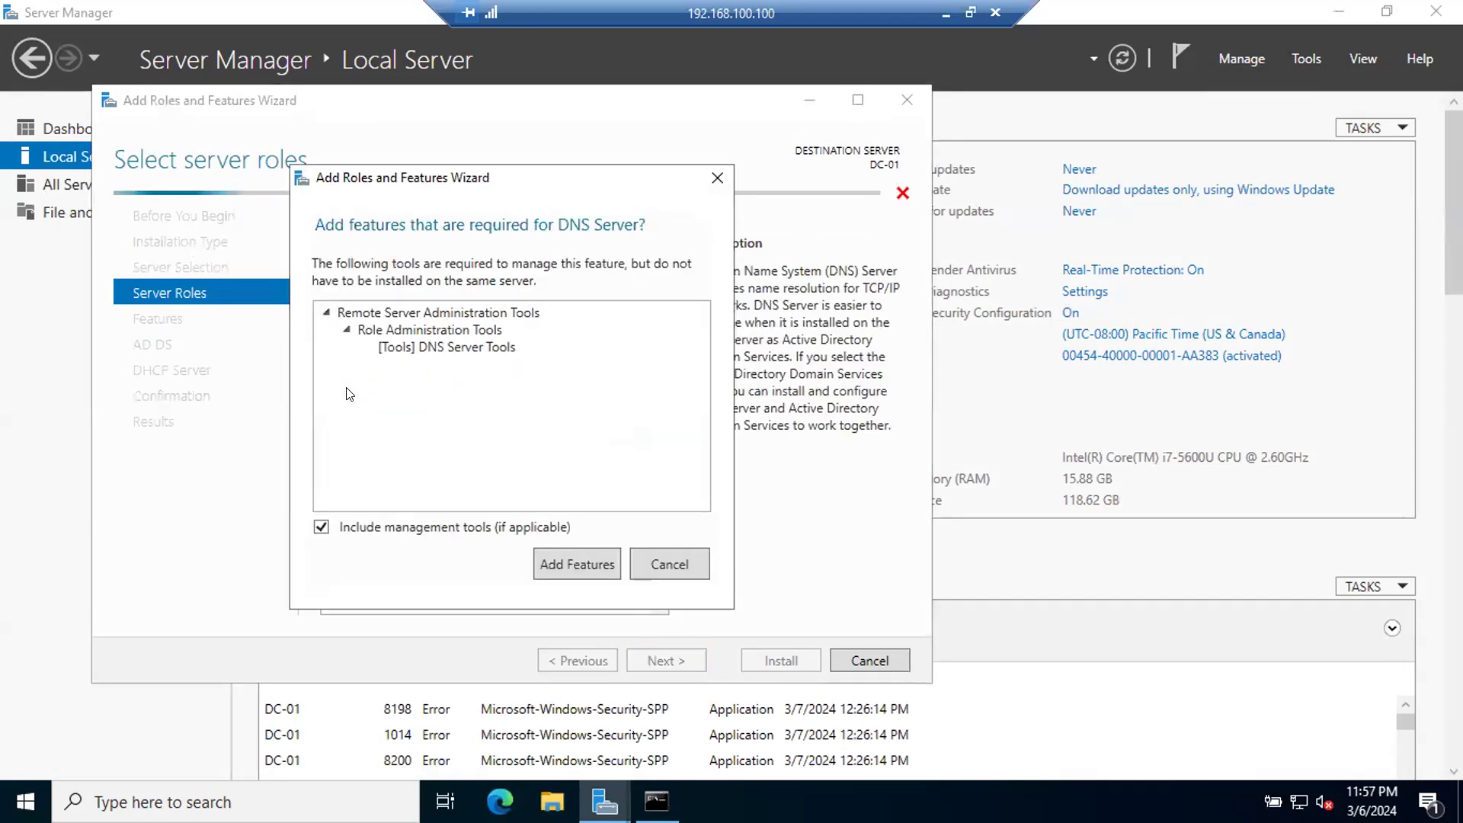
{"action": "left_click", "coordinate": [571, 567]}
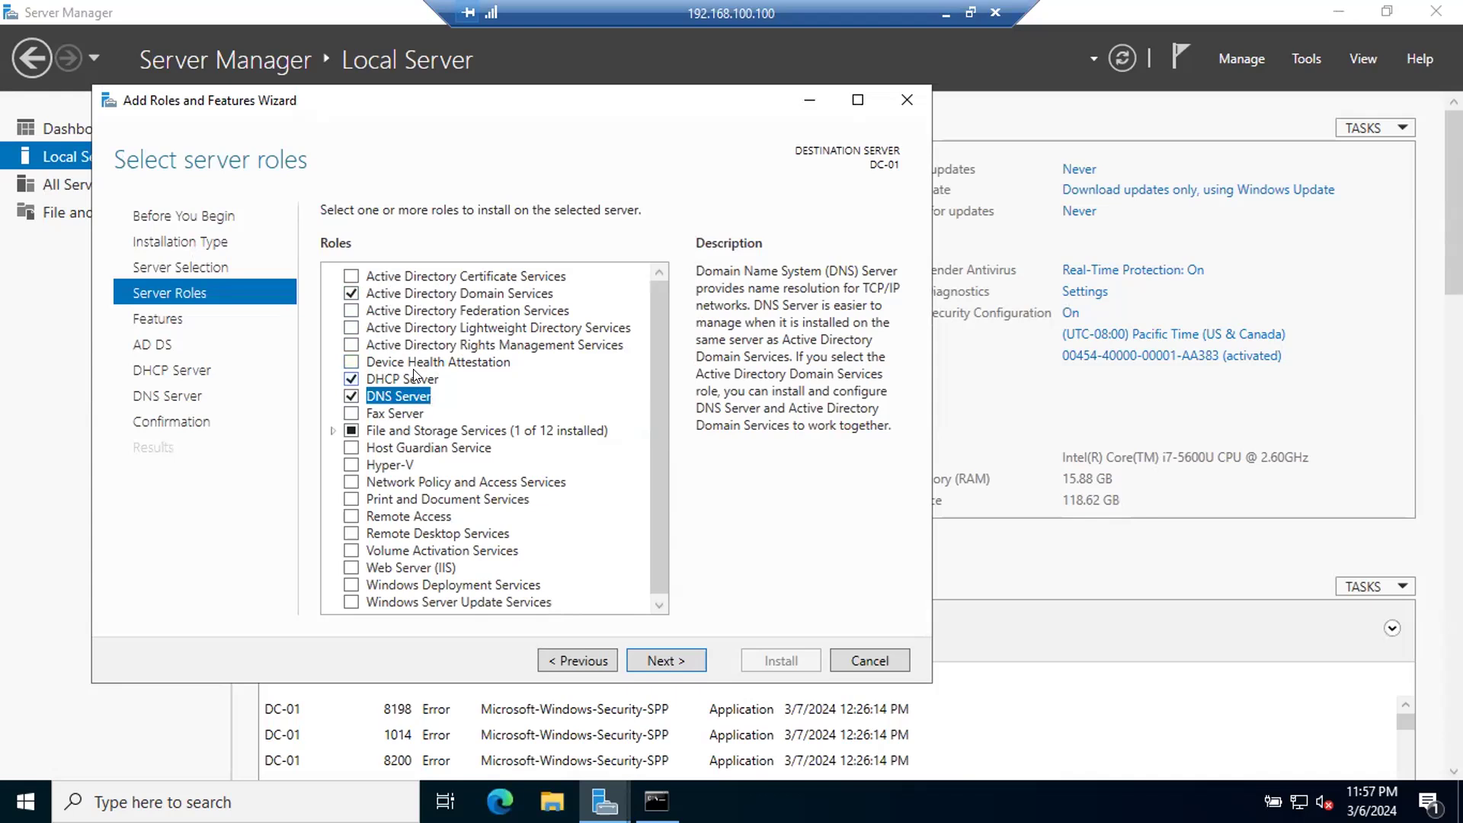
Step: Keep the preselected features and install the chosen AD DS, DHCP and DNS roles on DC-01 without automatic restart
{"action": "left_click", "coordinate": [659, 662]}
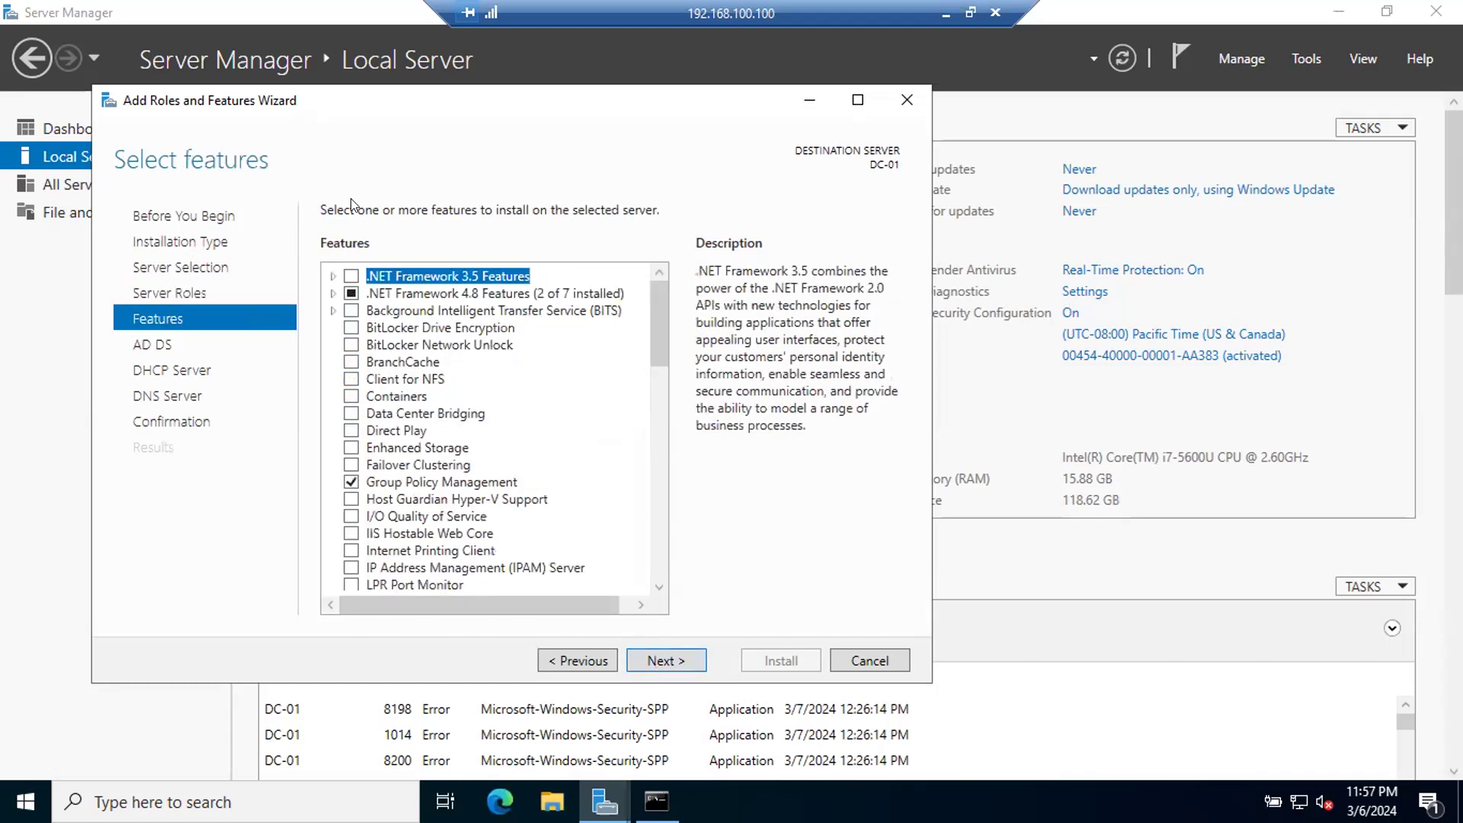
{"action": "left_click", "coordinate": [660, 649]}
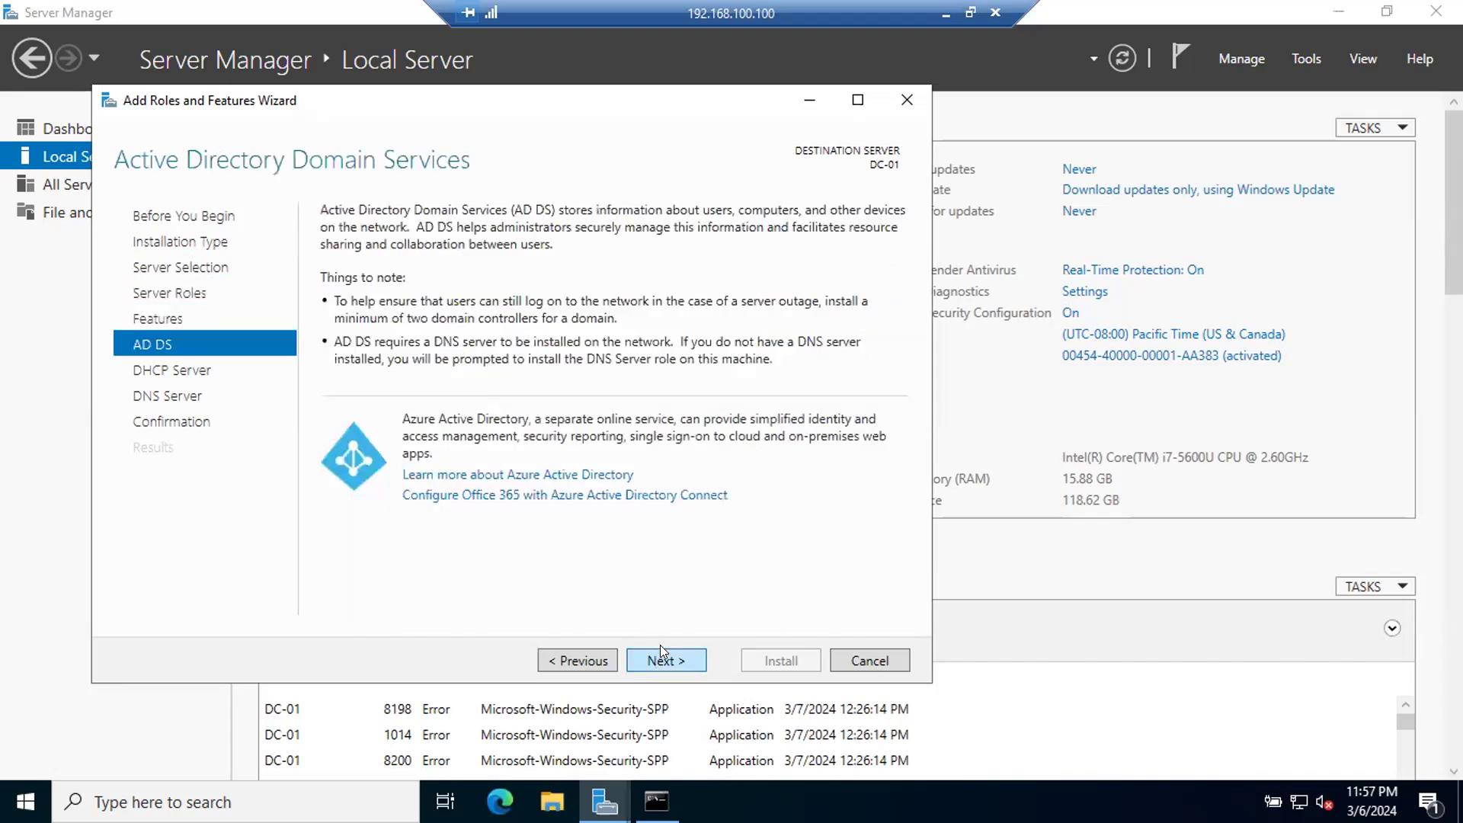
{"action": "left_click", "coordinate": [672, 660]}
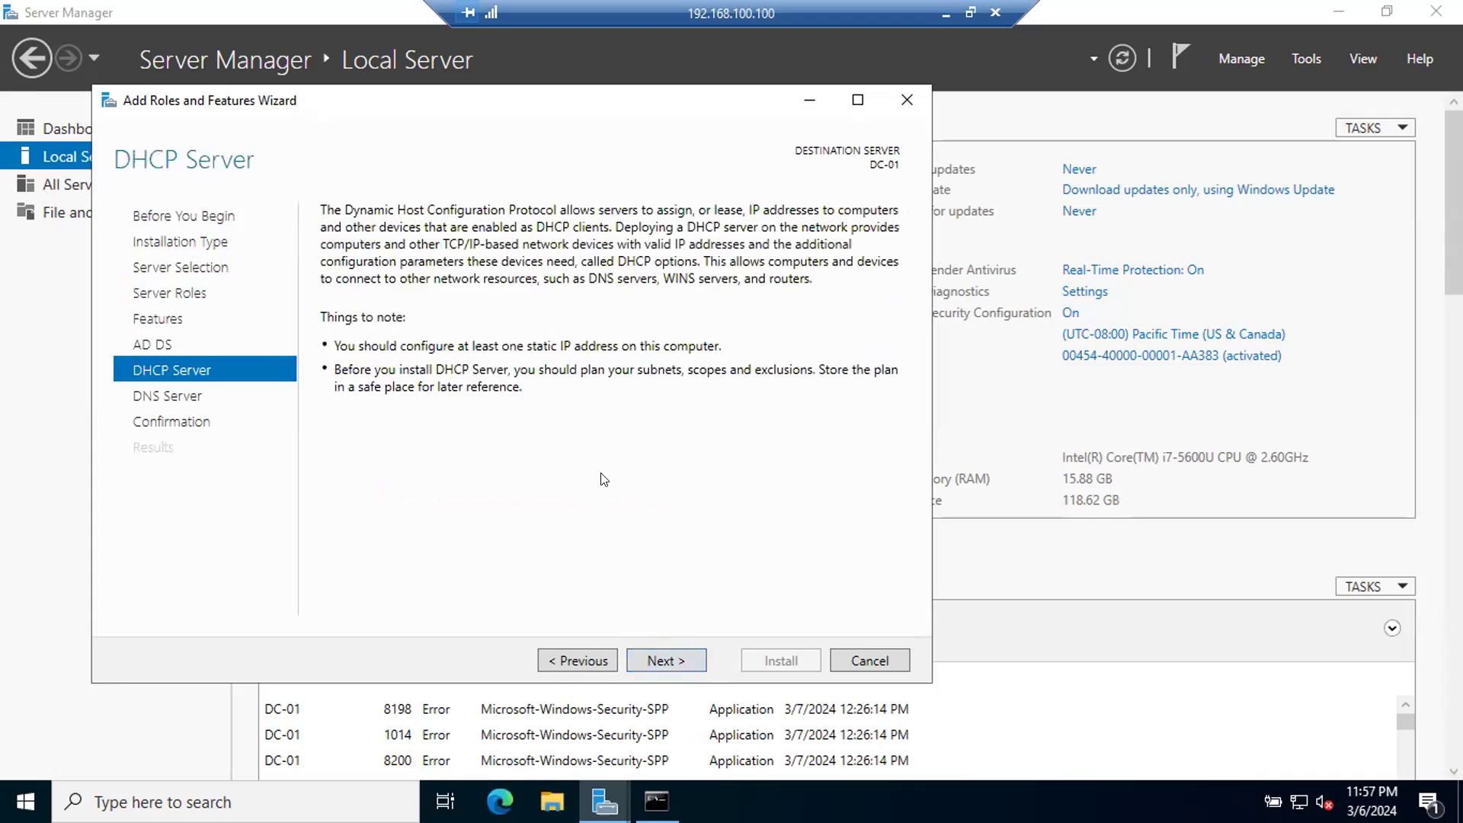
{"action": "left_click", "coordinate": [654, 661]}
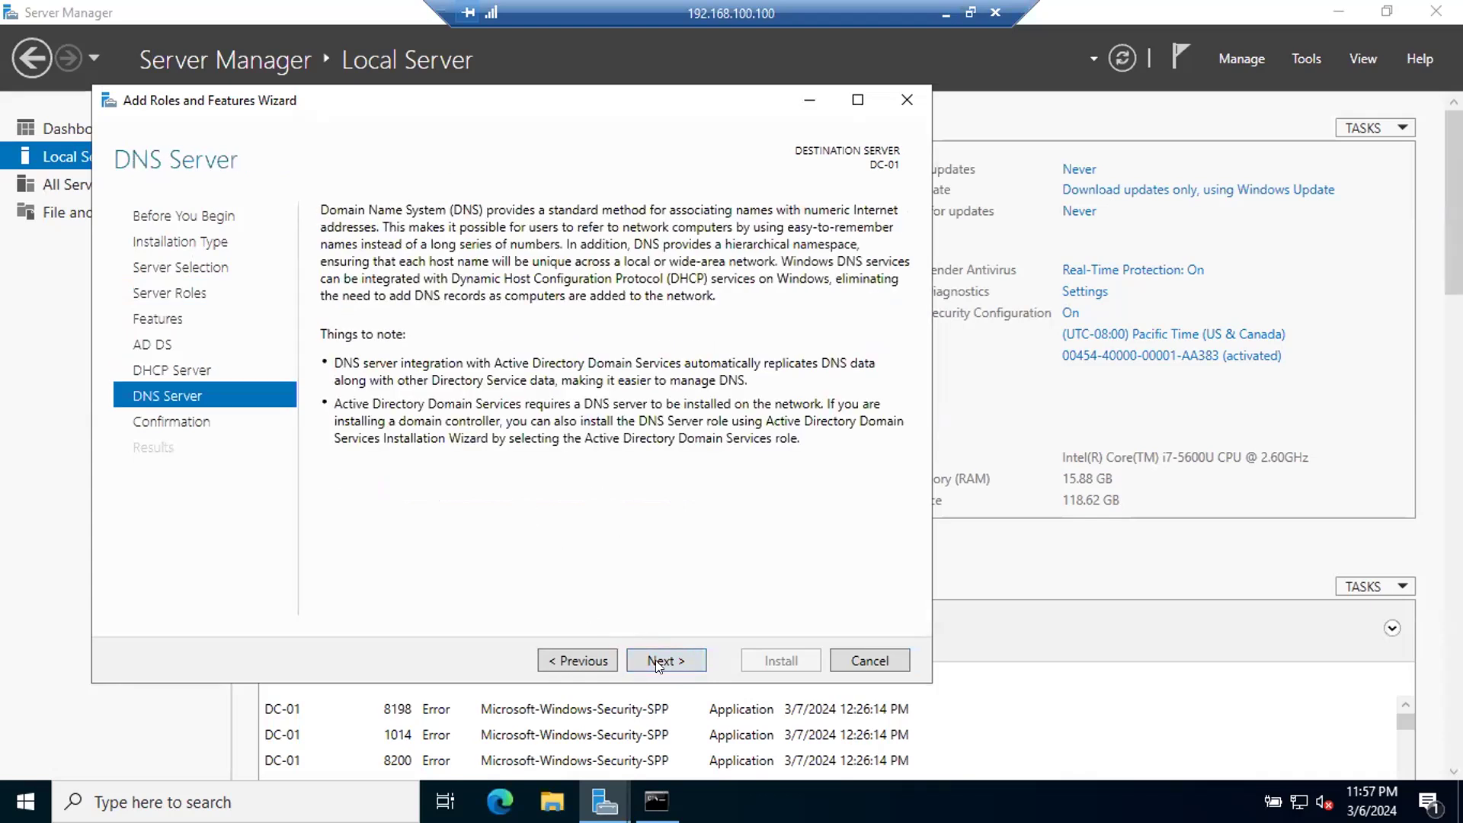
{"action": "left_click", "coordinate": [672, 657]}
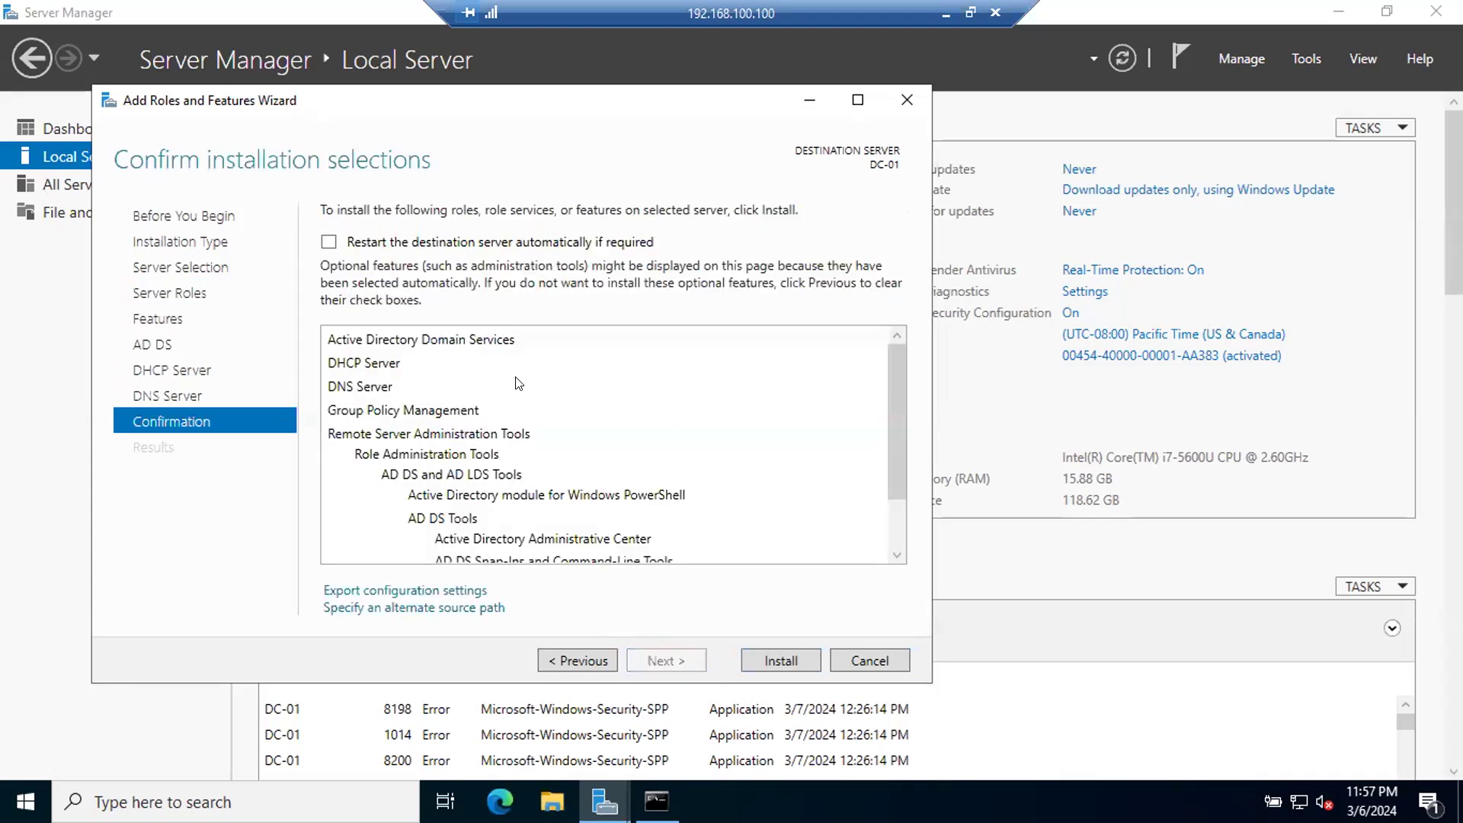
{"action": "left_click", "coordinate": [781, 661]}
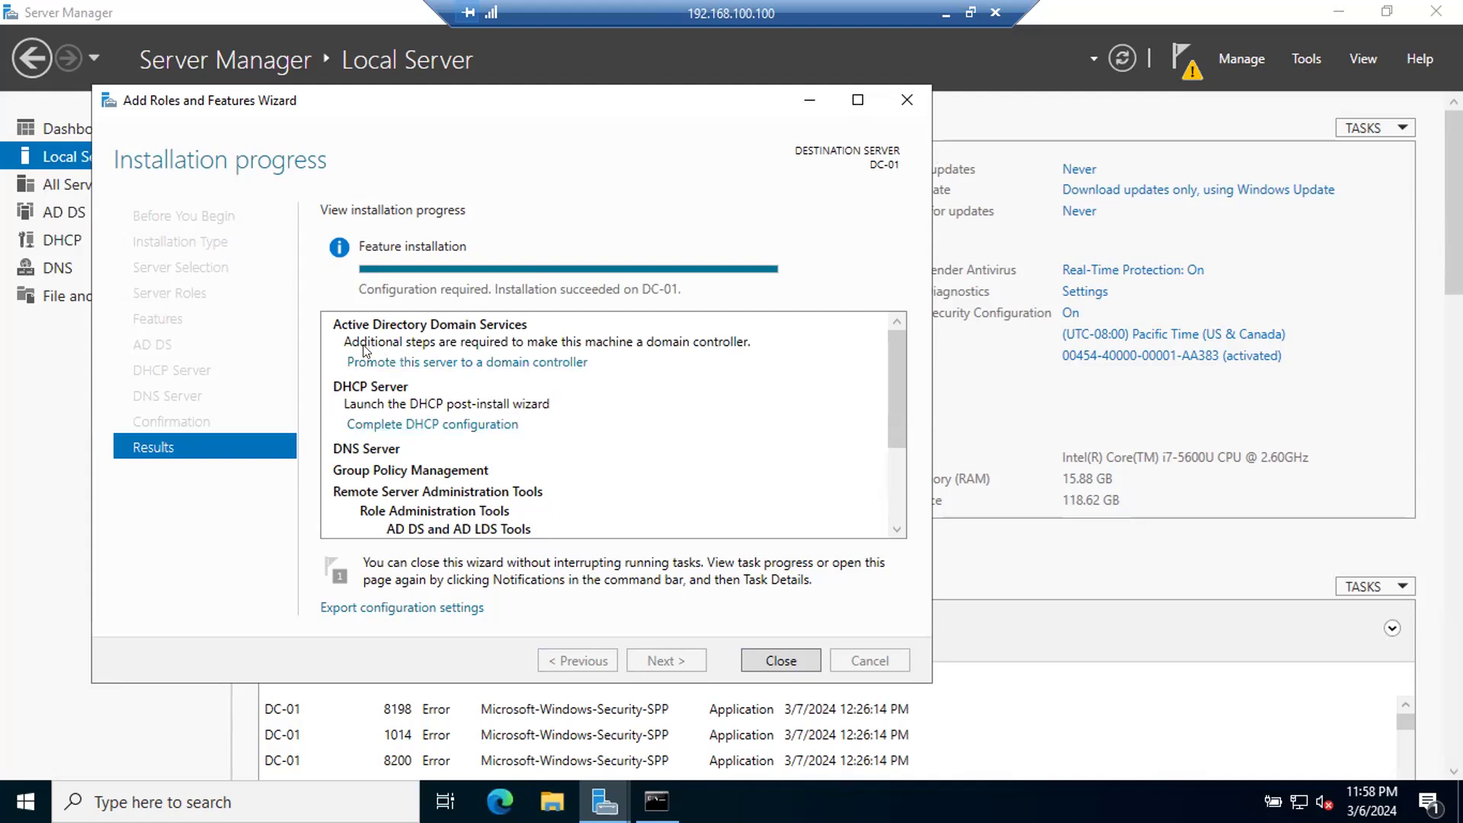
Step: Start promoting the server to a domain controller in a new forest with the root domain name TechMTech.com
{"action": "left_click", "coordinate": [450, 358]}
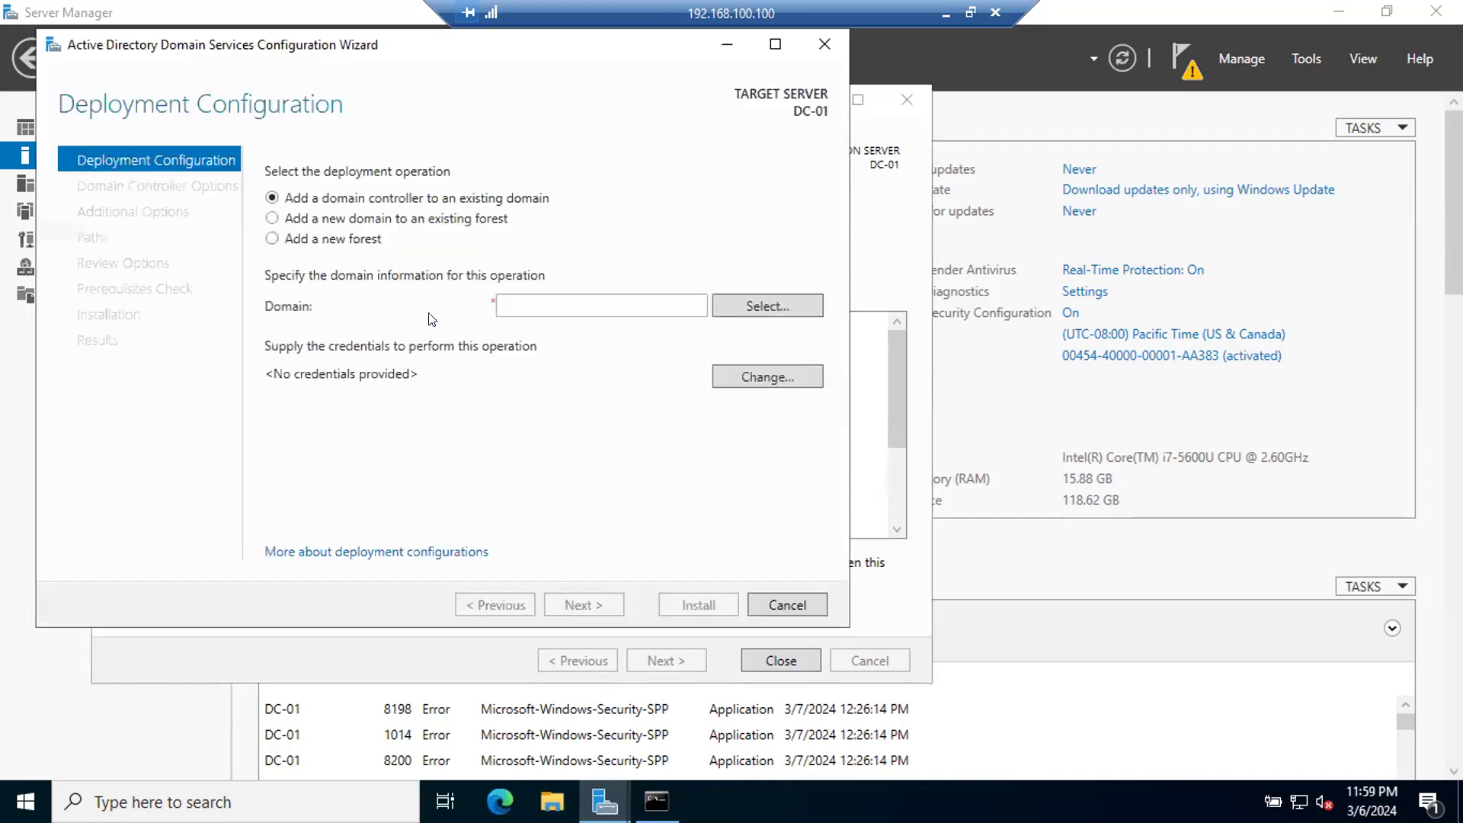
{"action": "left_click", "coordinate": [272, 239]}
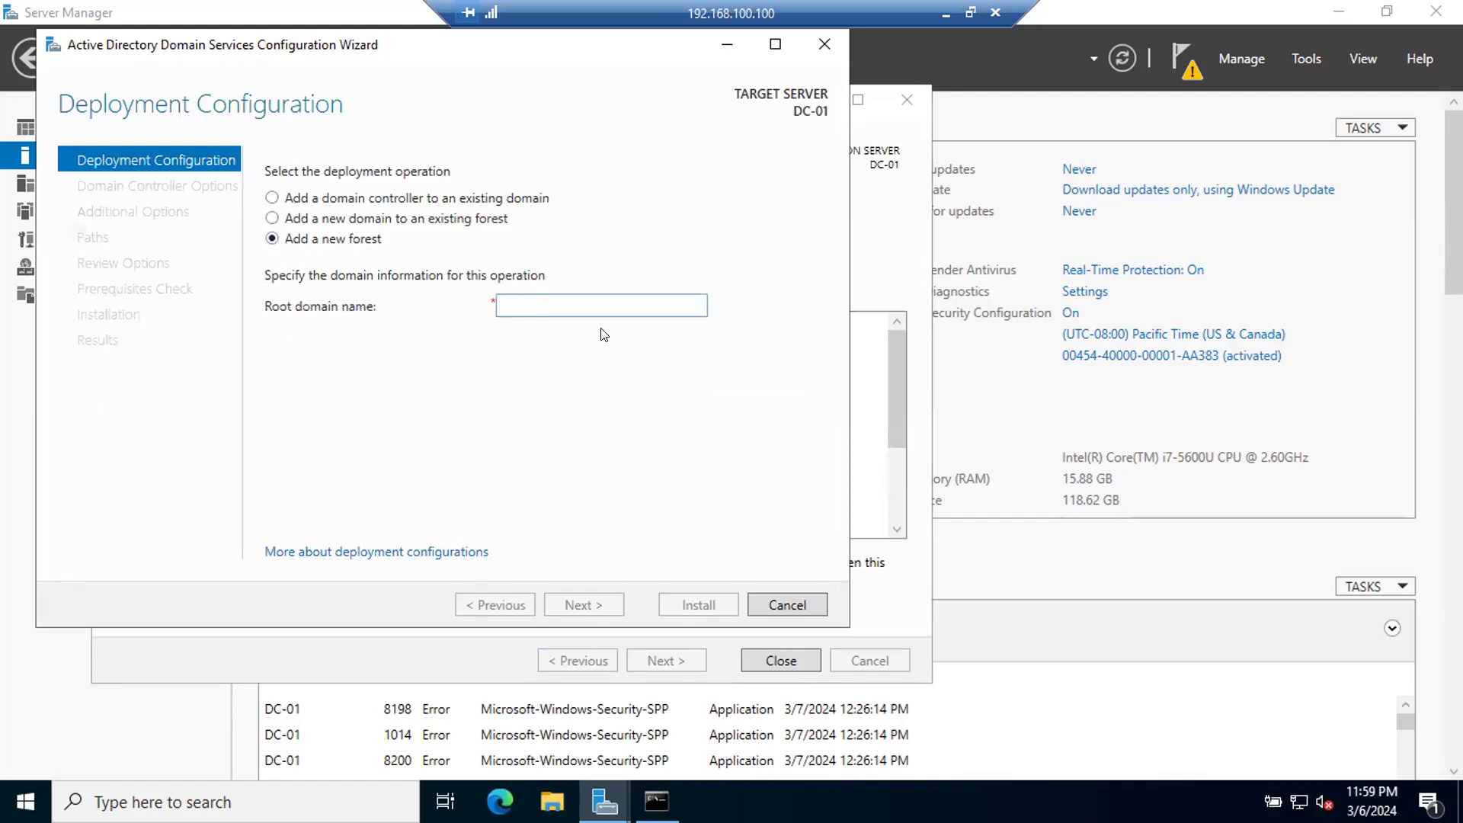
{"action": "type", "text": "Techm"}
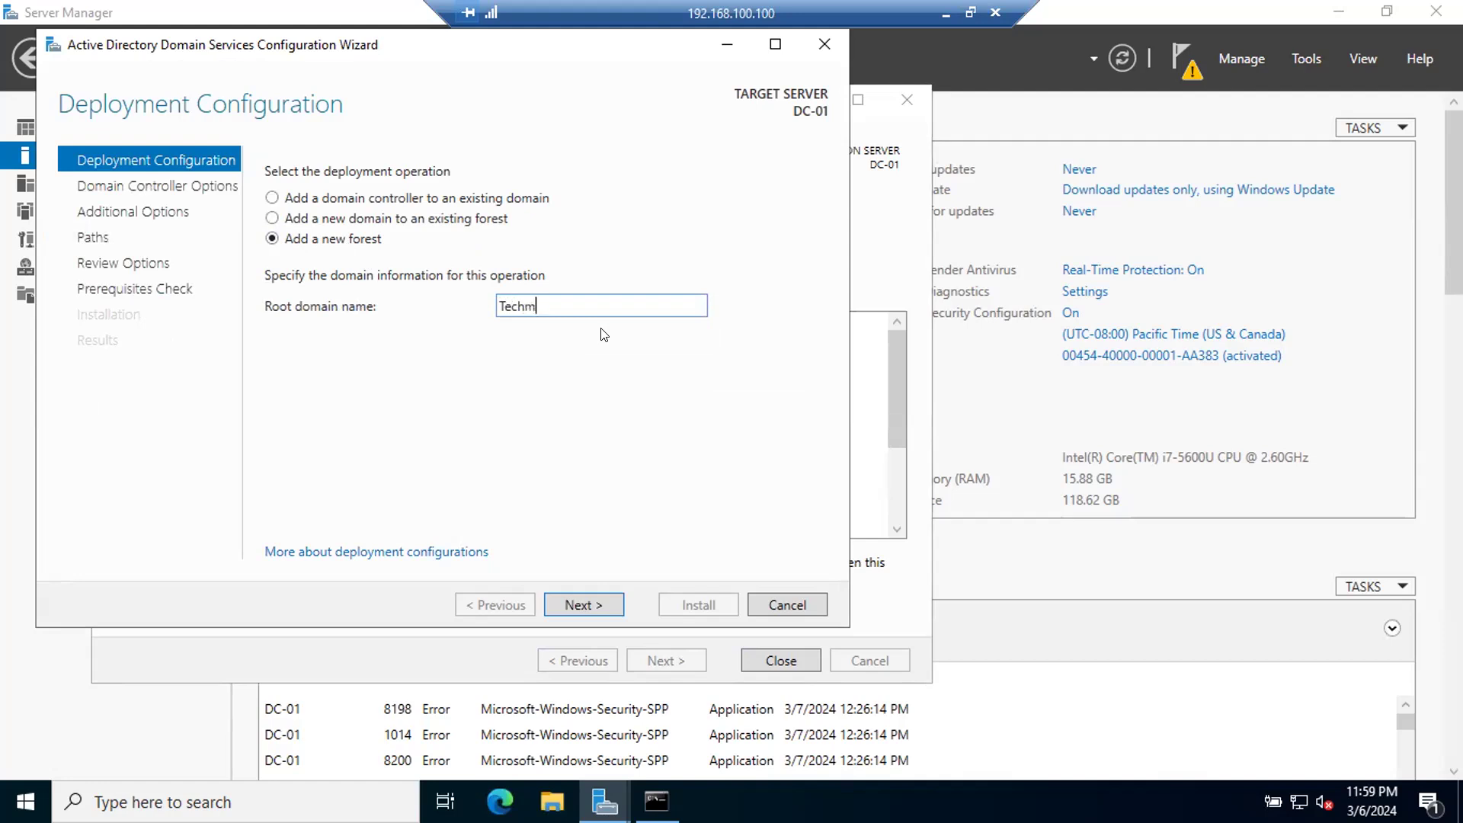
{"action": "type", "text": "Tech.com"}
{"action": "left_click", "coordinate": [536, 306]}
{"action": "key", "text": "BackSpace"}
{"action": "type", "text": "M"}
{"action": "left_click", "coordinate": [572, 600]}
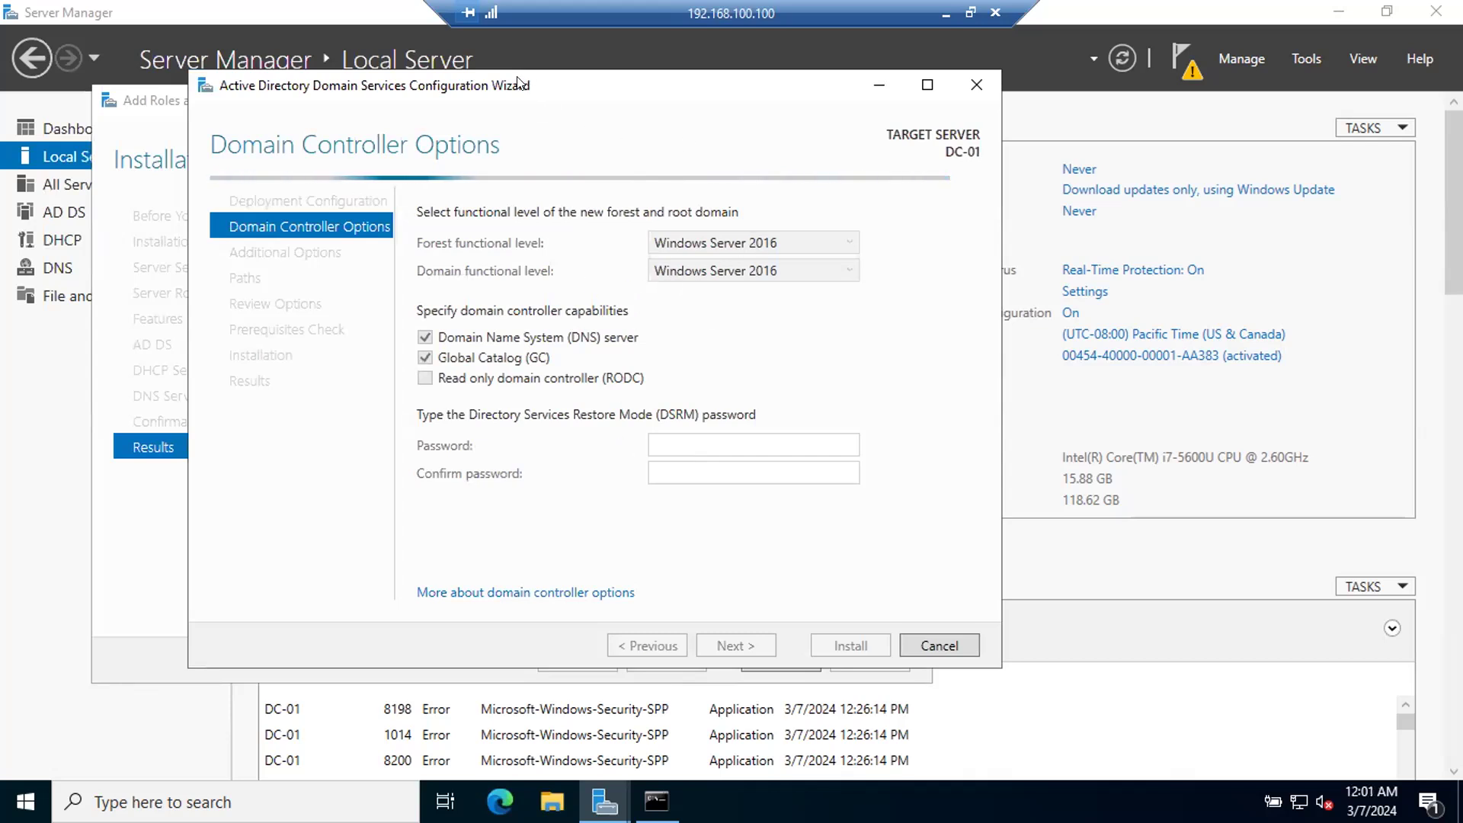
Step: Check the server's CPU and memory performance in Task Manager while the domain controller options load, and close it
{"action": "left_click", "coordinate": [930, 85]}
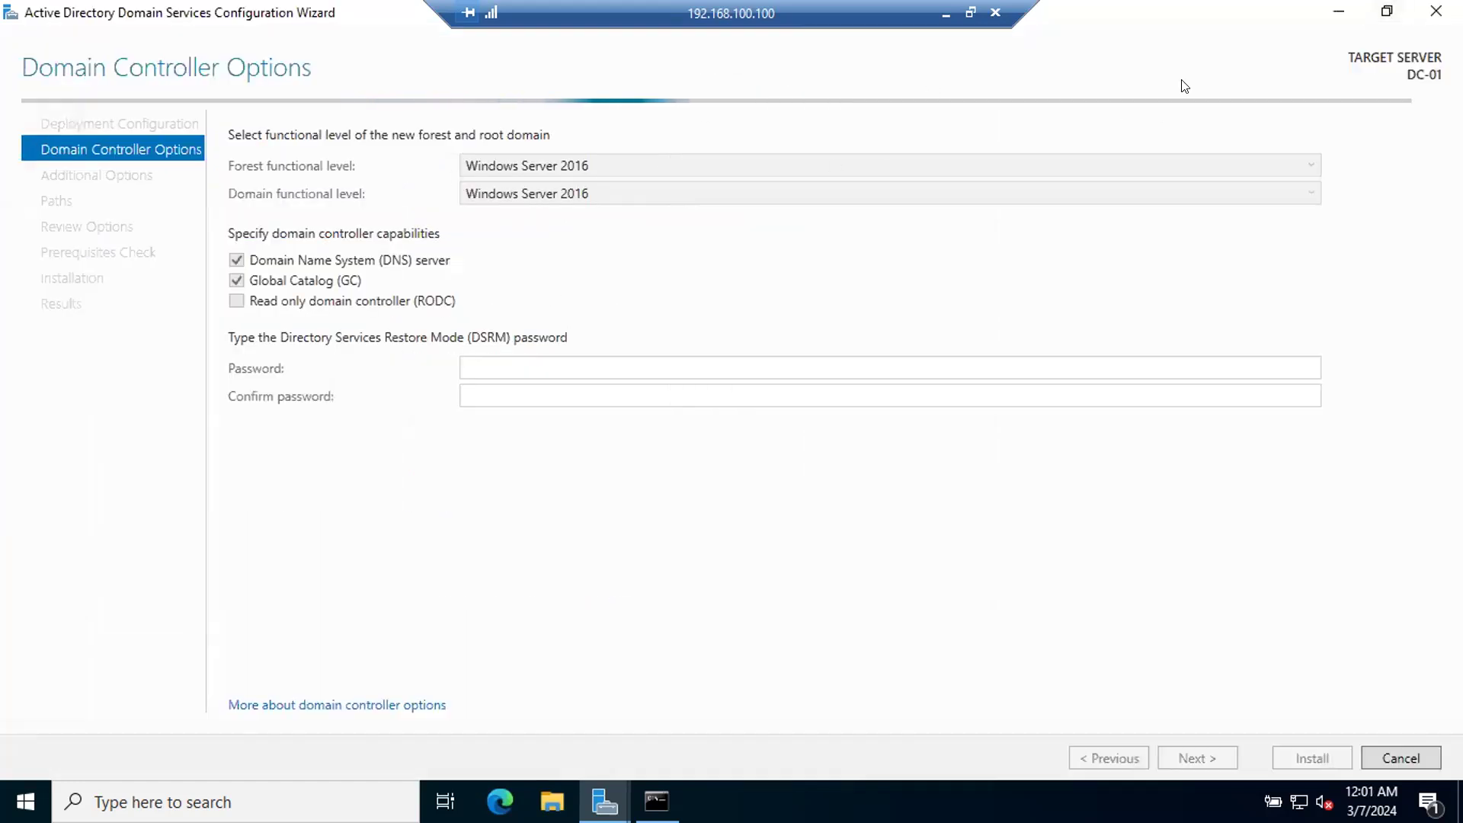
{"action": "left_click", "coordinate": [1386, 11]}
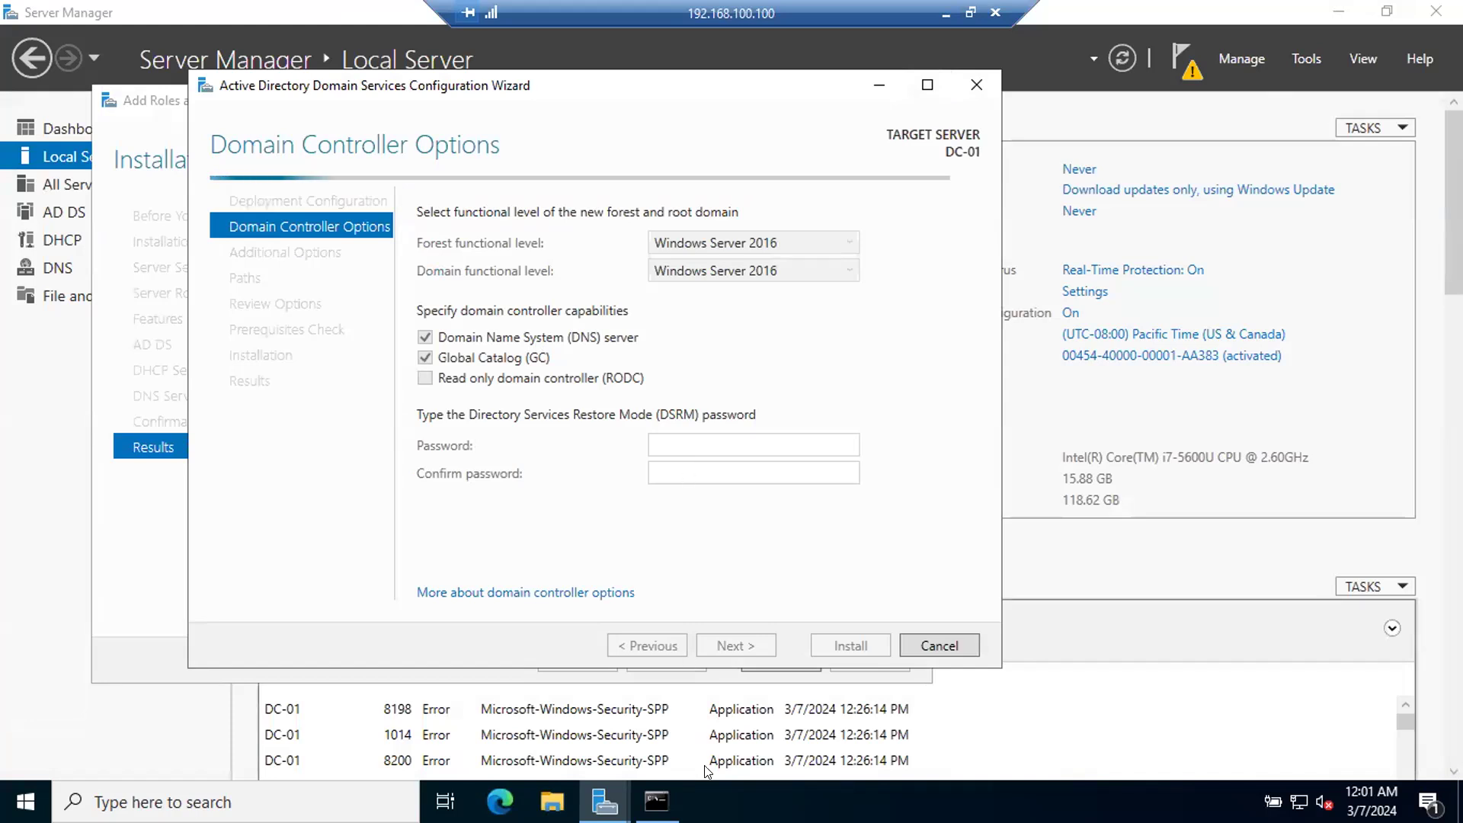
{"action": "right_click", "coordinate": [720, 801]}
{"action": "left_click", "coordinate": [793, 699]}
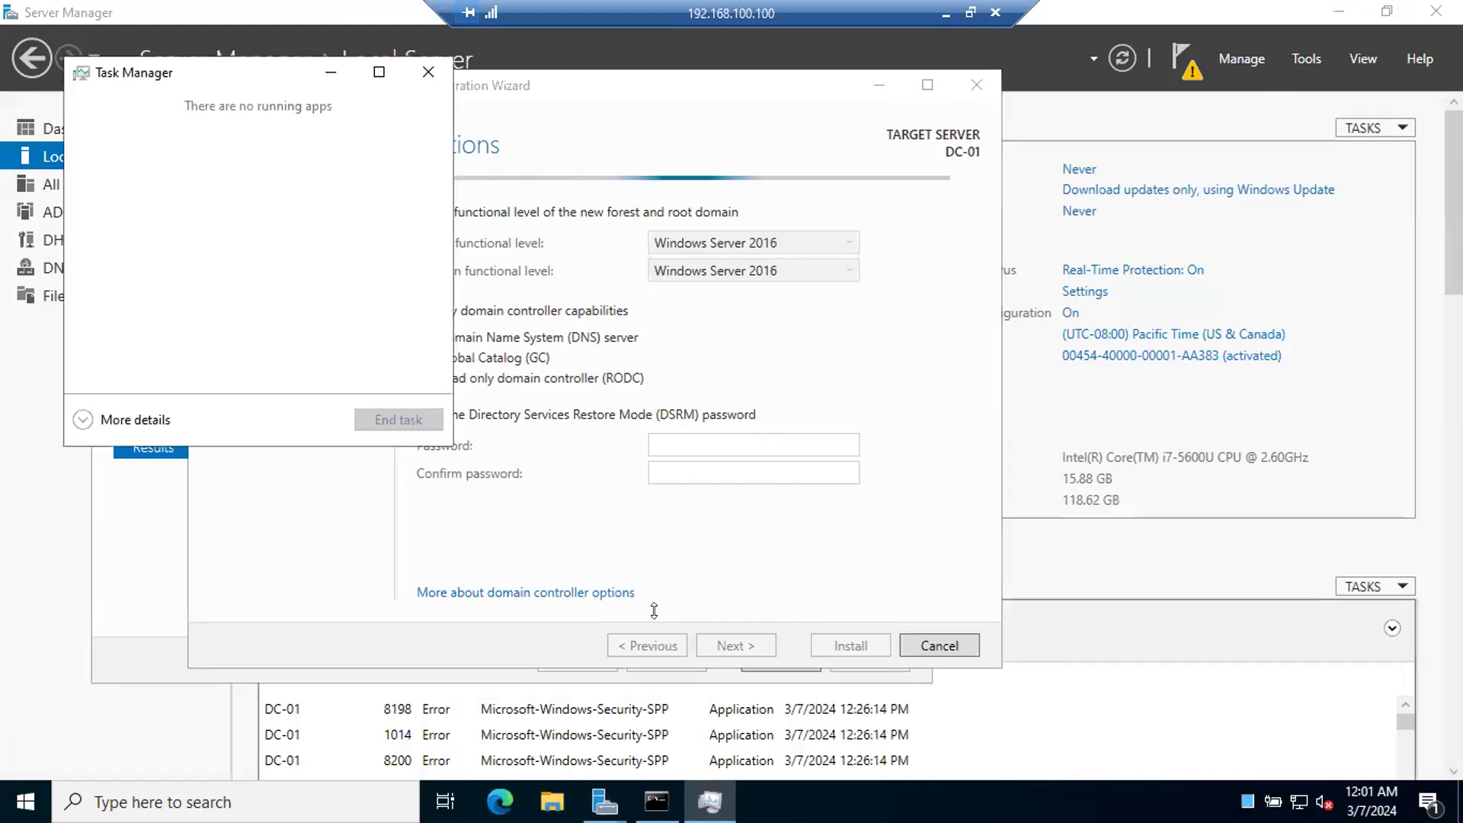
{"action": "left_click", "coordinate": [82, 420]}
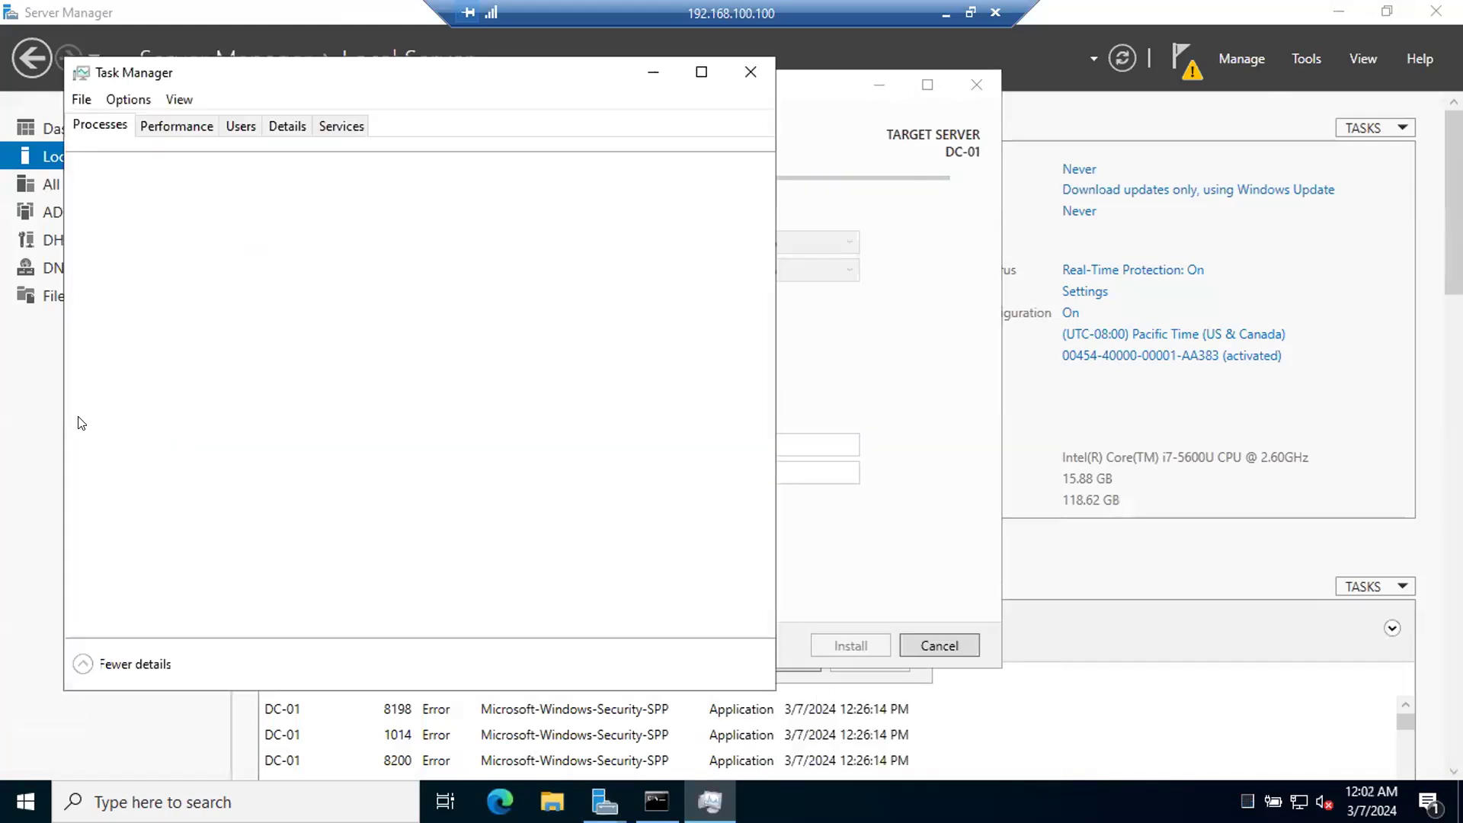
{"action": "left_click", "coordinate": [177, 125]}
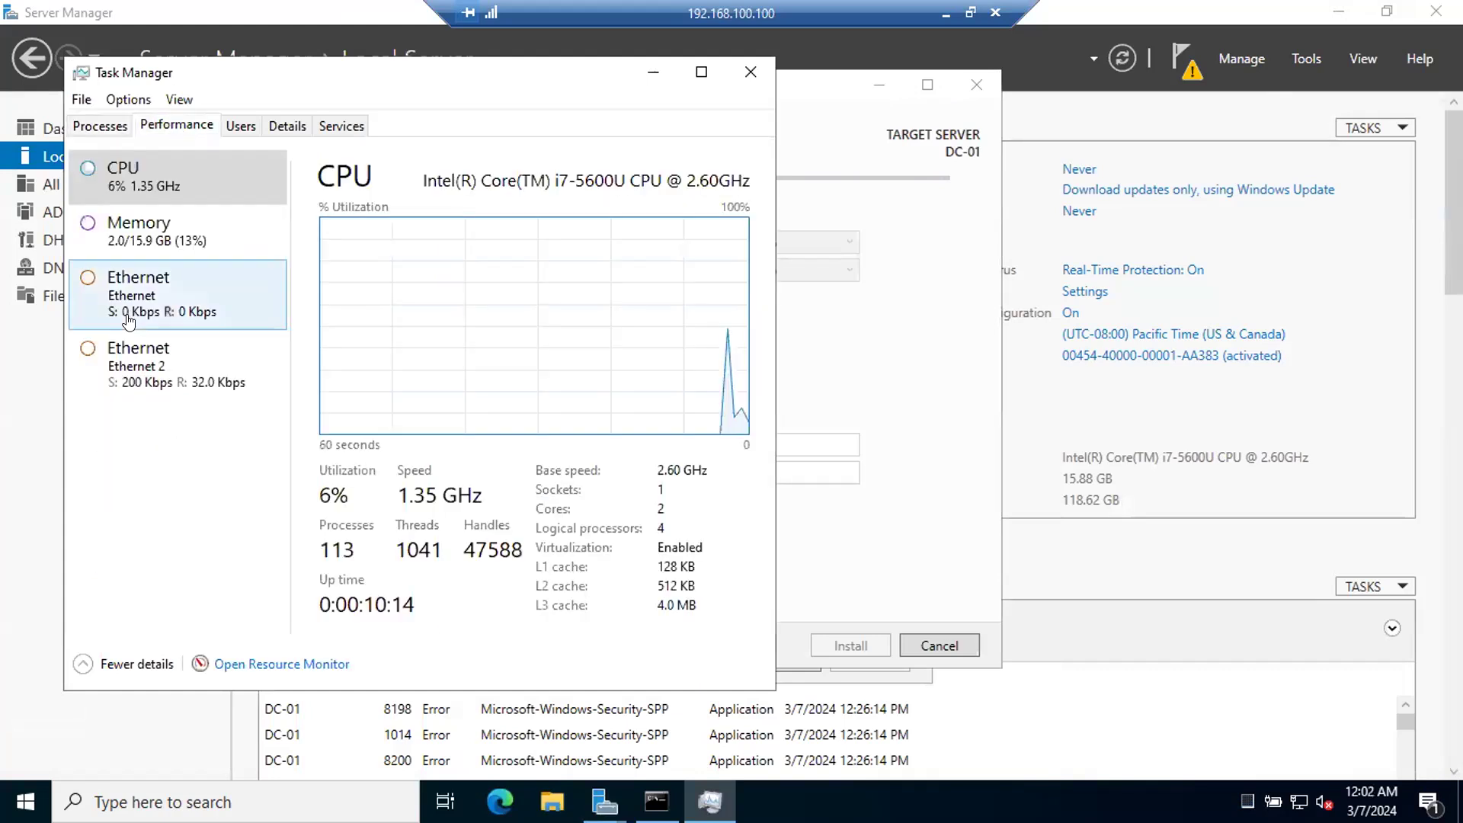
{"action": "left_click", "coordinate": [135, 228]}
{"action": "left_click", "coordinate": [134, 179]}
{"action": "left_click", "coordinate": [165, 402]}
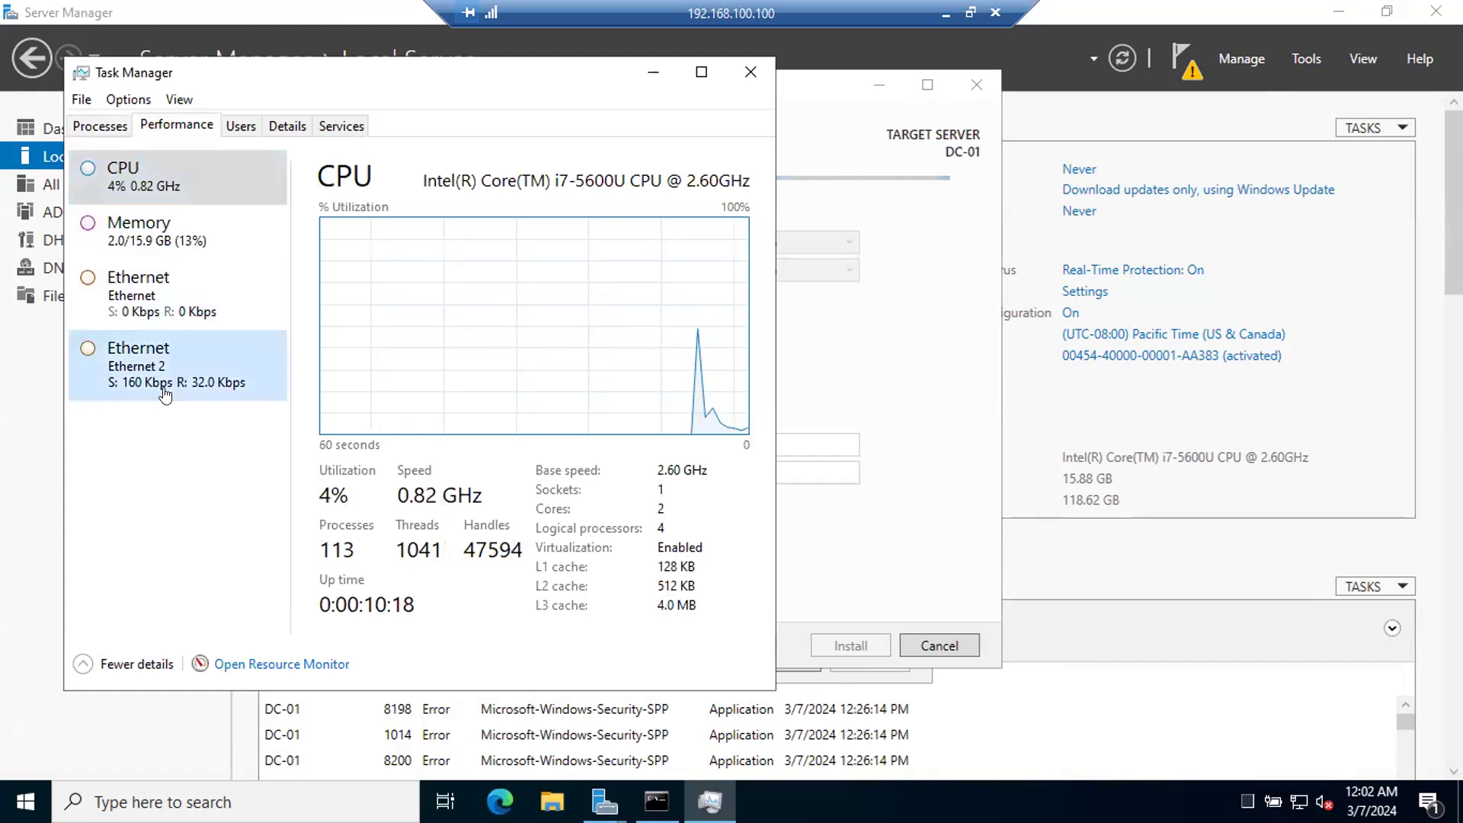
{"action": "left_click", "coordinate": [169, 177]}
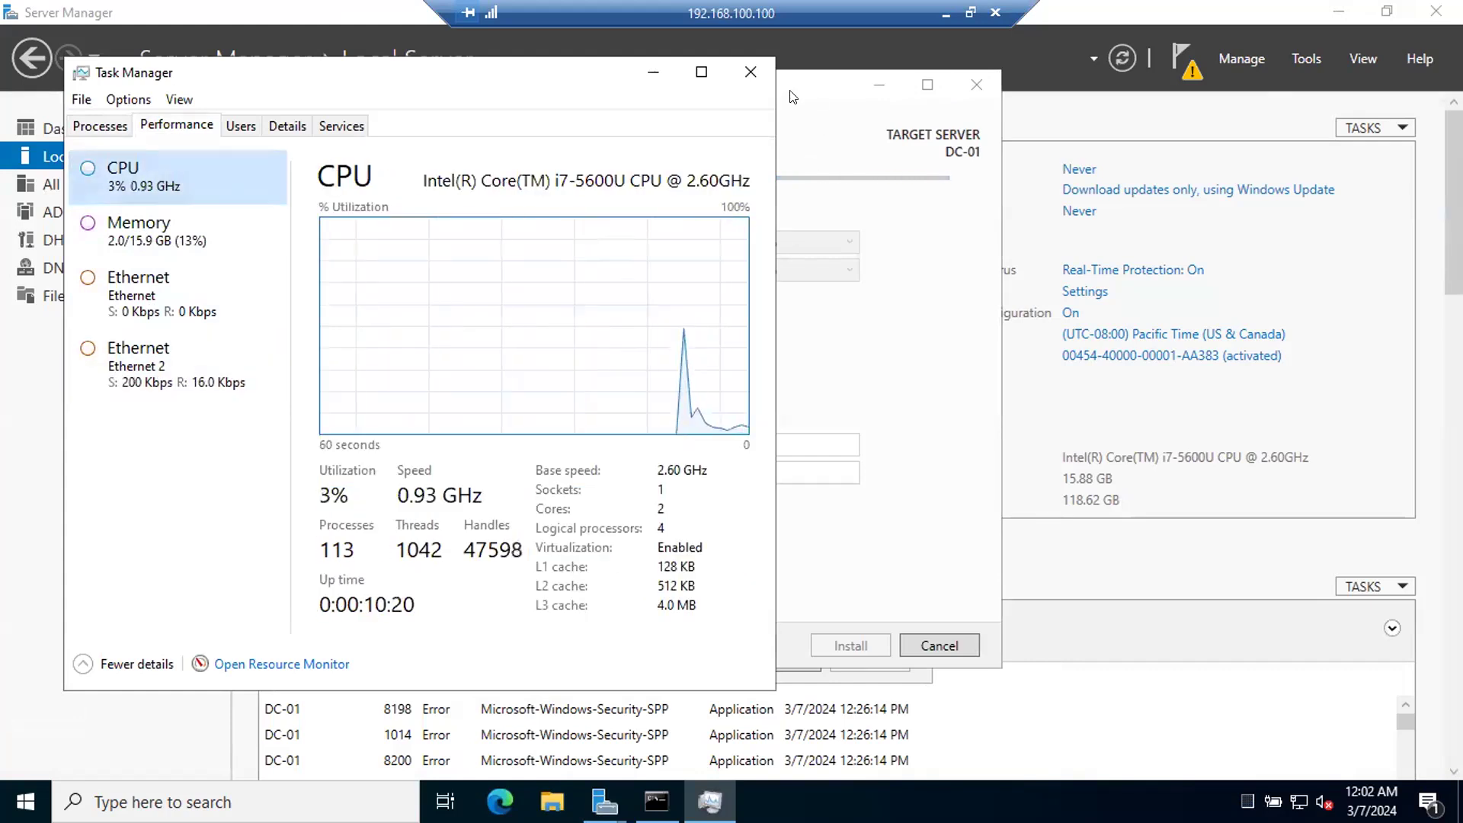
{"action": "left_click", "coordinate": [745, 64]}
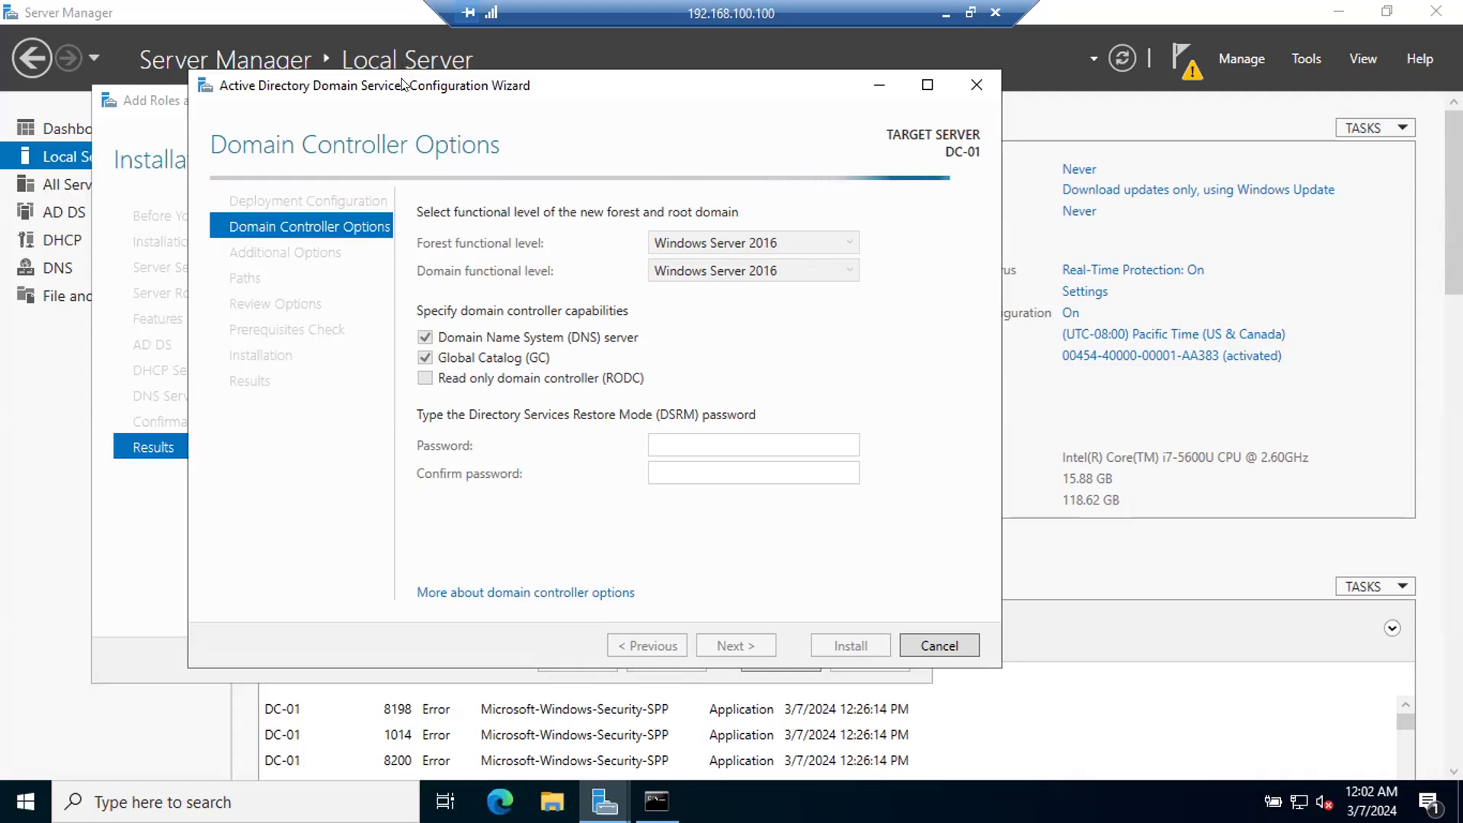
Step: Enter and confirm the Directory Services Restore Mode password, keeping the Windows Server 2016 functional levels, and submit the domain controller options
{"action": "left_click_drag", "start_coordinate": [402, 83], "coordinate": [673, 155]}
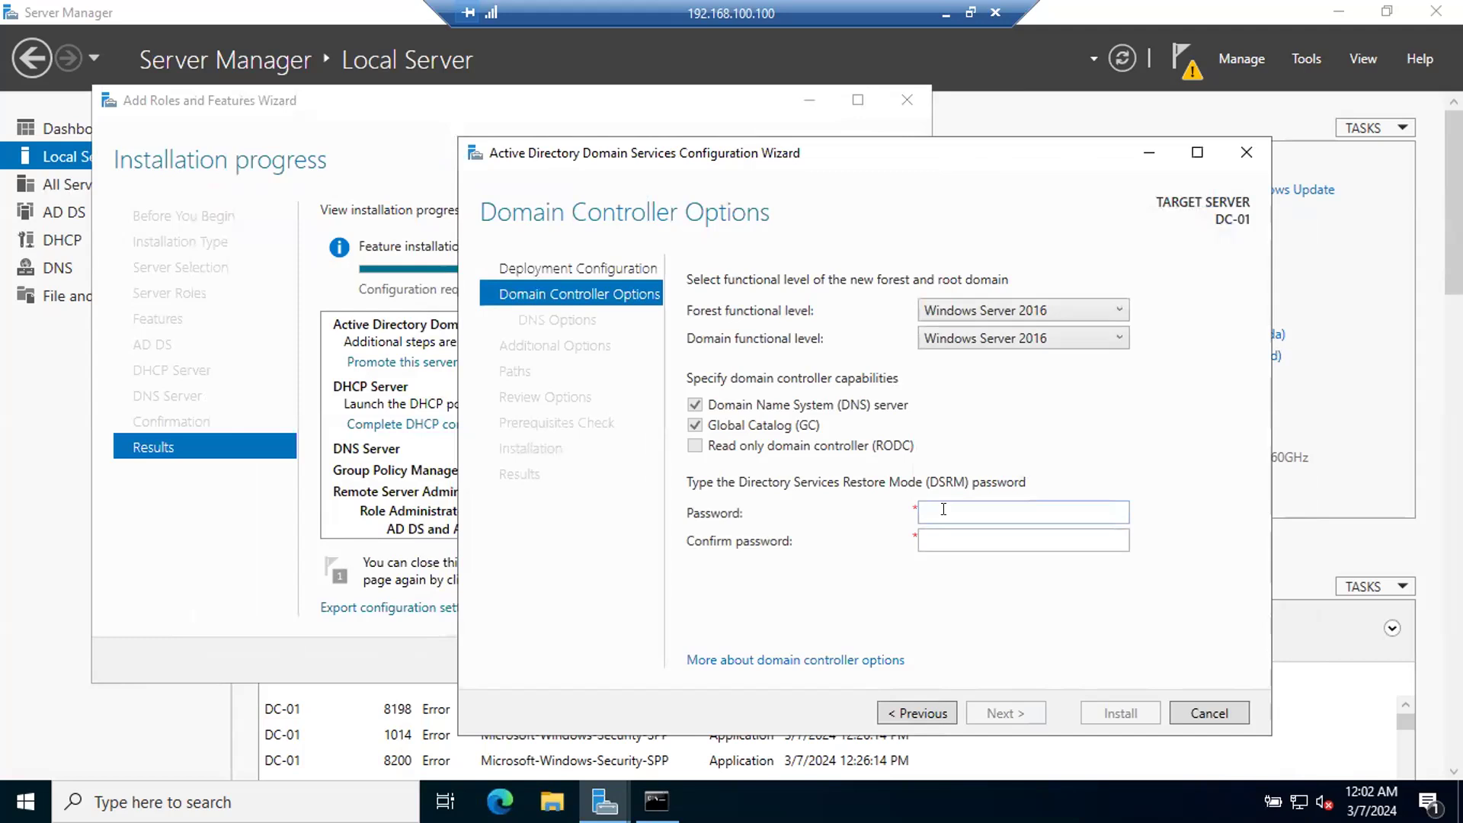
{"action": "left_click", "coordinate": [944, 509]}
{"action": "key", "text": "Tab"}
{"action": "type", "text": "•••••••"}
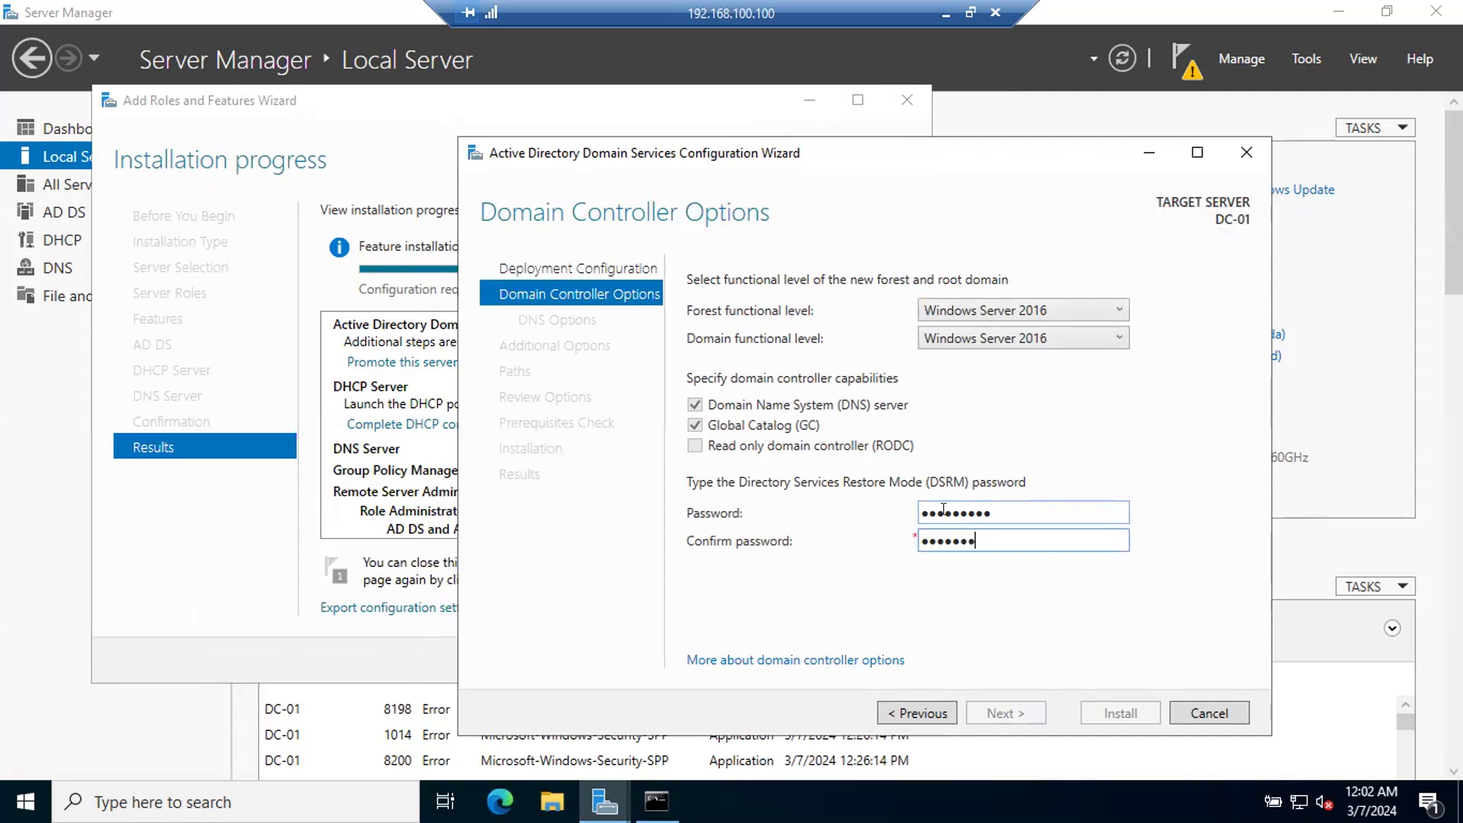
{"action": "type", "text": "••"}
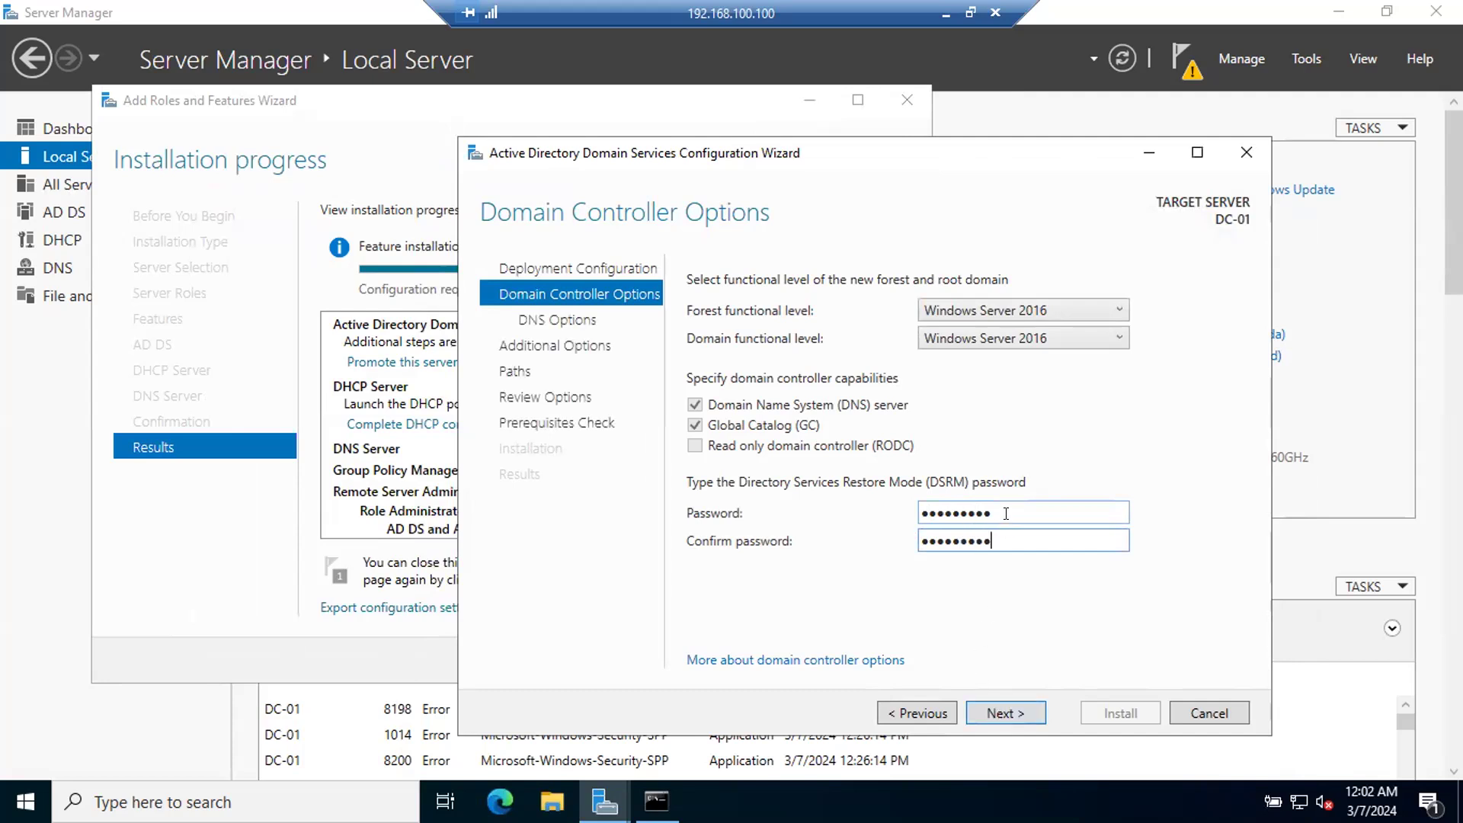
{"action": "left_click_drag", "start_coordinate": [1005, 509], "coordinate": [867, 522]}
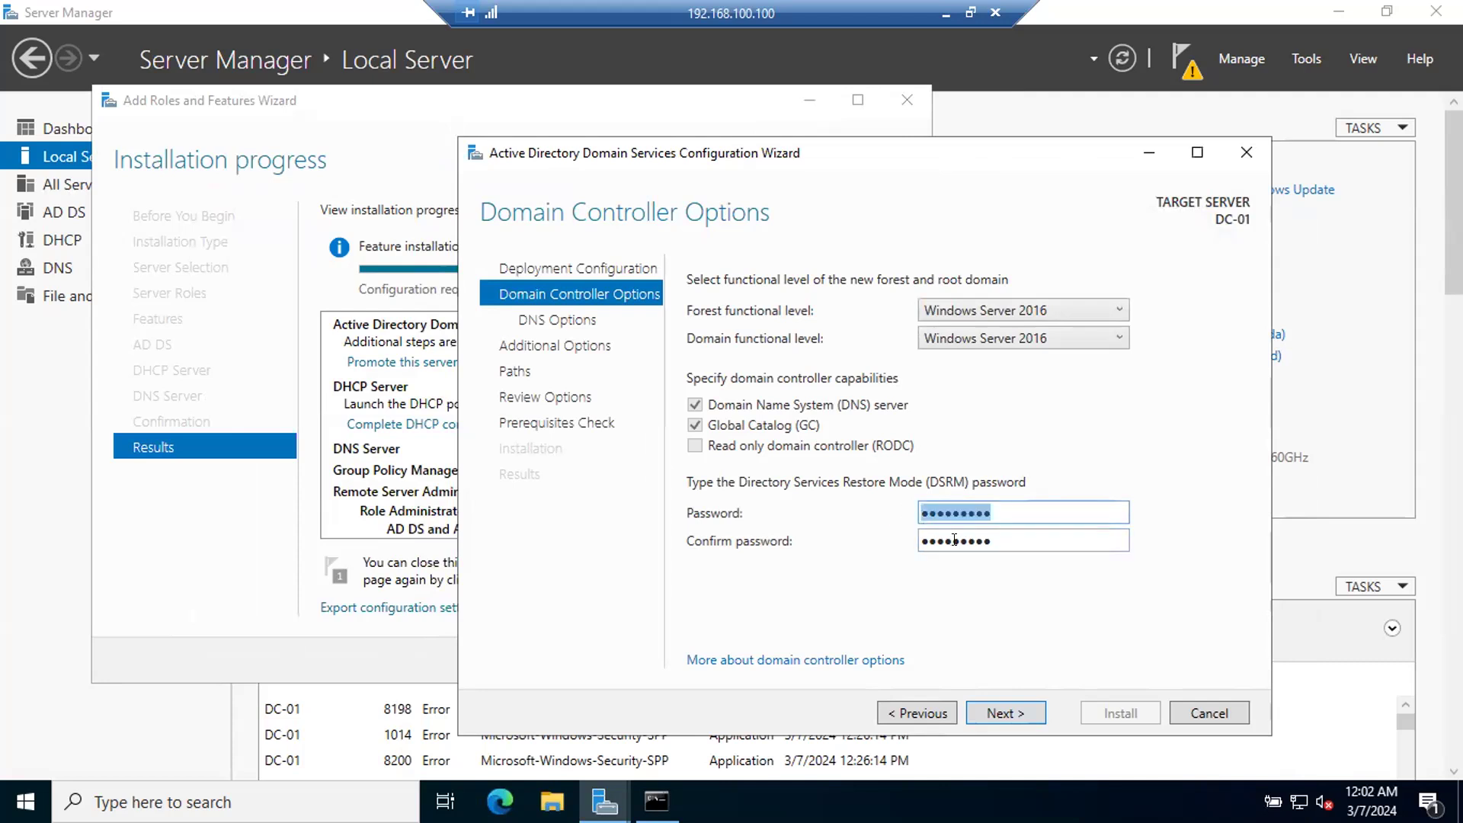
{"action": "left_click_drag", "start_coordinate": [1007, 539], "coordinate": [857, 569]}
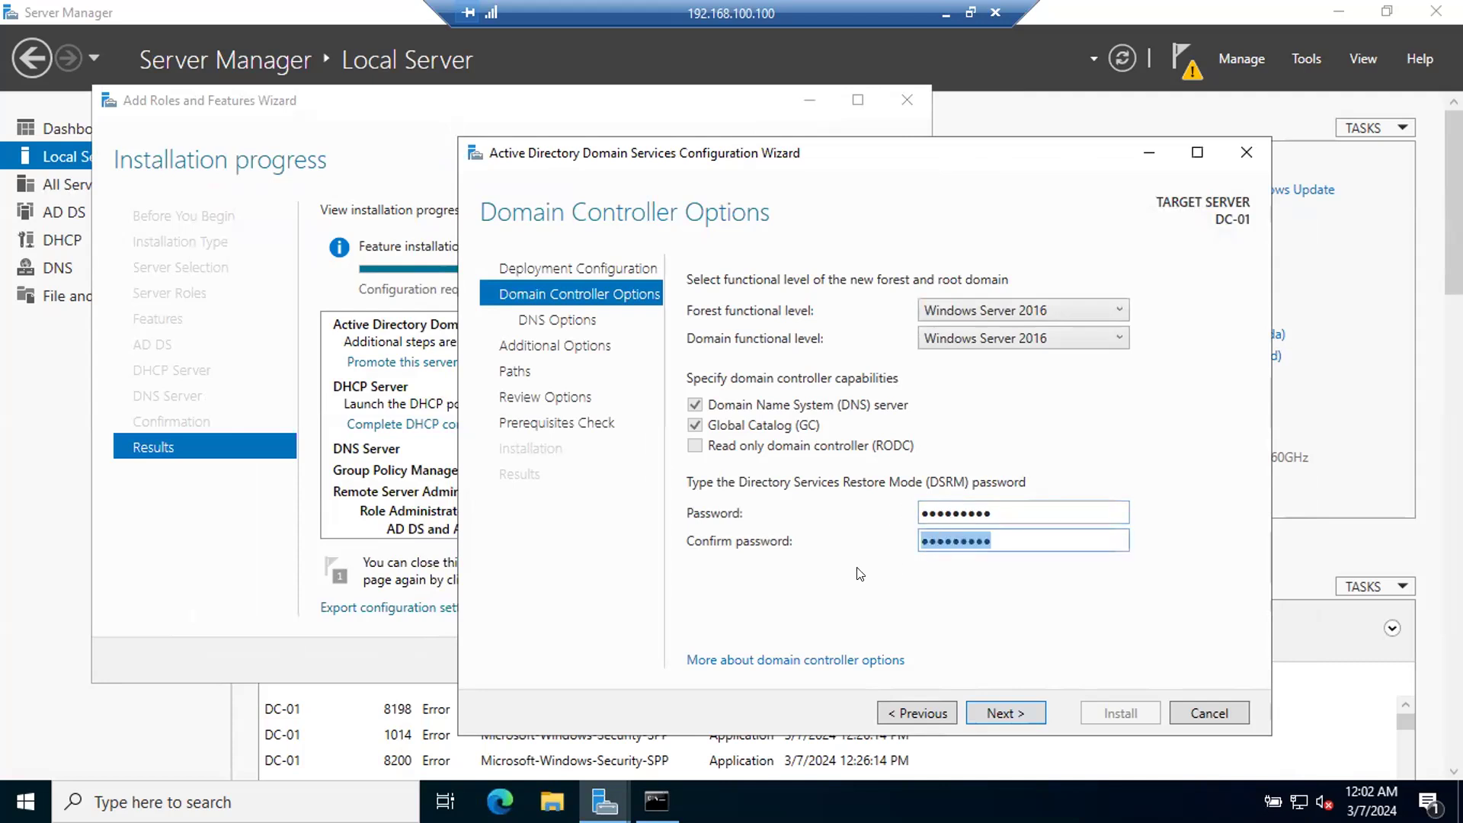
{"action": "left_click", "coordinate": [1004, 711]}
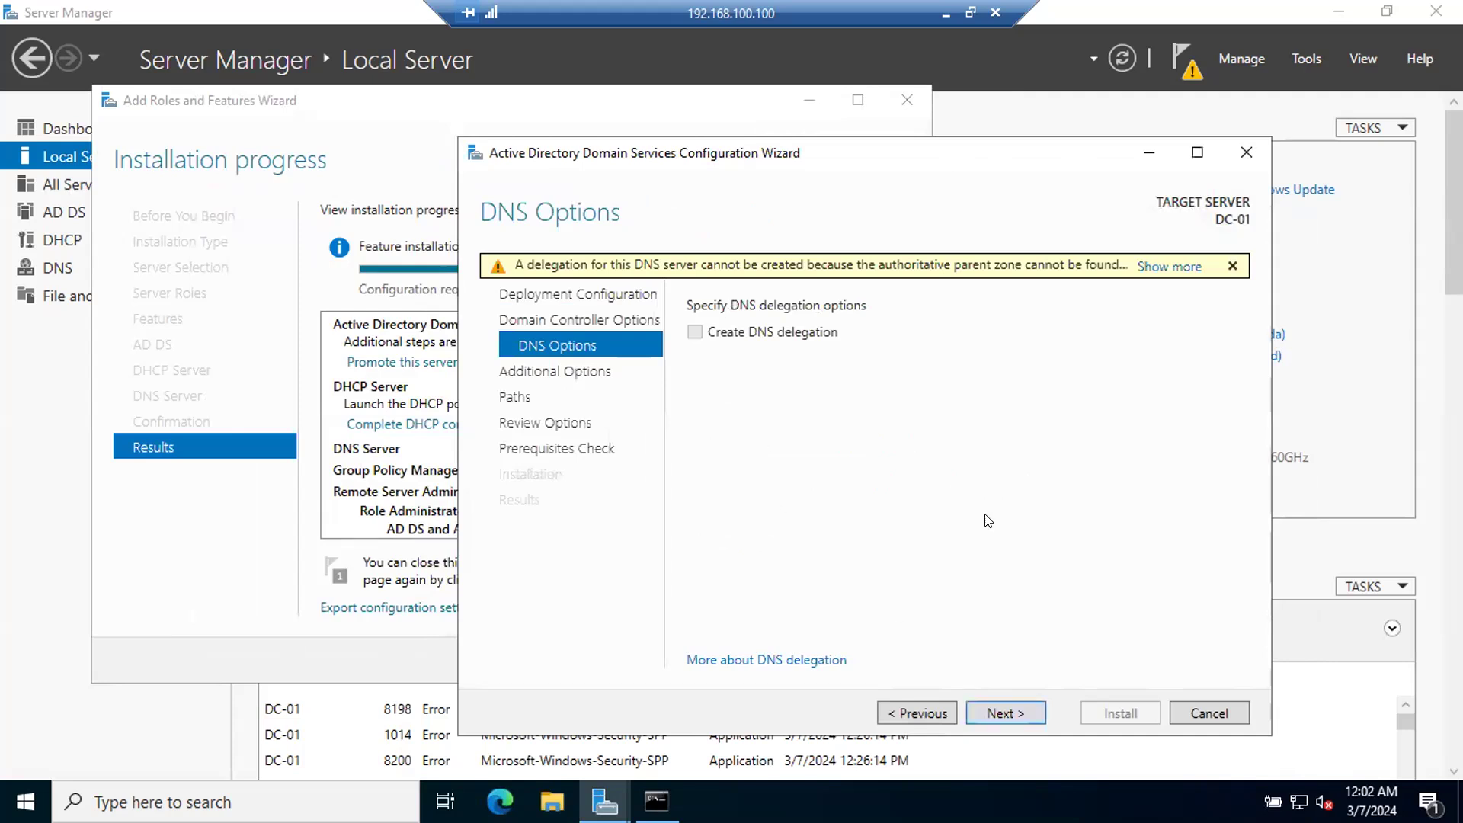
Step: Continue without creating a DNS delegation and keep TECHMTECH as the NetBIOS domain name
{"action": "left_click", "coordinate": [1004, 709]}
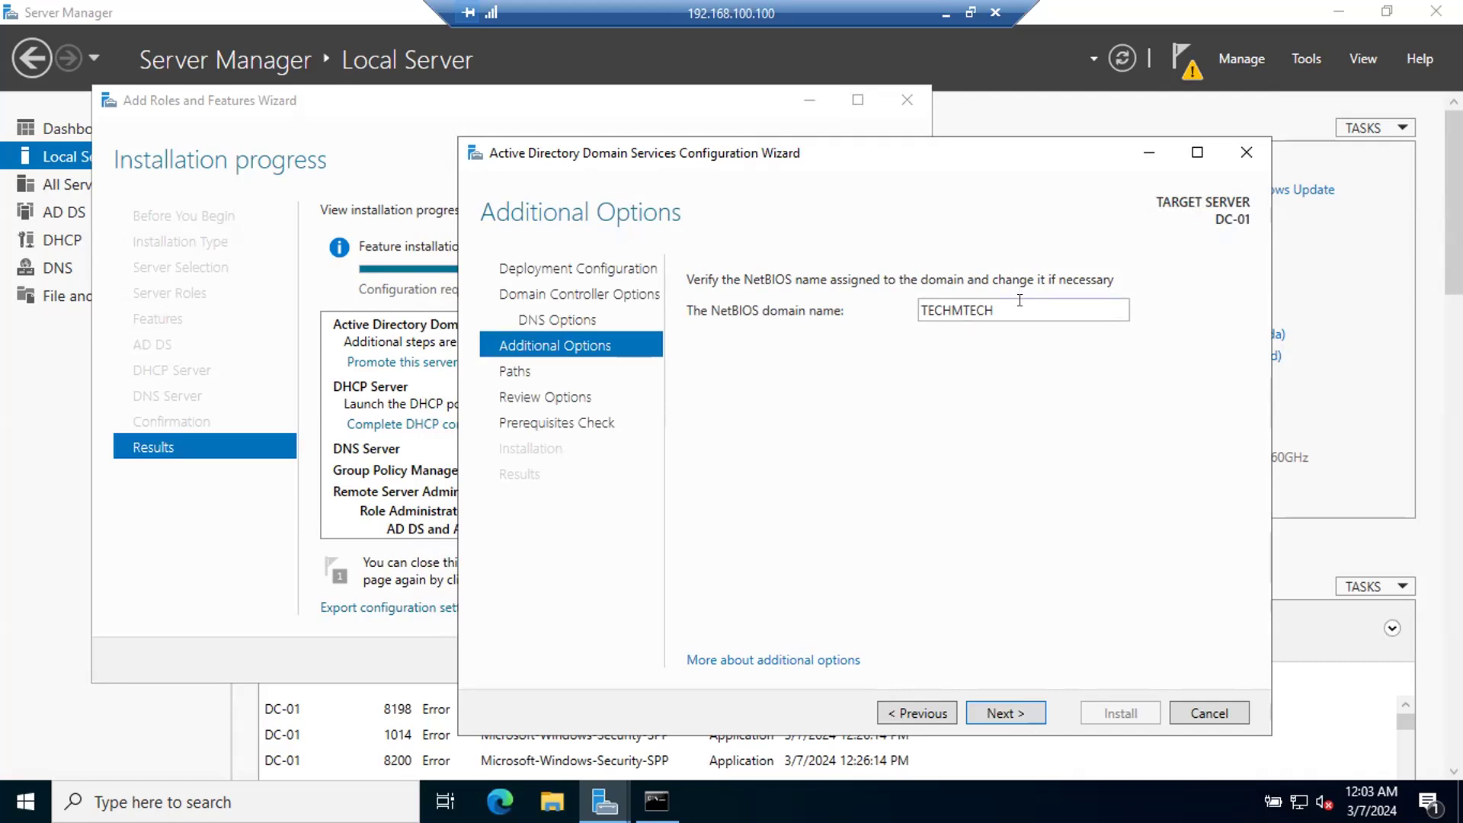
{"action": "left_click", "coordinate": [997, 711]}
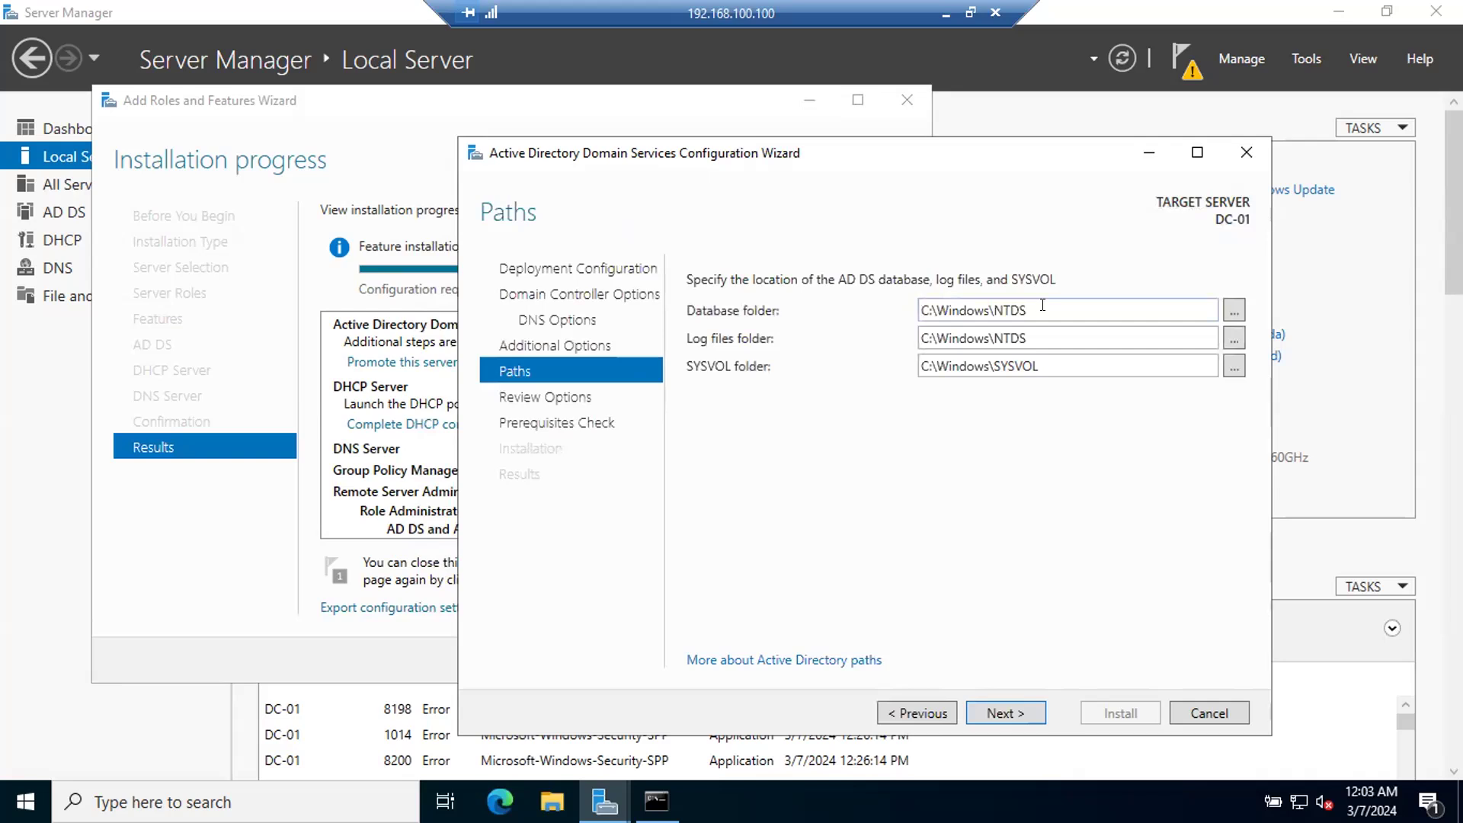
Step: Examine the default database, log files and SYSVOL folder paths, including the locations available for the database folder
{"action": "left_click_drag", "start_coordinate": [1043, 306], "coordinate": [951, 310]}
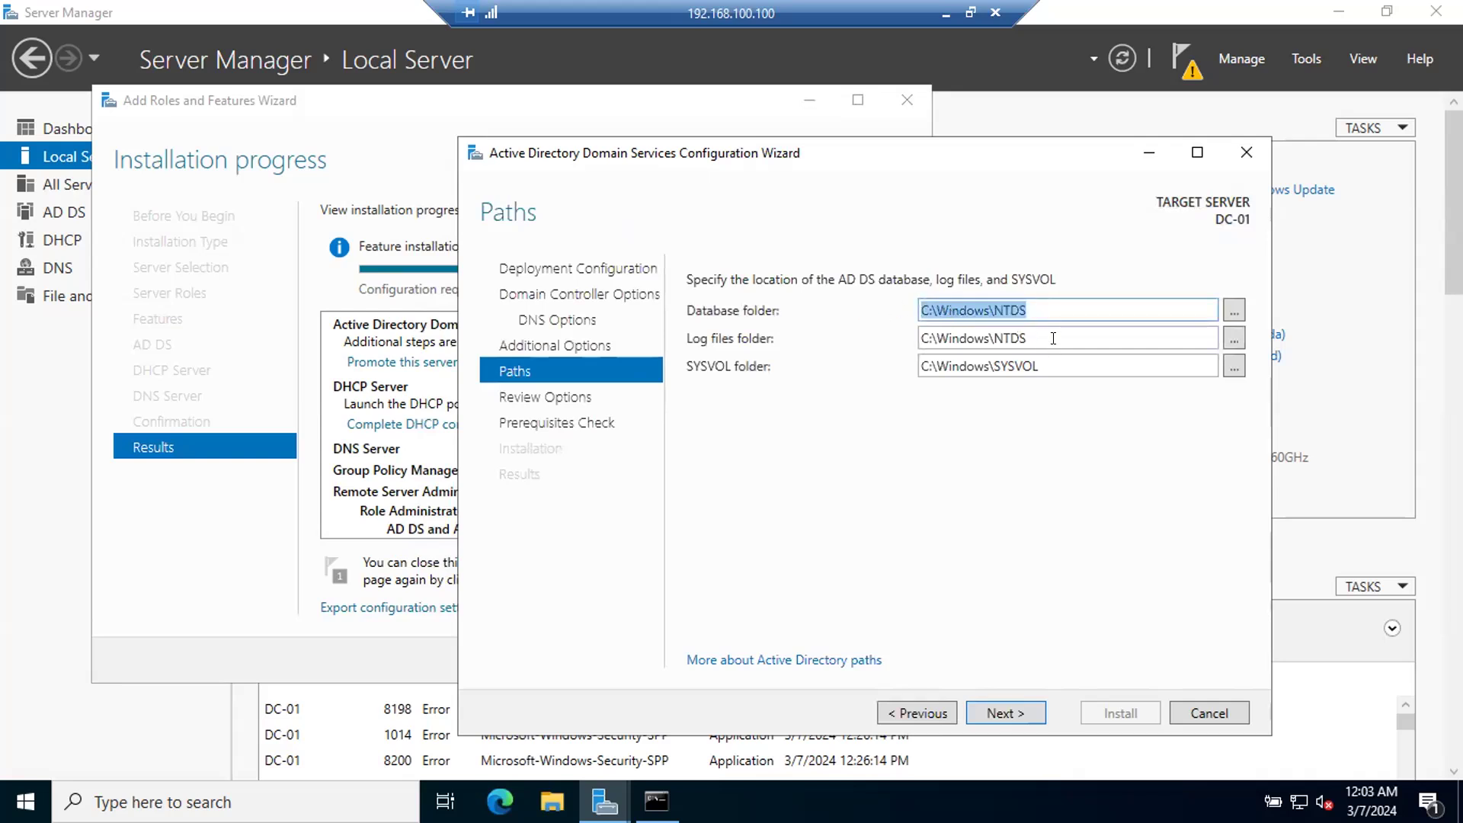
{"action": "left_click_drag", "start_coordinate": [1052, 333], "coordinate": [871, 349]}
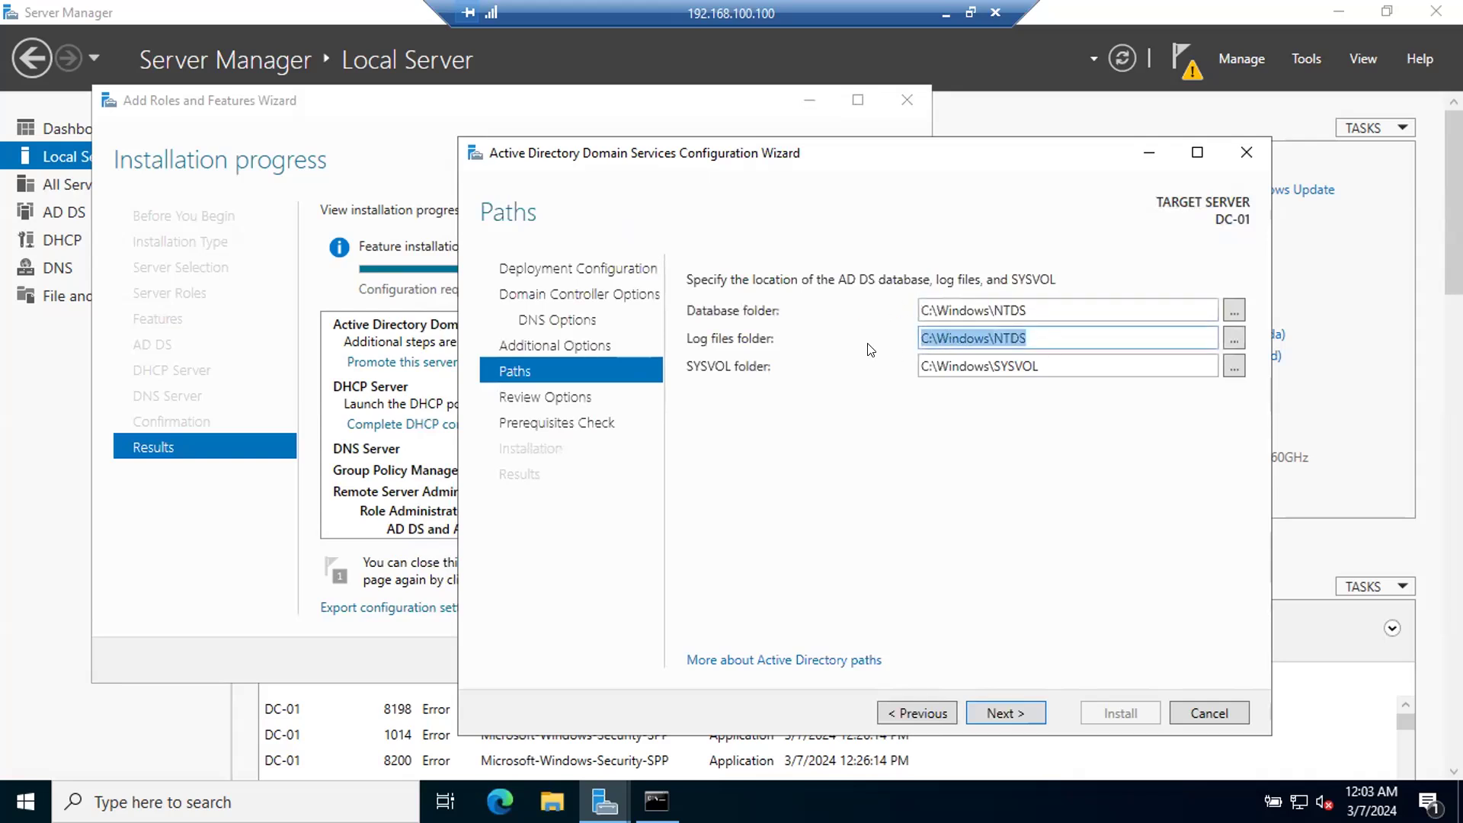
{"action": "double_click", "coordinate": [1045, 357]}
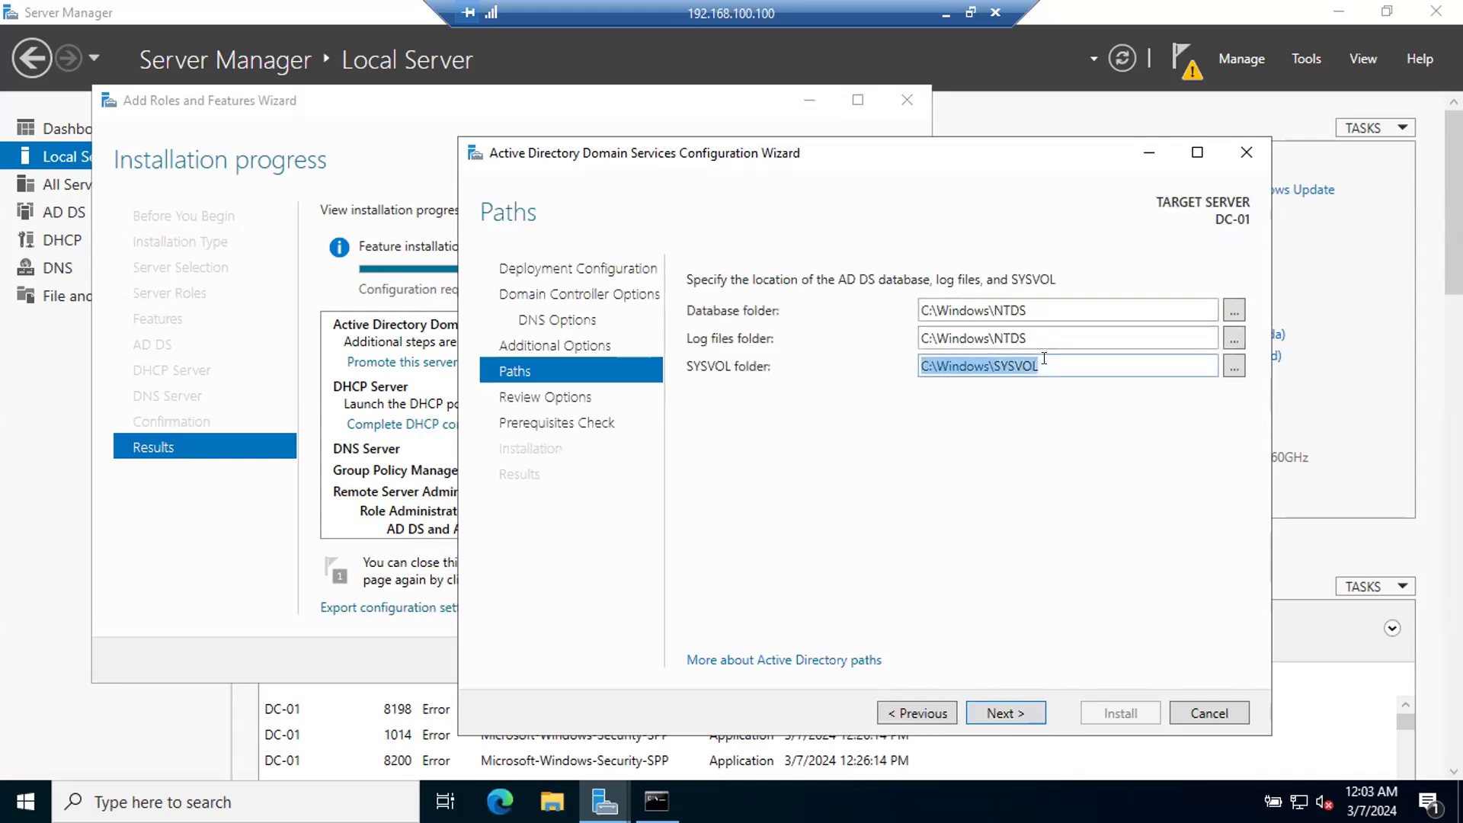
{"action": "double_click", "coordinate": [1044, 304]}
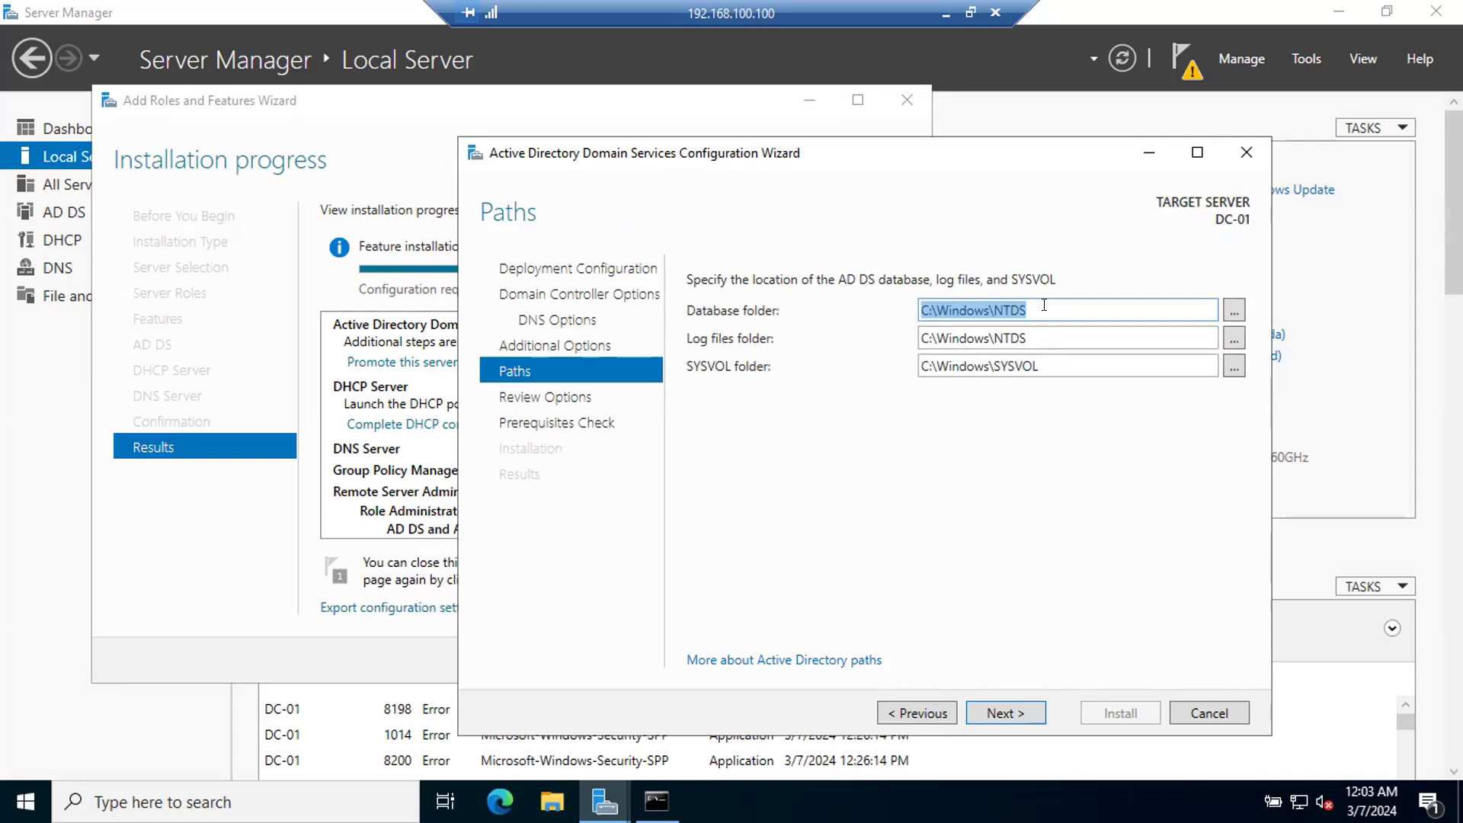
{"action": "key", "text": "Tab"}
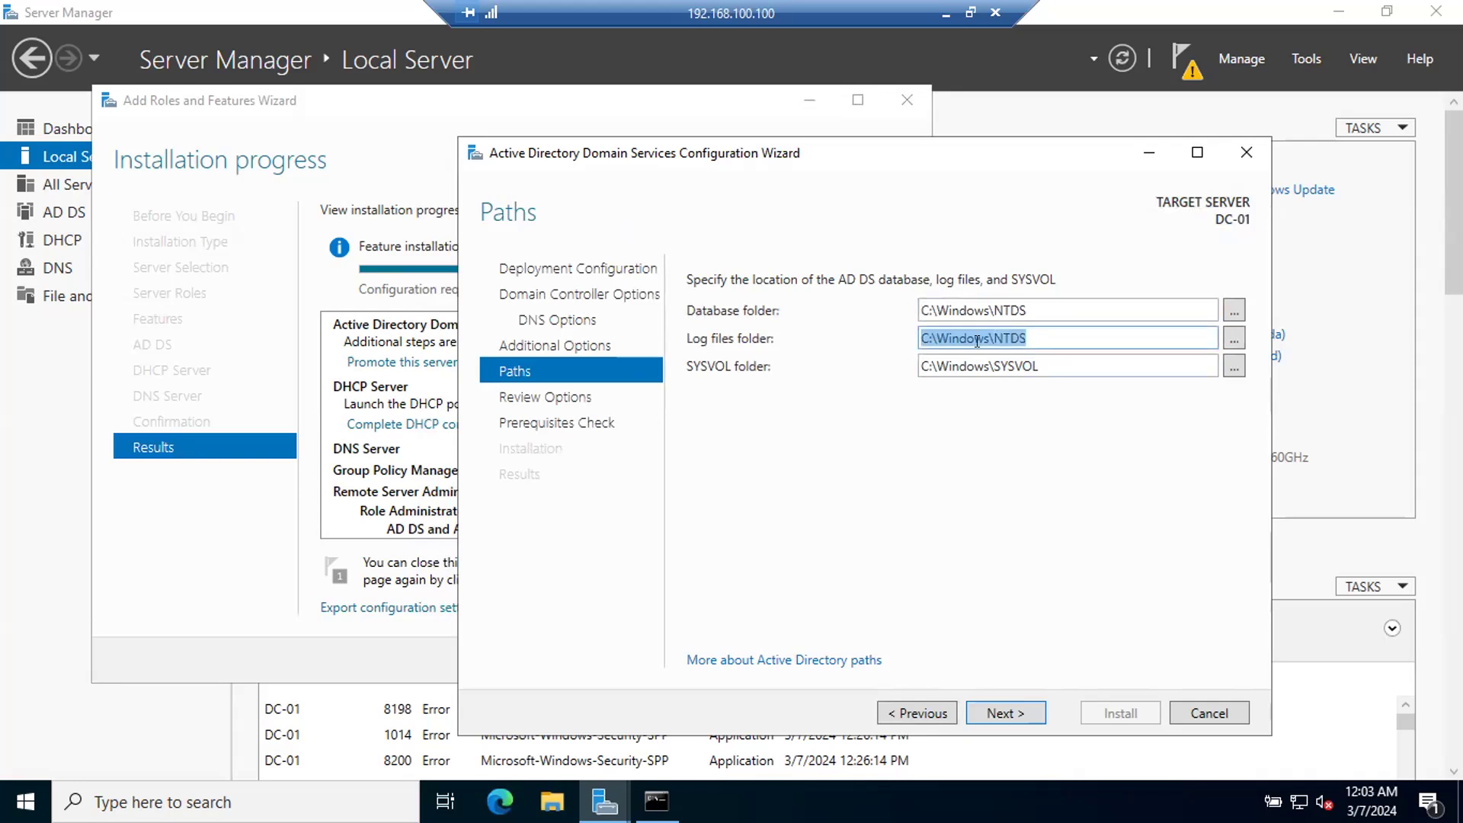
{"action": "key", "text": "Tab"}
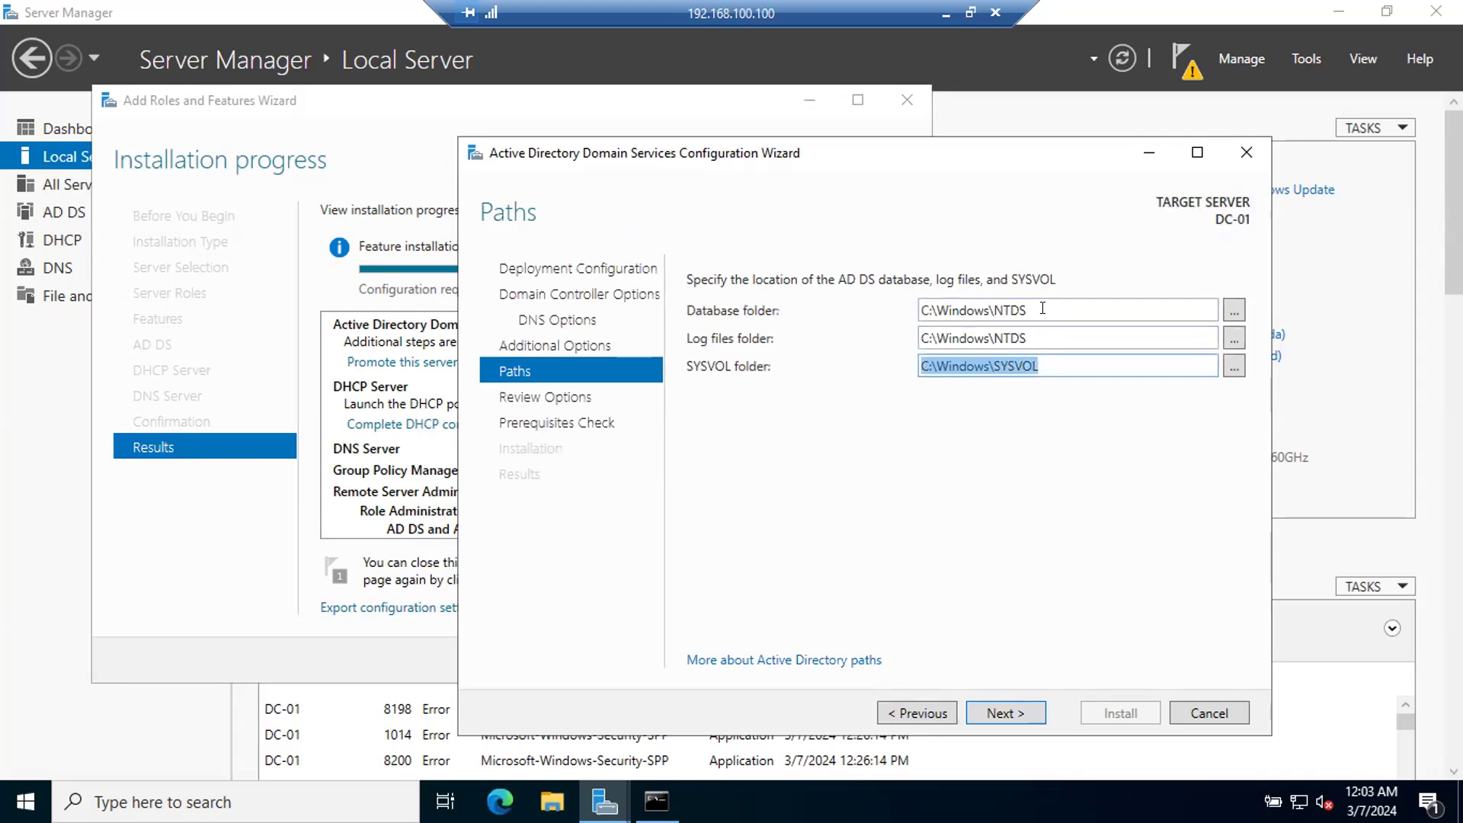
{"action": "left_click", "coordinate": [1043, 308]}
{"action": "left_click", "coordinate": [1236, 308]}
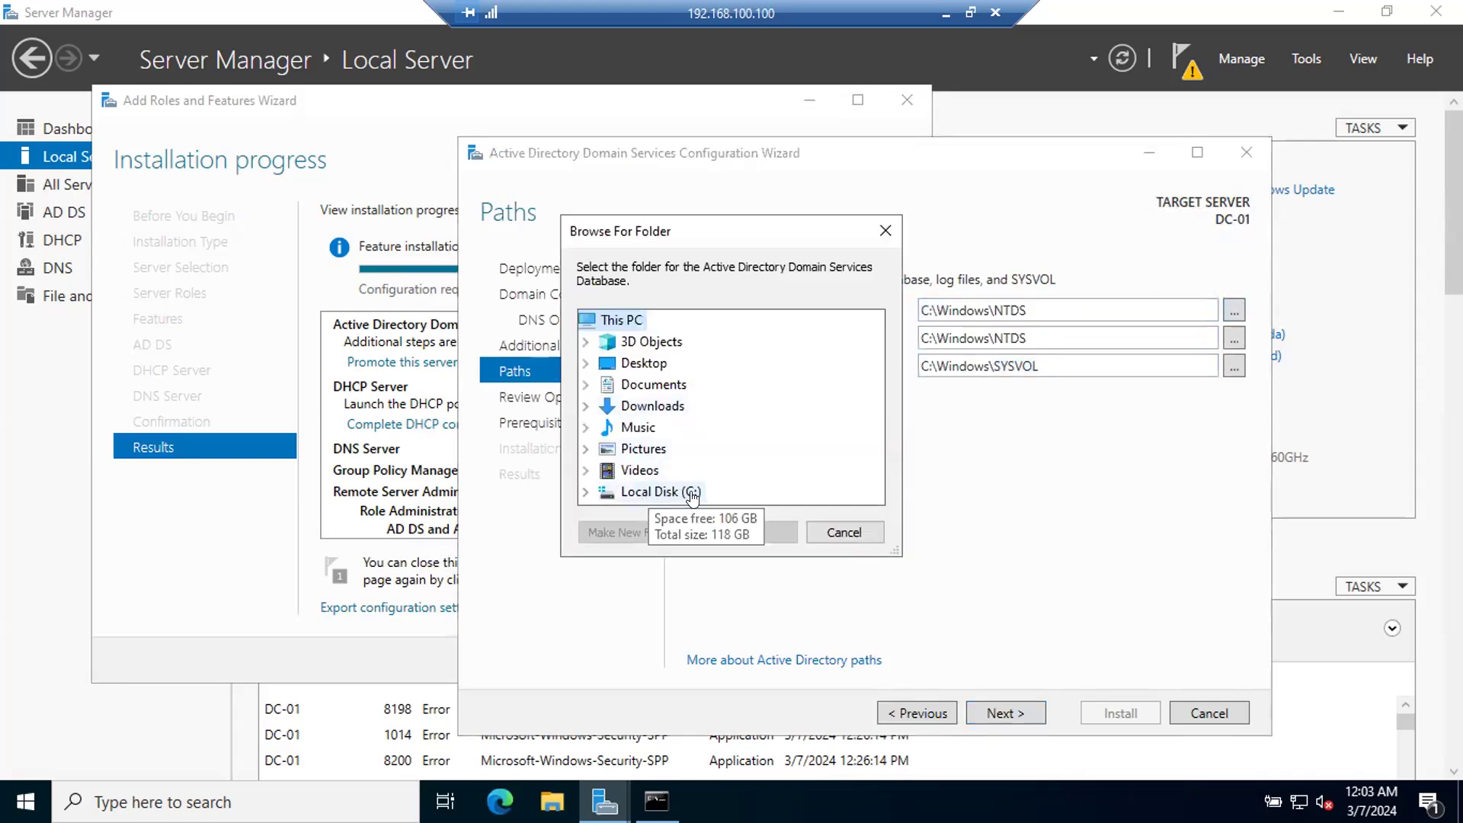
{"action": "left_click", "coordinate": [840, 530]}
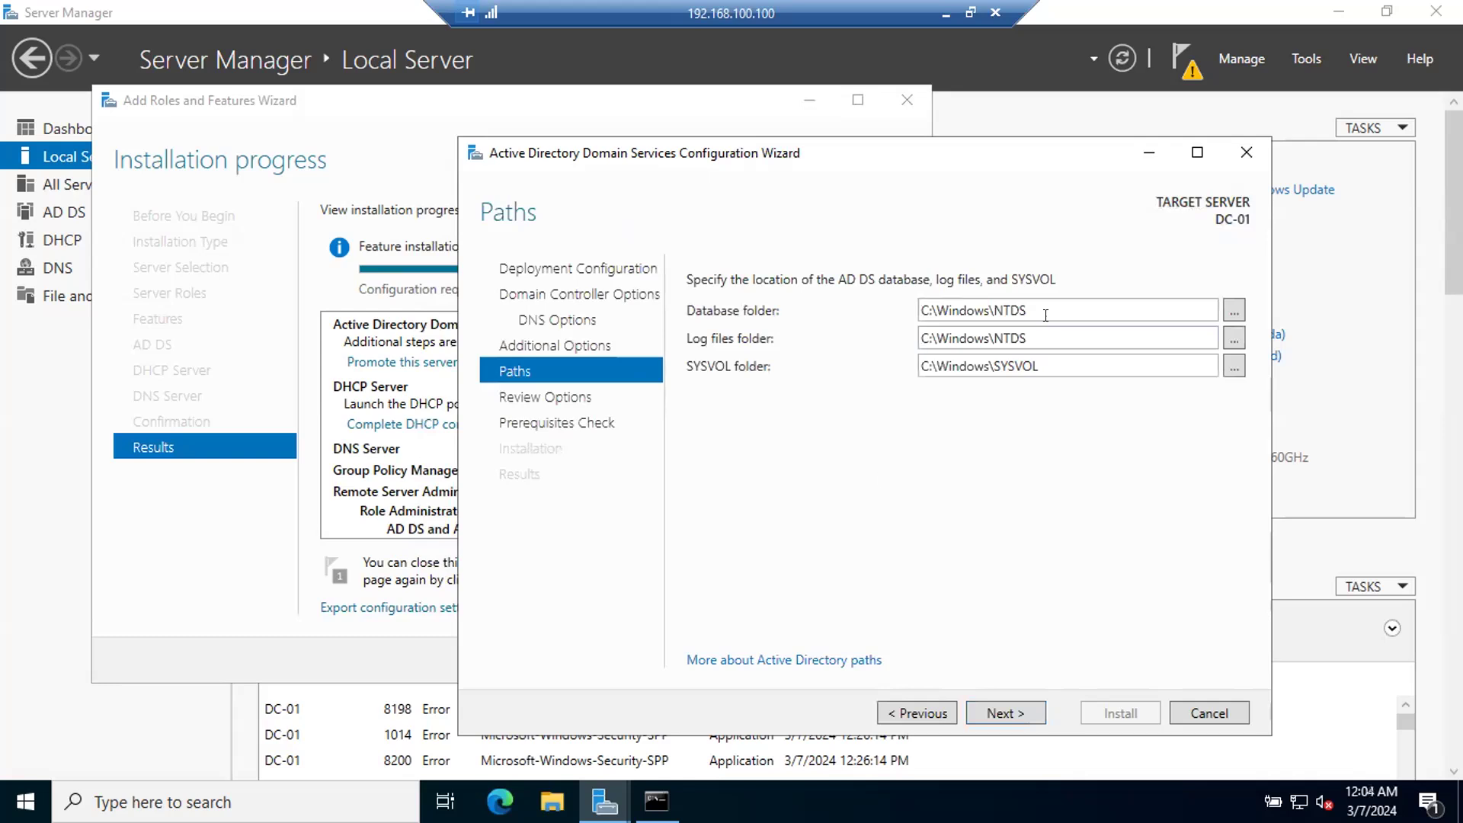
{"action": "left_click_drag", "start_coordinate": [1044, 306], "coordinate": [835, 288]}
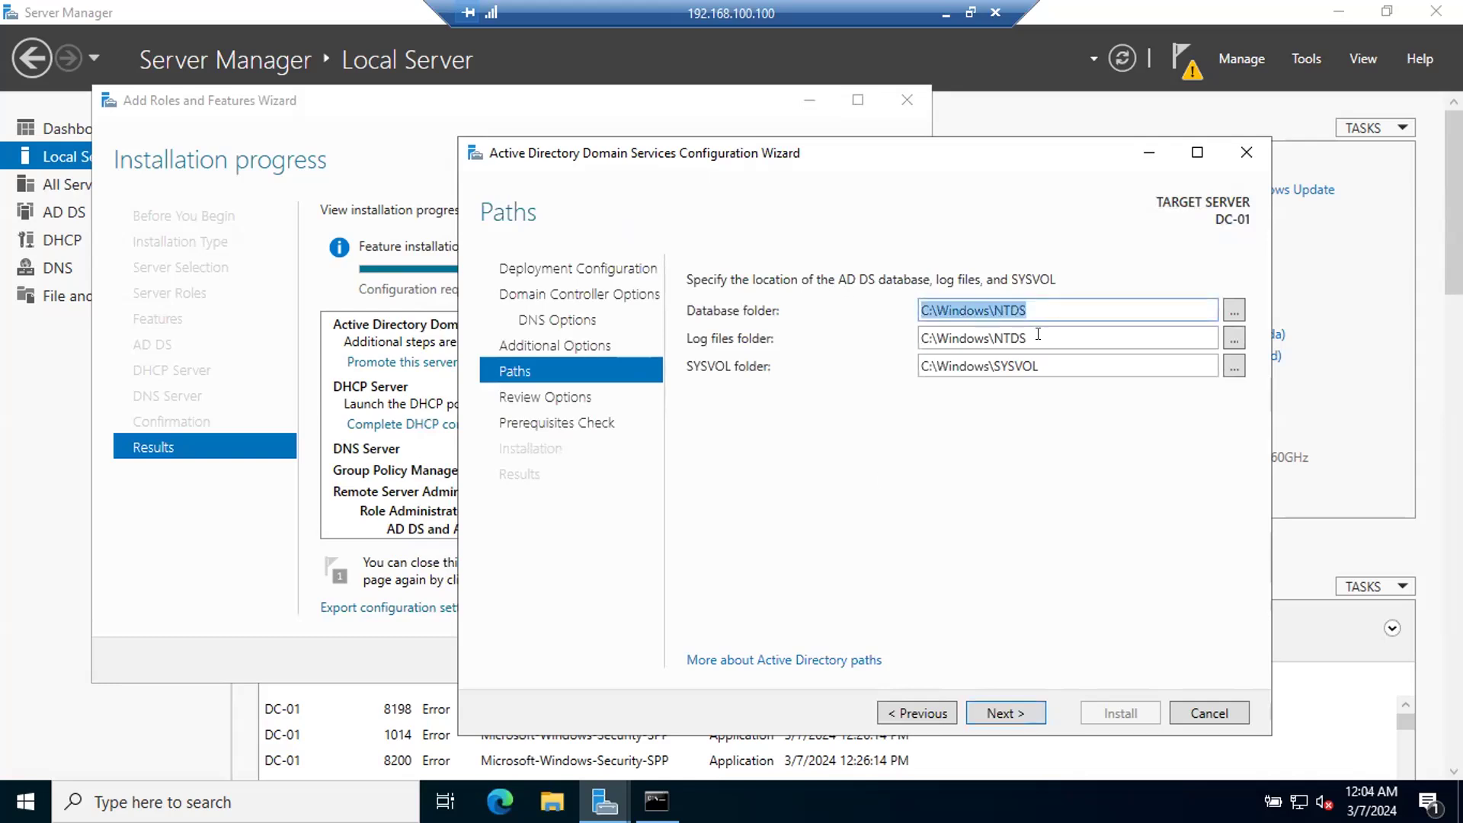
{"action": "left_click_drag", "start_coordinate": [1038, 334], "coordinate": [886, 337]}
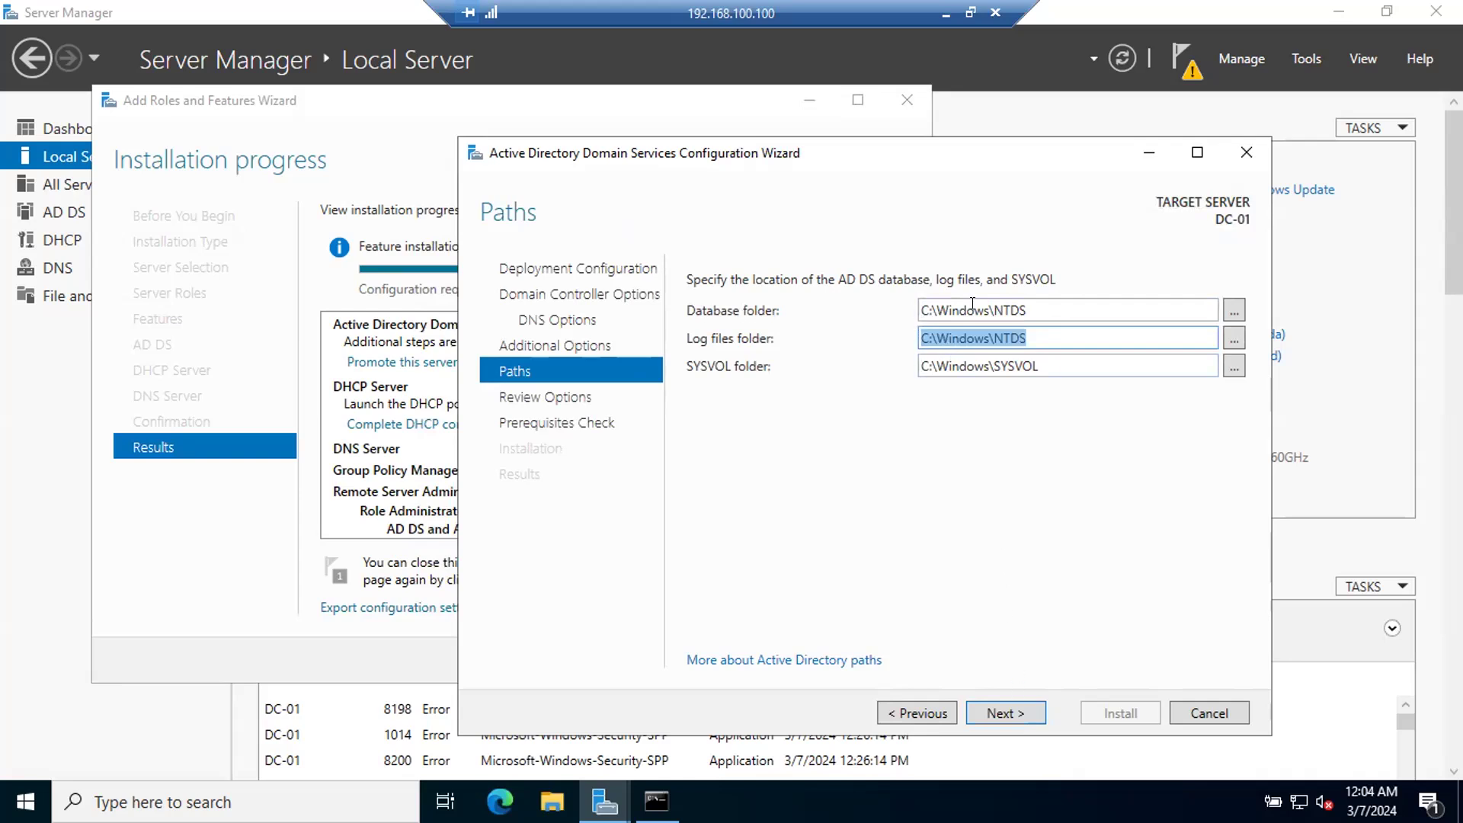
{"action": "left_click_drag", "start_coordinate": [1042, 367], "coordinate": [870, 356]}
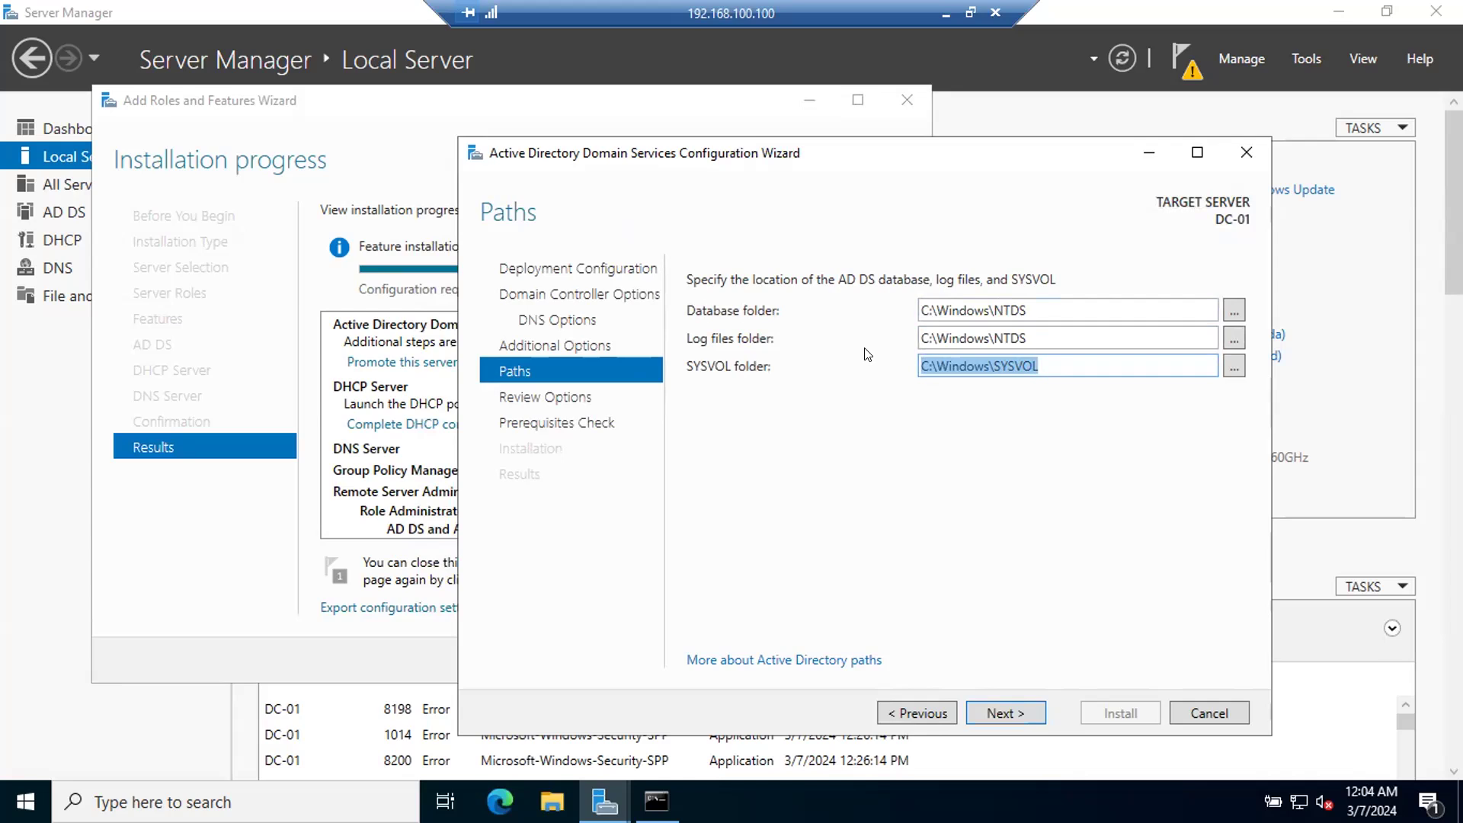
Step: Examine the Program Files and Program Files (x86) folders on Local Disk (C:) in File Explorer, and close it
{"action": "key", "text": "super+e"}
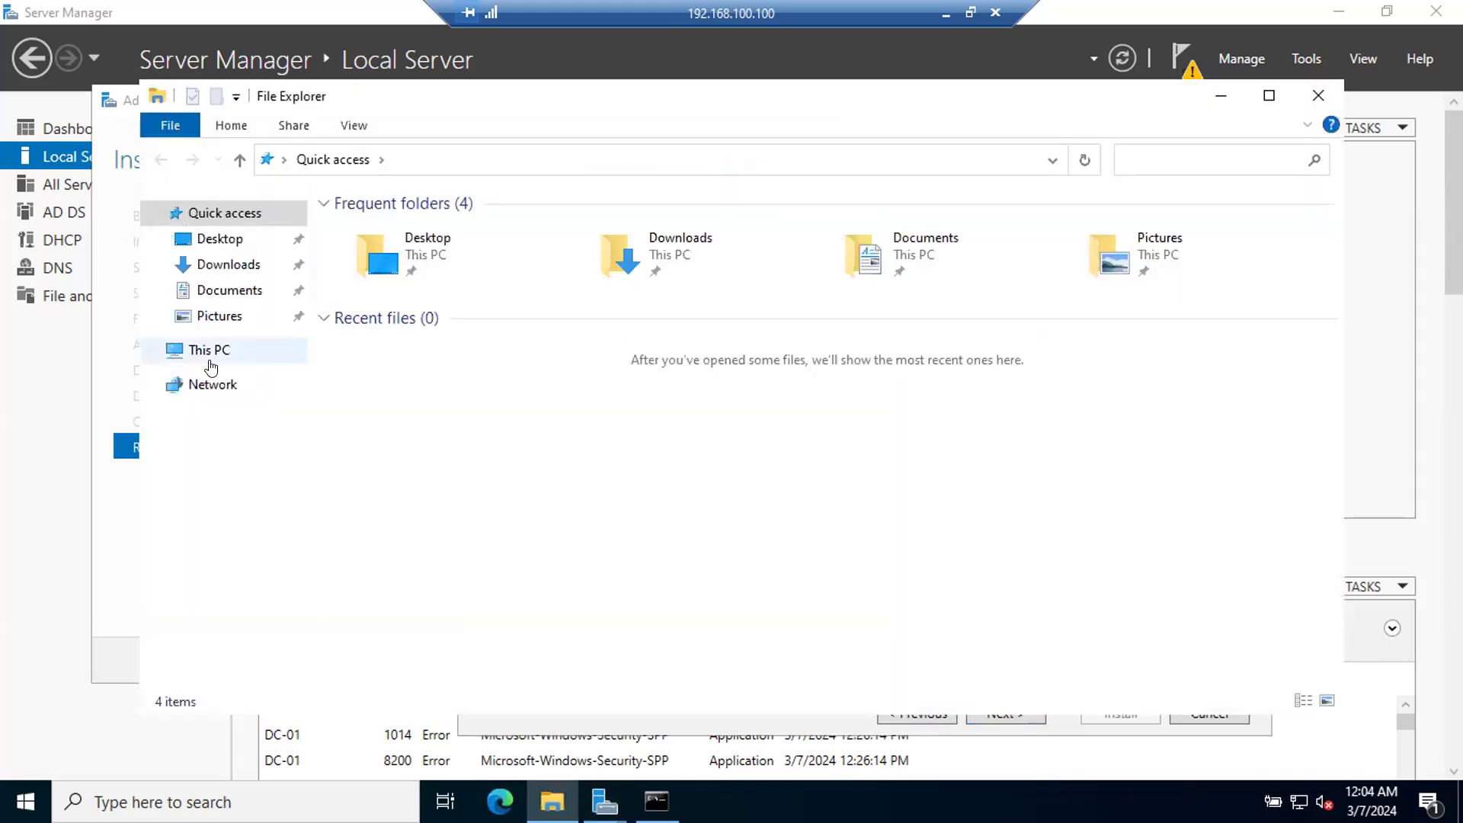
{"action": "left_click", "coordinate": [194, 355]}
{"action": "double_click", "coordinate": [499, 464]}
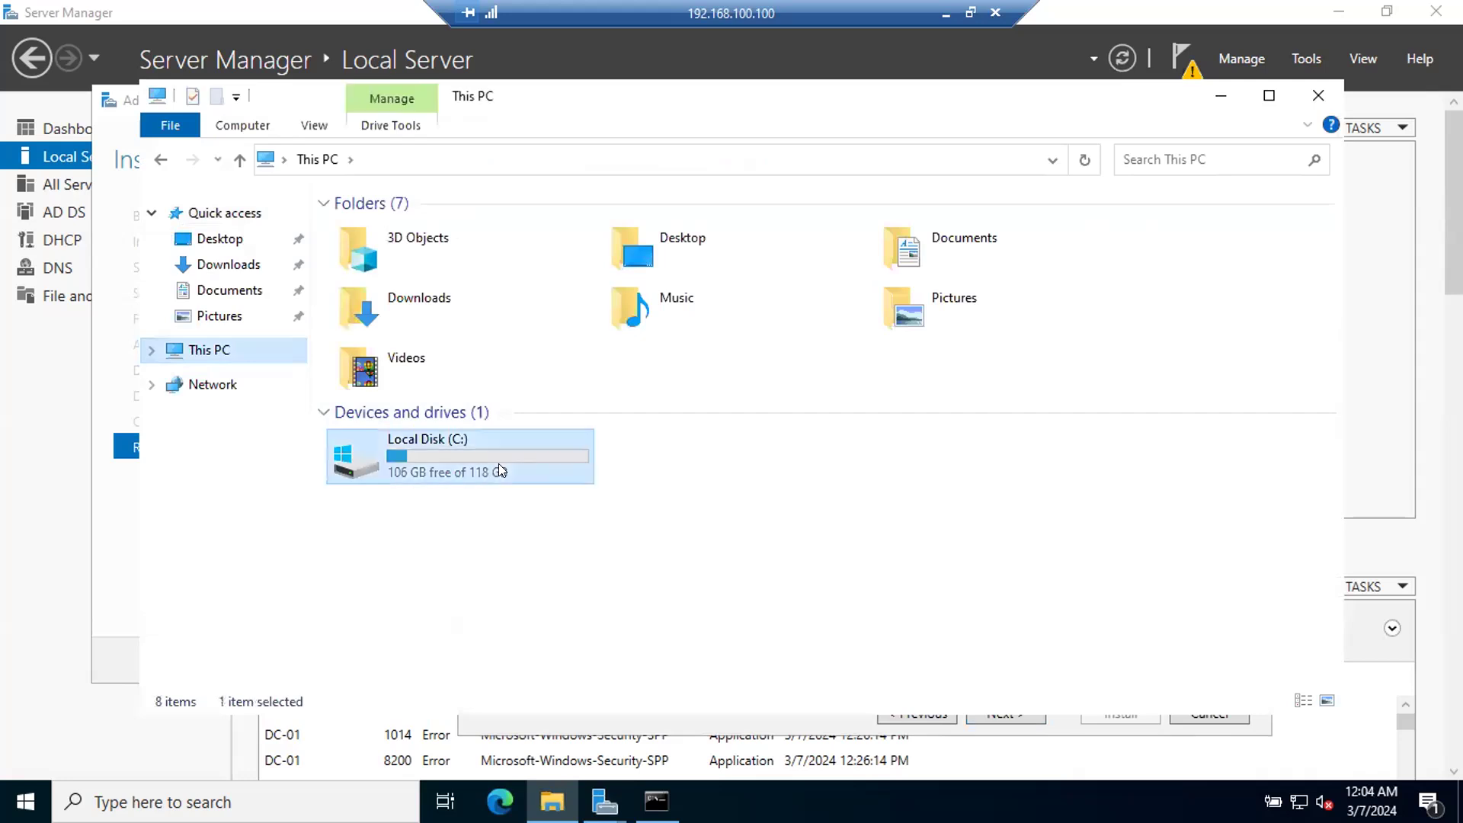
{"action": "left_click", "coordinate": [412, 251]}
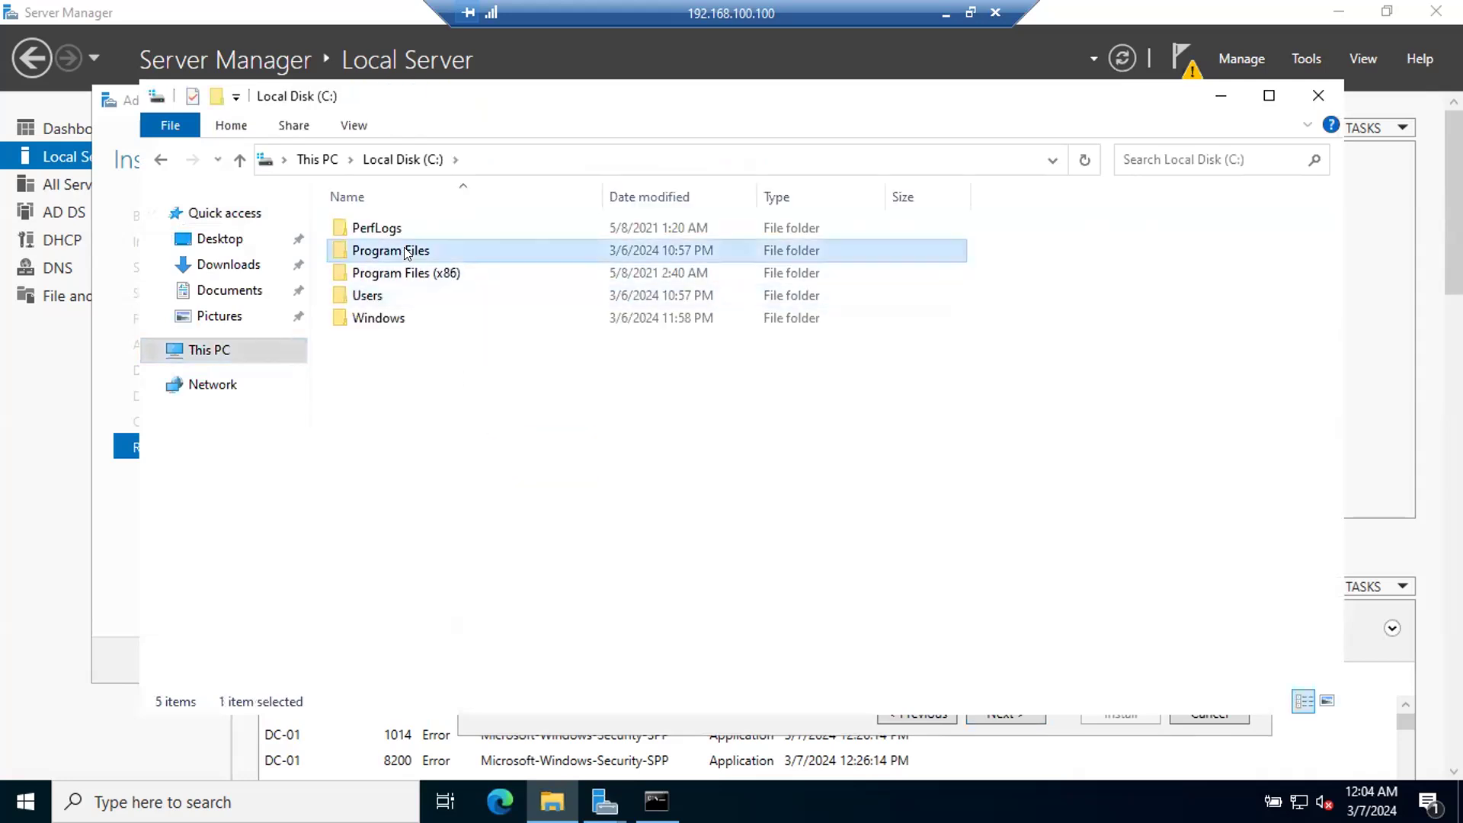
{"action": "left_click", "coordinate": [441, 273]}
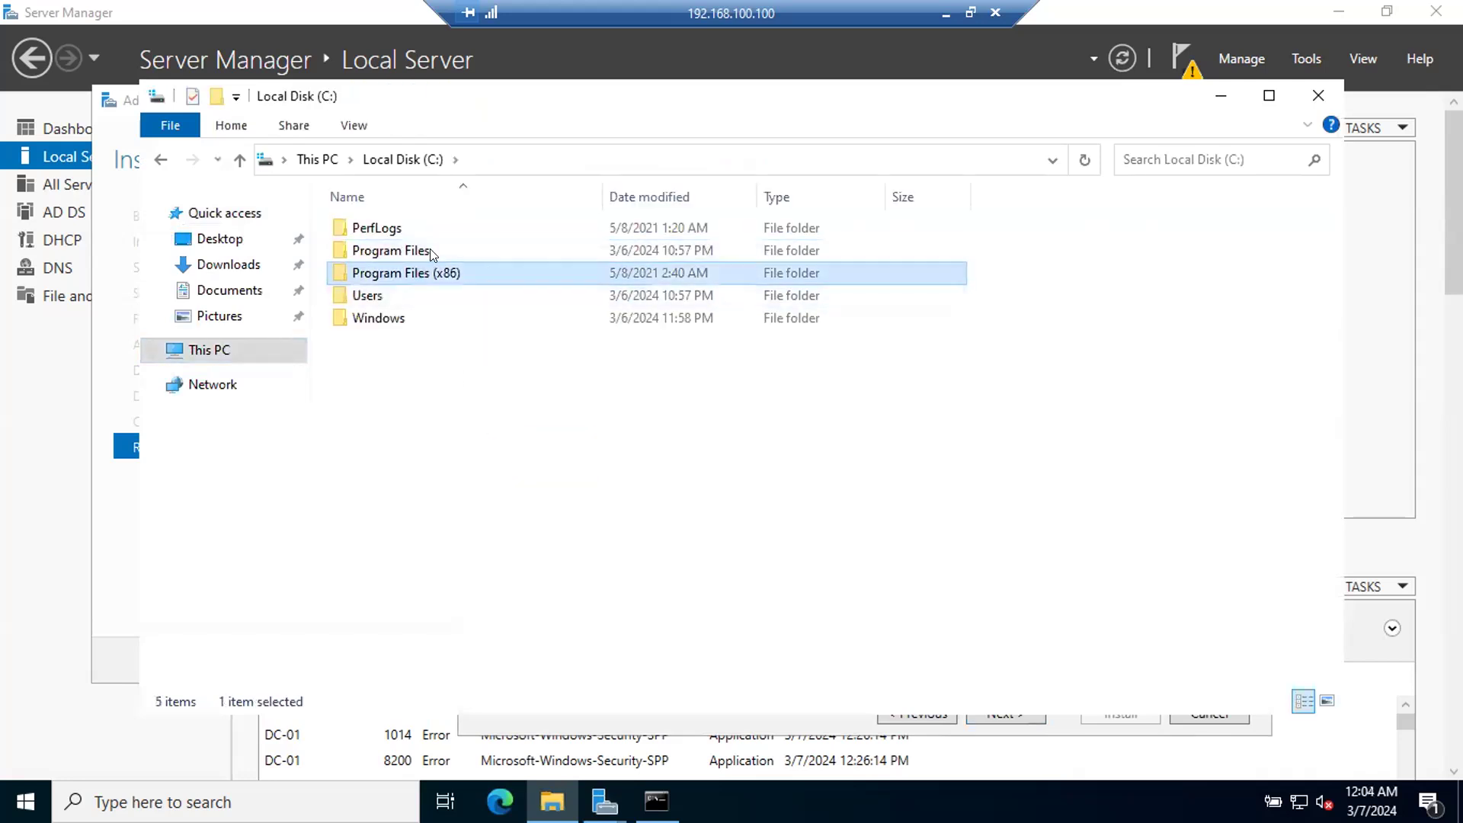
{"action": "left_click", "coordinate": [427, 252]}
{"action": "left_click", "coordinate": [390, 273]}
{"action": "mouse_move", "coordinate": [499, 263]}
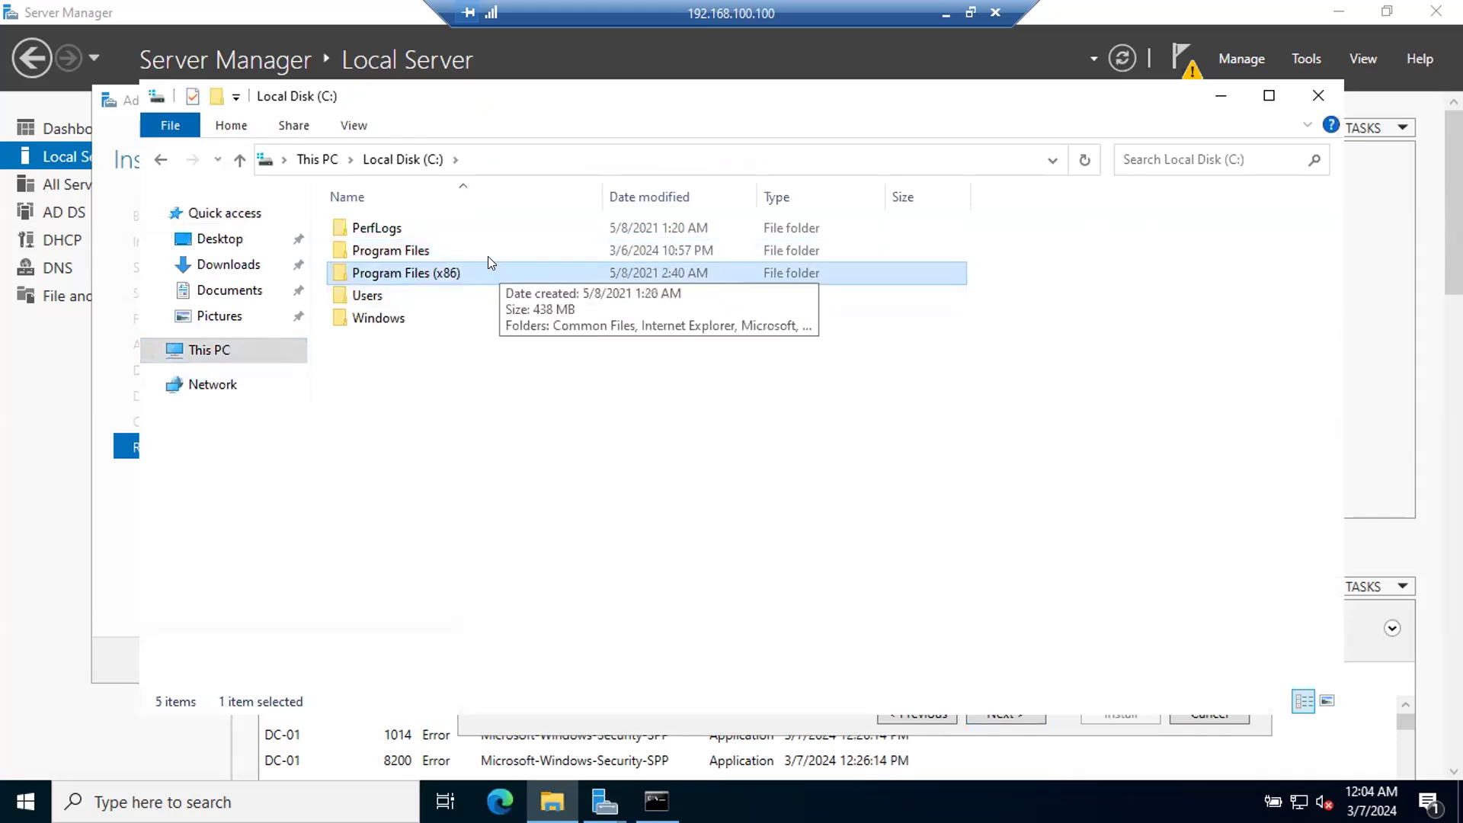
{"action": "left_click_drag", "start_coordinate": [406, 99], "coordinate": [474, 308]}
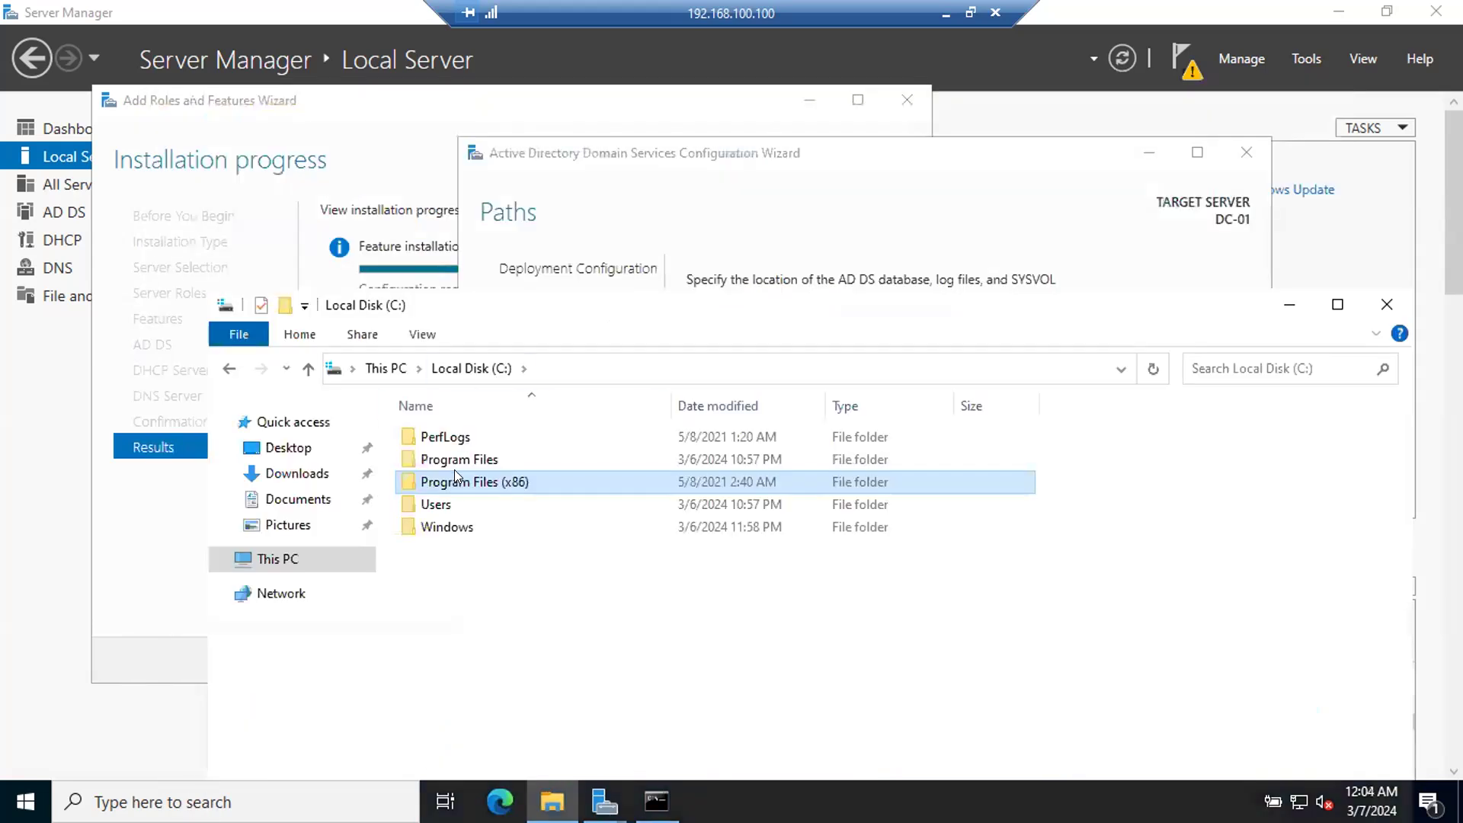
{"action": "left_click", "coordinate": [487, 460]}
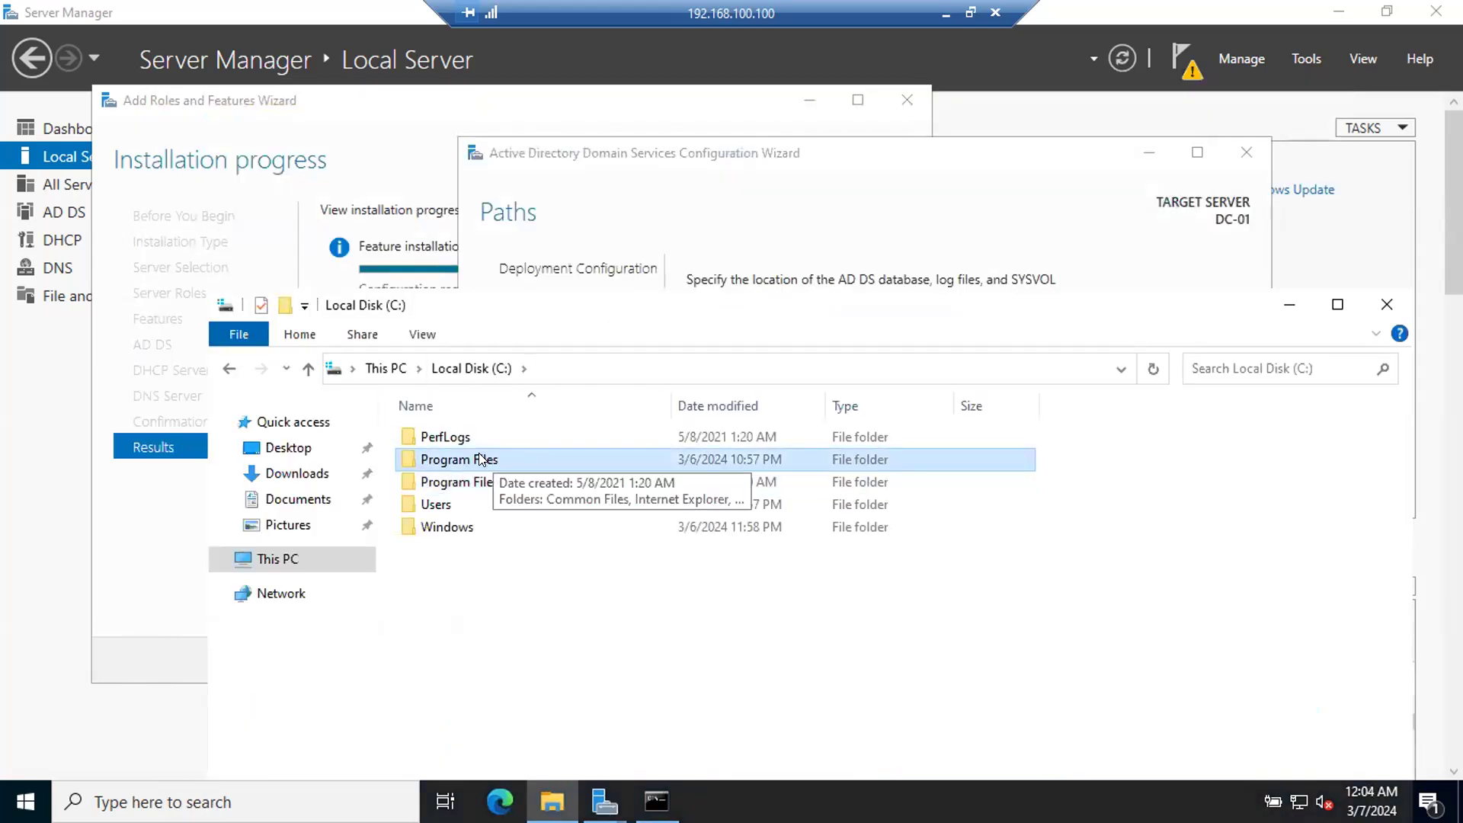
{"action": "left_click_drag", "start_coordinate": [488, 316], "coordinate": [335, 298]}
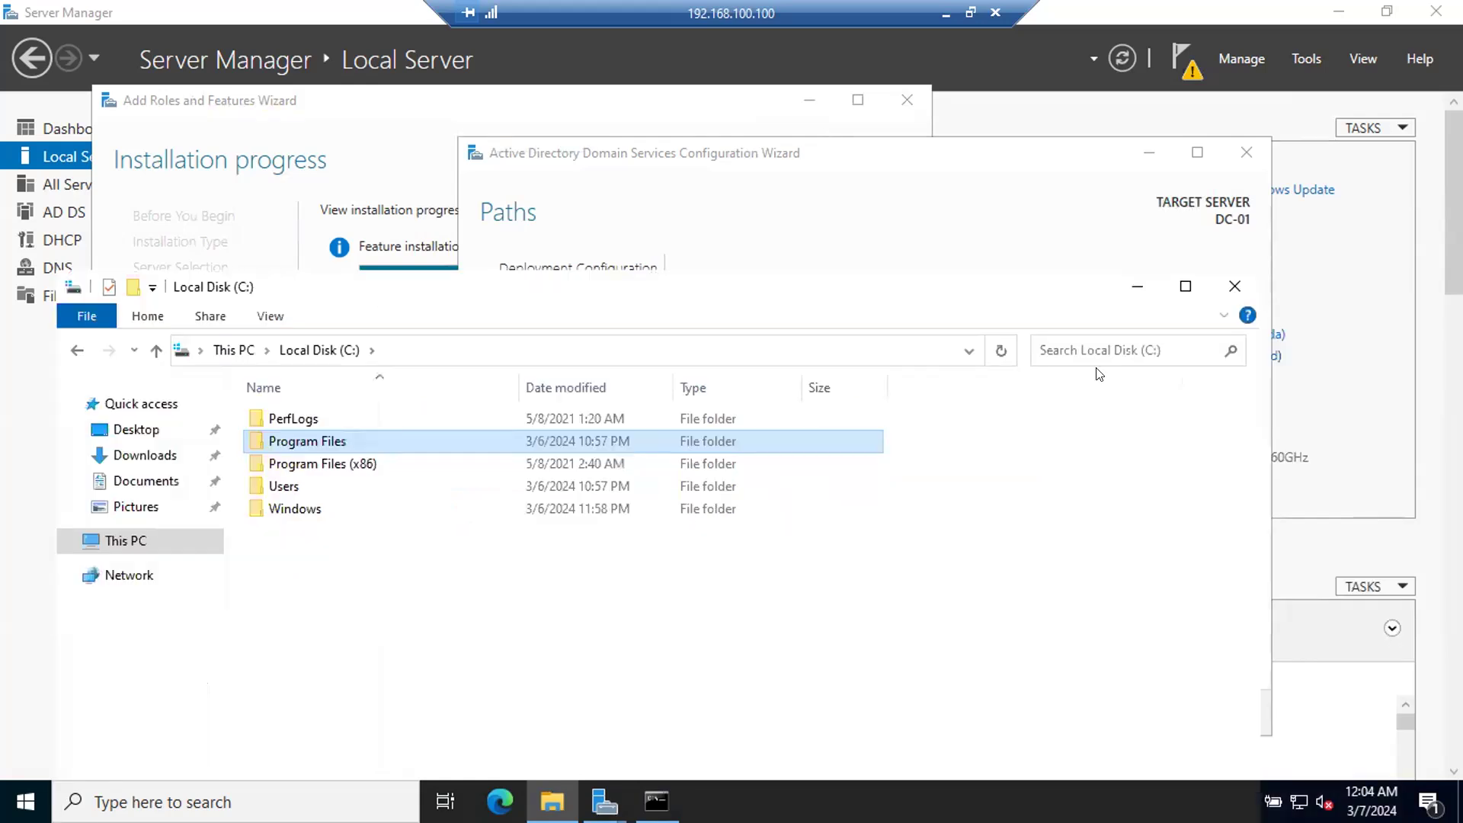
{"action": "left_click", "coordinate": [1233, 288]}
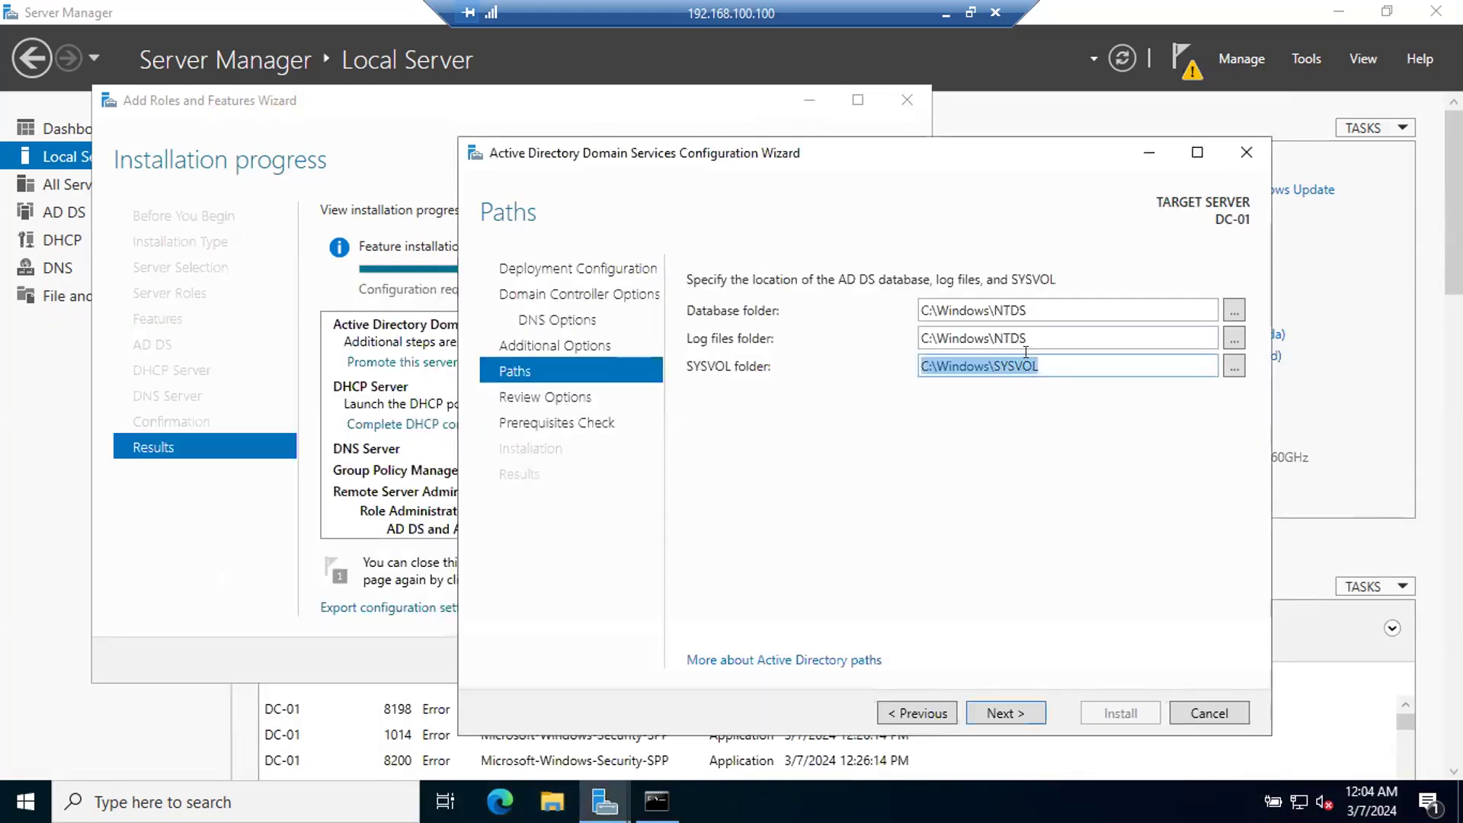
Step: Accept the default AD DS folders C:\Windows\NTDS and C:\Windows\SYSVOL, and review the full list of selected options
{"action": "left_click", "coordinate": [997, 709]}
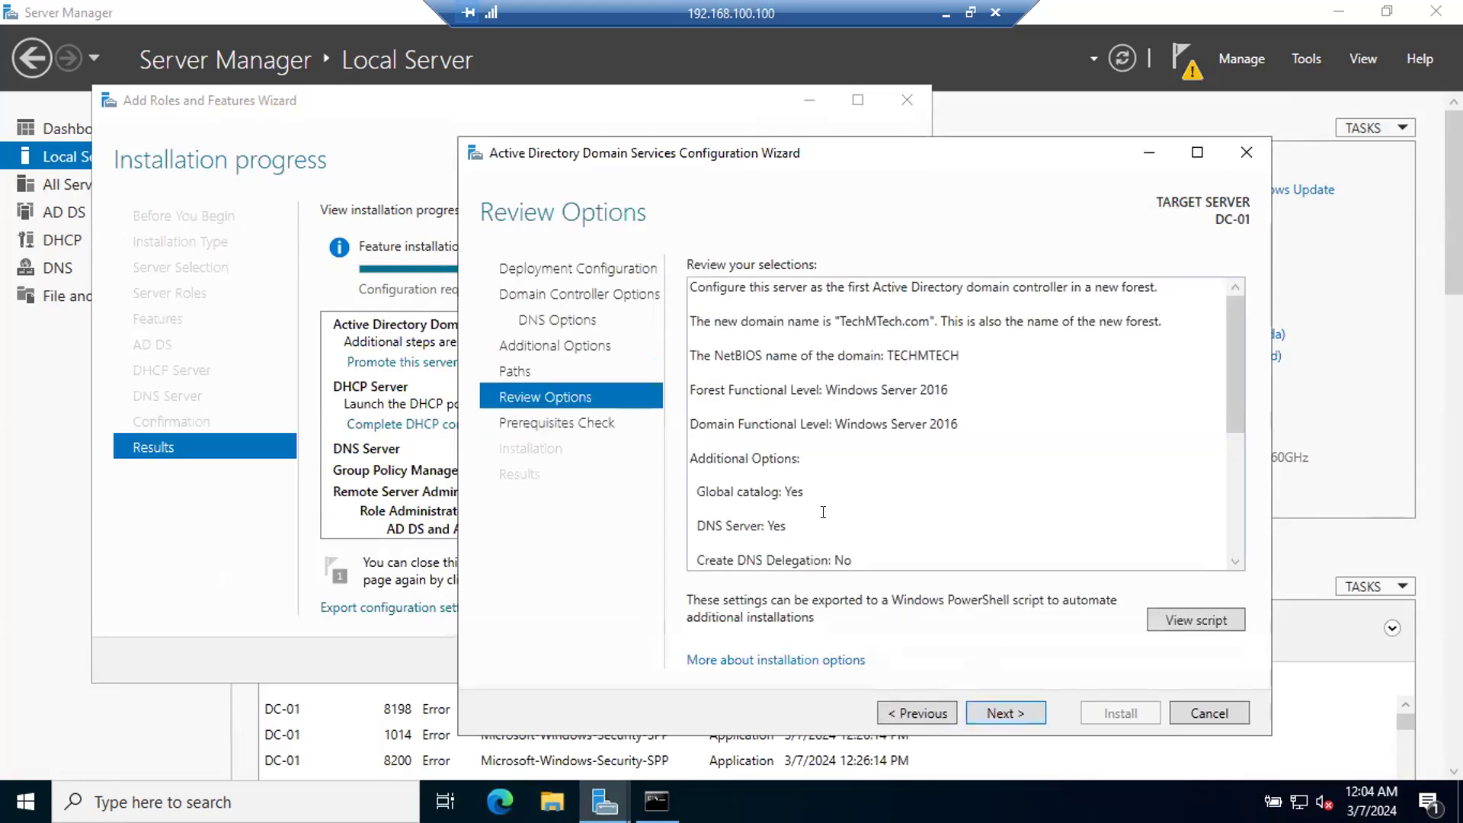
{"action": "scroll", "coordinate": [823, 511], "scroll_direction": "down", "scroll_amount": 3}
{"action": "scroll", "coordinate": [823, 511], "scroll_direction": "up", "scroll_amount": 5}
{"action": "scroll", "coordinate": [822, 512], "scroll_direction": "down", "scroll_amount": 5}
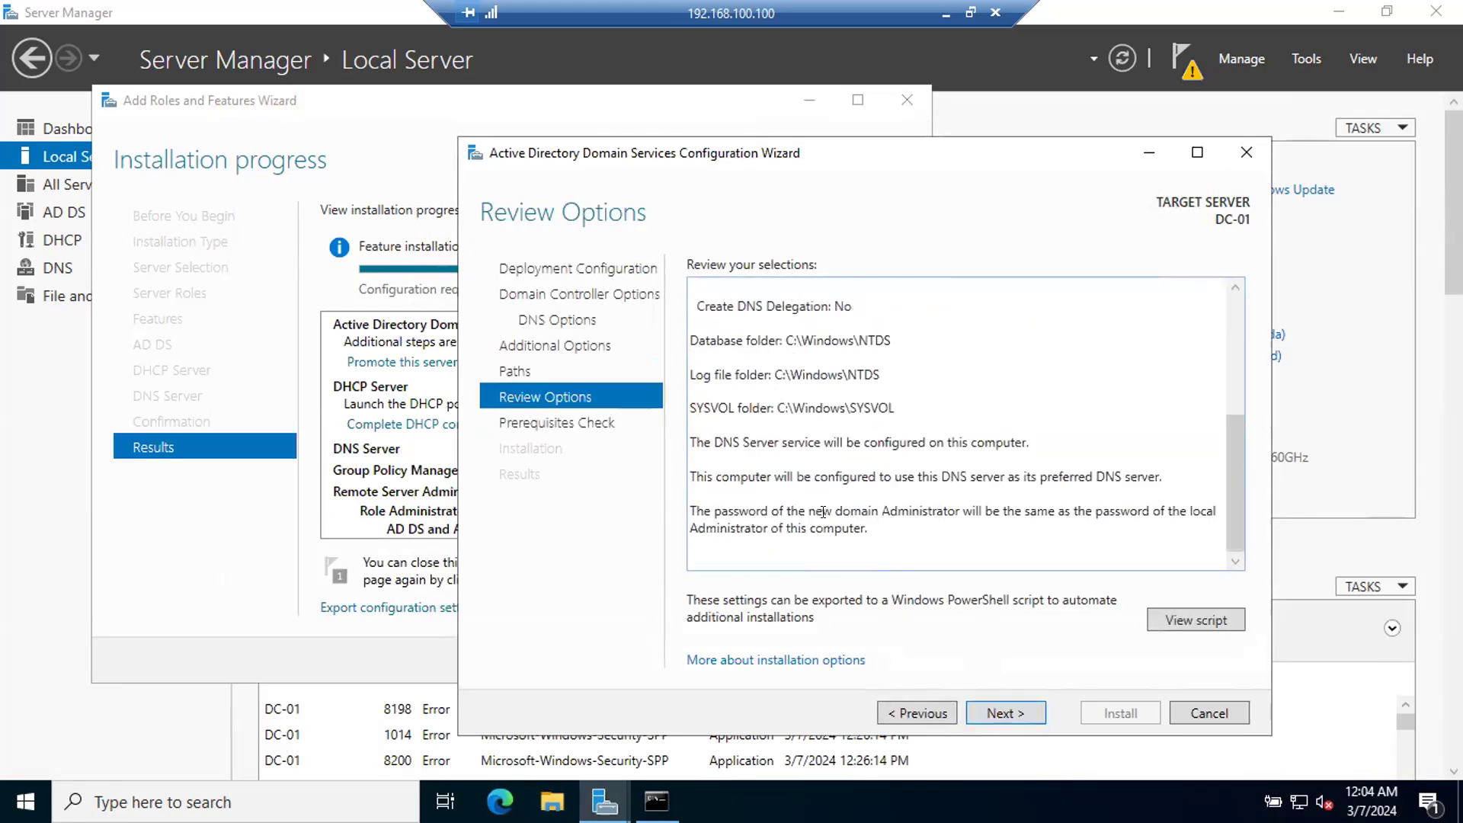
Step: Run the prerequisites check and start the domain controller installation on DC-01
{"action": "left_click", "coordinate": [1005, 713]}
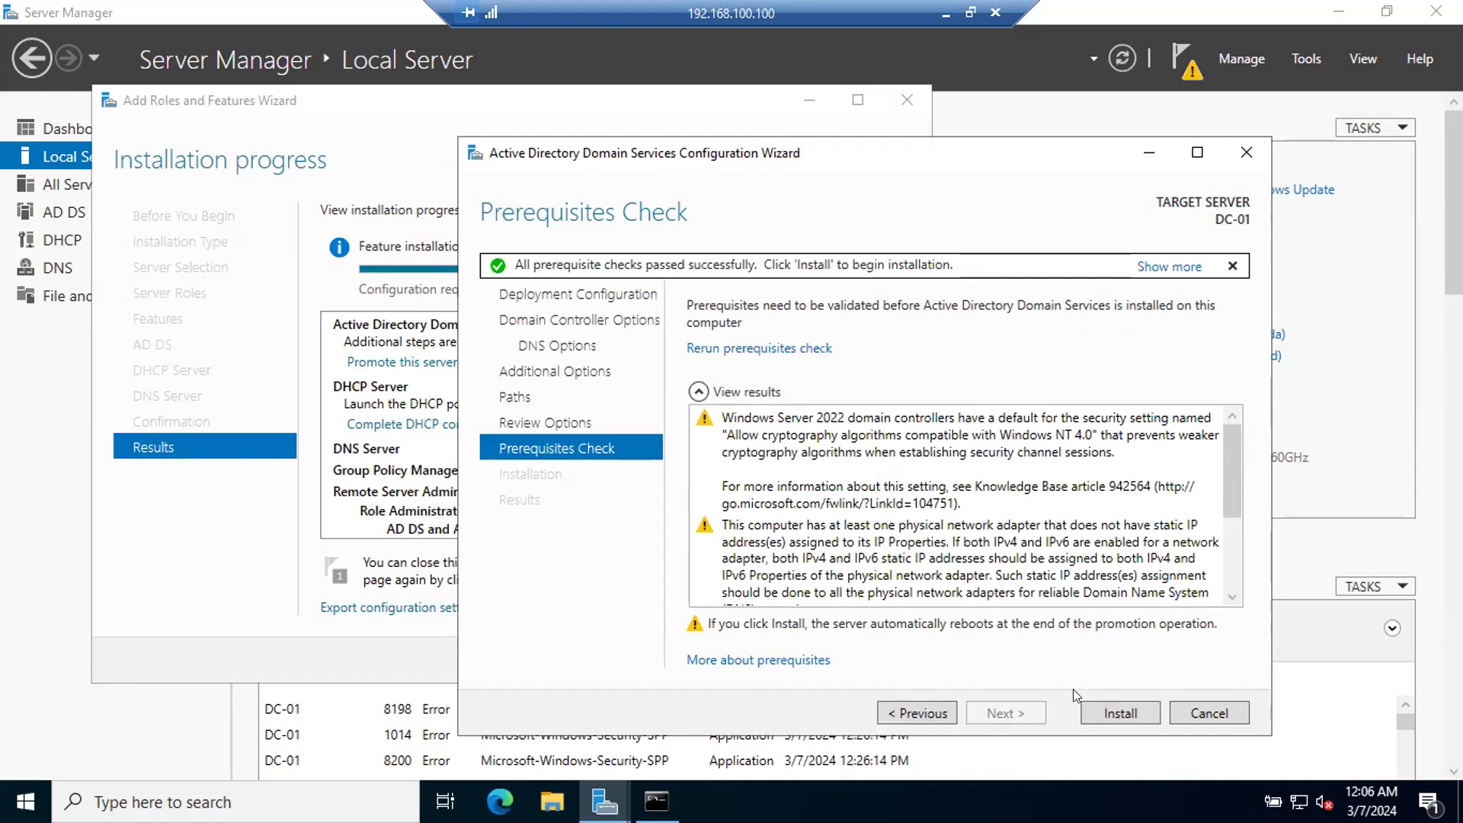
{"action": "left_click", "coordinate": [1117, 713]}
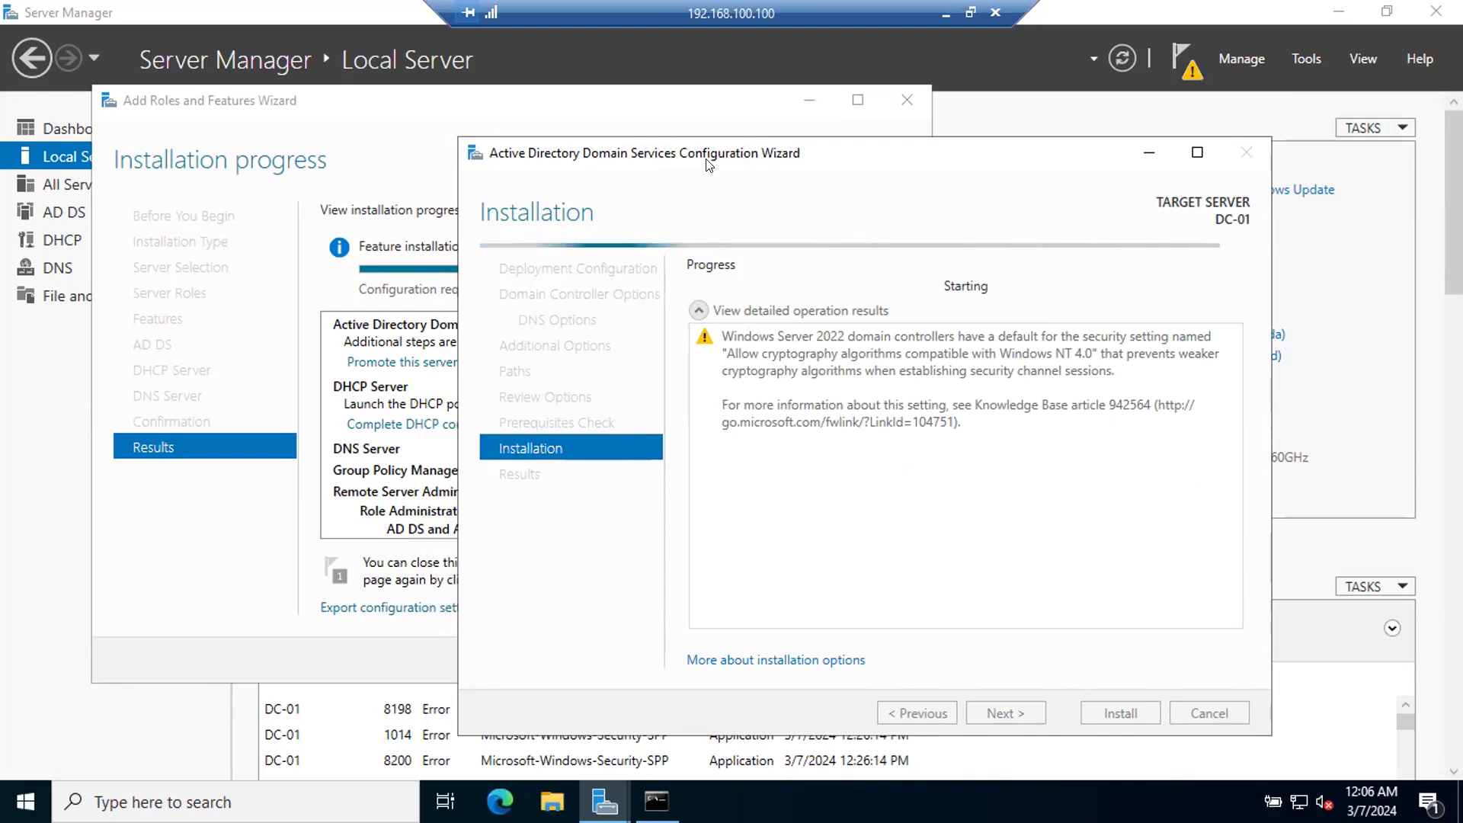
{"action": "left_click_drag", "start_coordinate": [697, 156], "coordinate": [629, 111]}
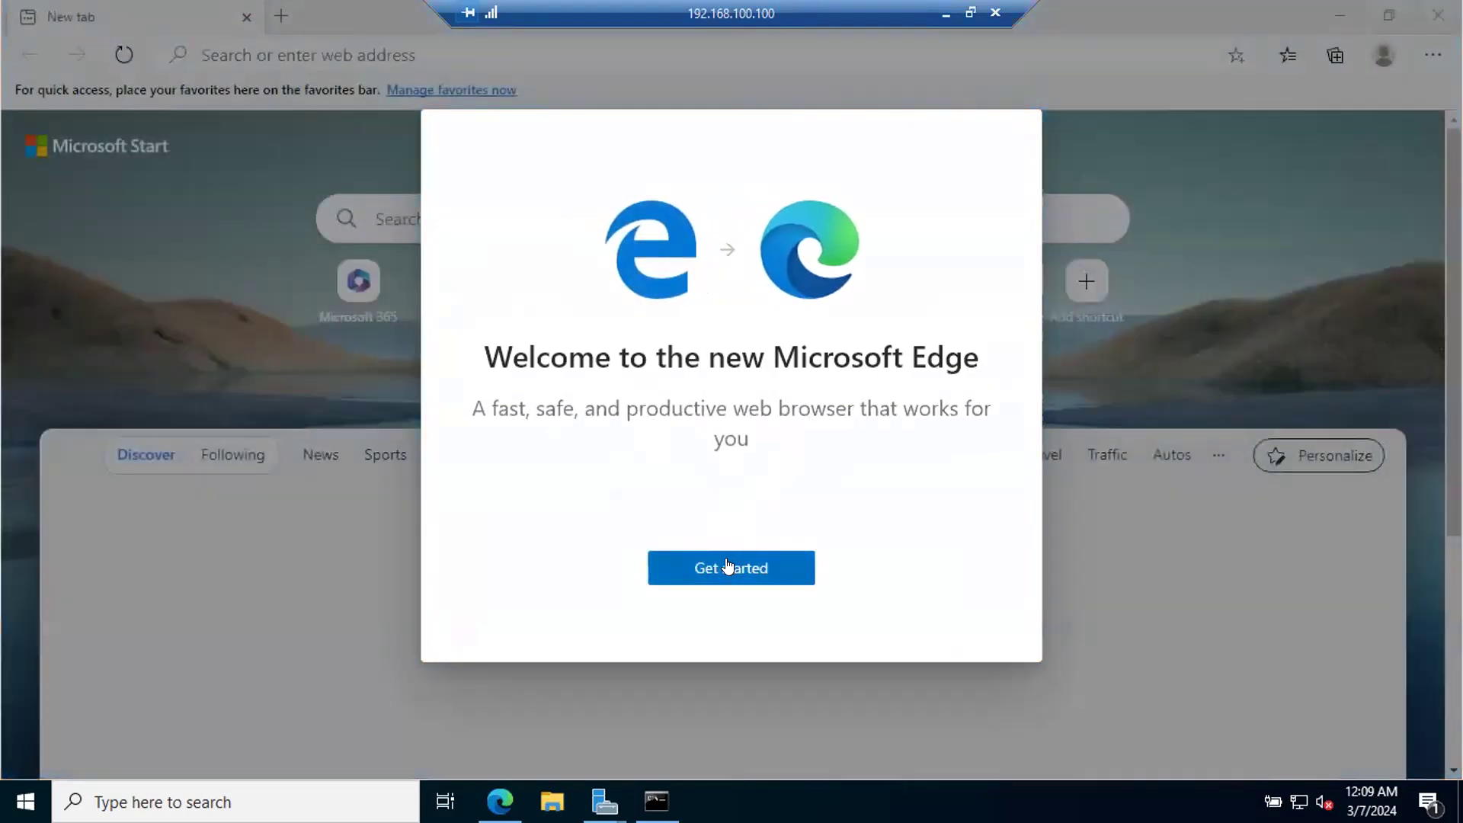
Step: Complete the first-run setup of Microsoft Edge with the Inspirational new tab page, continuing without signing in
{"action": "left_click", "coordinate": [728, 568]}
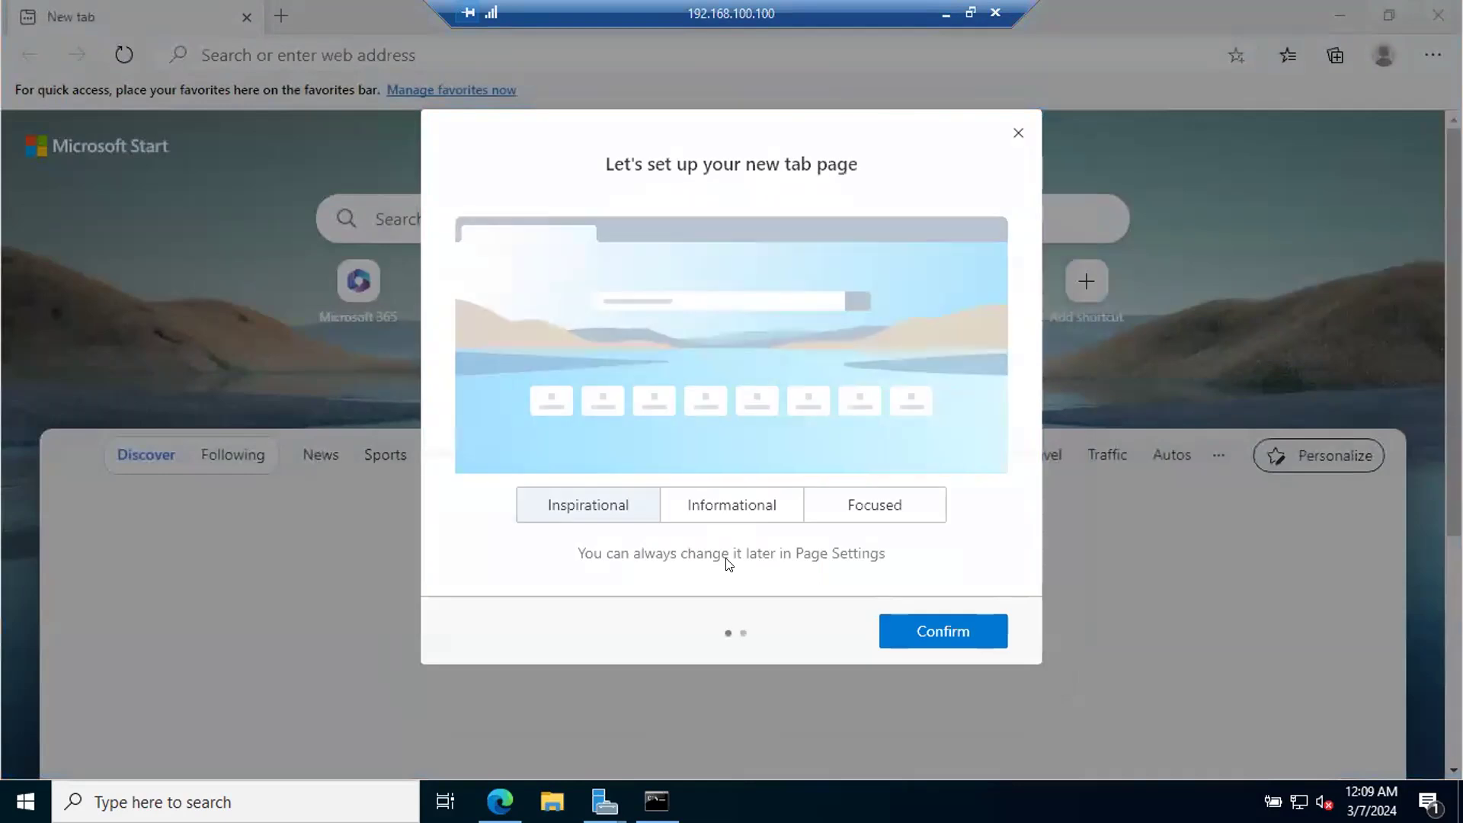
{"action": "left_click", "coordinate": [937, 636]}
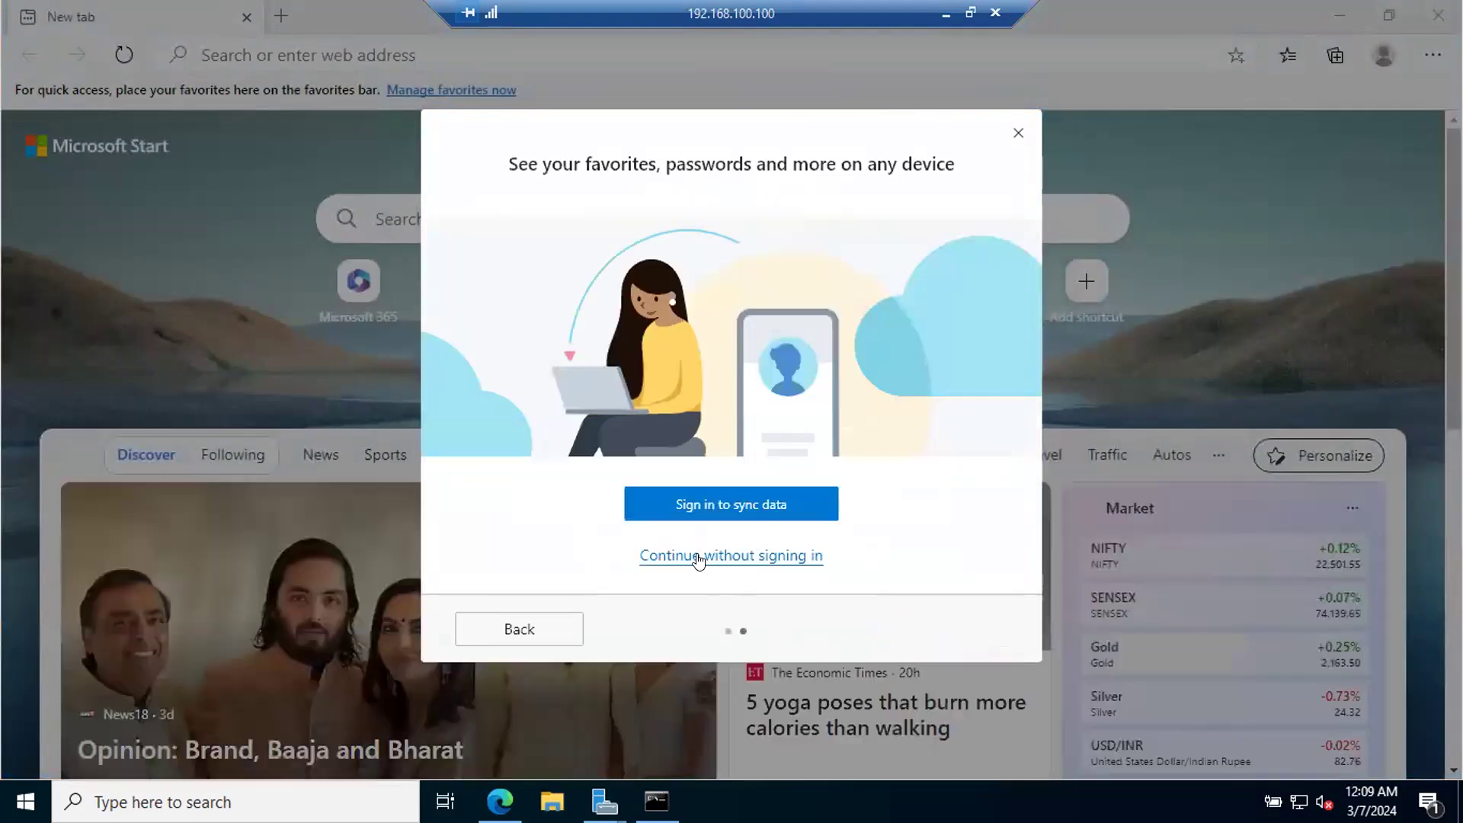
{"action": "left_click", "coordinate": [692, 552]}
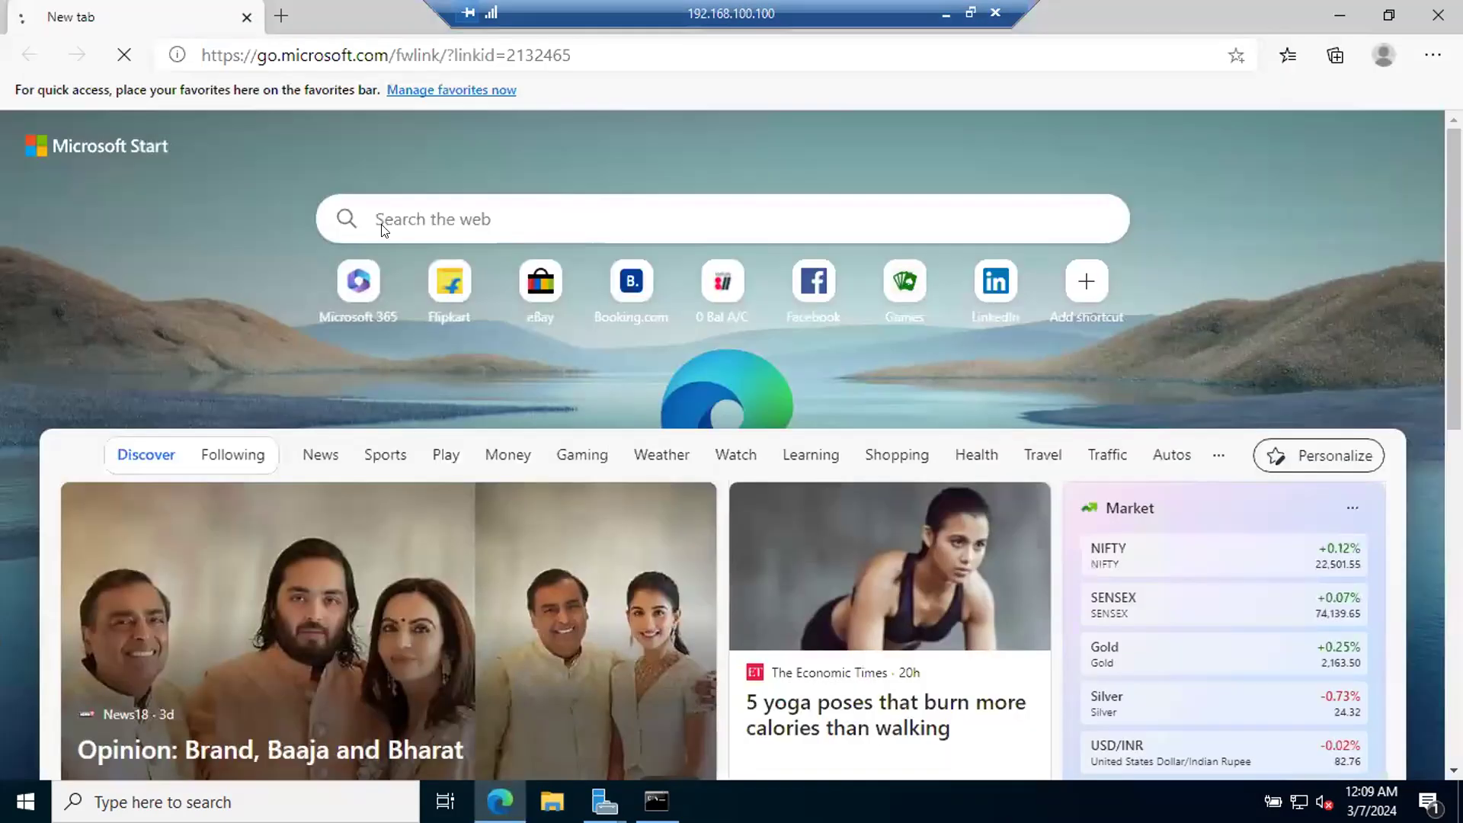
Step: Search the web for "google" and open the Google website from the results
{"action": "left_click", "coordinate": [332, 58]}
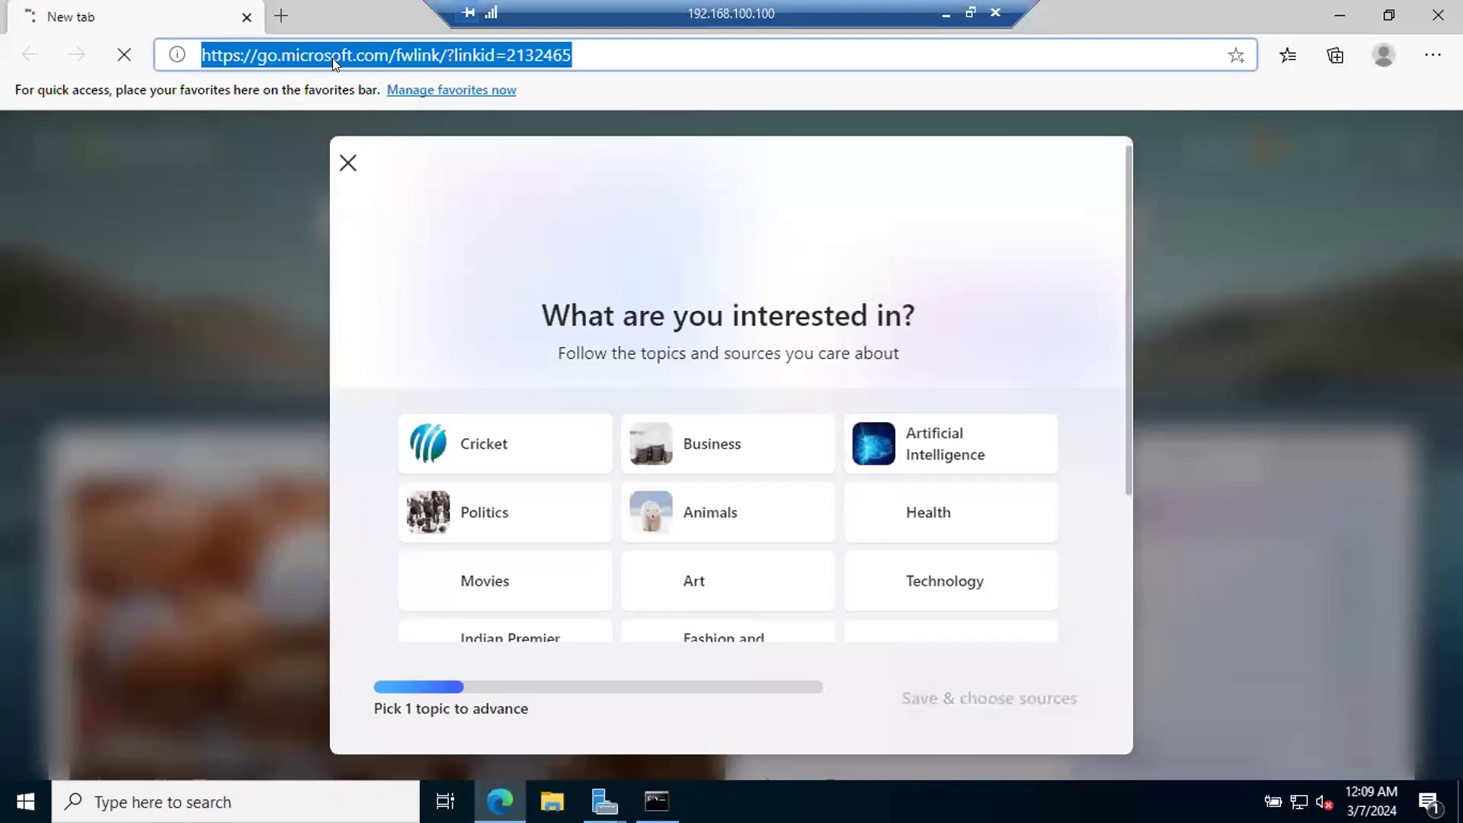
{"action": "type", "text": "g"}
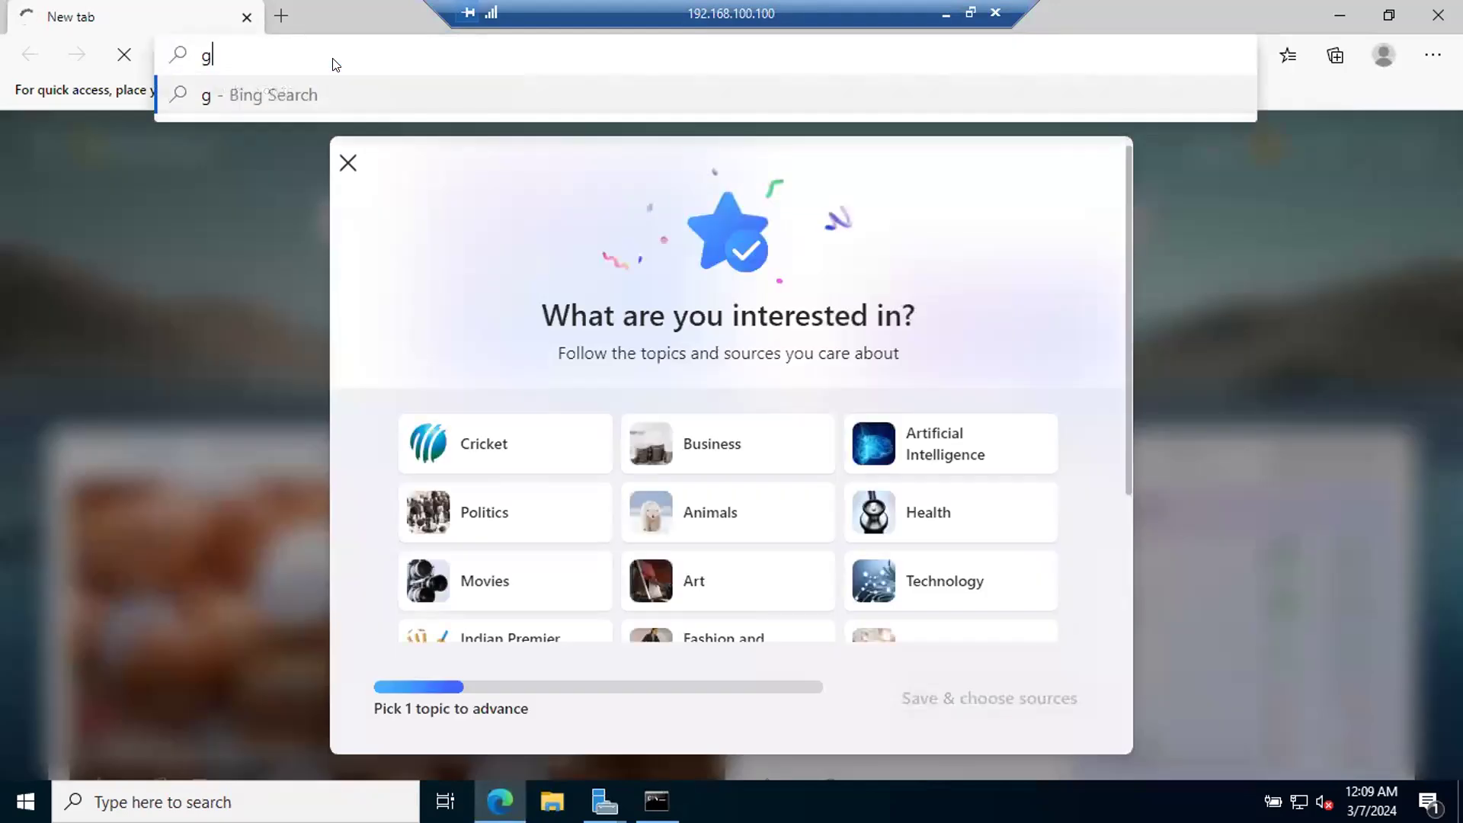
{"action": "type", "text": "oogle"}
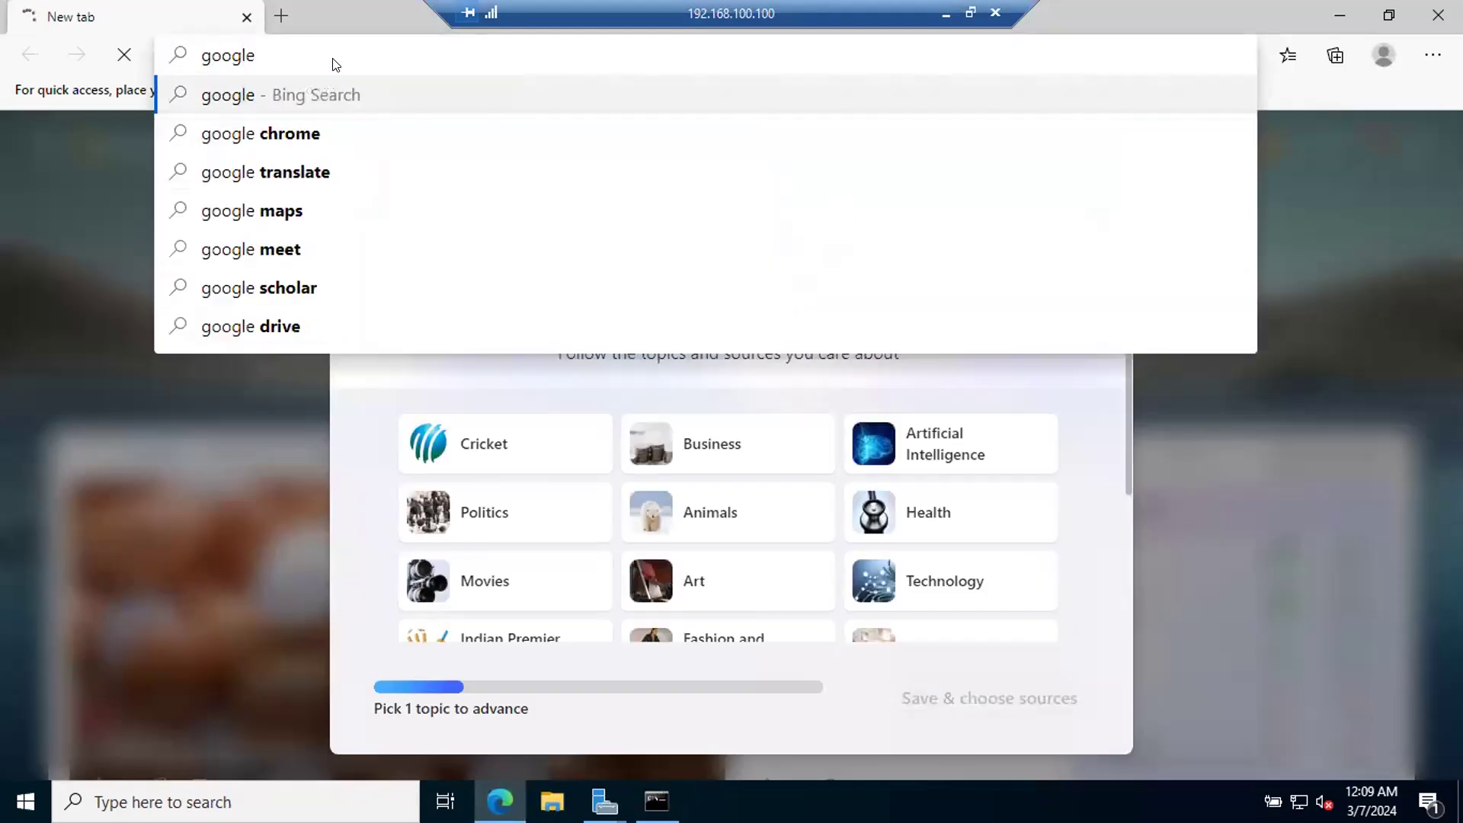
{"action": "key", "text": "Return"}
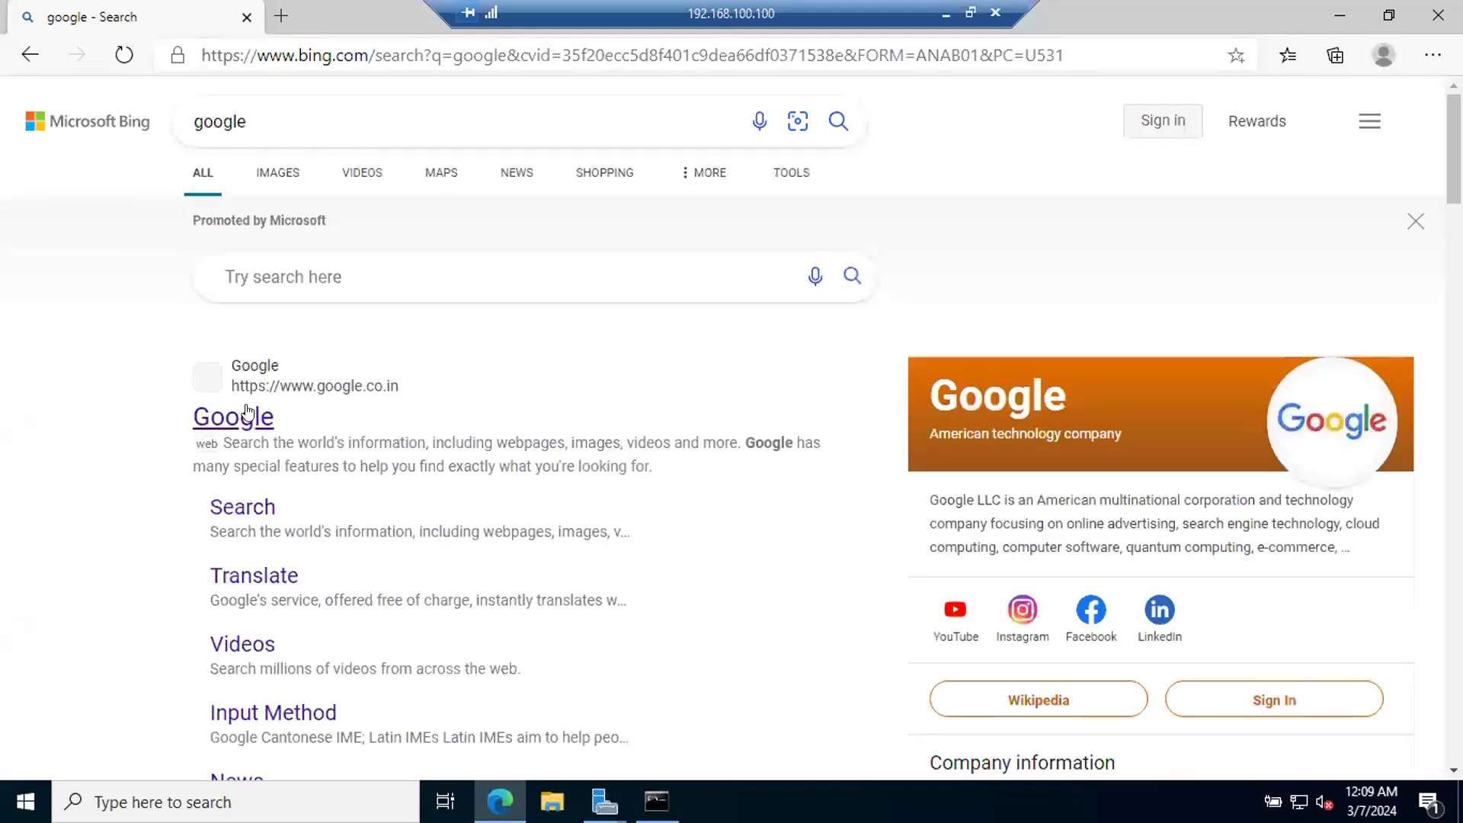
{"action": "left_click", "coordinate": [233, 419]}
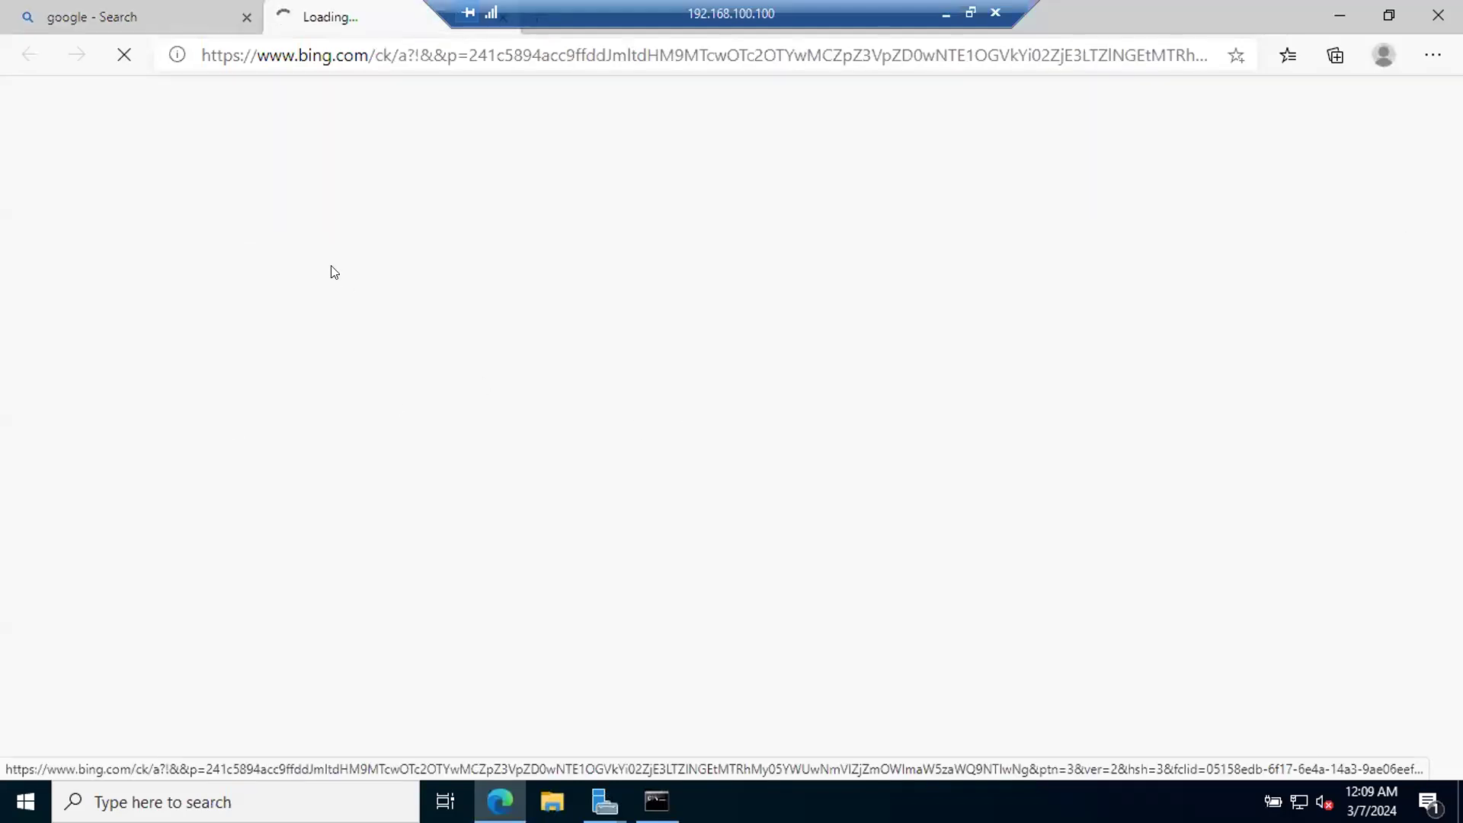
Step: Close the original google search tab, check the domain controller installation progress on DC-01, and return to the browser
{"action": "left_click", "coordinate": [180, 8]}
{"action": "left_click", "coordinate": [246, 18]}
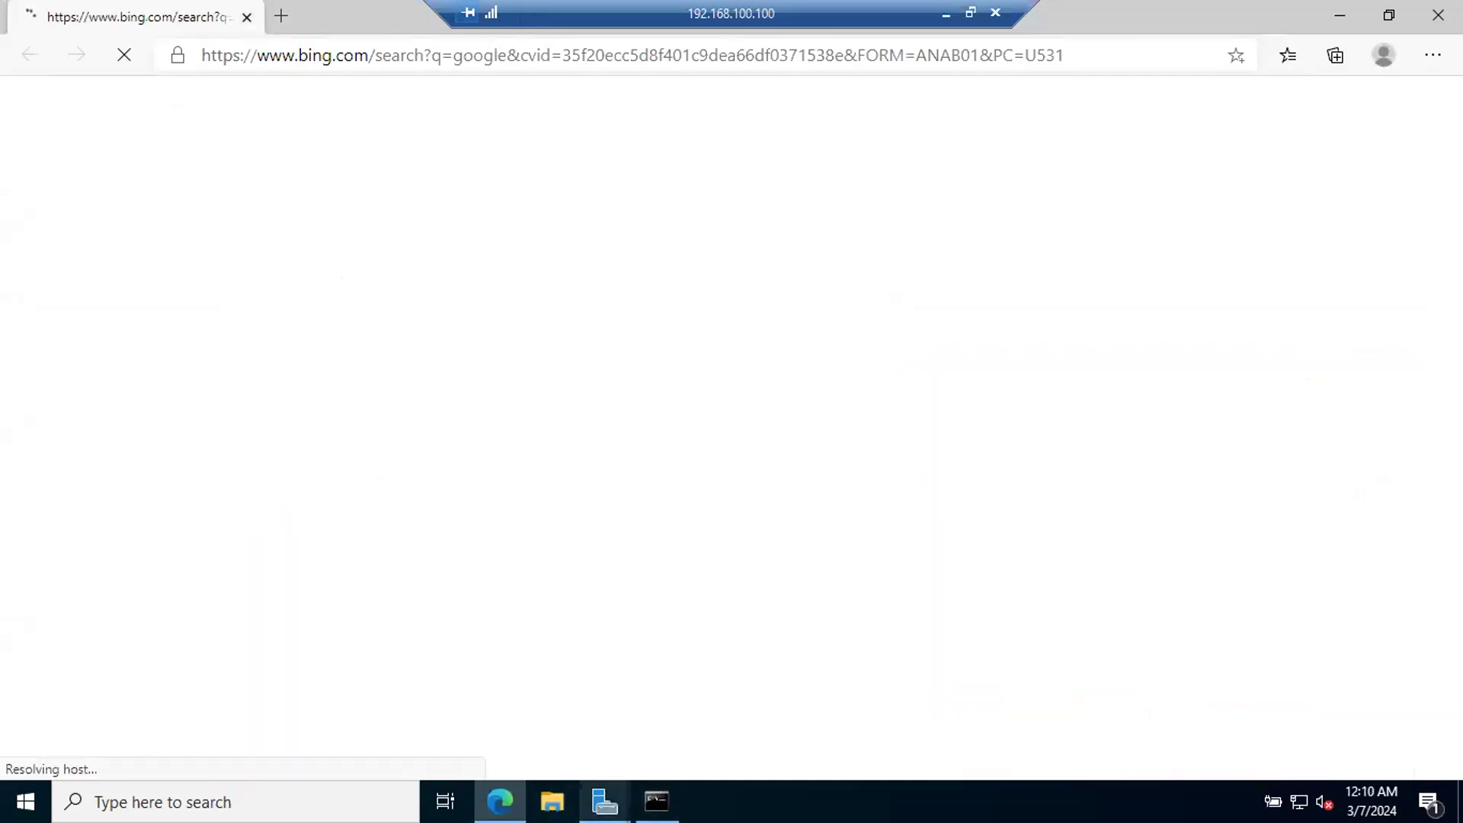
{"action": "left_click", "coordinate": [607, 796]}
{"action": "left_click", "coordinate": [784, 709]}
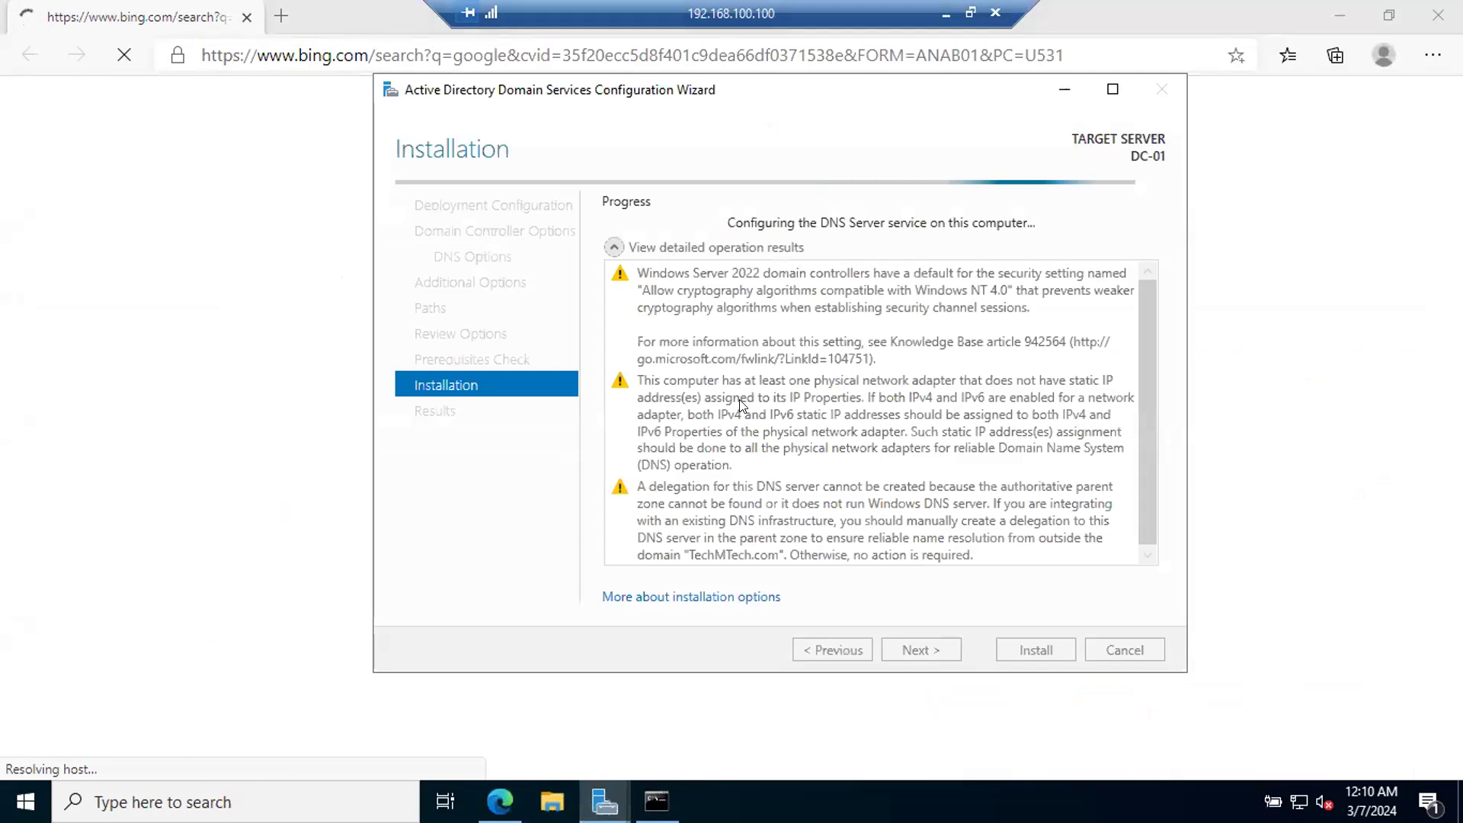
{"action": "left_click", "coordinate": [124, 234]}
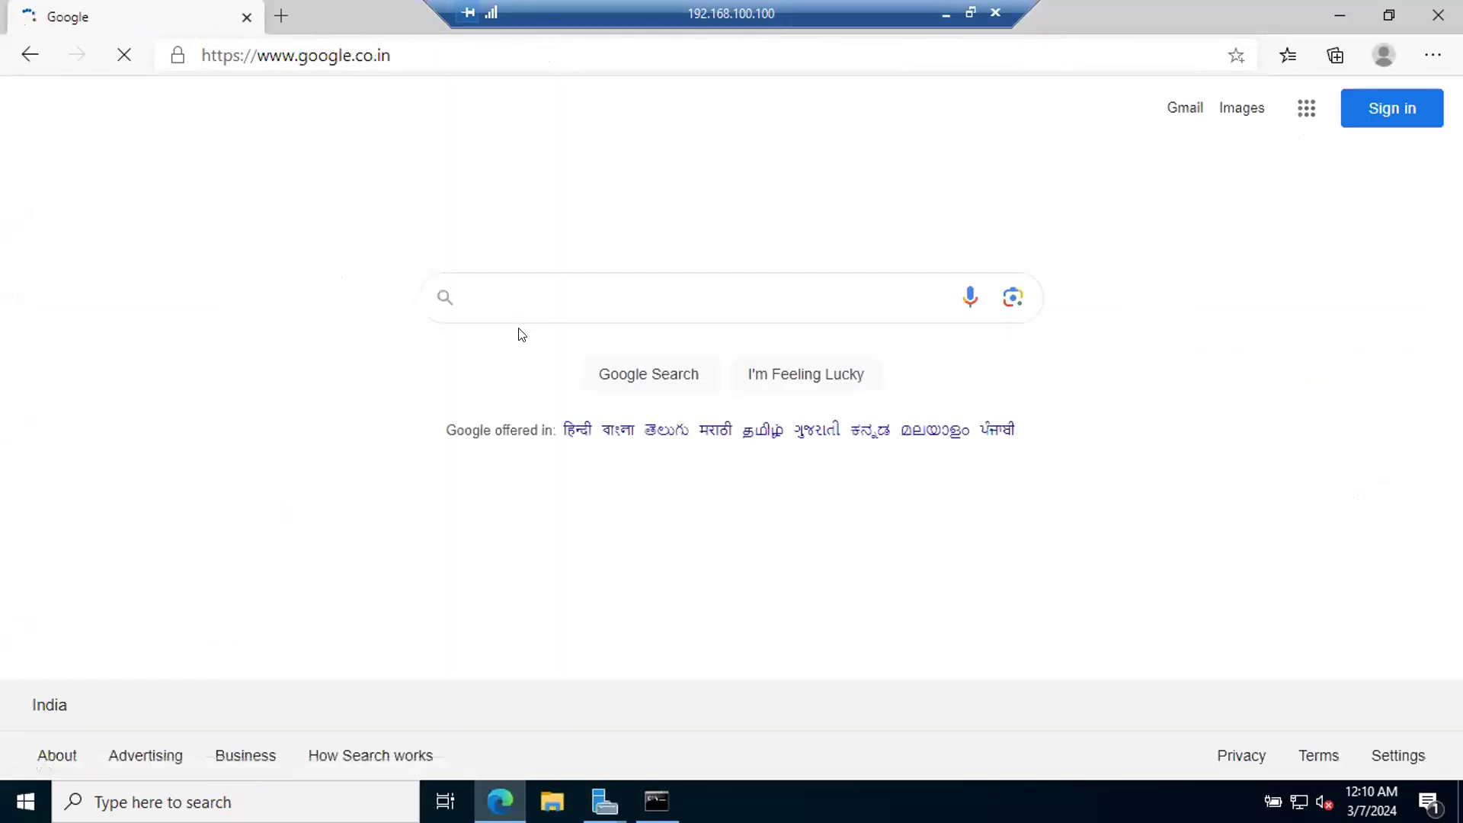
Step: Search Google for "whatismyipaddress" and open the whatismyipaddress.com site
{"action": "type", "text": "wh"}
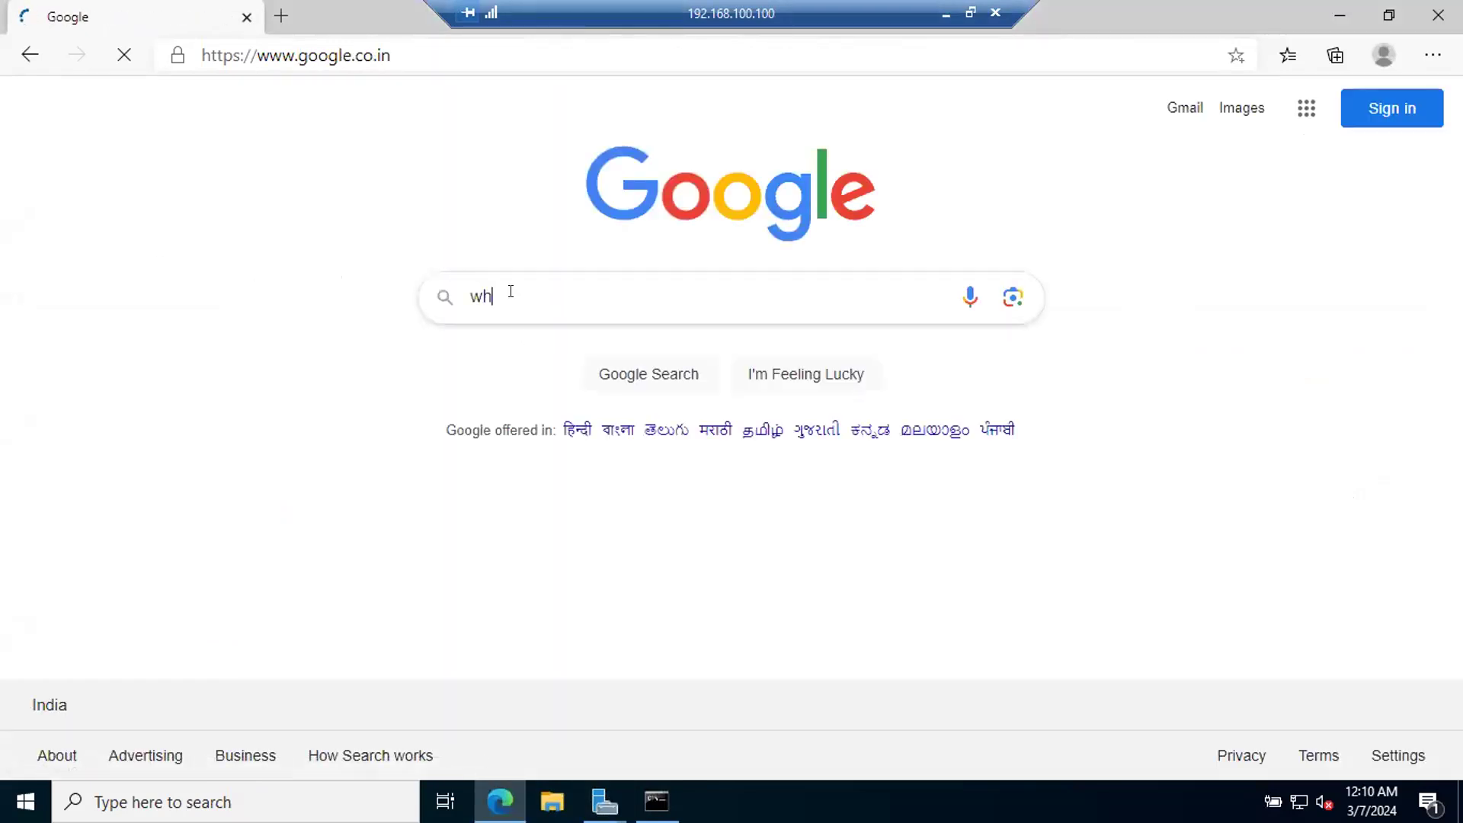
{"action": "type", "text": "atis"}
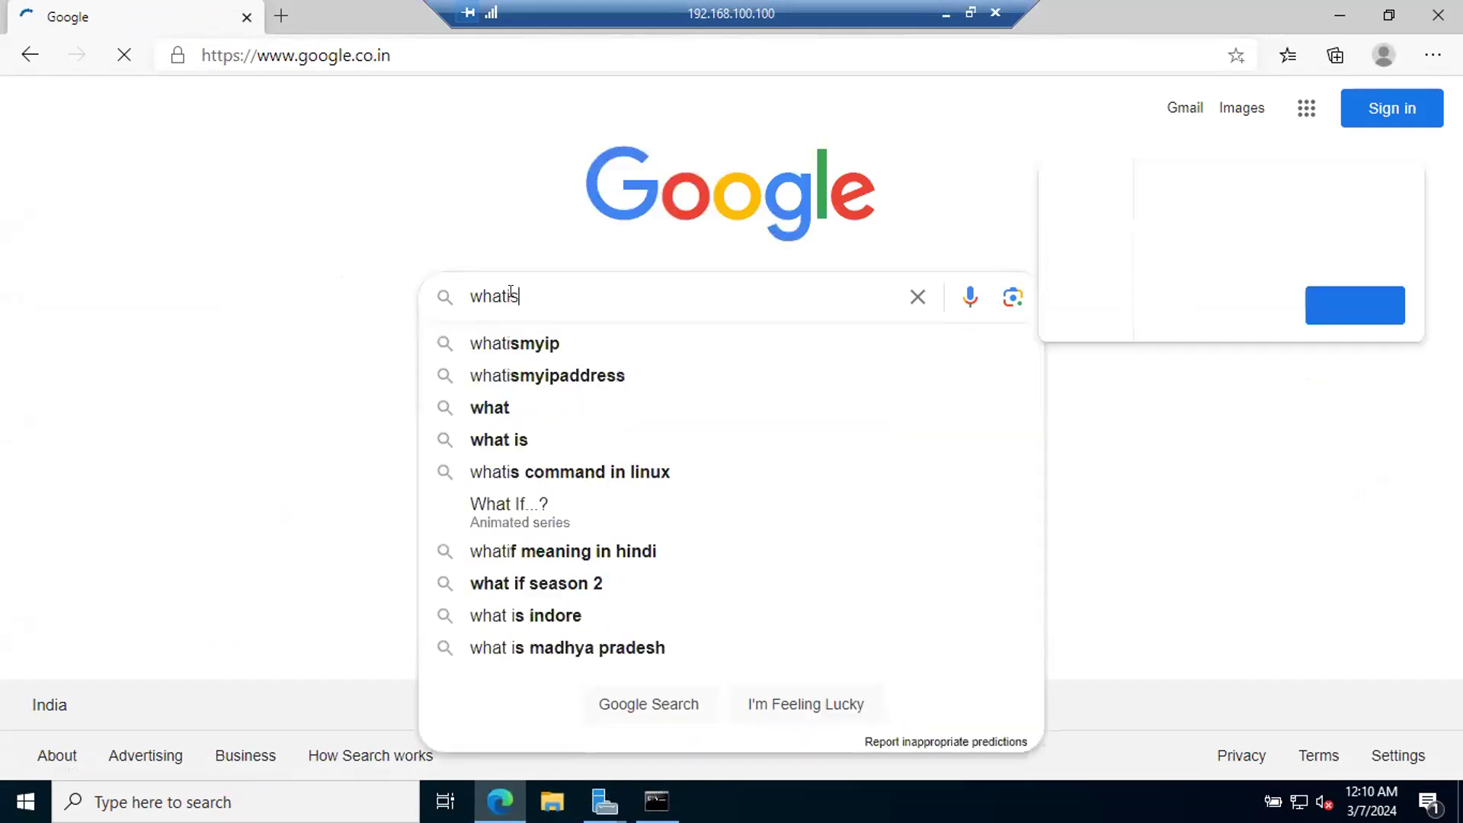
{"action": "key", "text": "Down"}
{"action": "key", "text": "Down"}
{"action": "key", "text": "Return"}
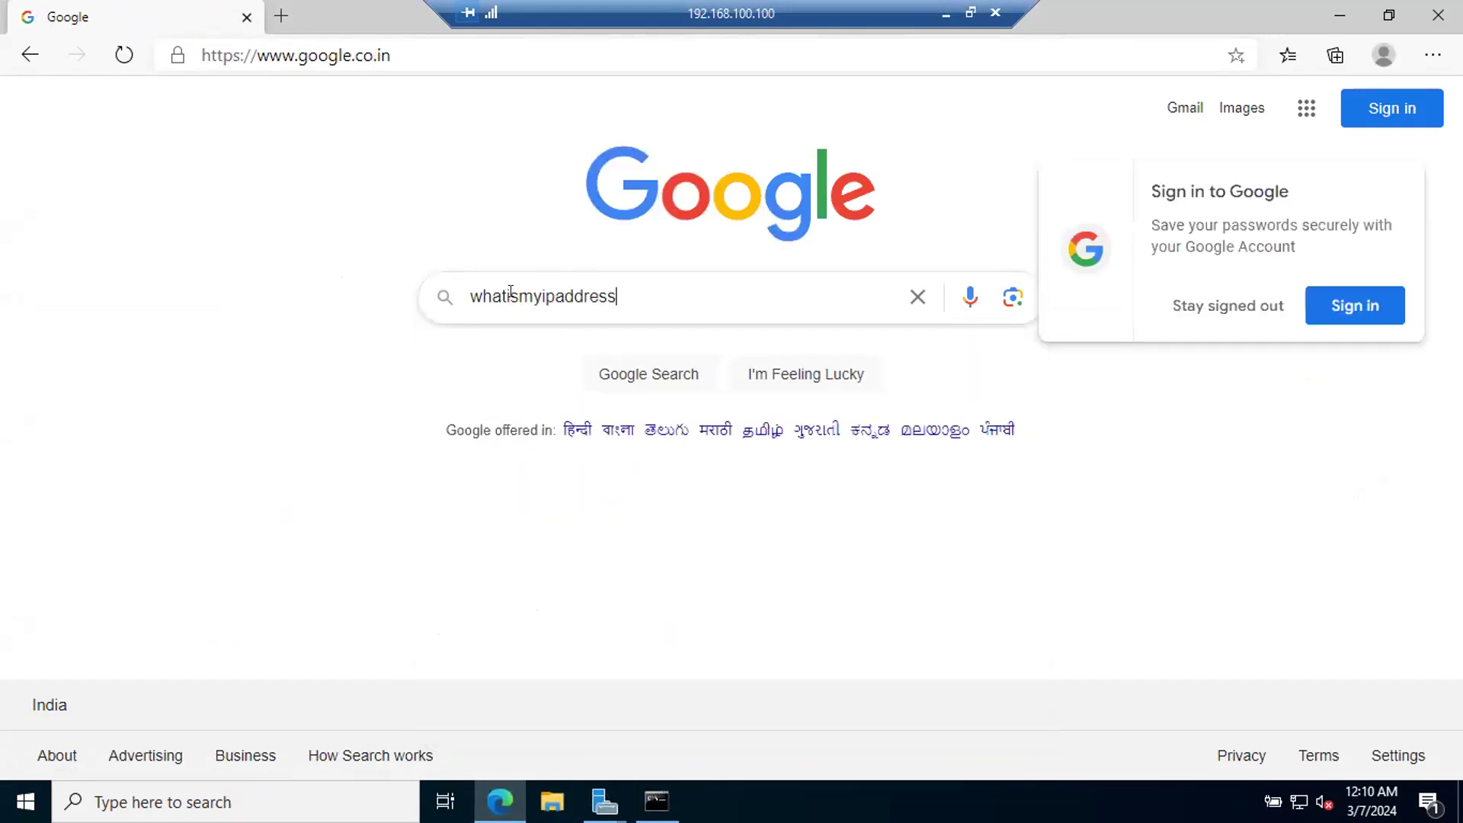
{"action": "left_click", "coordinate": [356, 318]}
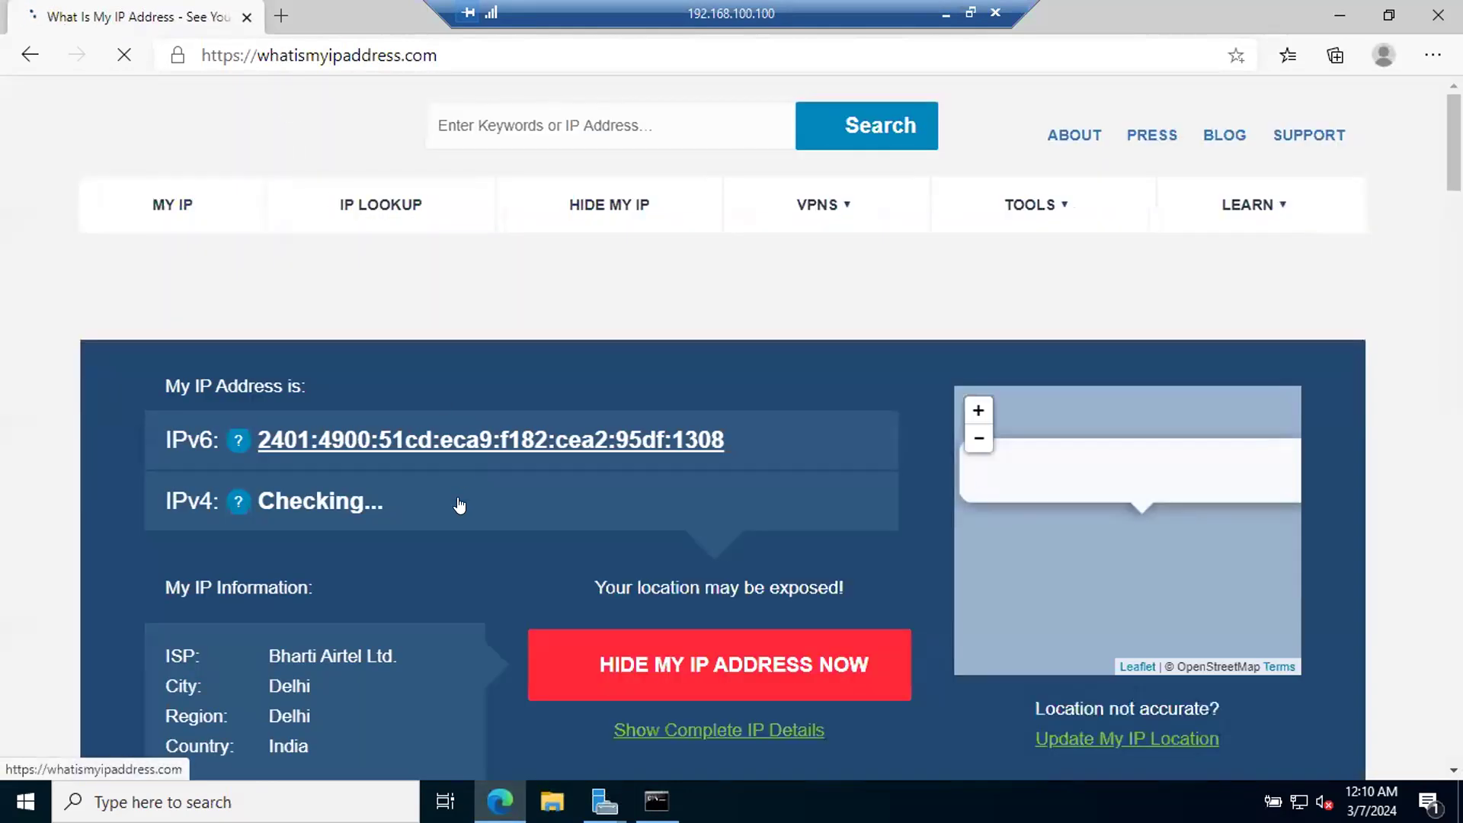
Step: Copy the public IPv6 address shown on the whatismyipaddress.com page
{"action": "right_click", "coordinate": [571, 443]}
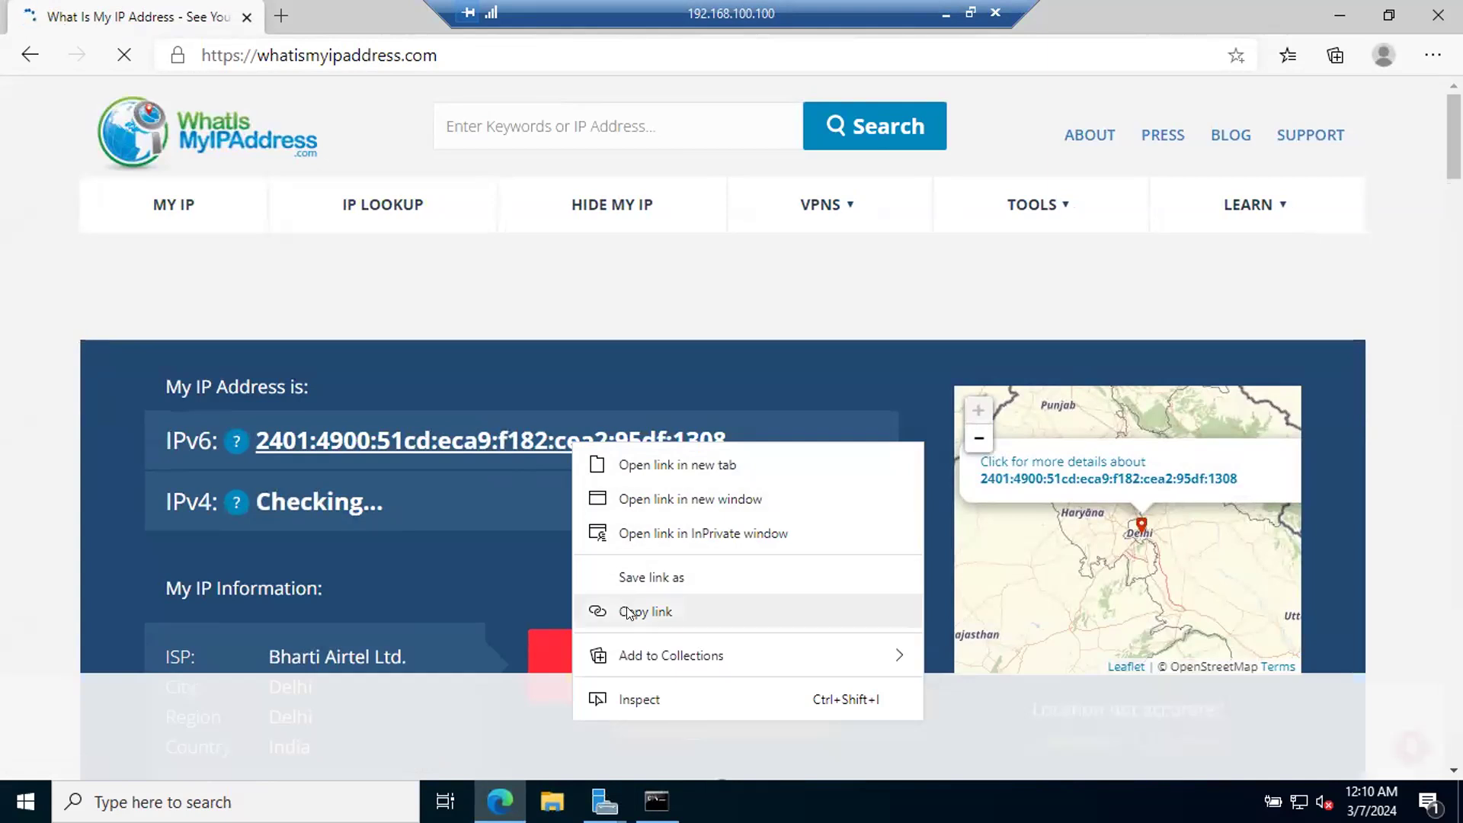
{"action": "left_click", "coordinate": [771, 412]}
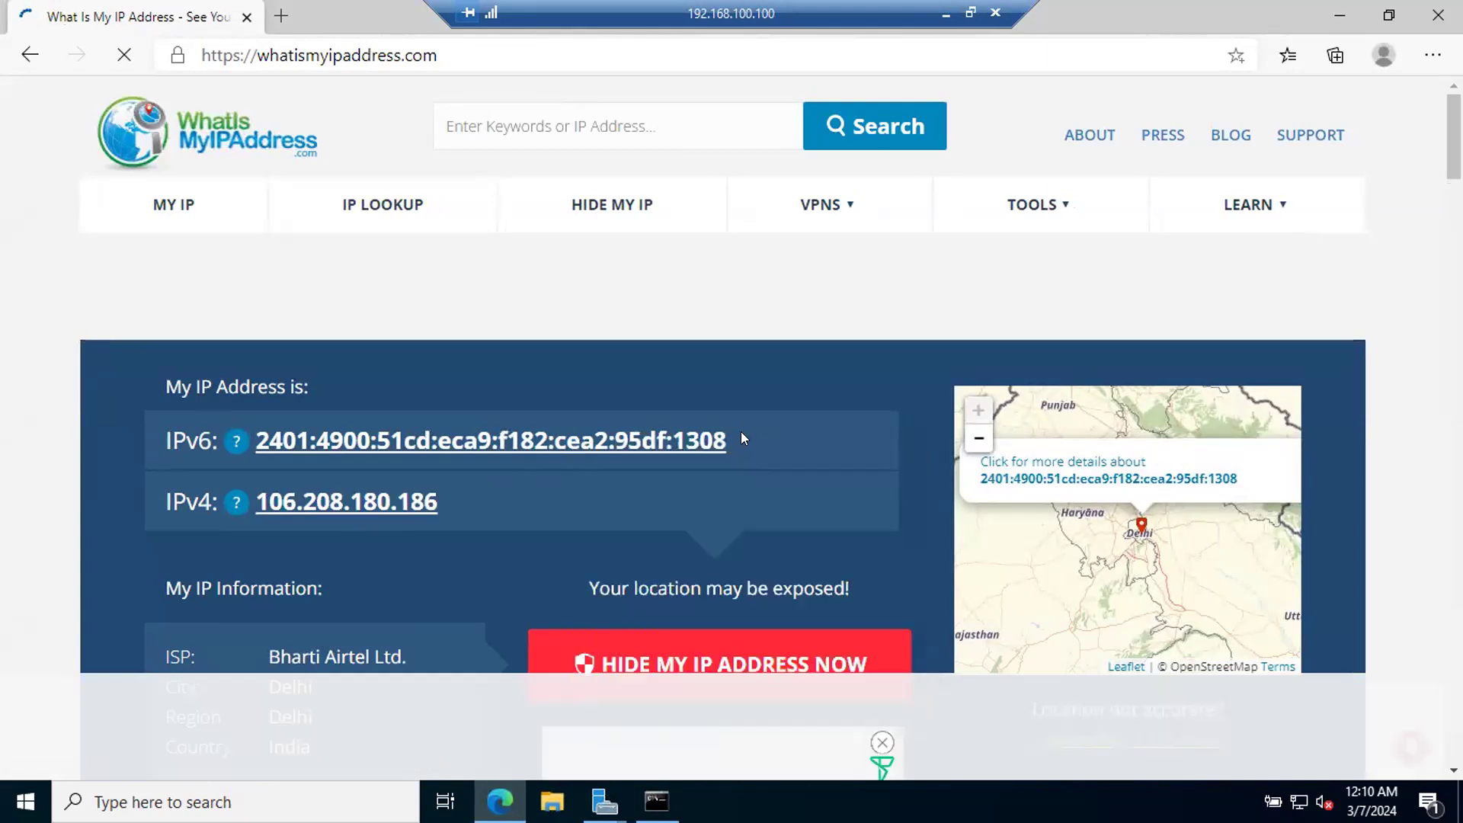
{"action": "left_click_drag", "start_coordinate": [730, 436], "coordinate": [260, 442]}
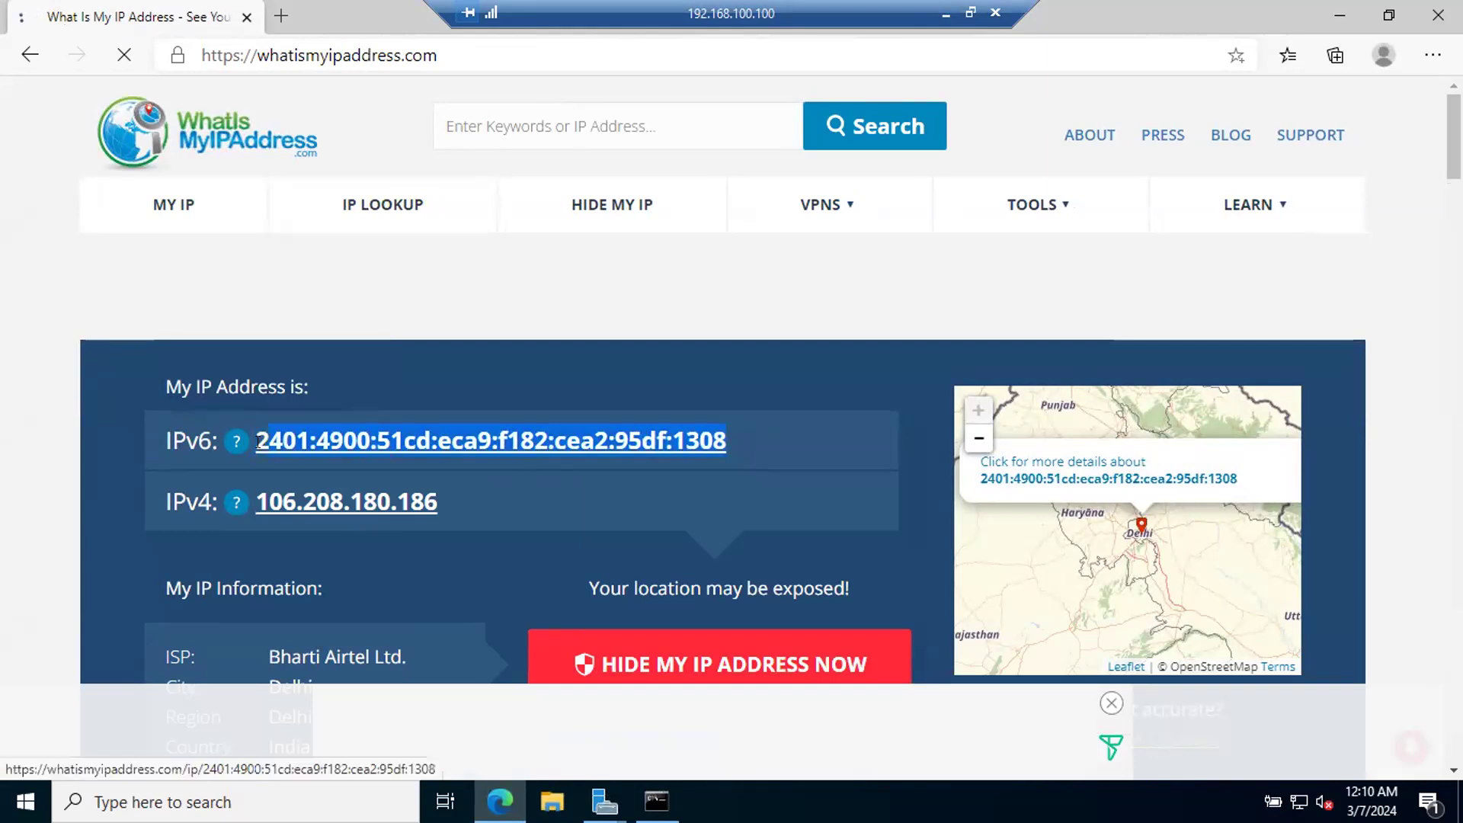
{"action": "right_click", "coordinate": [259, 446]}
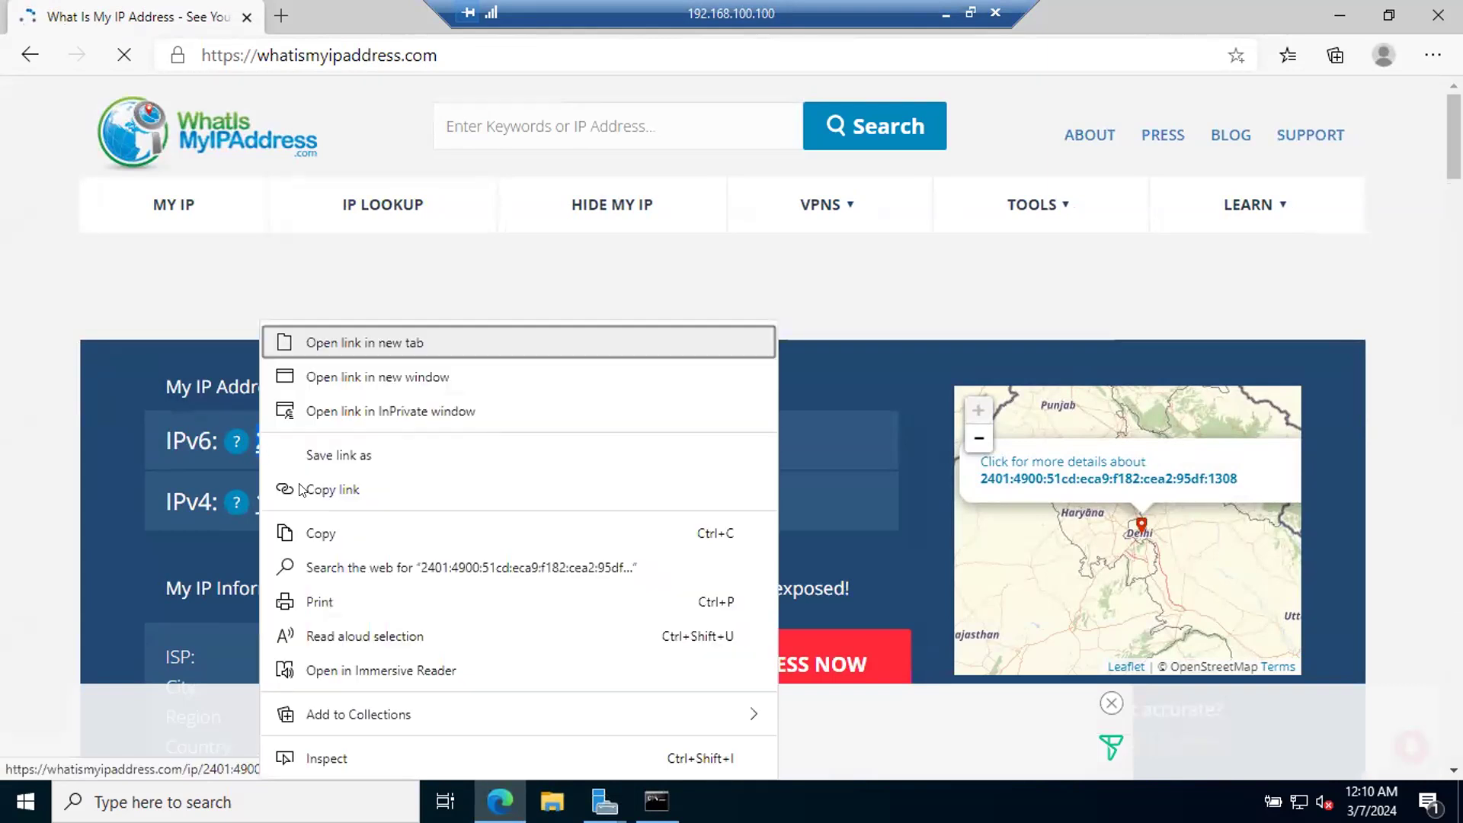
{"action": "left_click", "coordinate": [321, 534]}
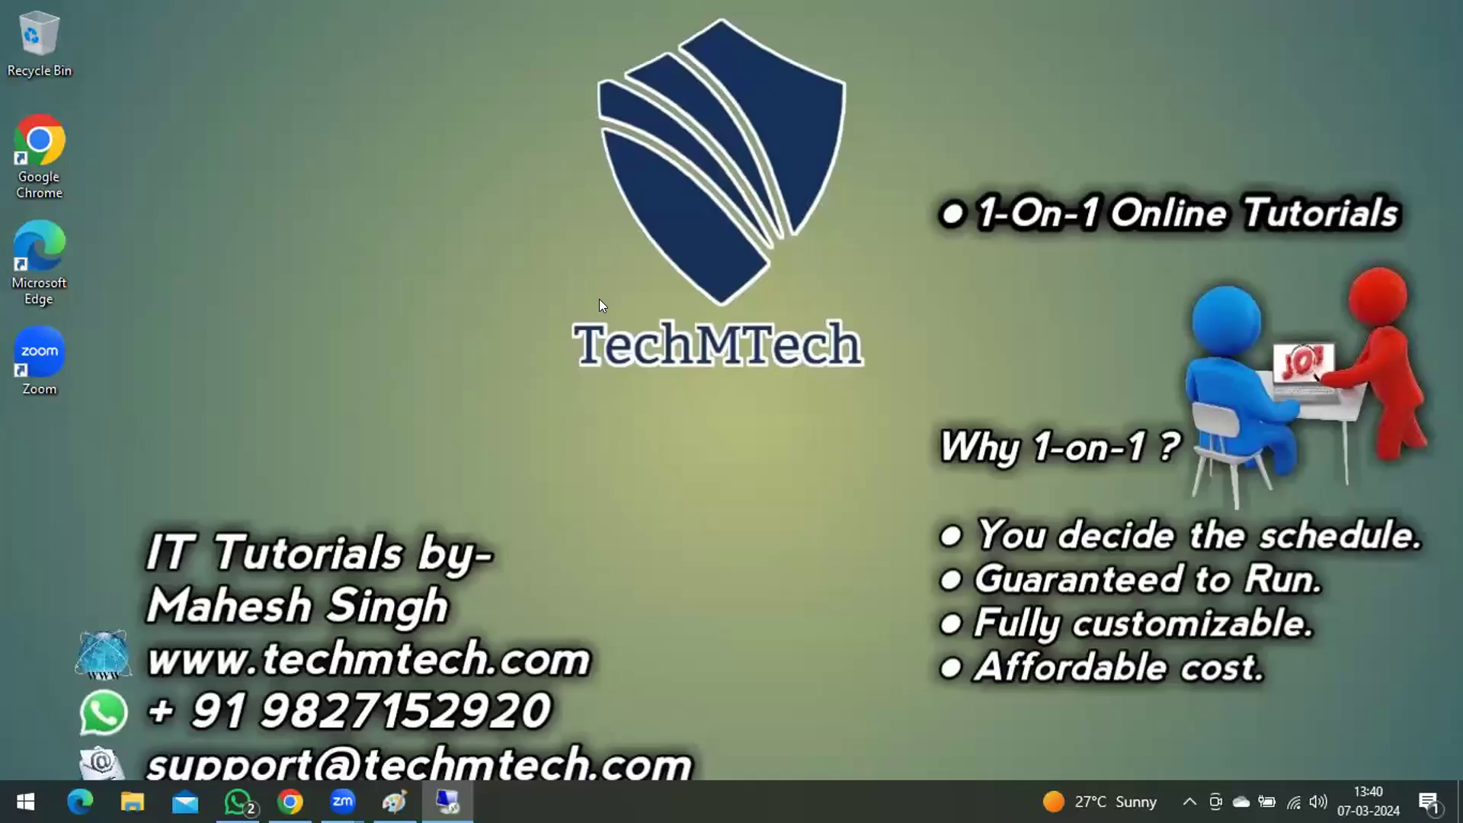
Step: Try a connection from the host computer with Remote Desktop Connection (mstsc) to the copied public IPv6 address, then cancel at the credentials prompt
{"action": "key", "text": "super+r"}
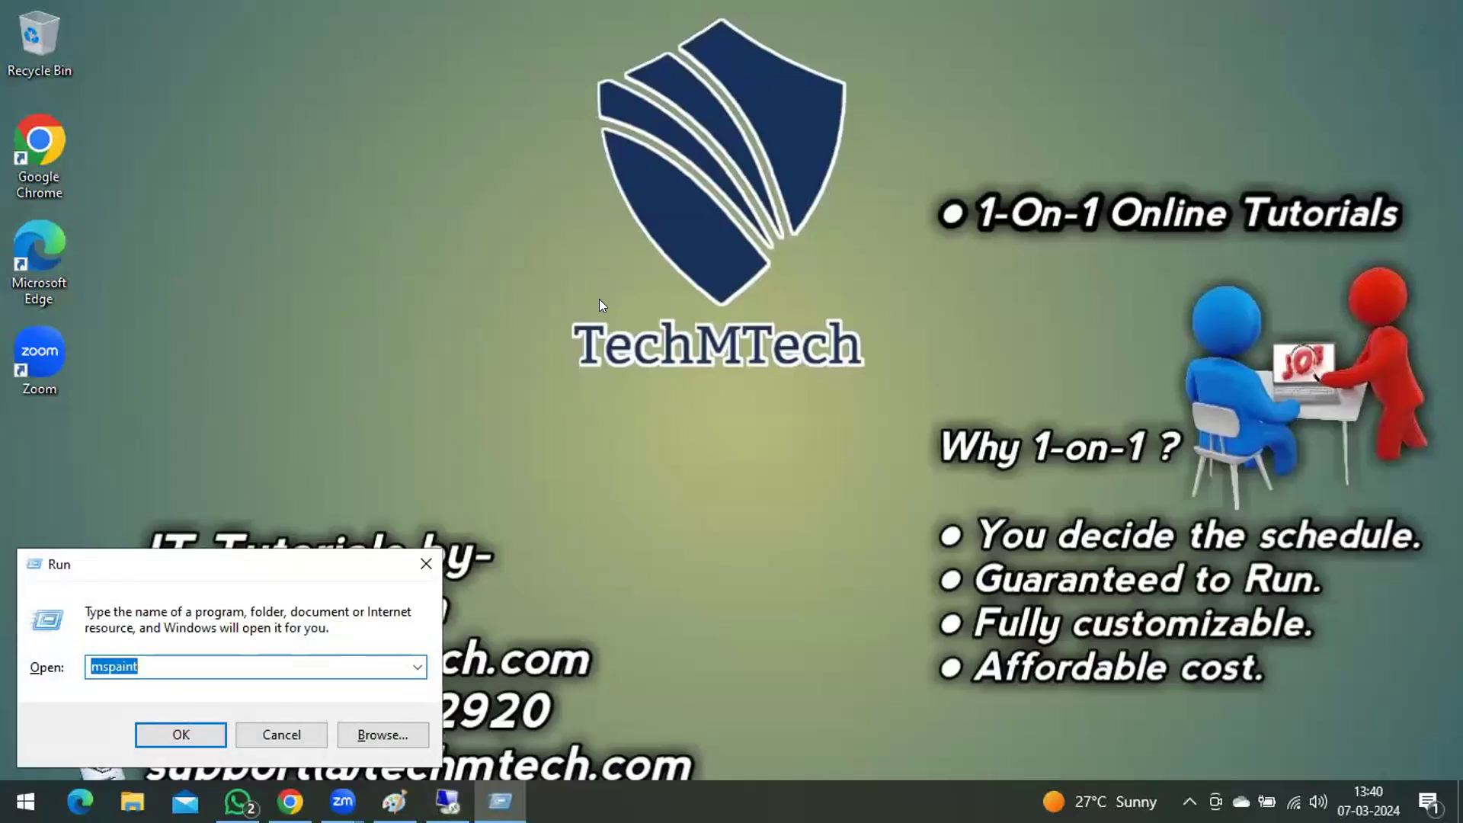
{"action": "type", "text": "ms"}
{"action": "key", "text": "Down"}
{"action": "key", "text": "Down"}
{"action": "key", "text": "Down"}
{"action": "key", "text": "Down"}
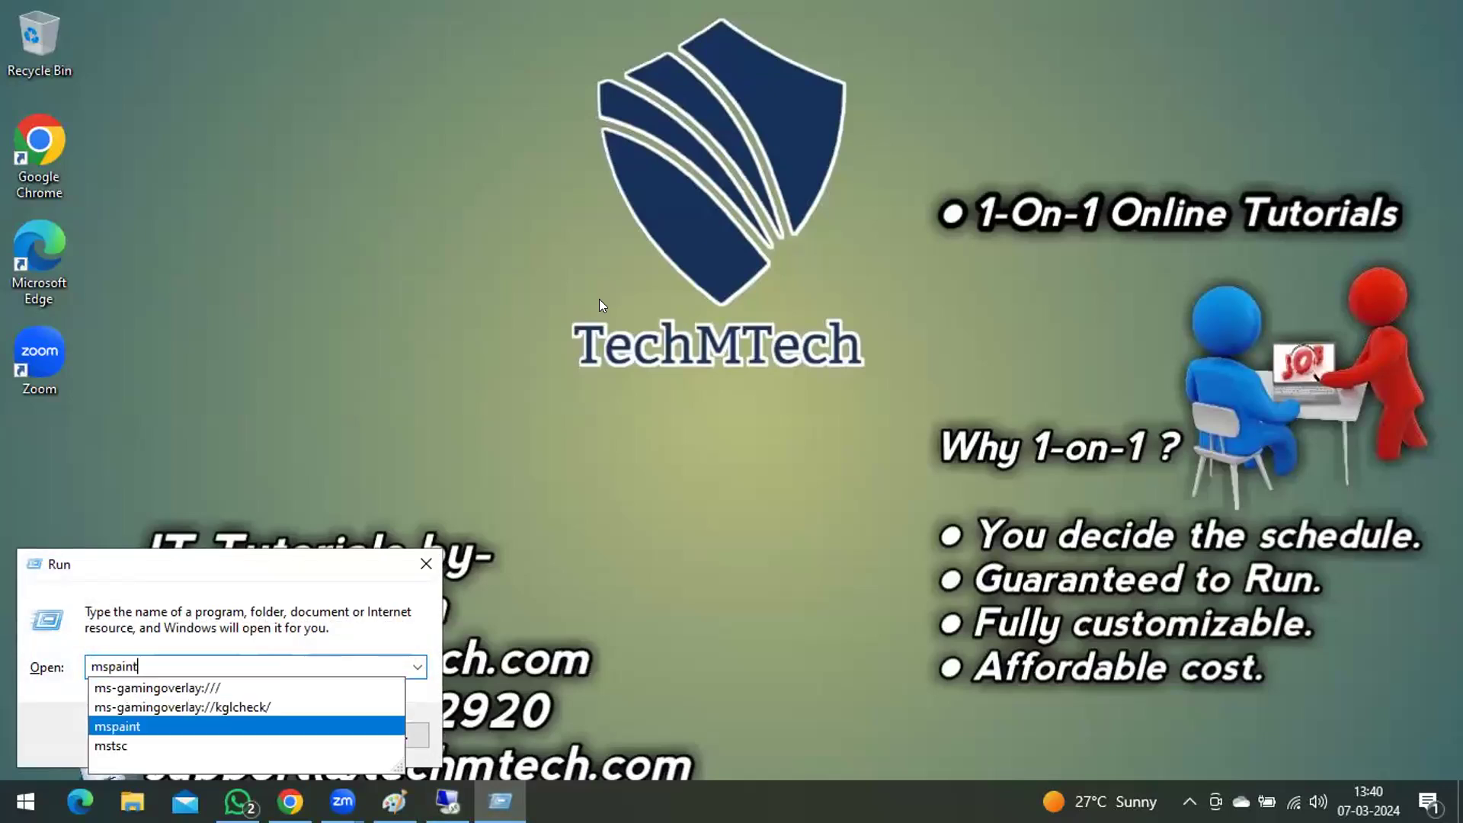
{"action": "key", "text": "Return"}
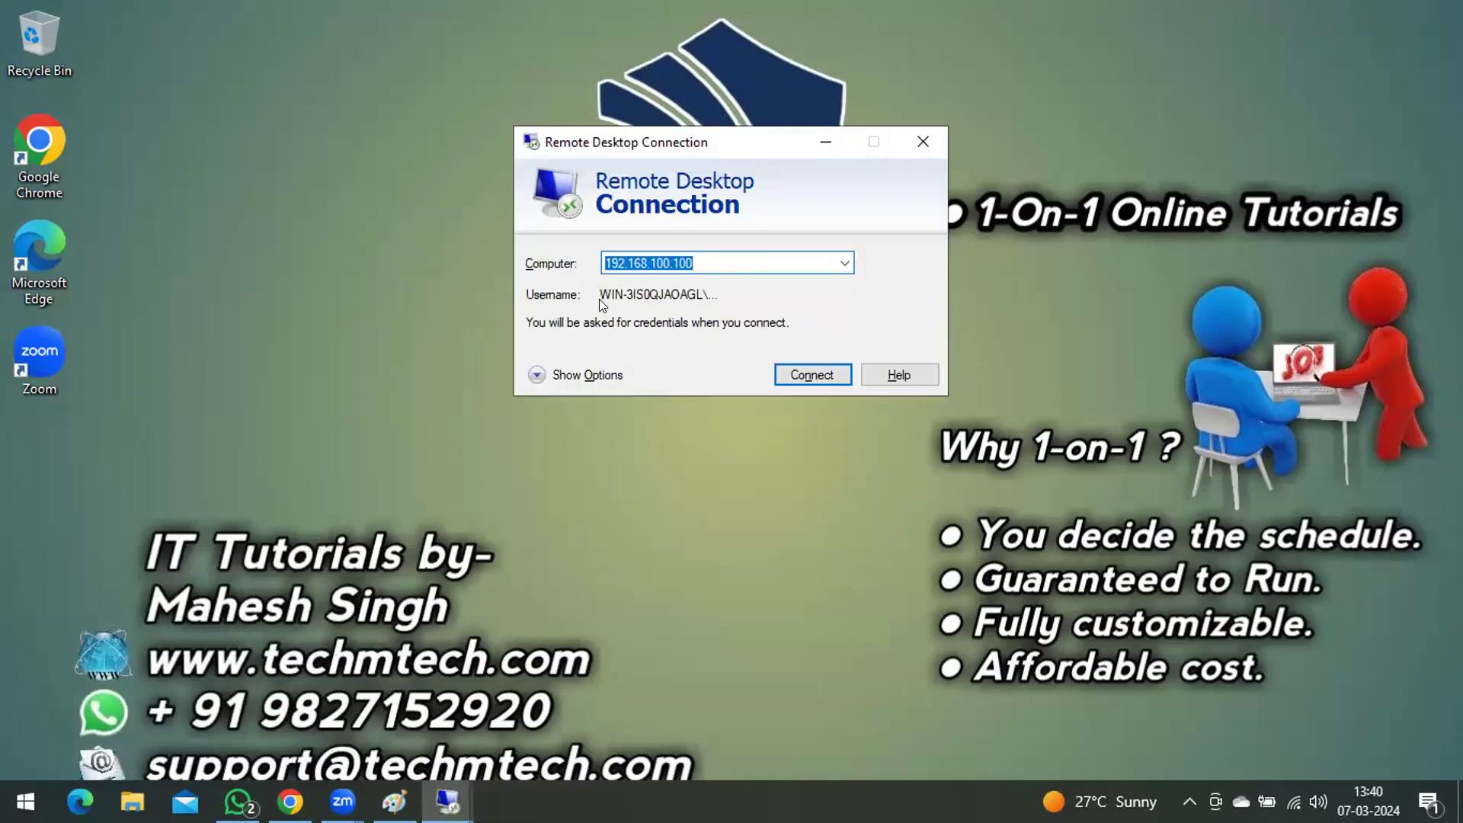
{"action": "key", "text": "ctrl+v"}
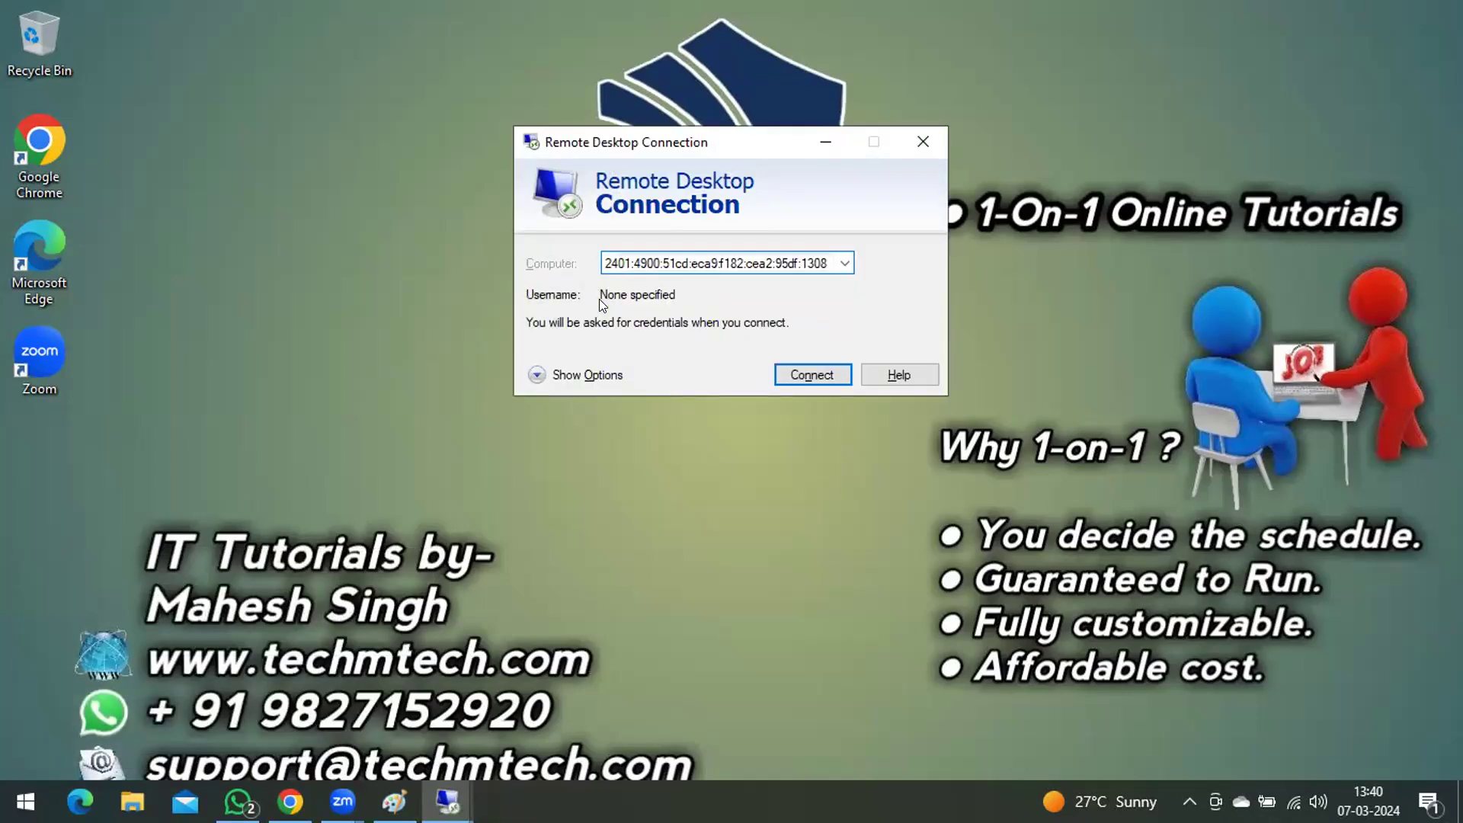
{"action": "key", "text": "Return"}
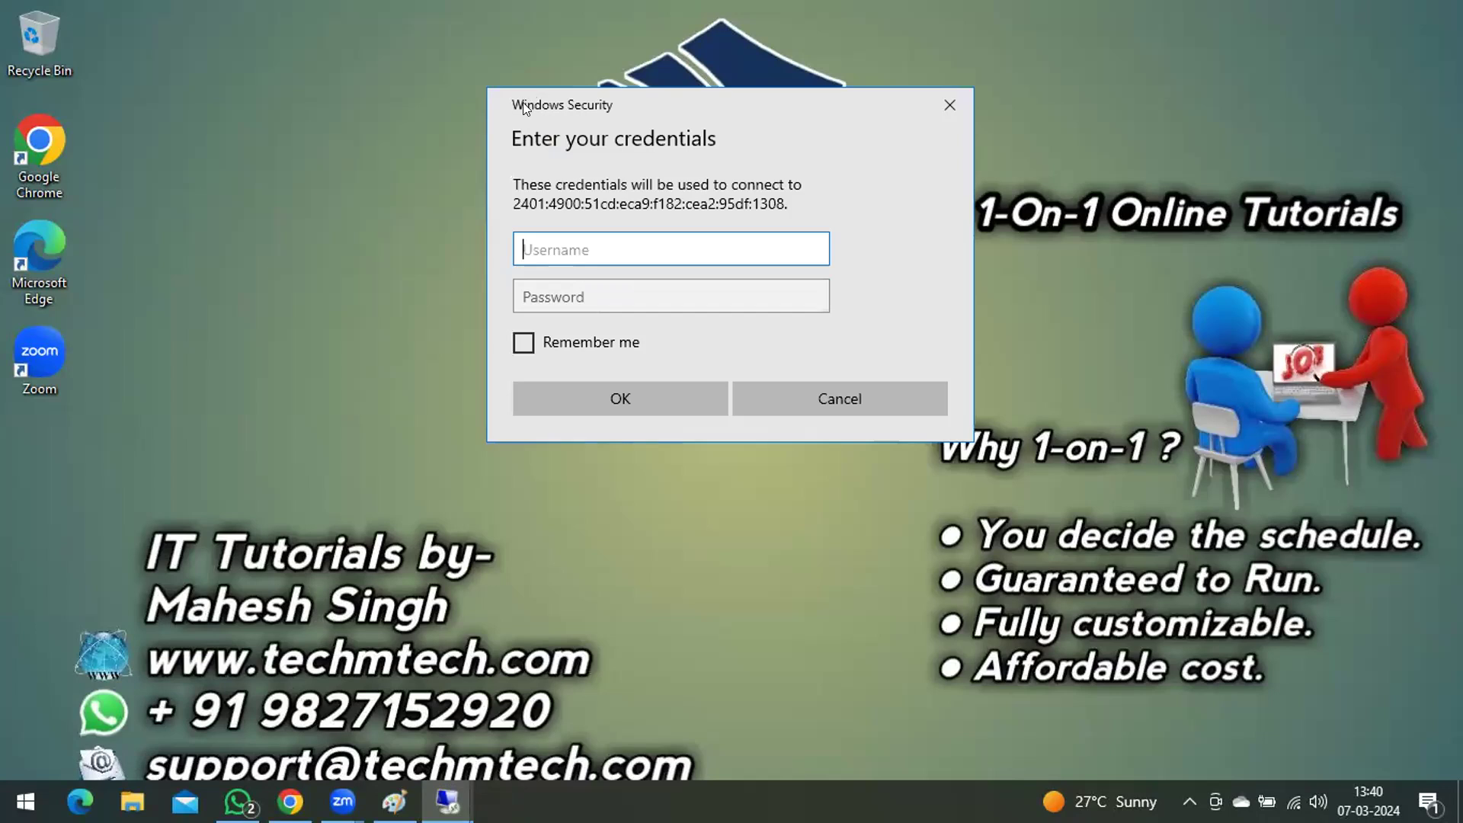
{"action": "left_click_drag", "start_coordinate": [522, 102], "coordinate": [53, 74]}
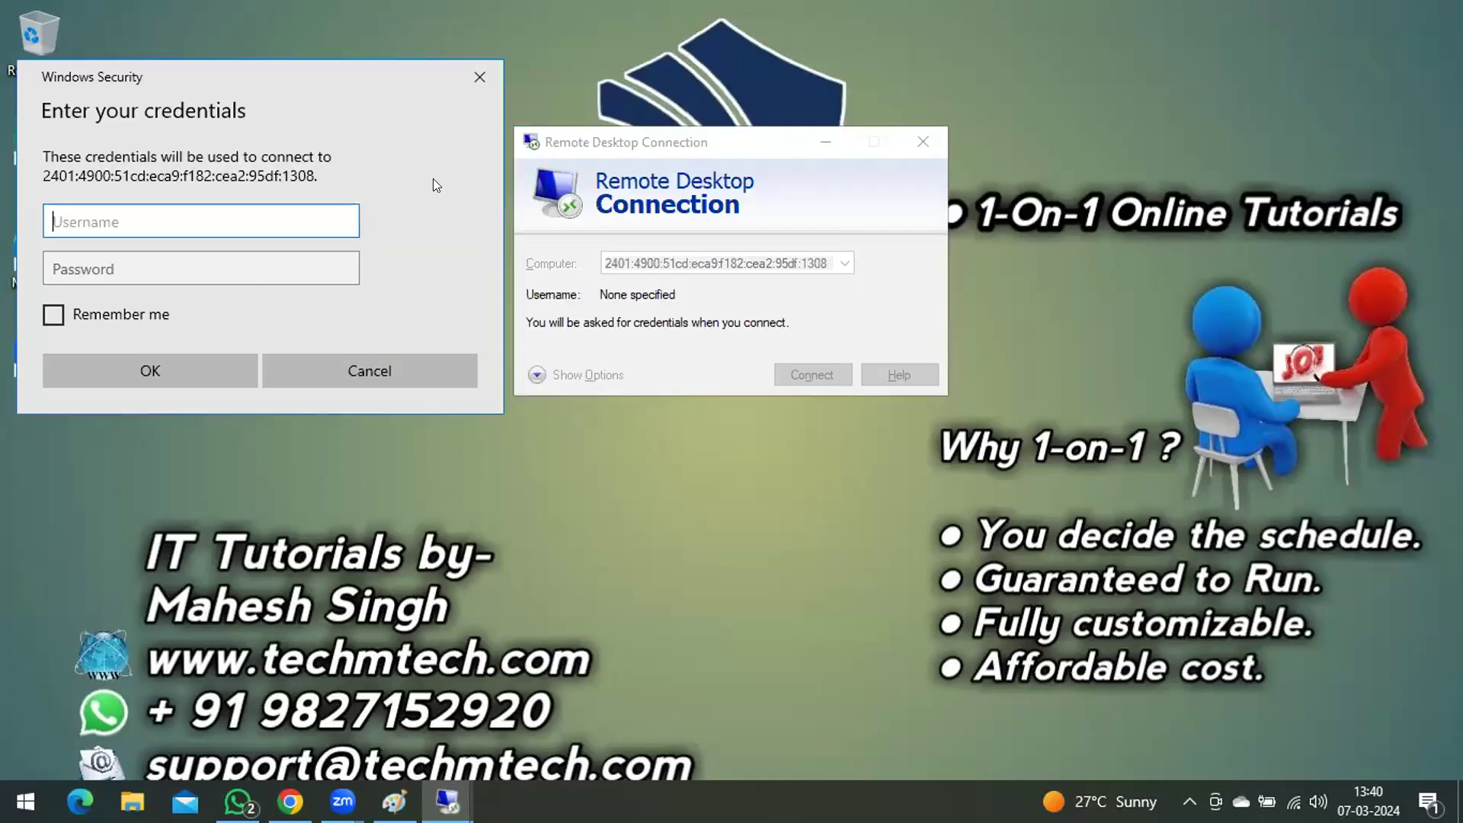
{"action": "left_click", "coordinate": [393, 365]}
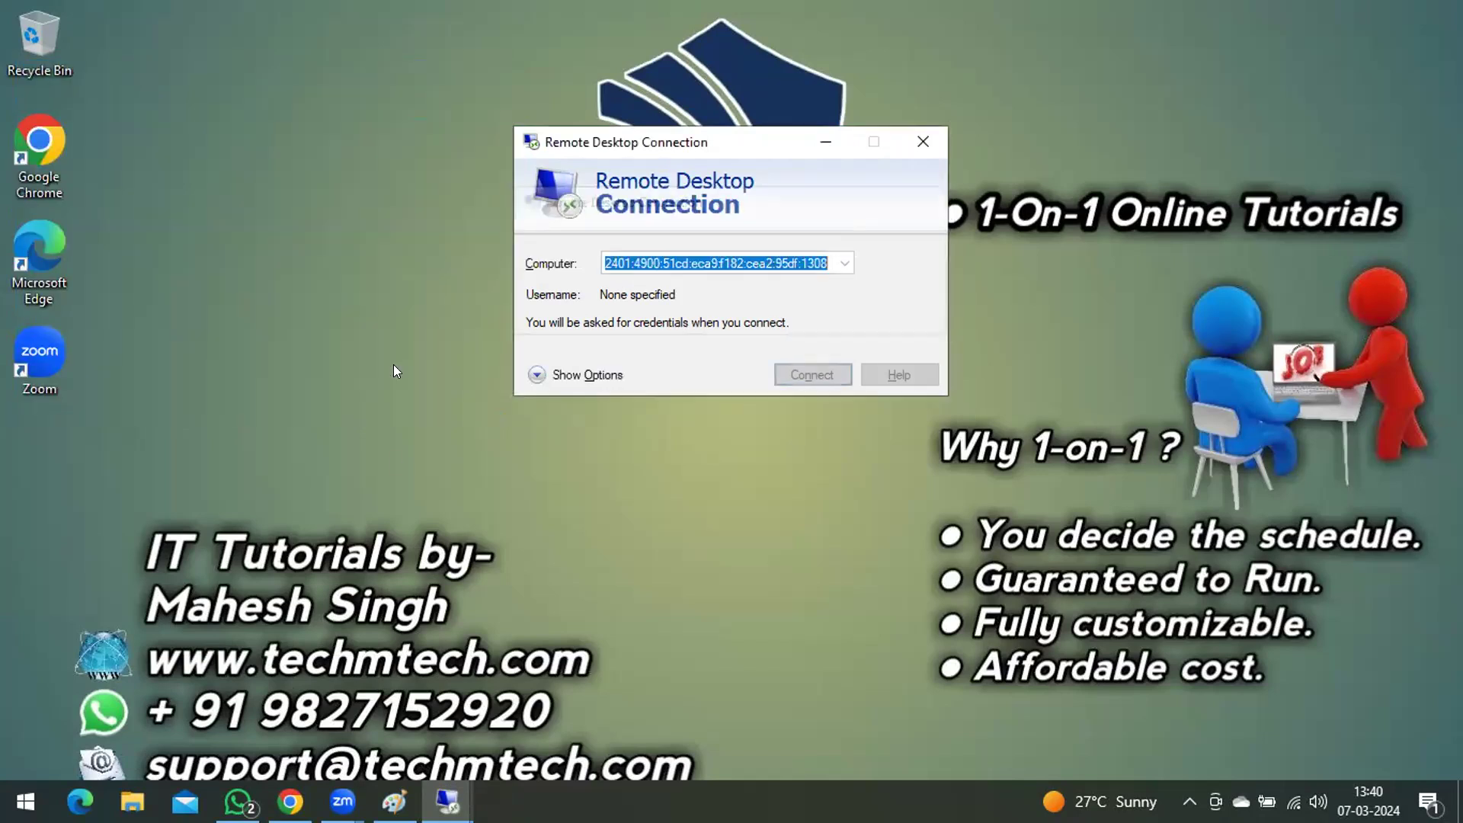
Step: Return to the 192.168.100.100 remote session and bring up the Active Directory Domain Services Configuration Wizard to check its progress
{"action": "left_click", "coordinate": [448, 801]}
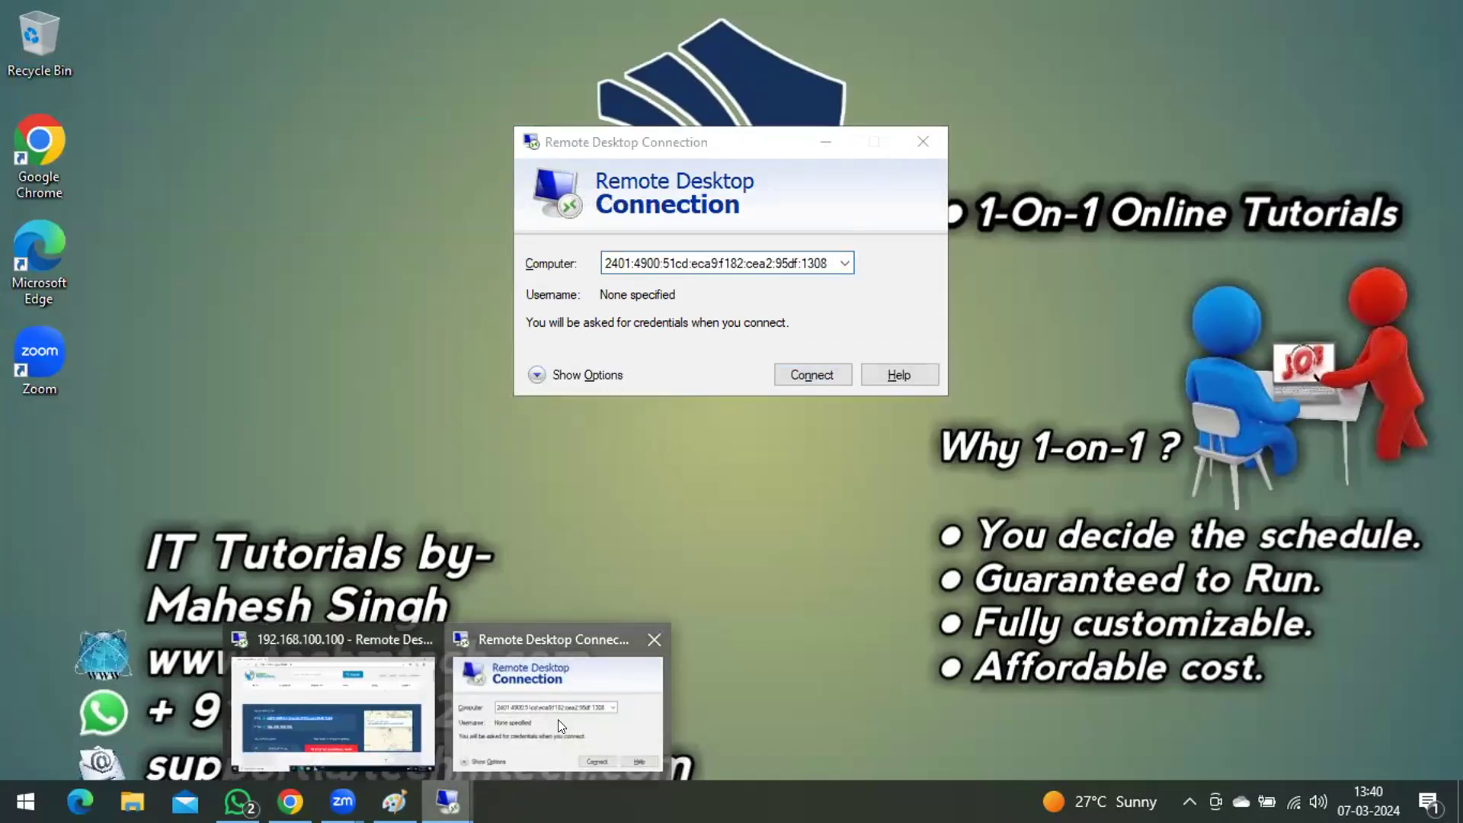
{"action": "left_click", "coordinate": [558, 719]}
{"action": "left_click", "coordinate": [447, 800]}
{"action": "left_click", "coordinate": [297, 665]}
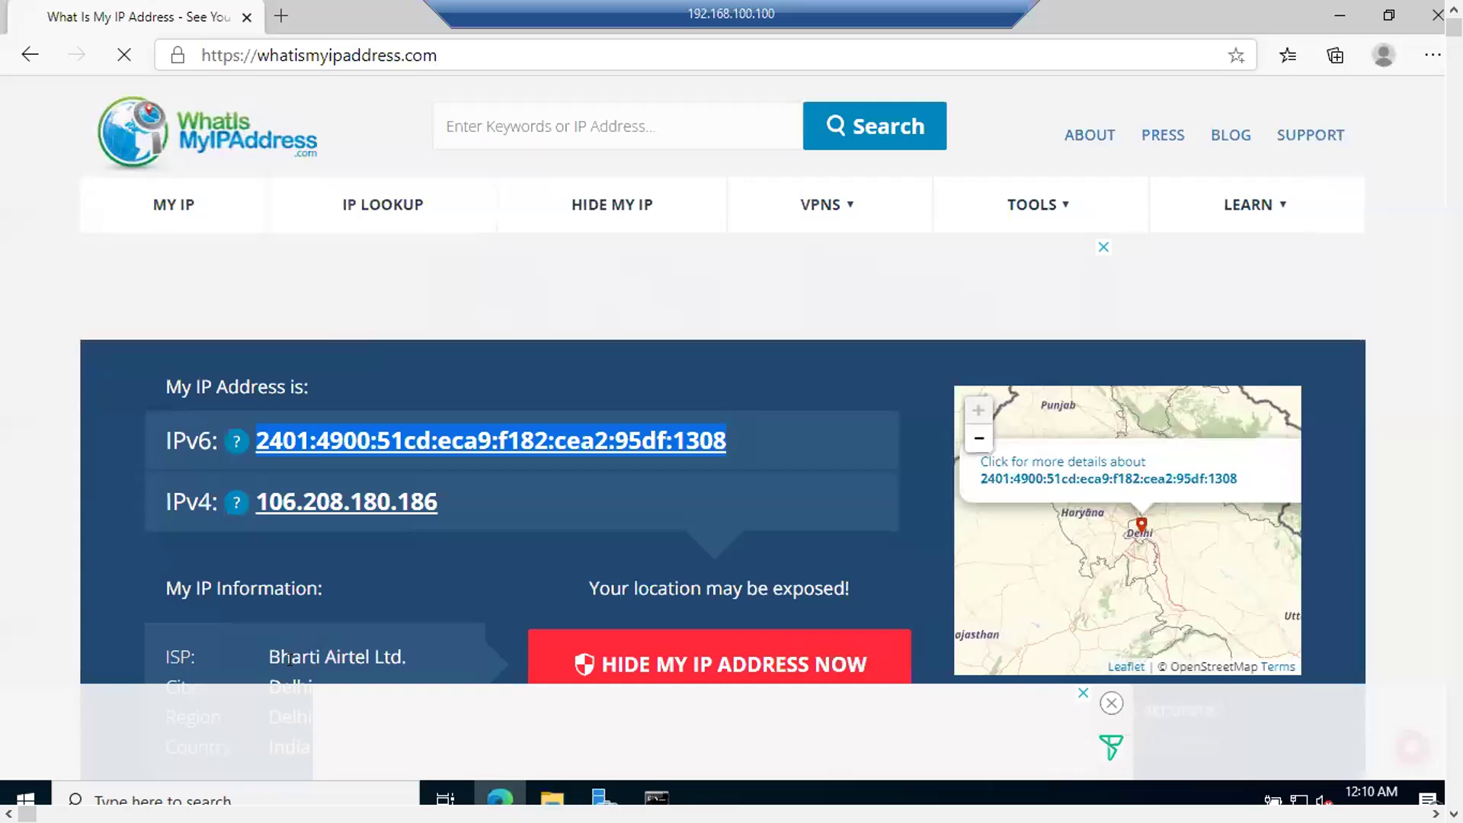
{"action": "left_click", "coordinate": [604, 800]}
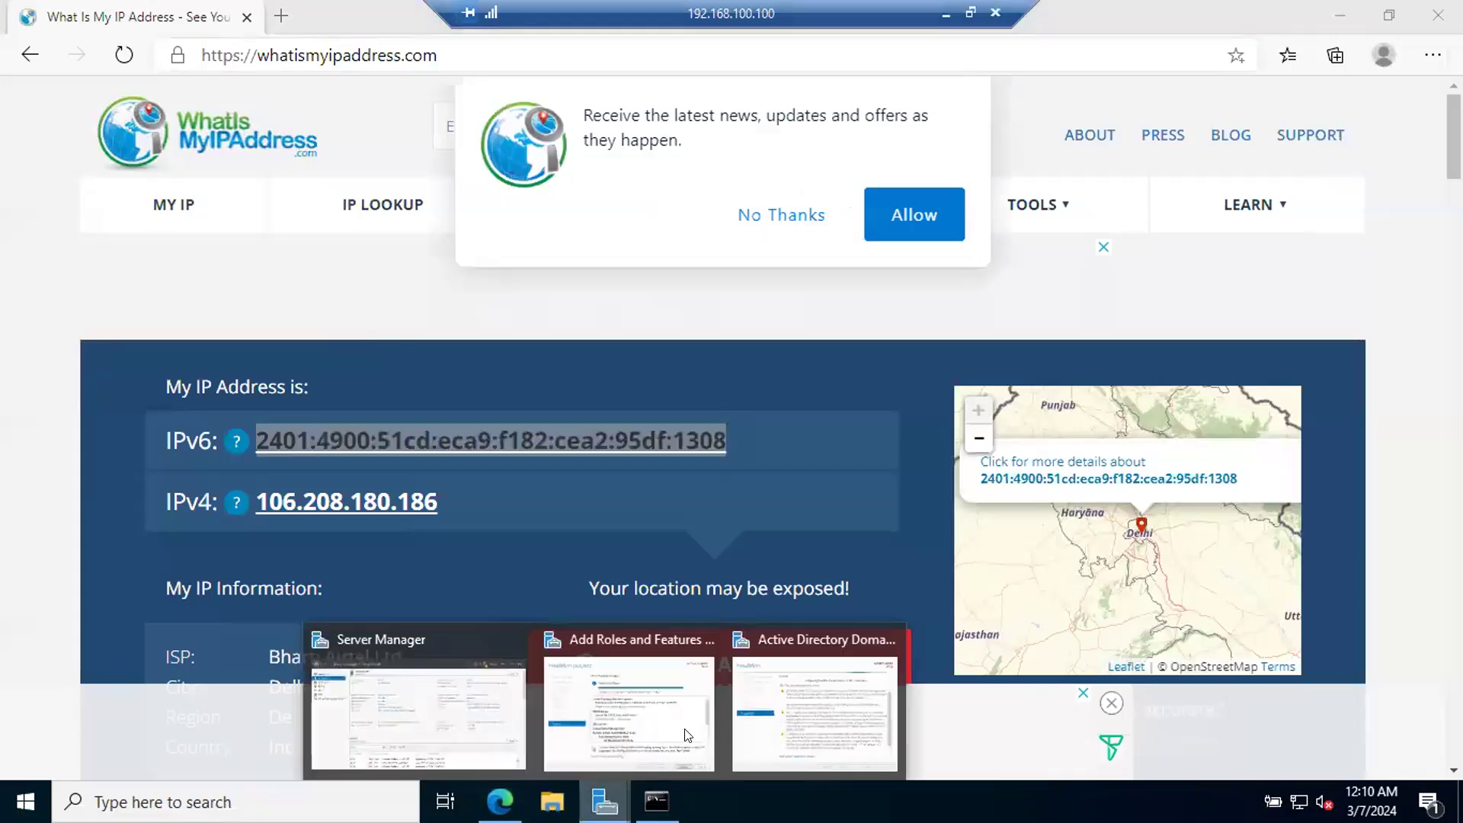
{"action": "left_click", "coordinate": [791, 690]}
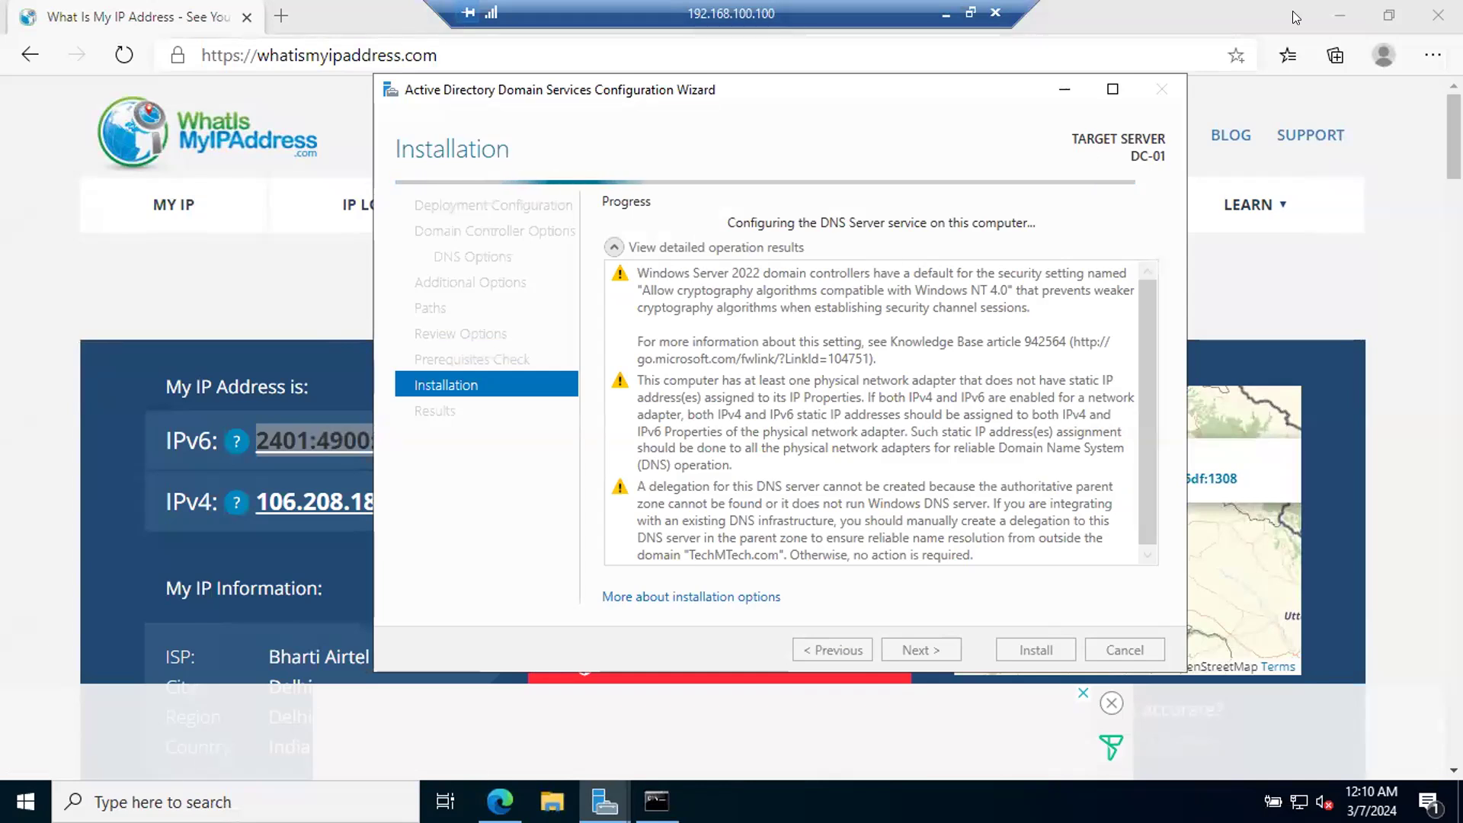
Step: Minimize the browser and Server Manager on DC-01, and reposition the AD DS configuration wizard near the middle of the desktop
{"action": "left_click", "coordinate": [1355, 14]}
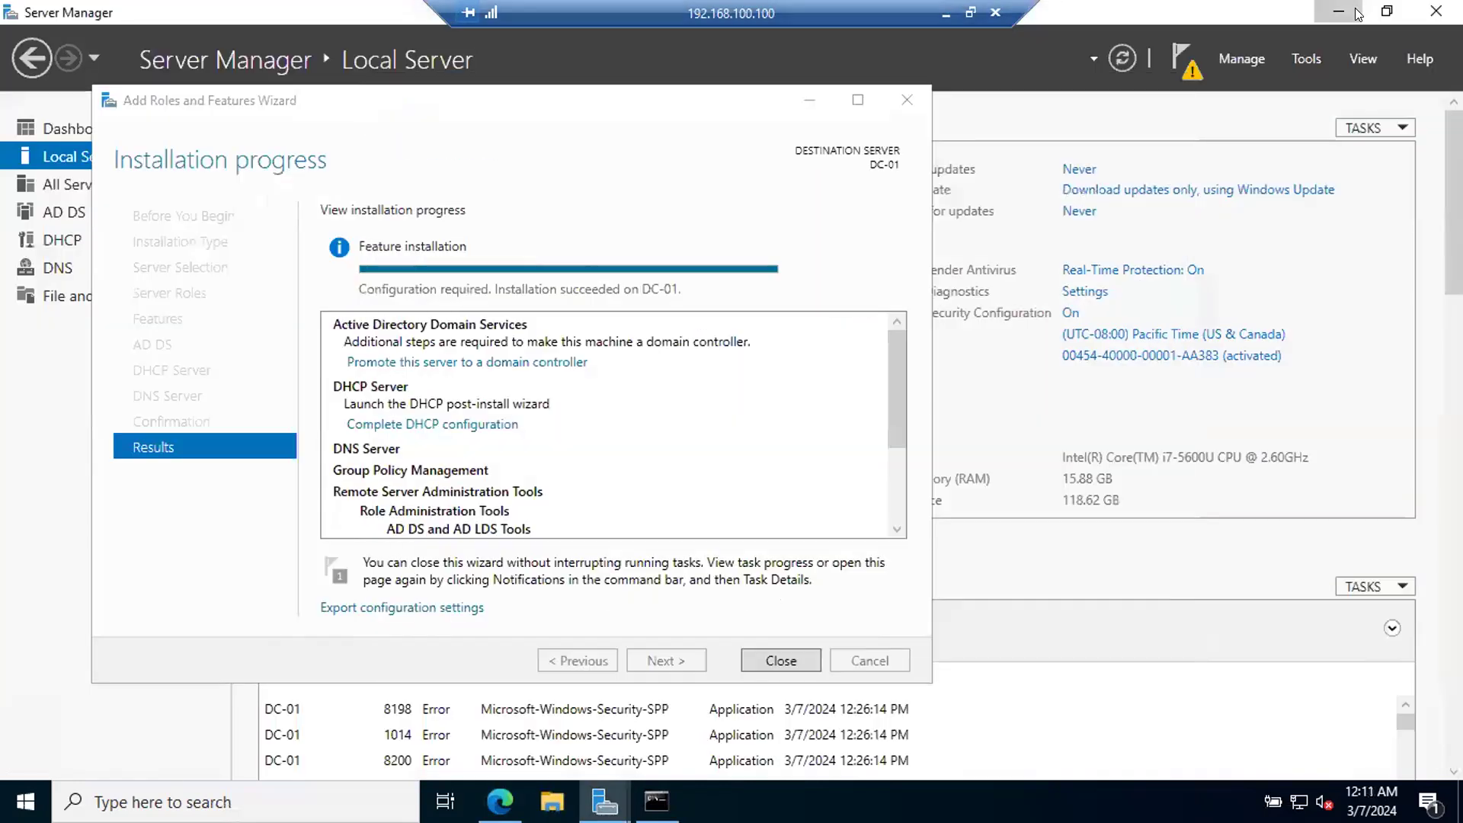
{"action": "left_click", "coordinate": [1355, 9]}
{"action": "left_click_drag", "start_coordinate": [602, 95], "coordinate": [353, 114]}
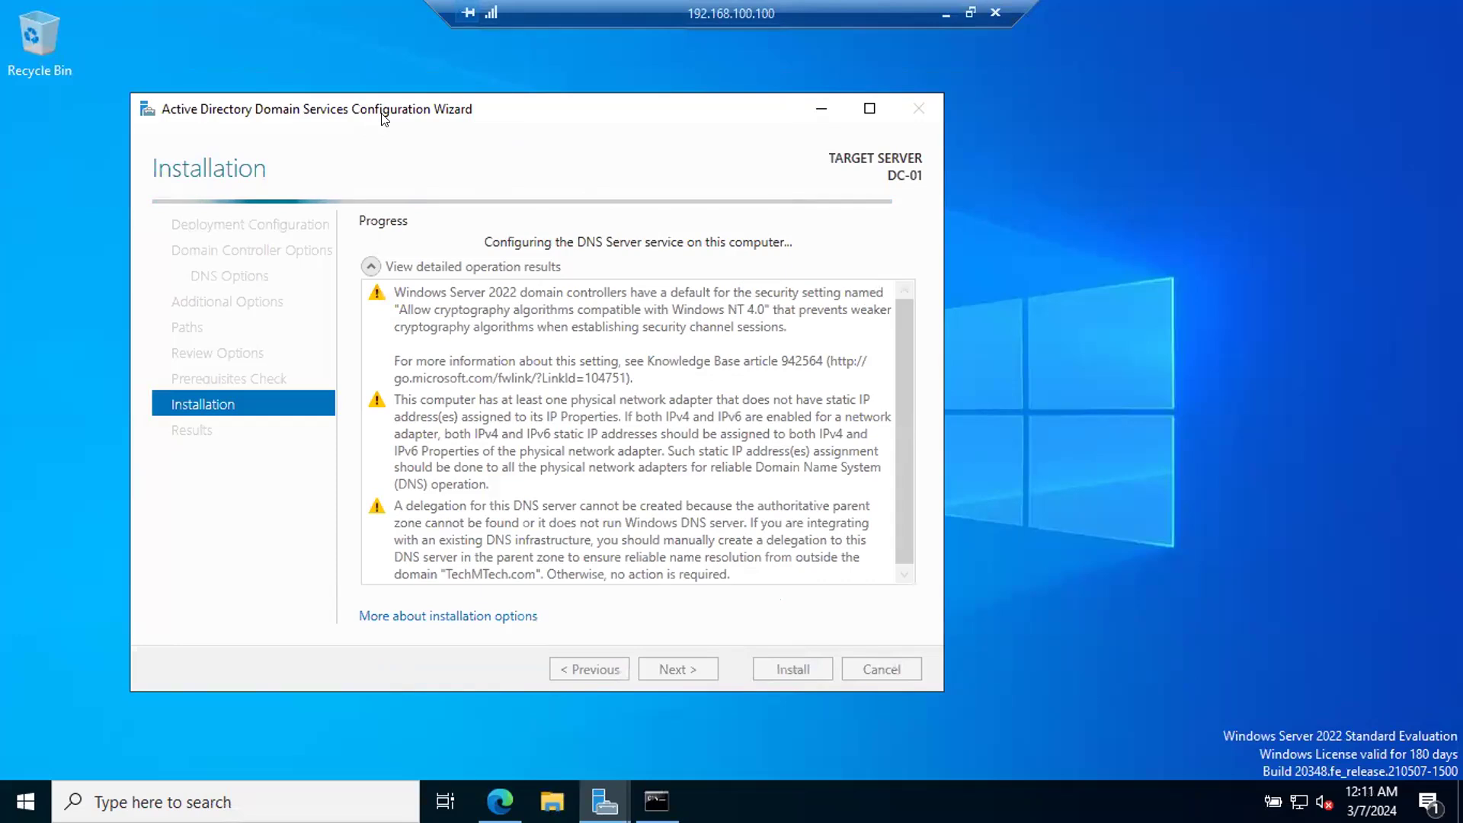
{"action": "left_click_drag", "start_coordinate": [371, 110], "coordinate": [441, 85]}
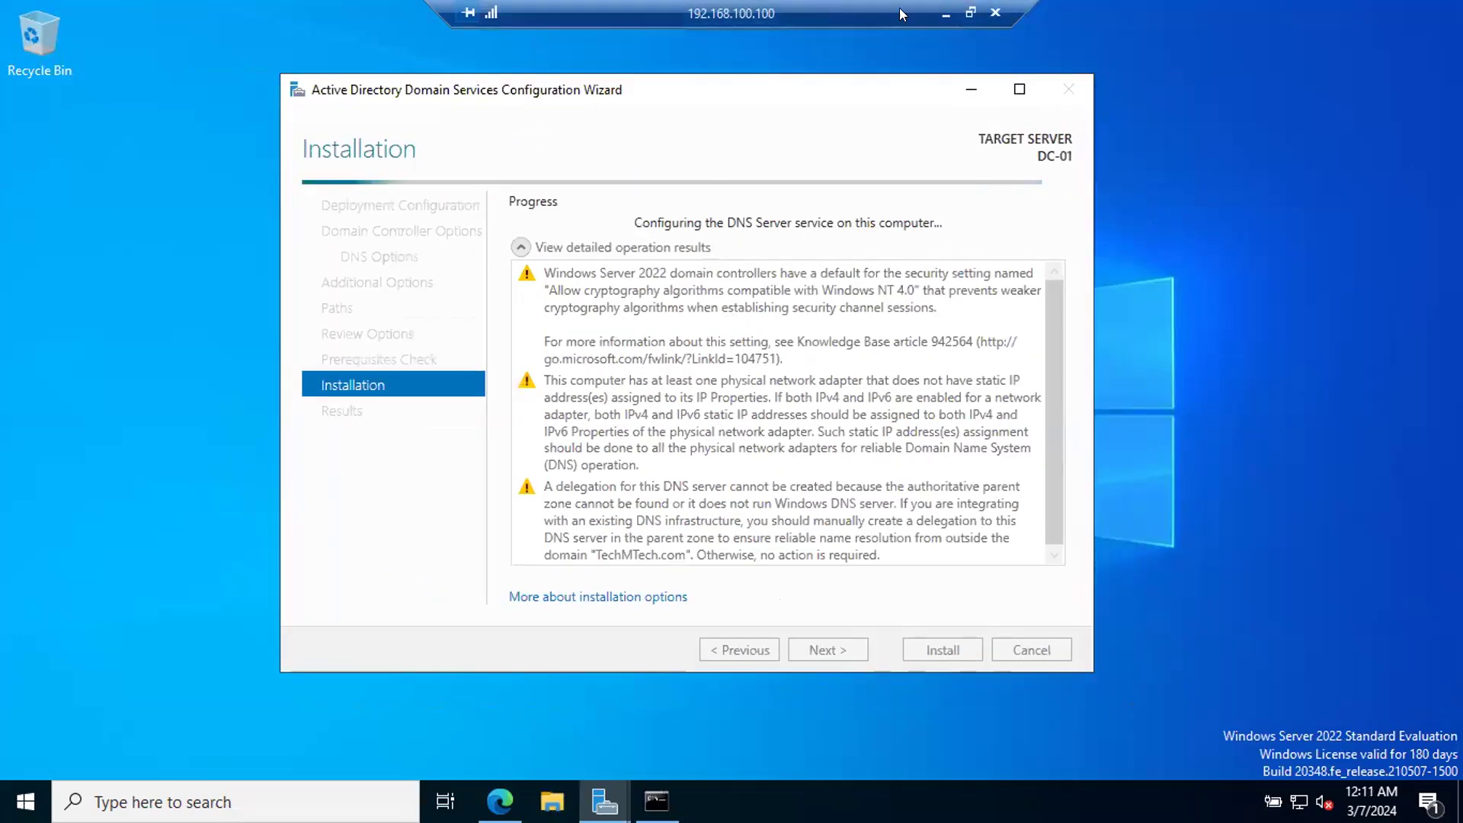
{"action": "left_click", "coordinate": [945, 12]}
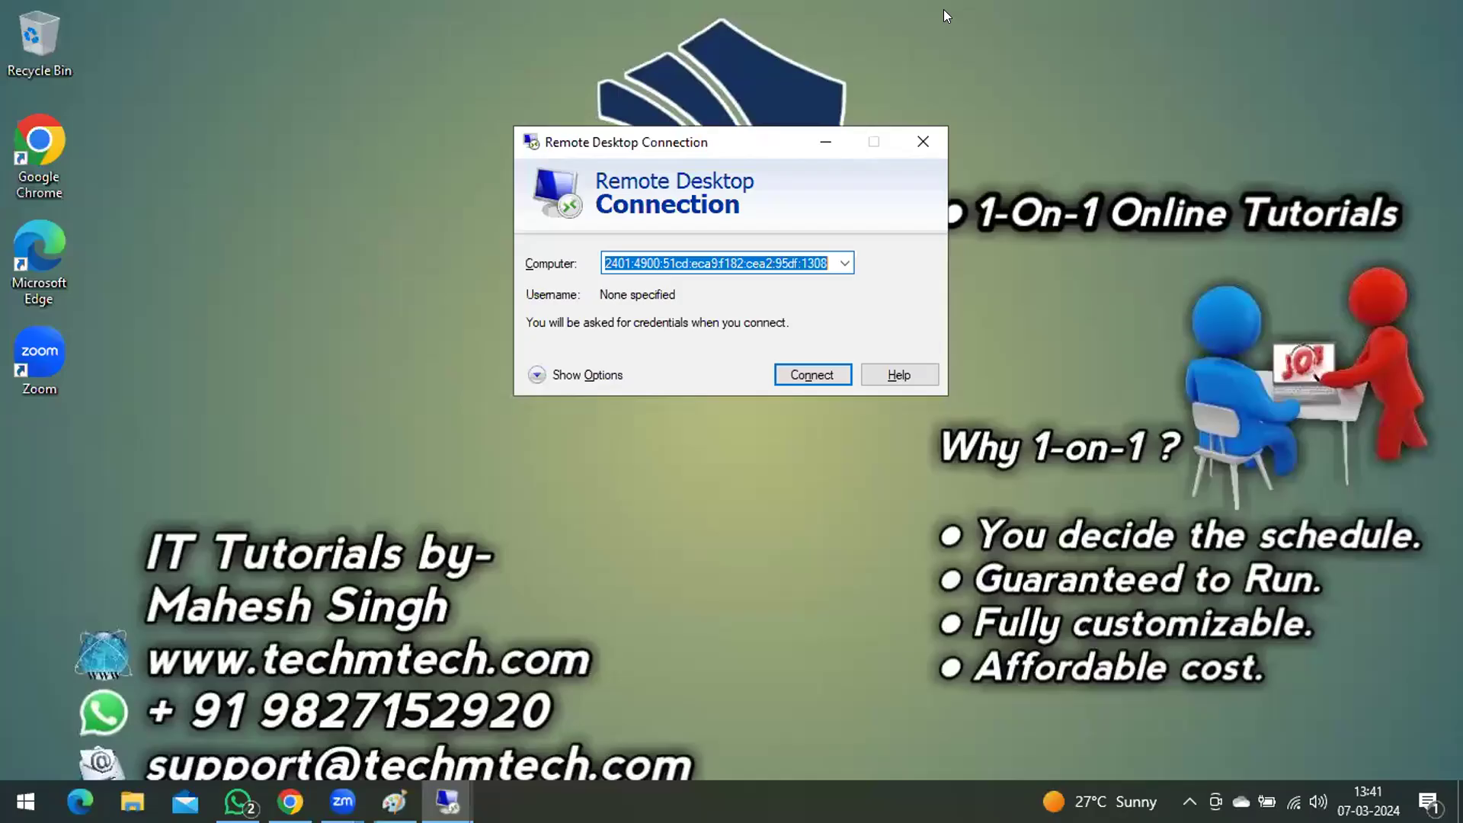
{"action": "left_click", "coordinate": [404, 108]}
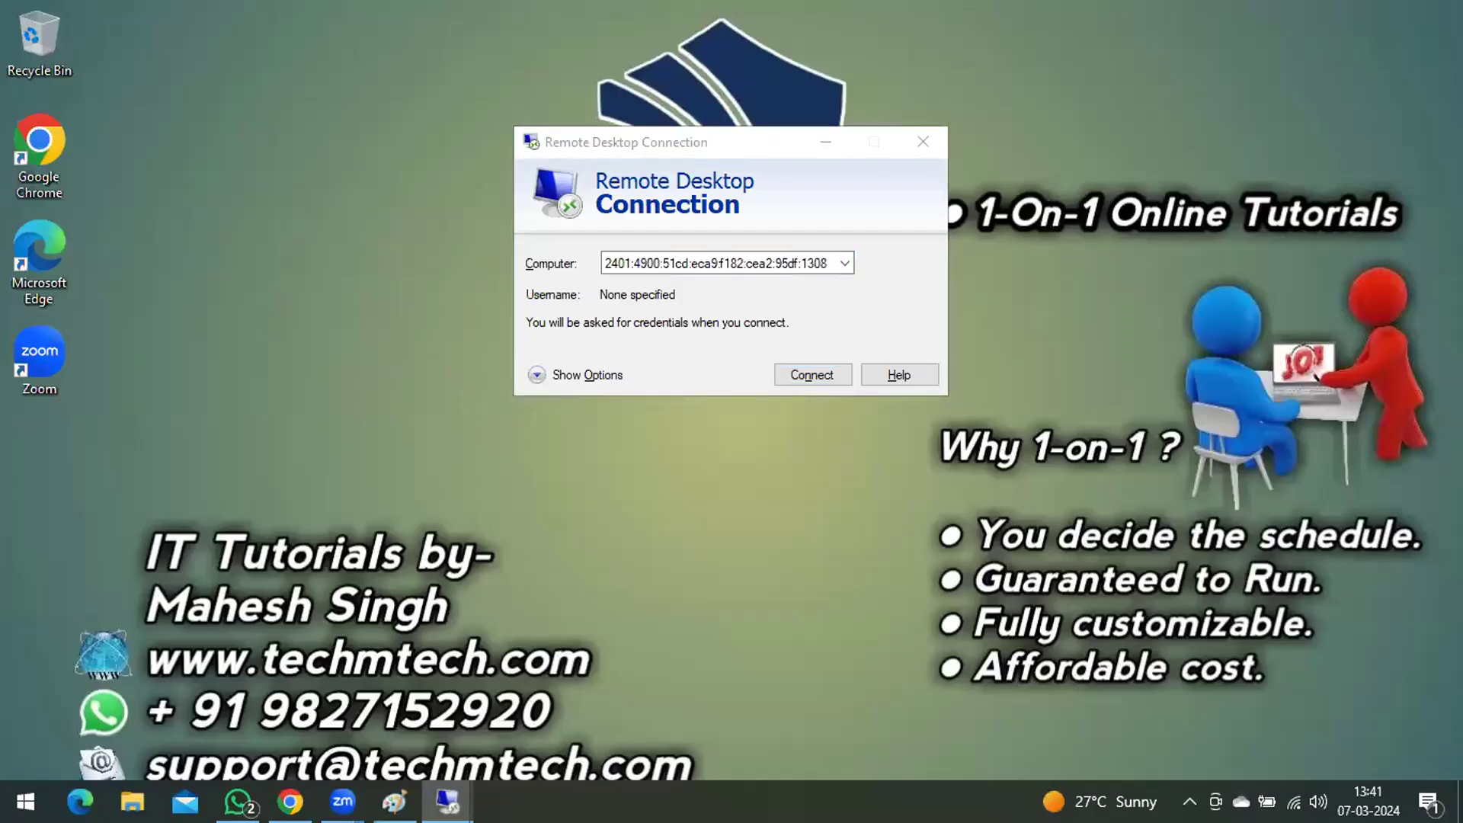
{"action": "mouse_move", "coordinate": [447, 802]}
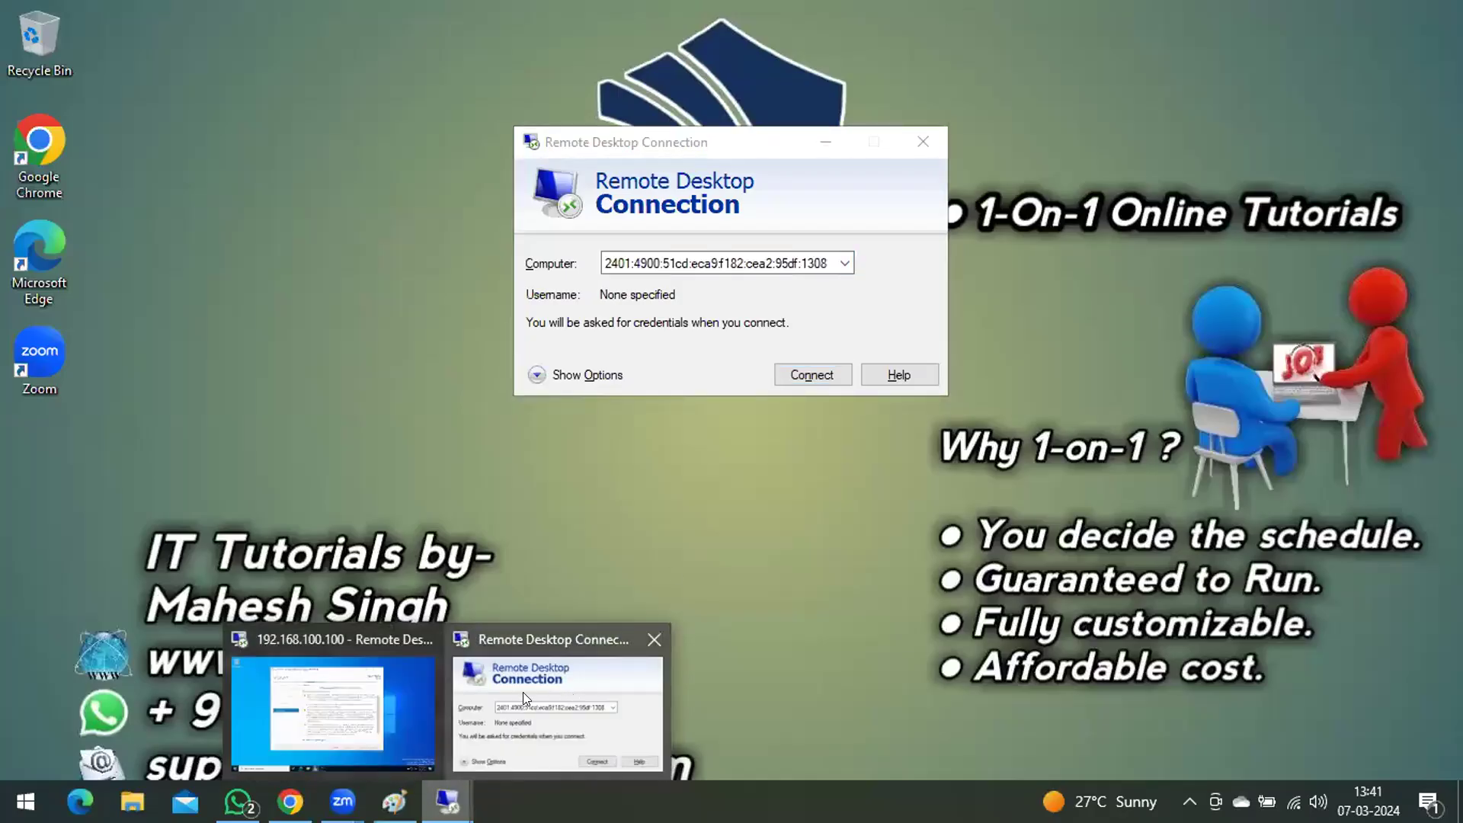
{"action": "left_click", "coordinate": [298, 710]}
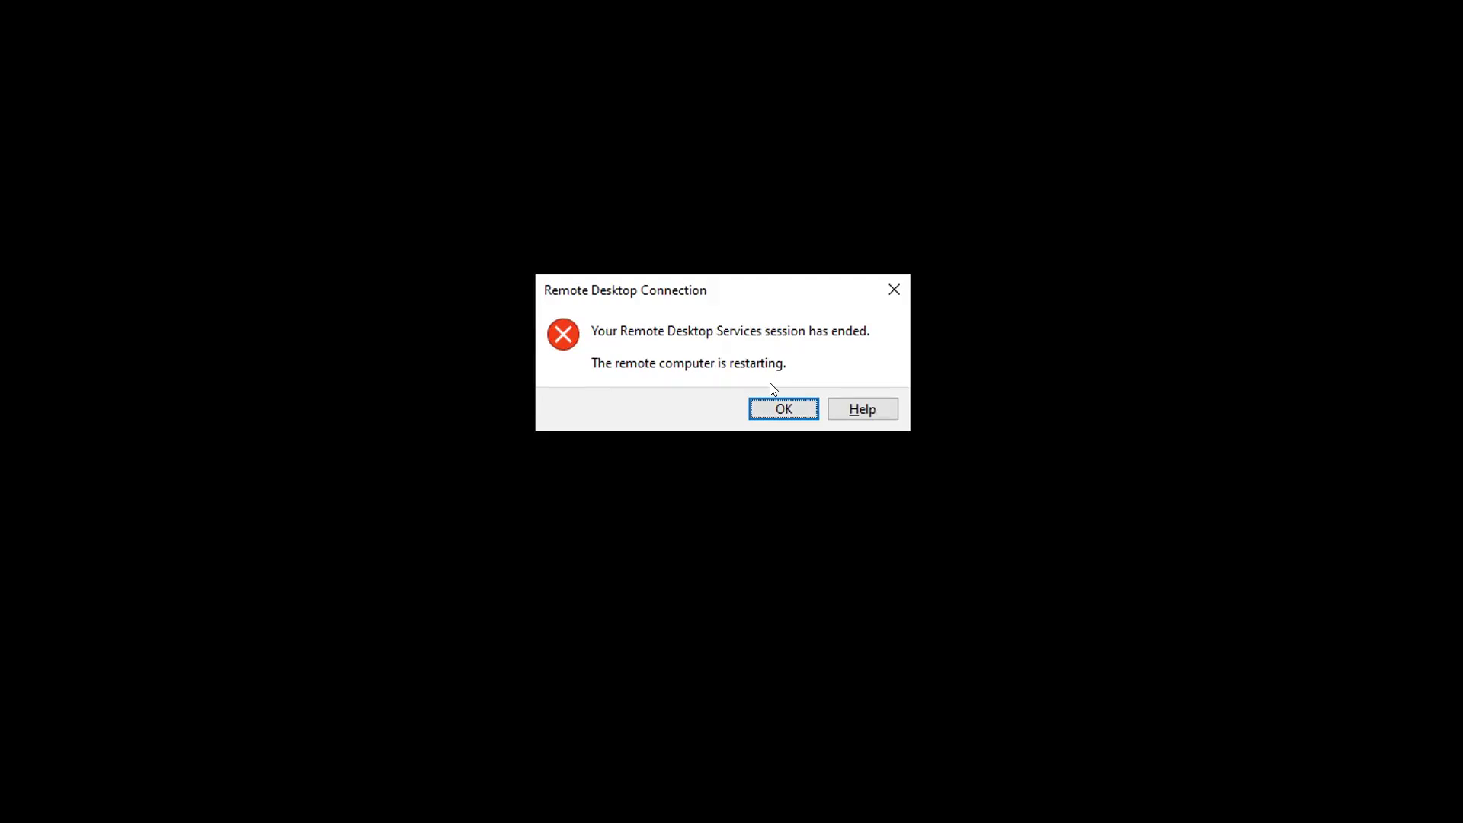
Step: Dismiss the session-ended notice and try to reconnect to 192.168.100.100 as DC-01\Administrator by entering the account password
{"action": "left_click", "coordinate": [775, 406]}
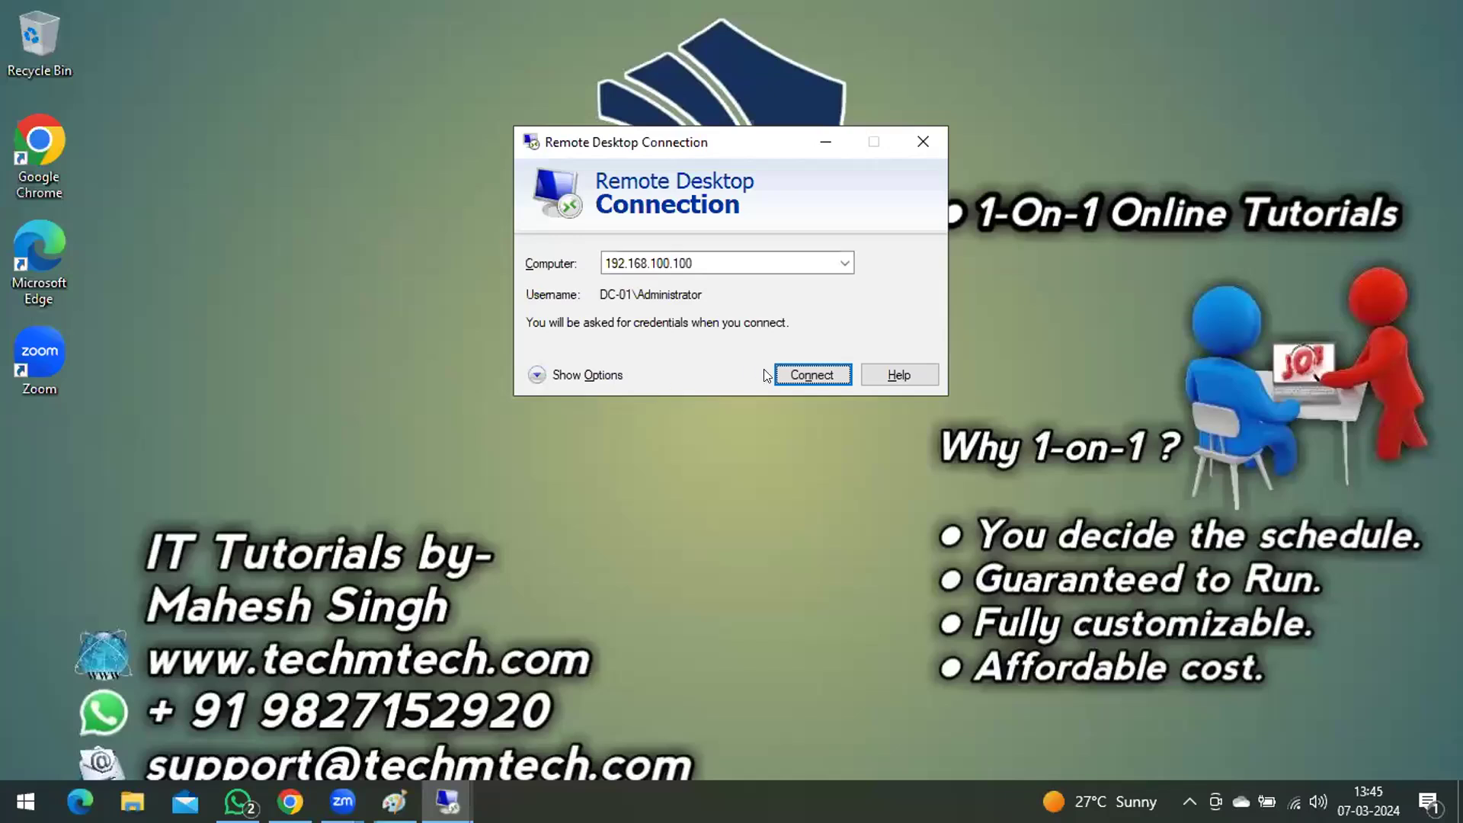
{"action": "left_click", "coordinate": [810, 379]}
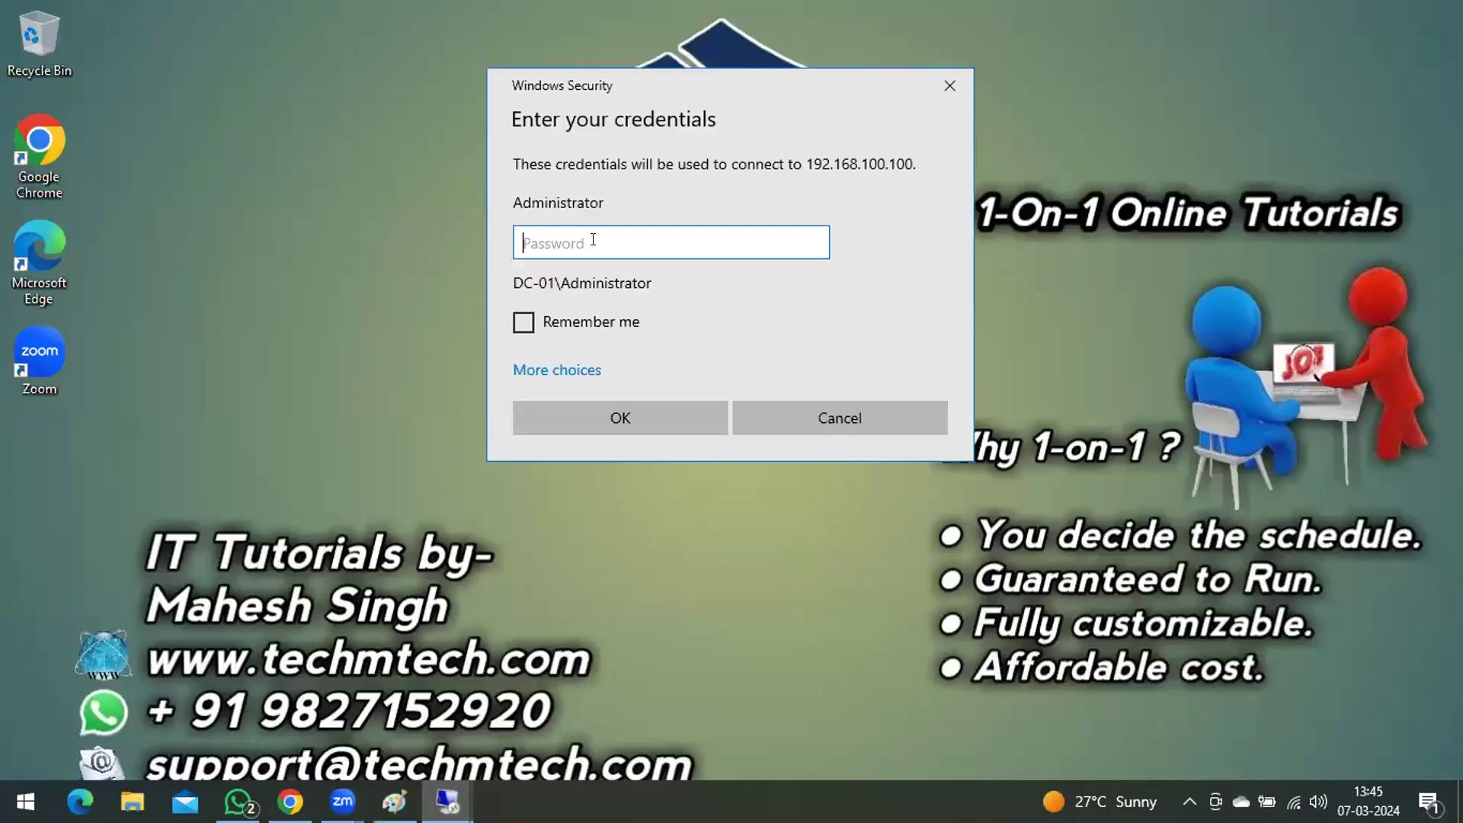
{"action": "type", "text": "•••••••••••"}
{"action": "key", "text": "Return"}
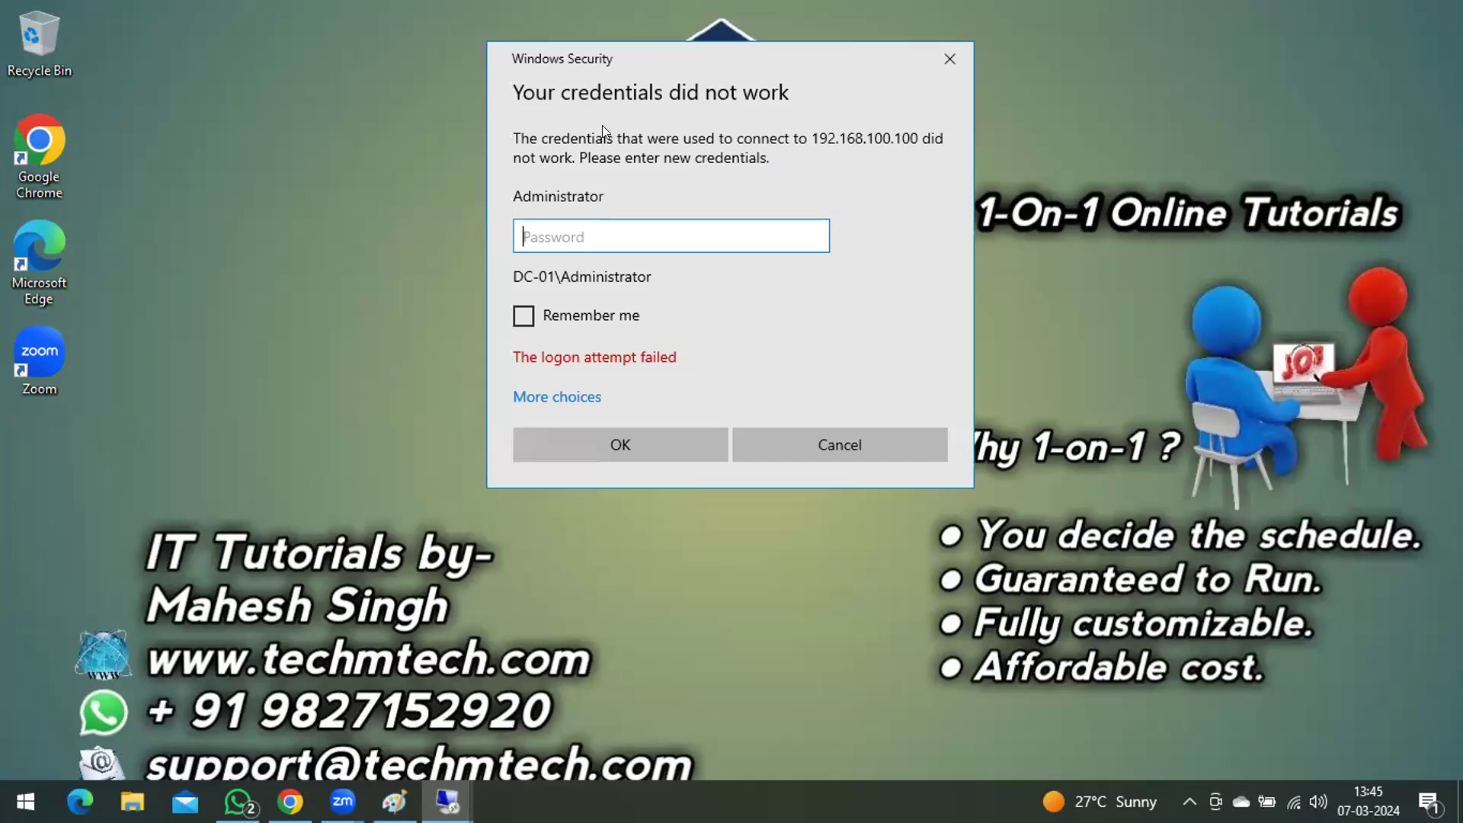
Step: Retry the DC-01\Administrator sign-in to 192.168.100.100 by re-entering the account password
{"action": "left_click", "coordinate": [559, 233]}
{"action": "type", "text": "•••••••••••"}
{"action": "key", "text": "Return"}
Step: Choose a different account for the 192.168.100.100 connection and enter techmtech\administratora as the username
{"action": "left_click", "coordinate": [556, 397]}
{"action": "left_click", "coordinate": [548, 229]}
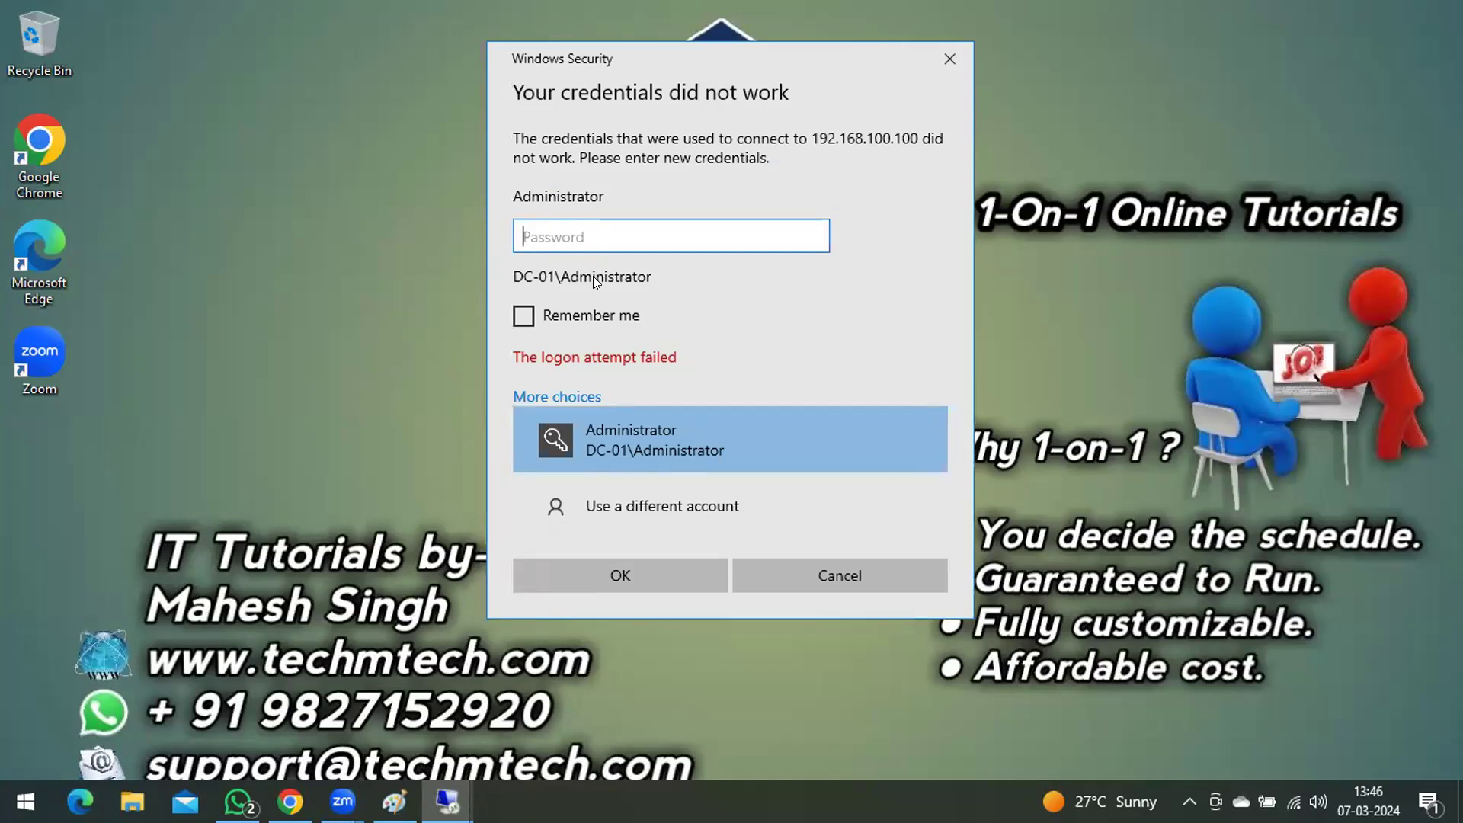
{"action": "left_click", "coordinate": [600, 524]}
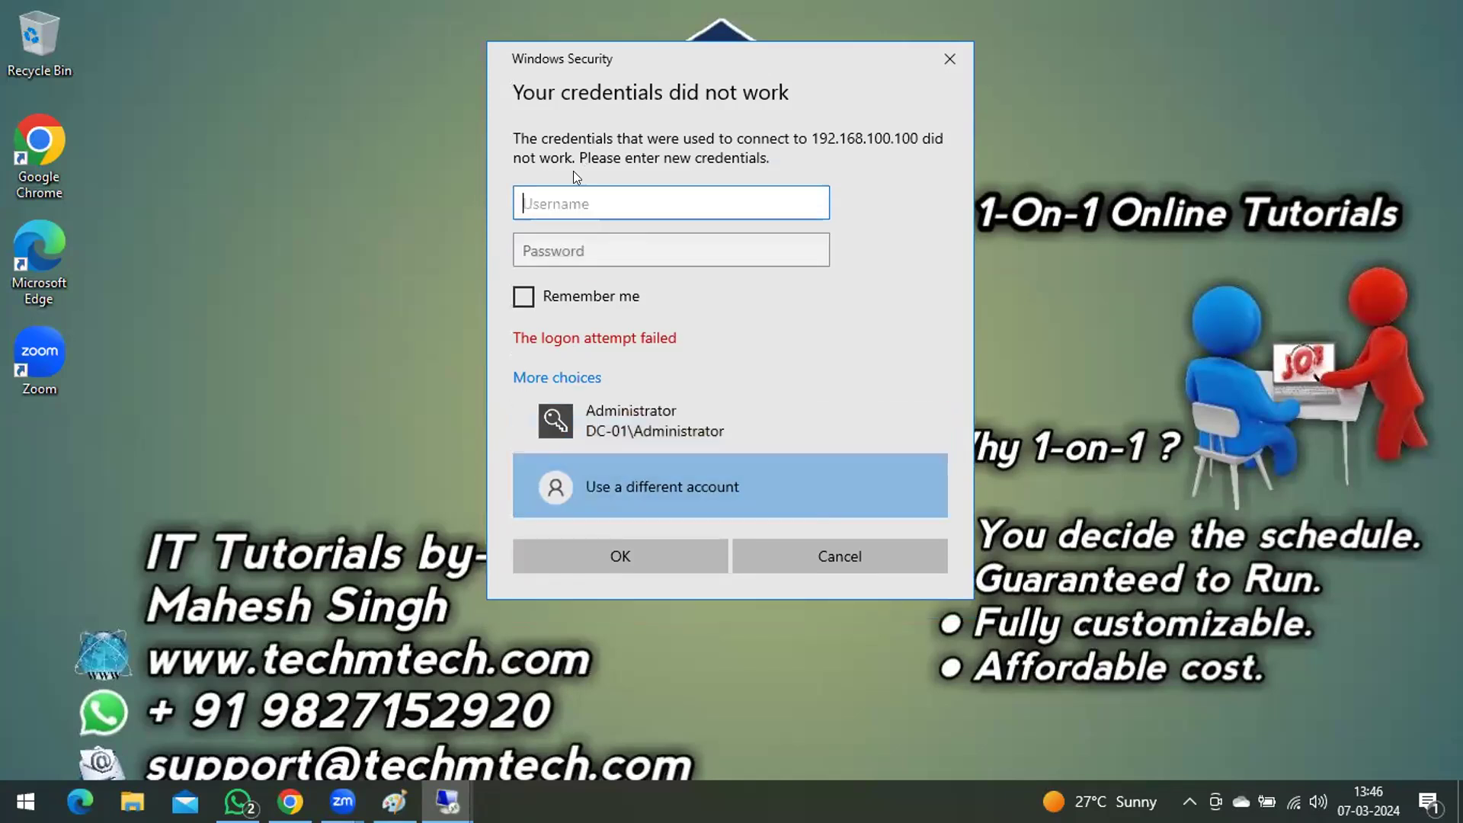
{"action": "type", "text": "techmtech\\administr"}
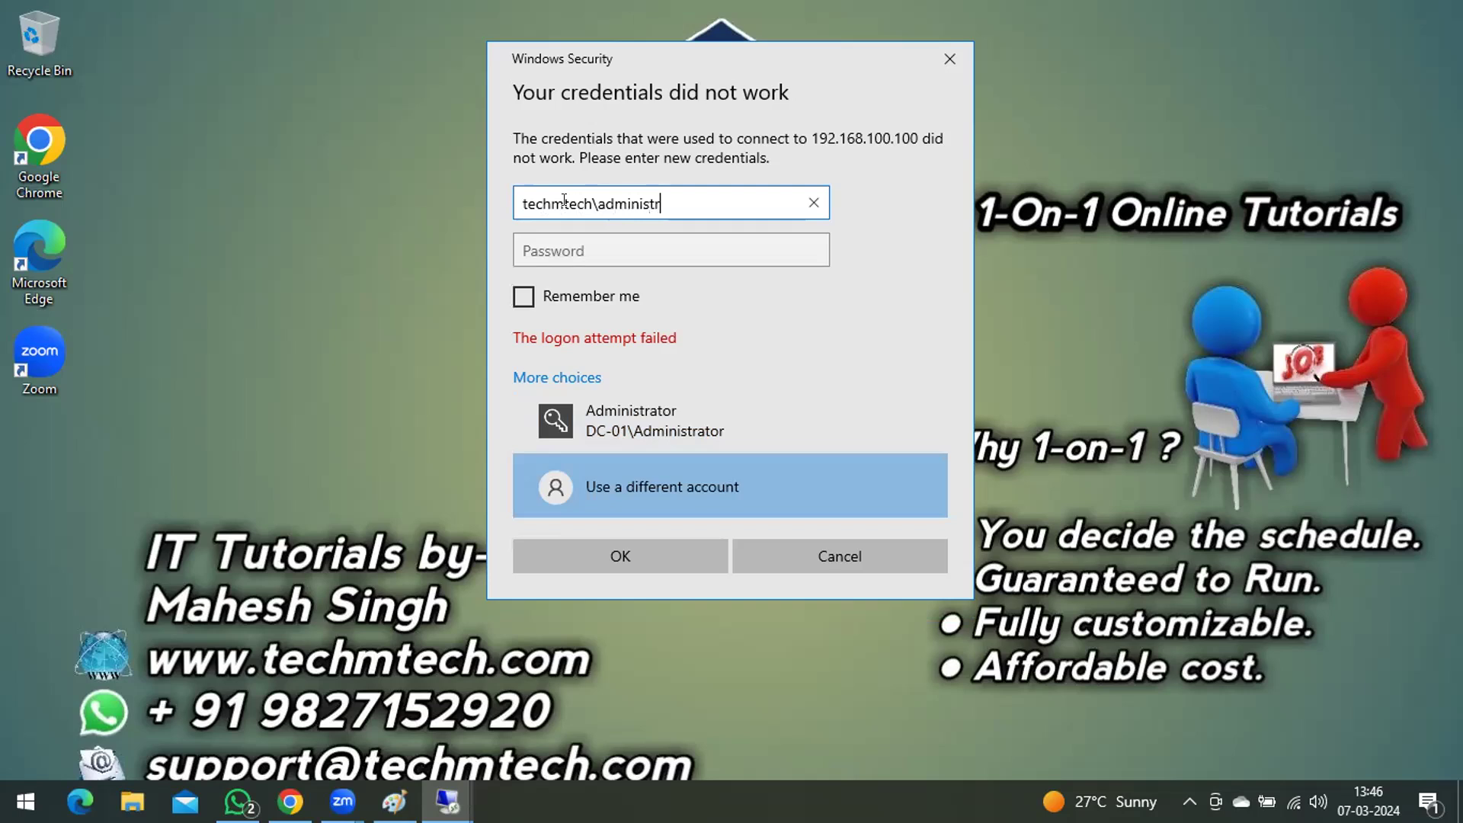
{"action": "type", "text": "atora"}
{"action": "key", "text": "ctrl+a"}
{"action": "key", "text": "ctrl+c"}
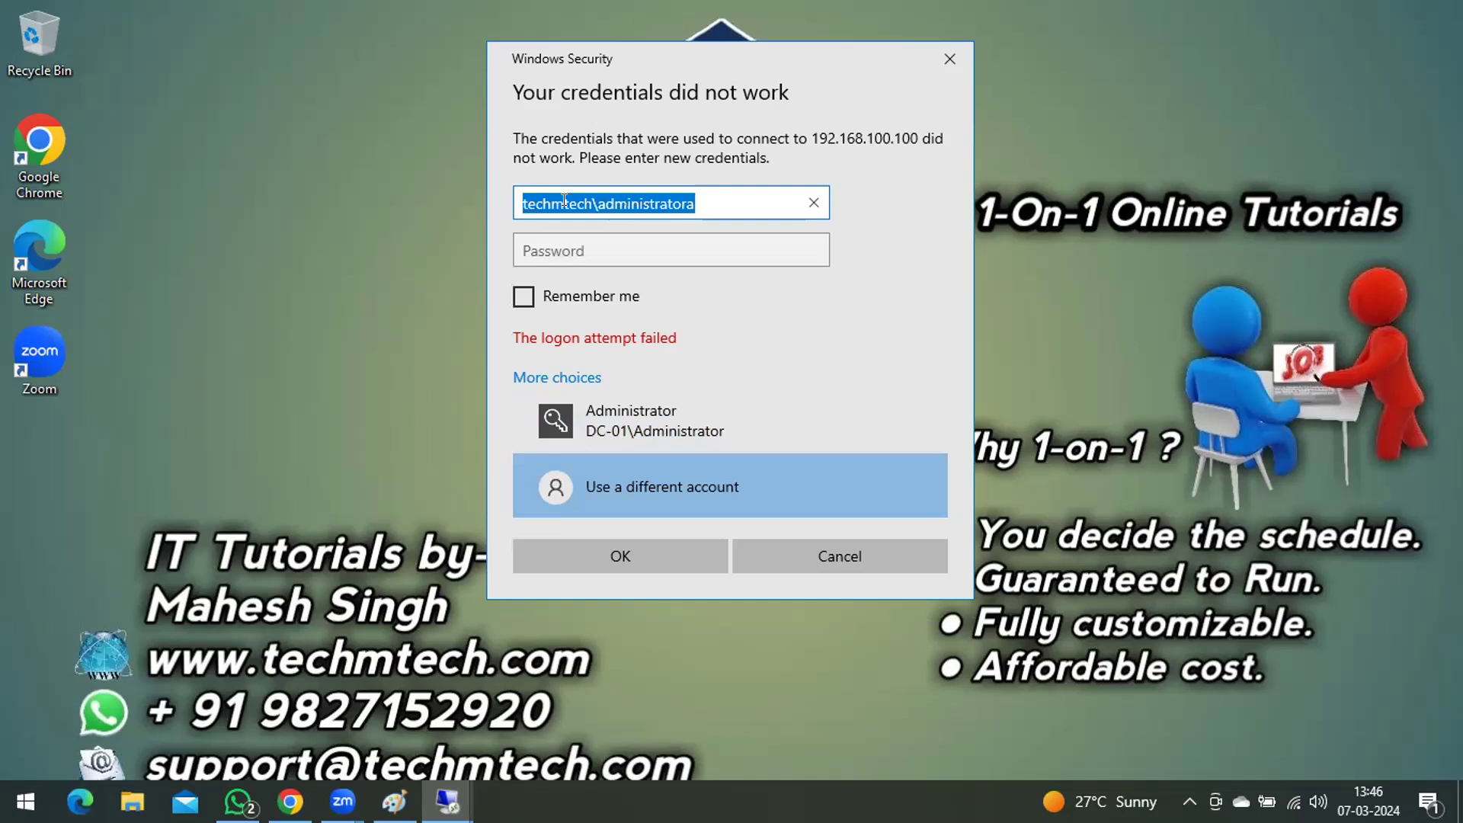
{"action": "key", "text": "Tab"}
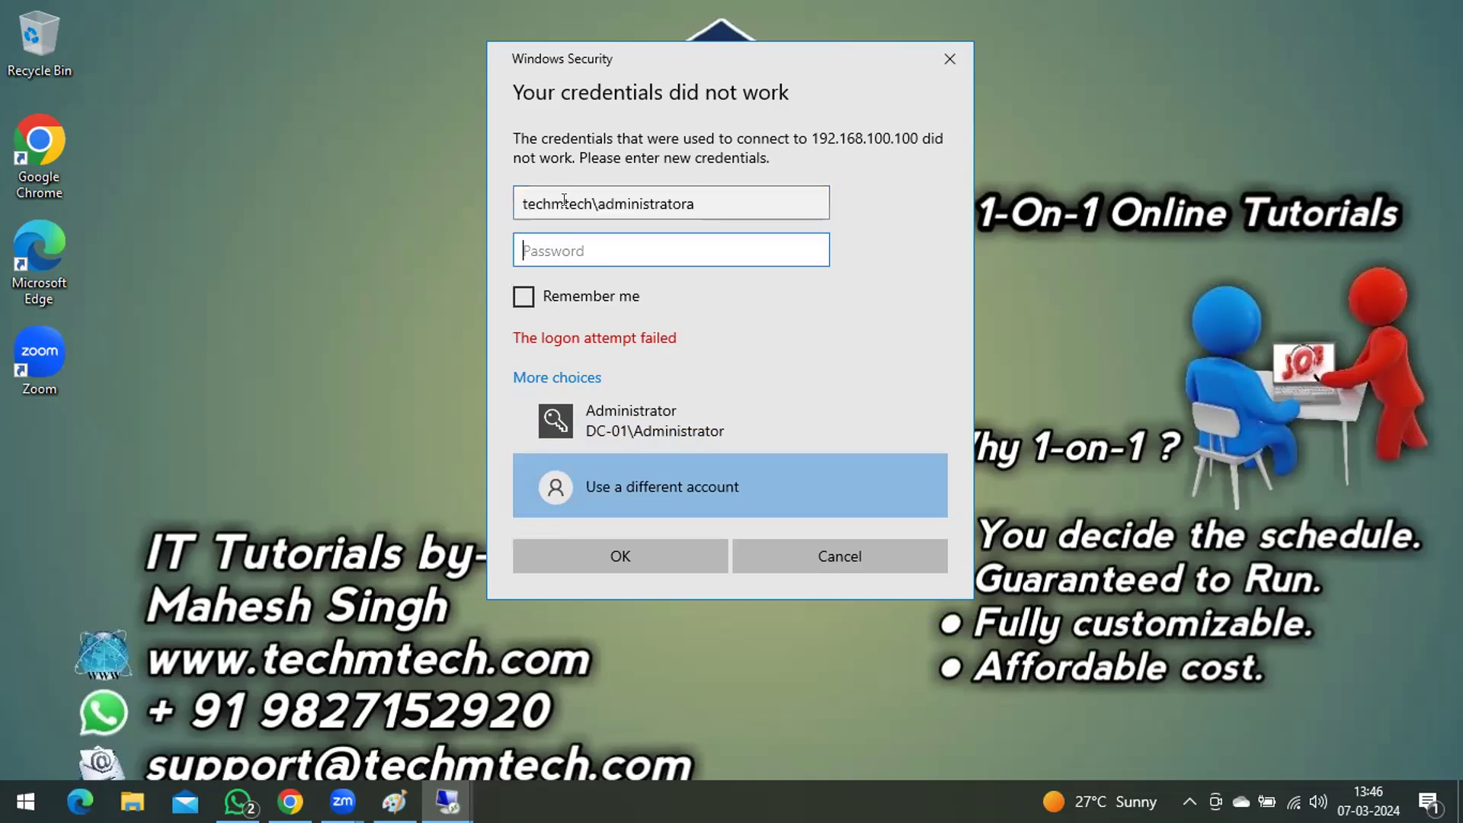
Step: Try to sign in to 192.168.100.100 as techmtech\administratora by entering the account password
{"action": "type", "text": "Password123"}
{"action": "key", "text": "Return"}
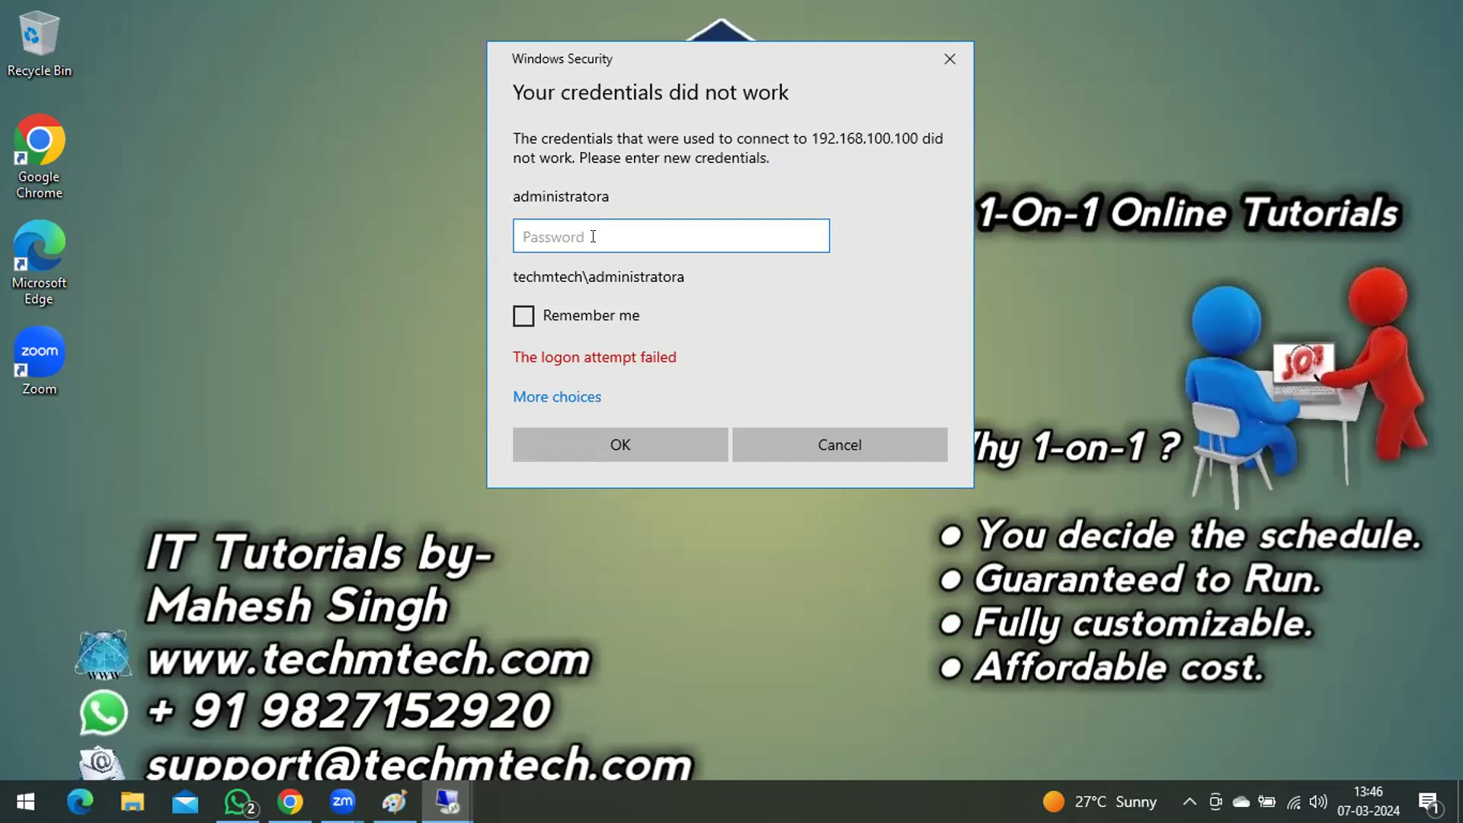
Step: Connect to 192.168.100.100 with a different account, using the username techmtech\administrator and entering the account password
{"action": "left_click", "coordinate": [575, 396]}
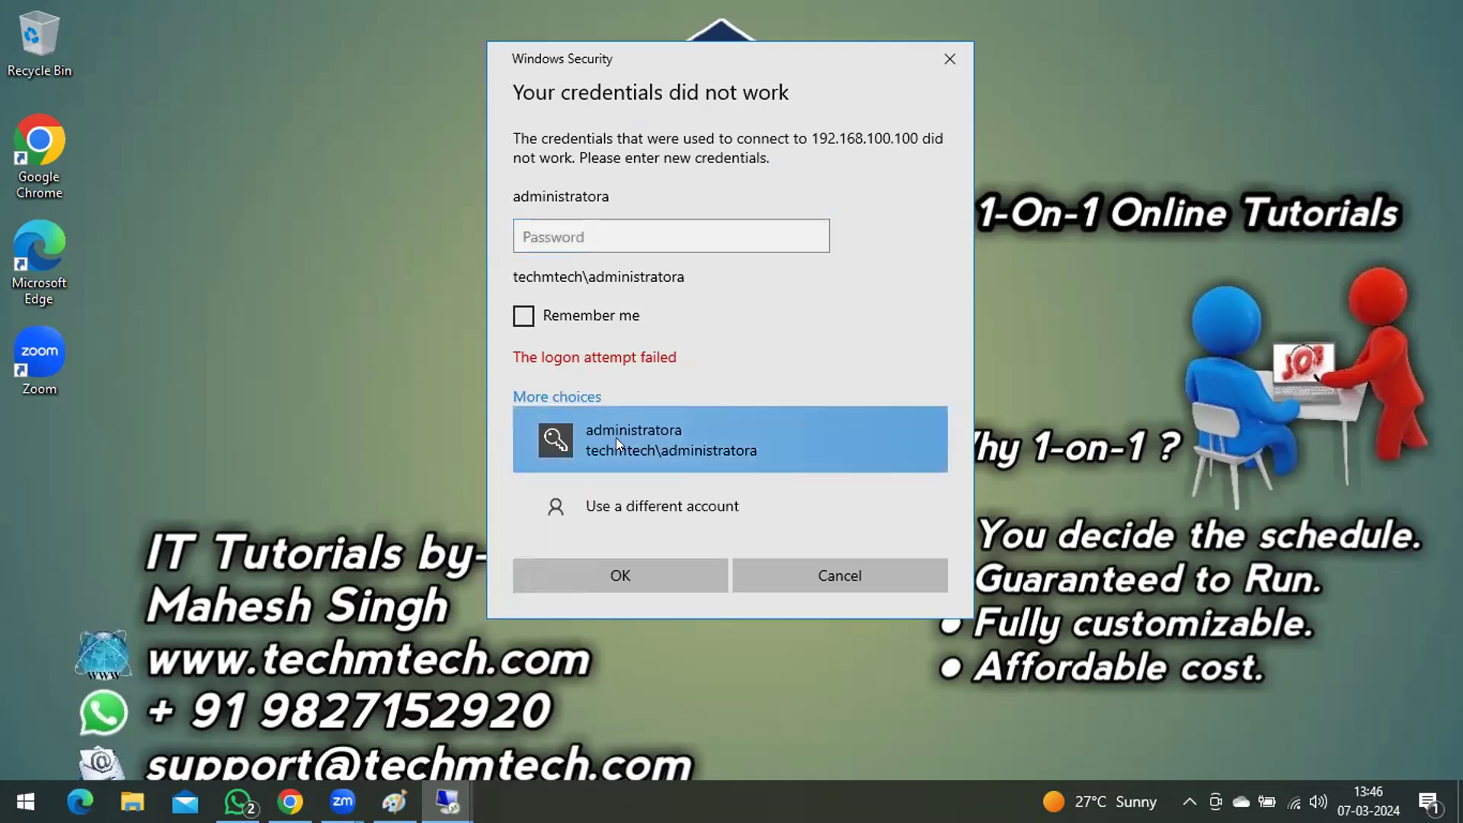
{"action": "left_click", "coordinate": [619, 506]}
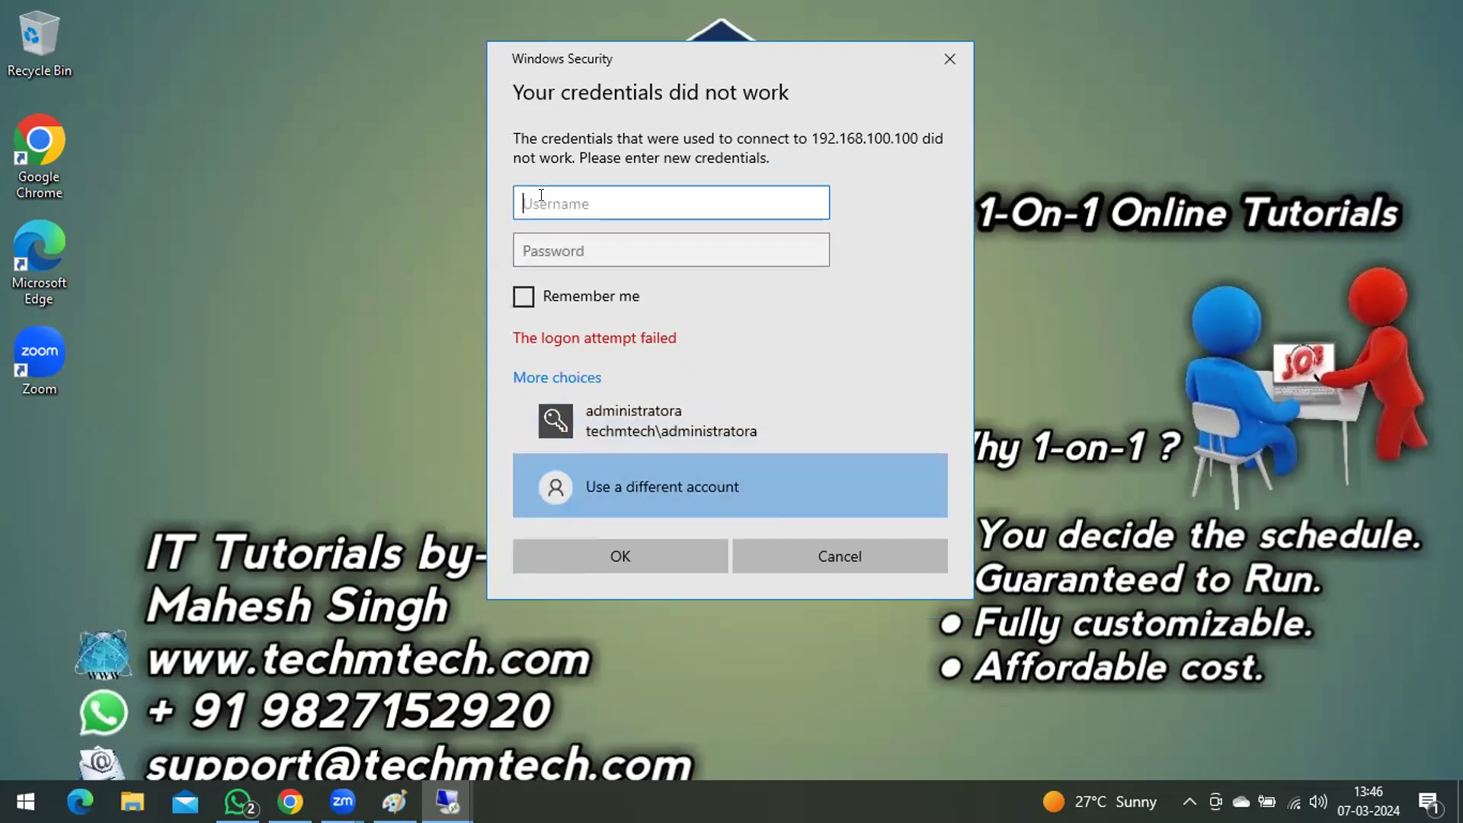
{"action": "key", "text": "ctrl+v"}
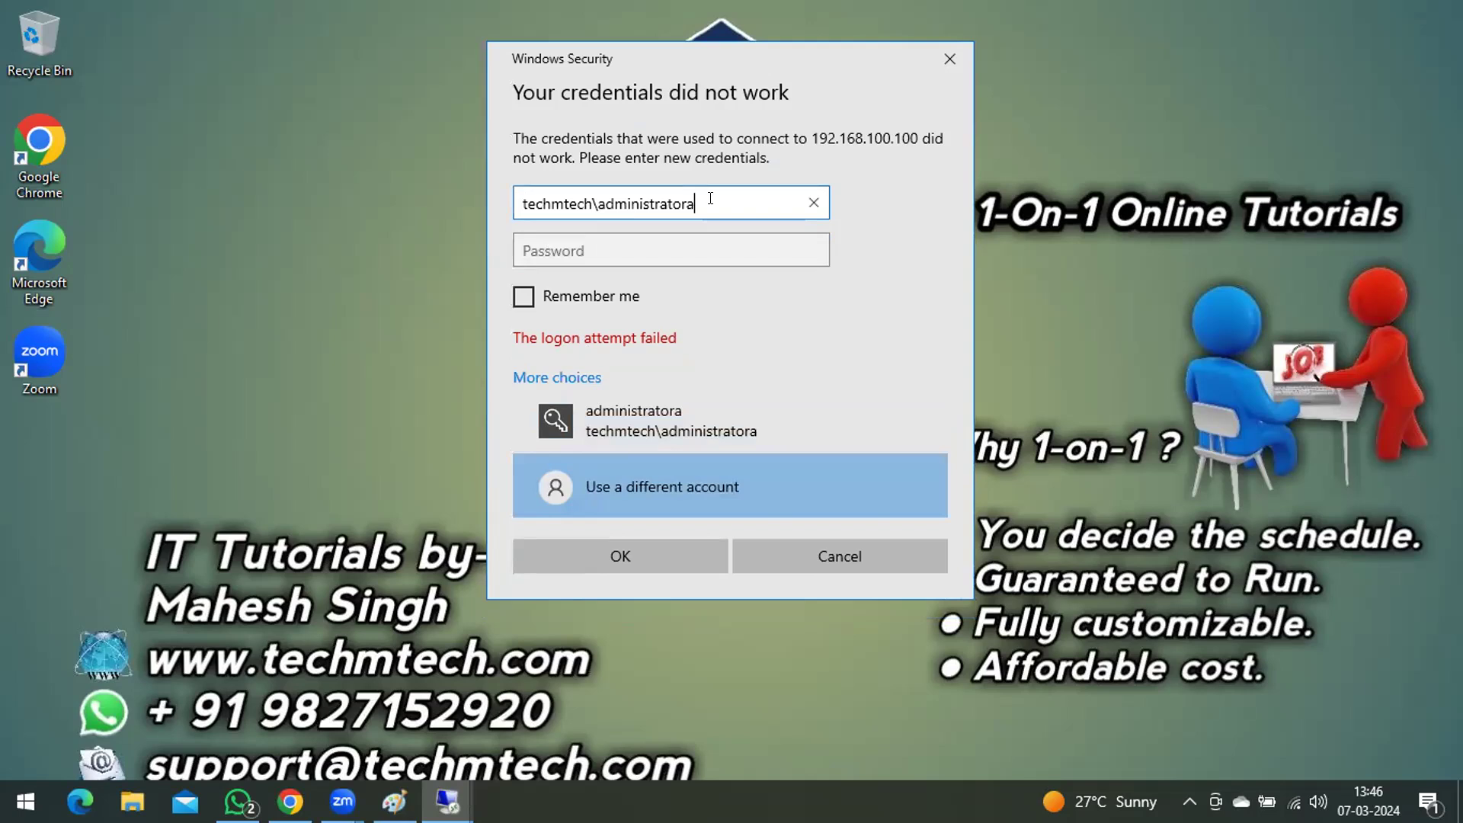
{"action": "key", "text": "BackSpace"}
{"action": "left_click", "coordinate": [579, 249]}
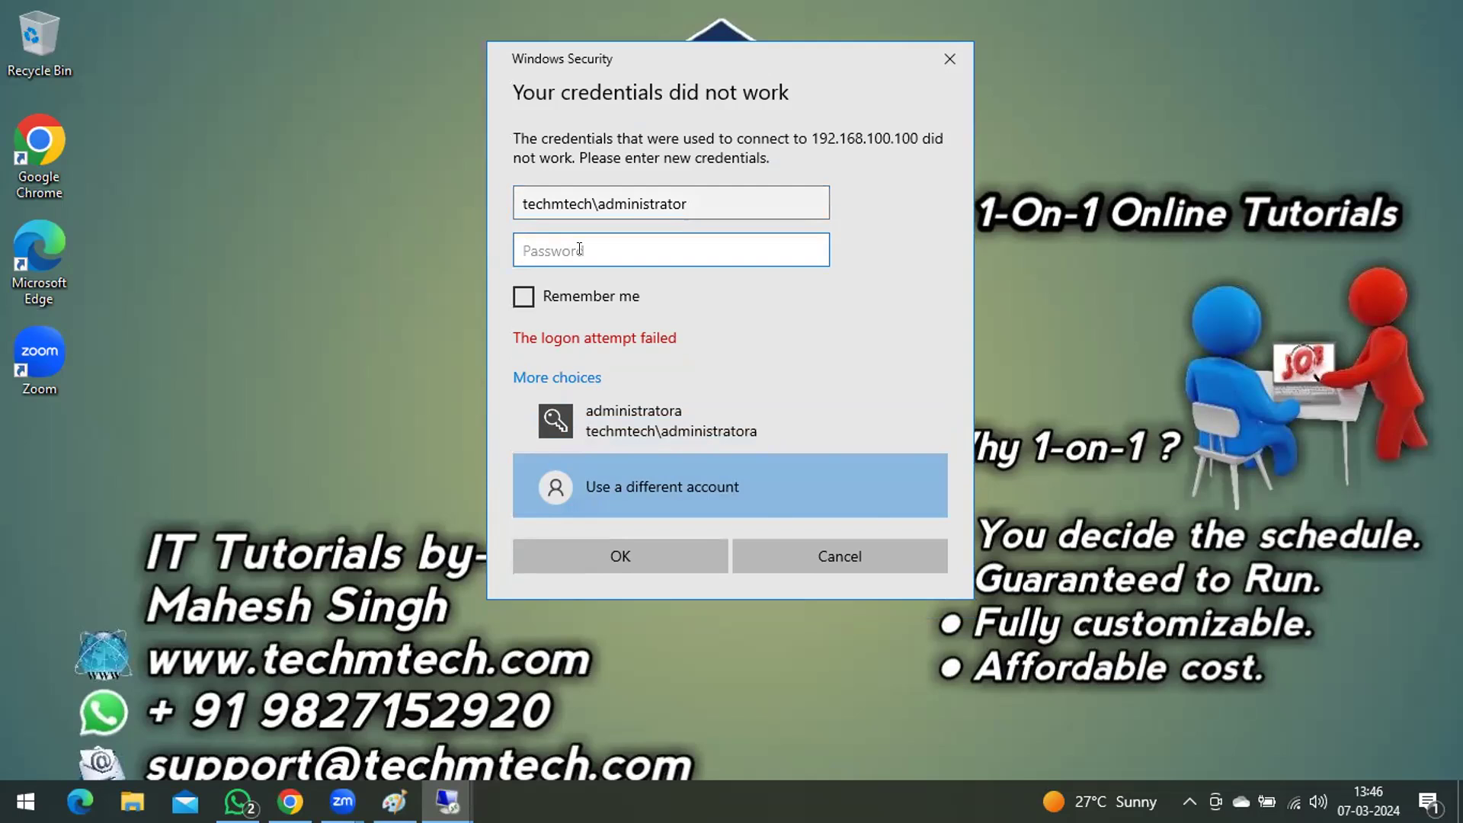
{"action": "type", "text": "***********"}
{"action": "key", "text": "Return"}
{"action": "left_click", "coordinate": [797, 451]}
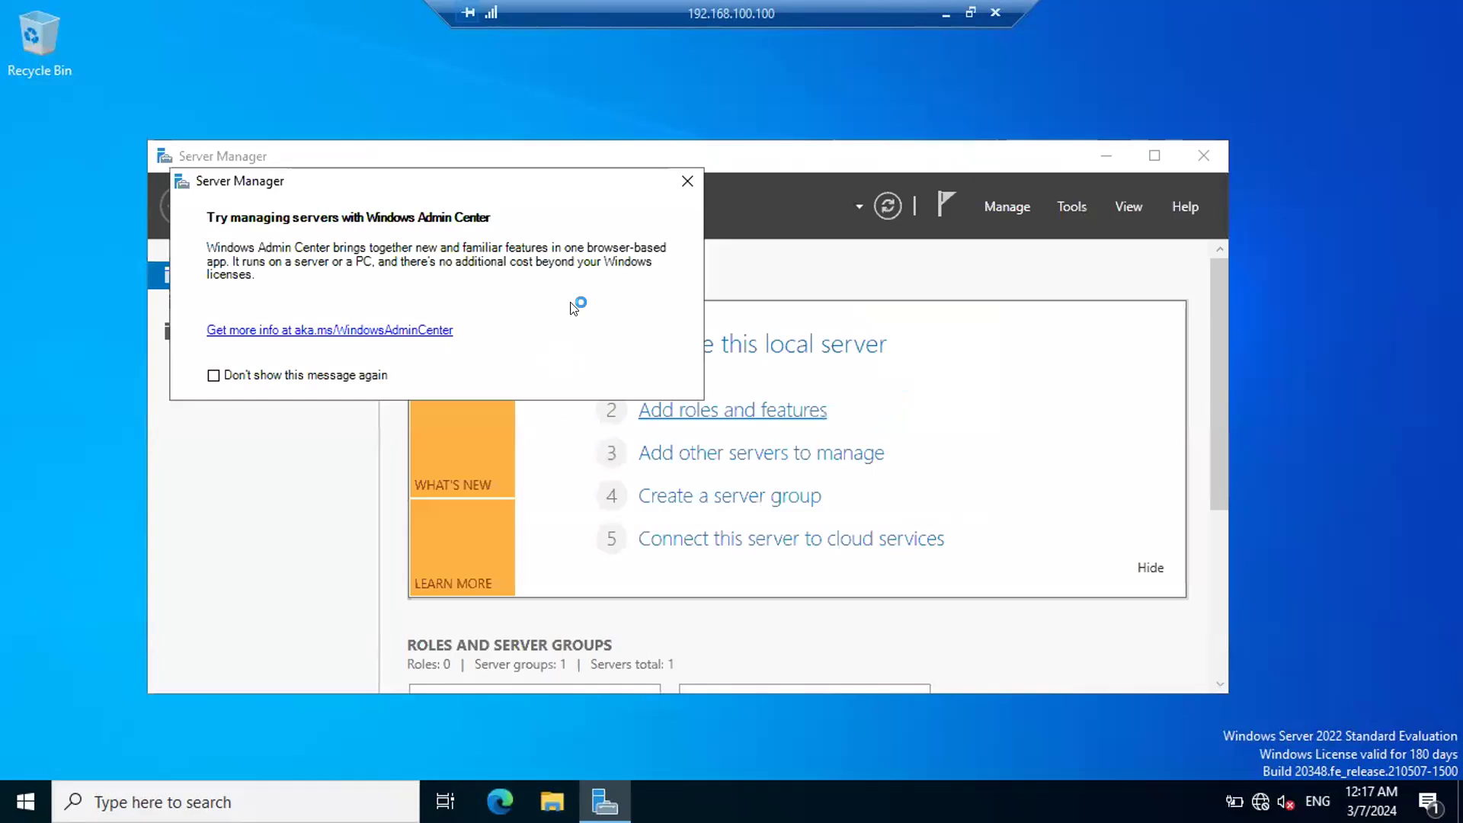
Step: Dismiss the Windows Admin Center notice in Server Manager and open Active Directory Users and Computers in a maximized window
{"action": "left_click", "coordinate": [687, 182]}
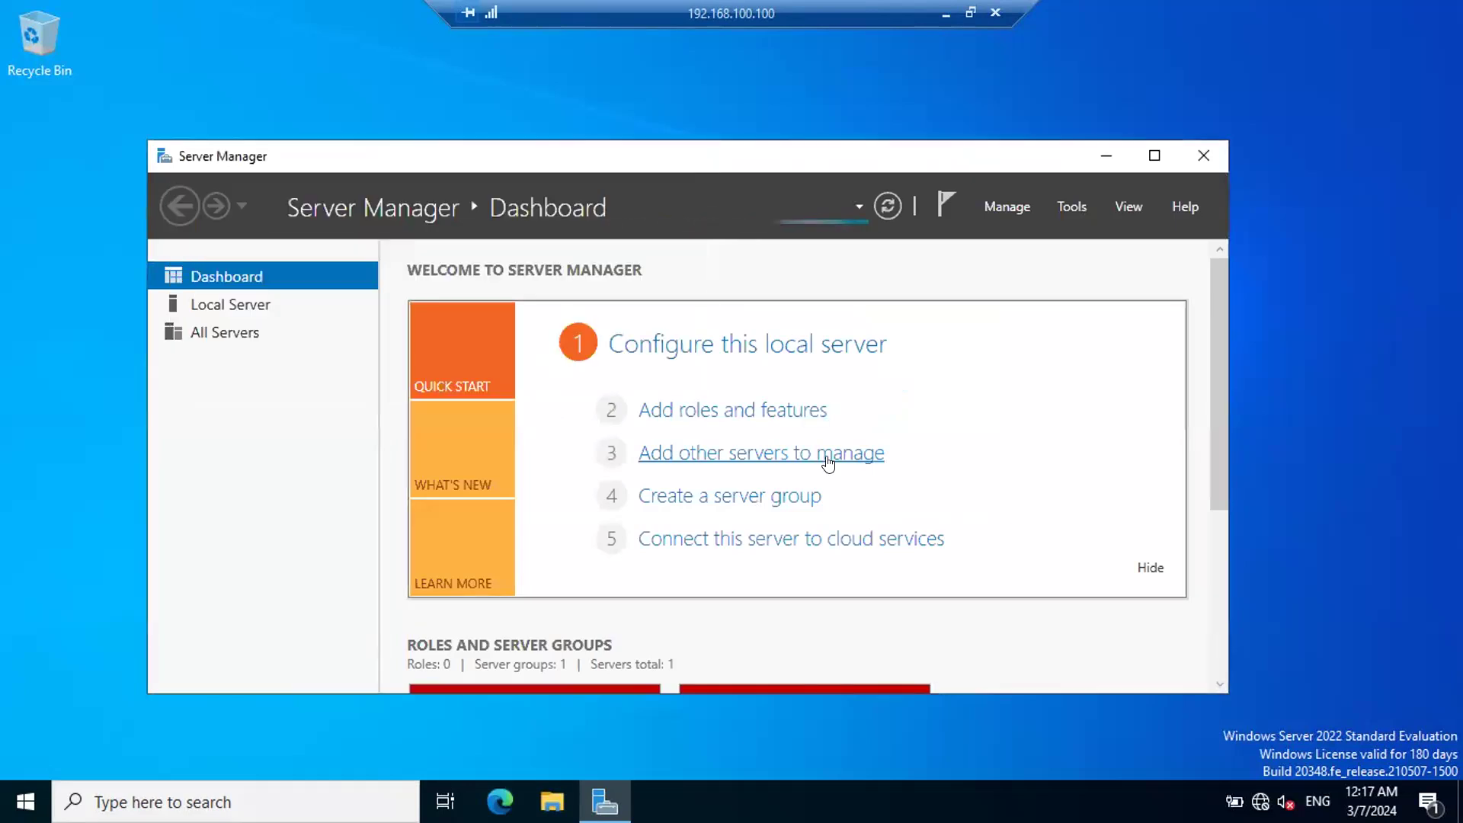
{"action": "left_click", "coordinate": [1153, 150]}
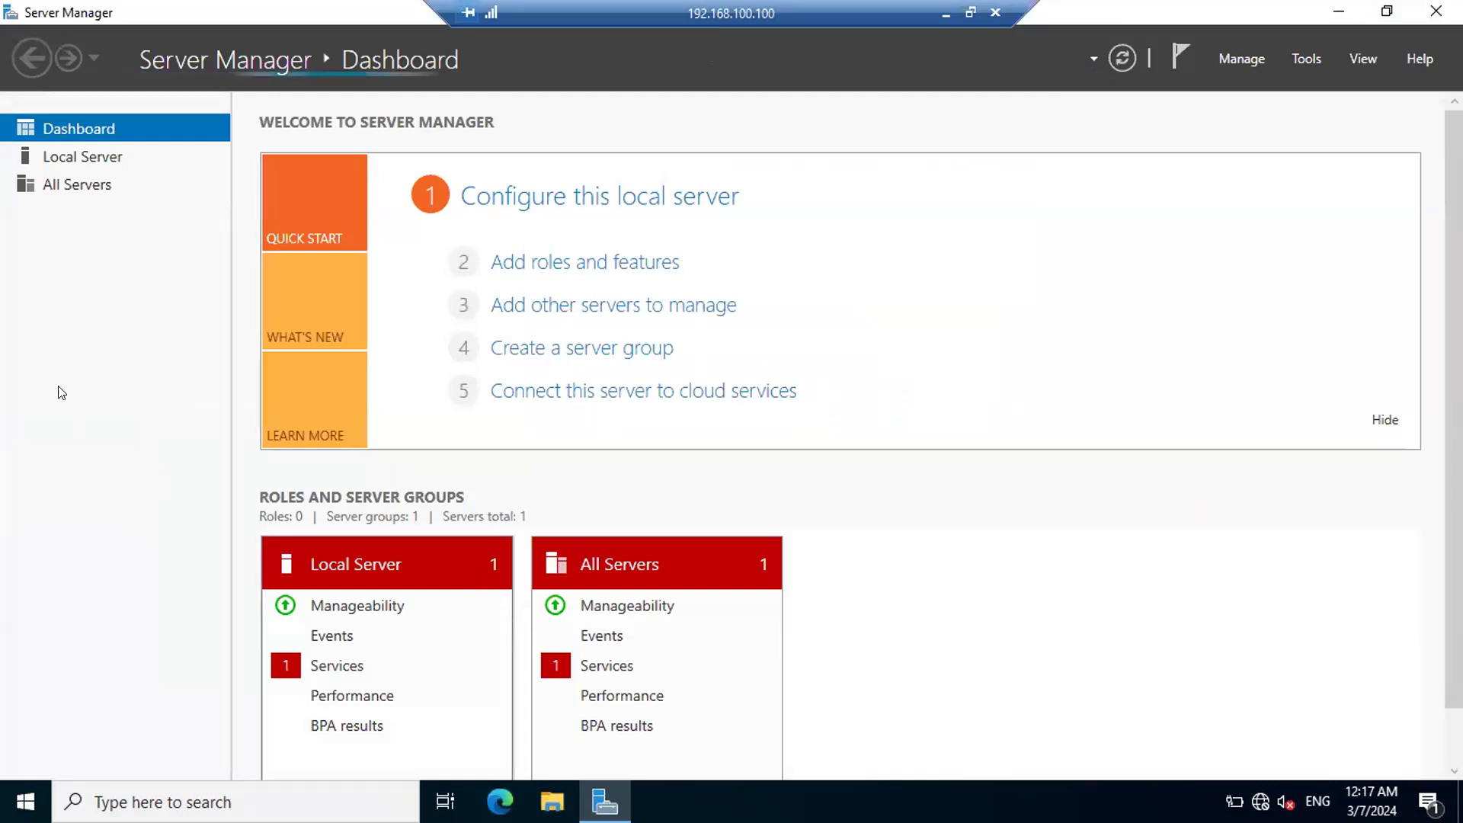
{"action": "left_click", "coordinate": [1306, 59]}
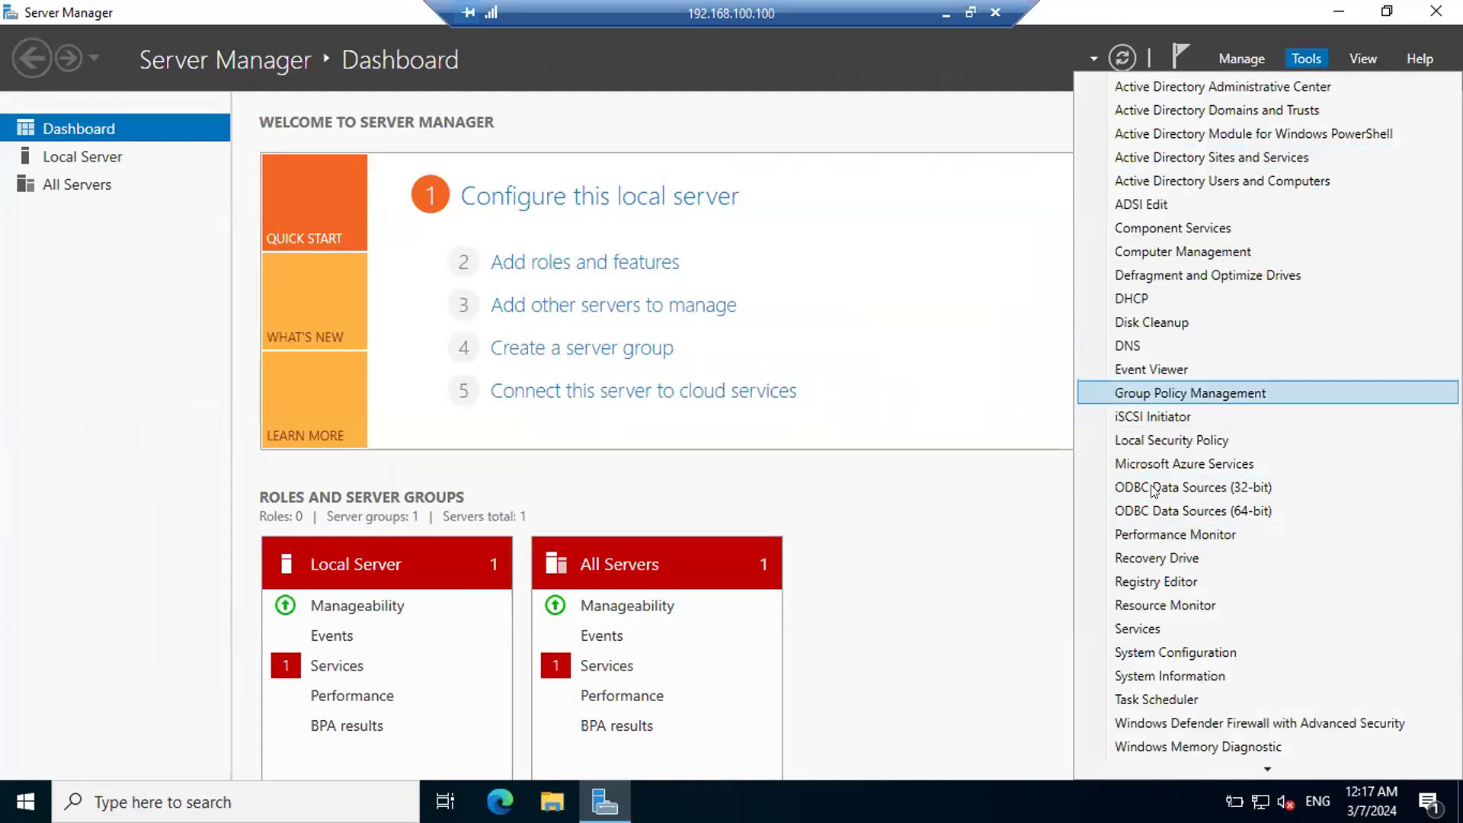
{"action": "left_click", "coordinate": [1233, 181]}
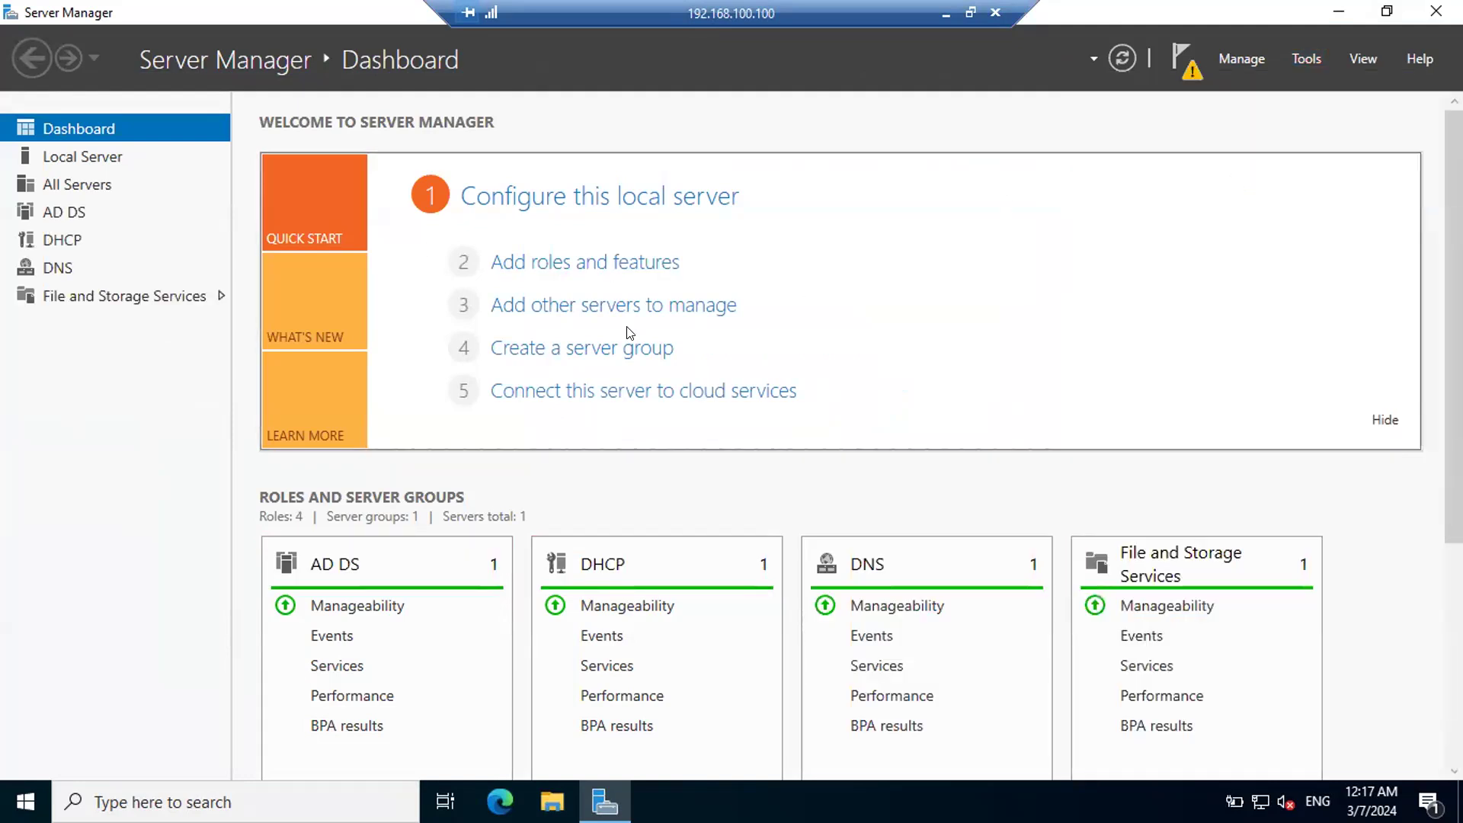
{"action": "left_click", "coordinate": [834, 113]}
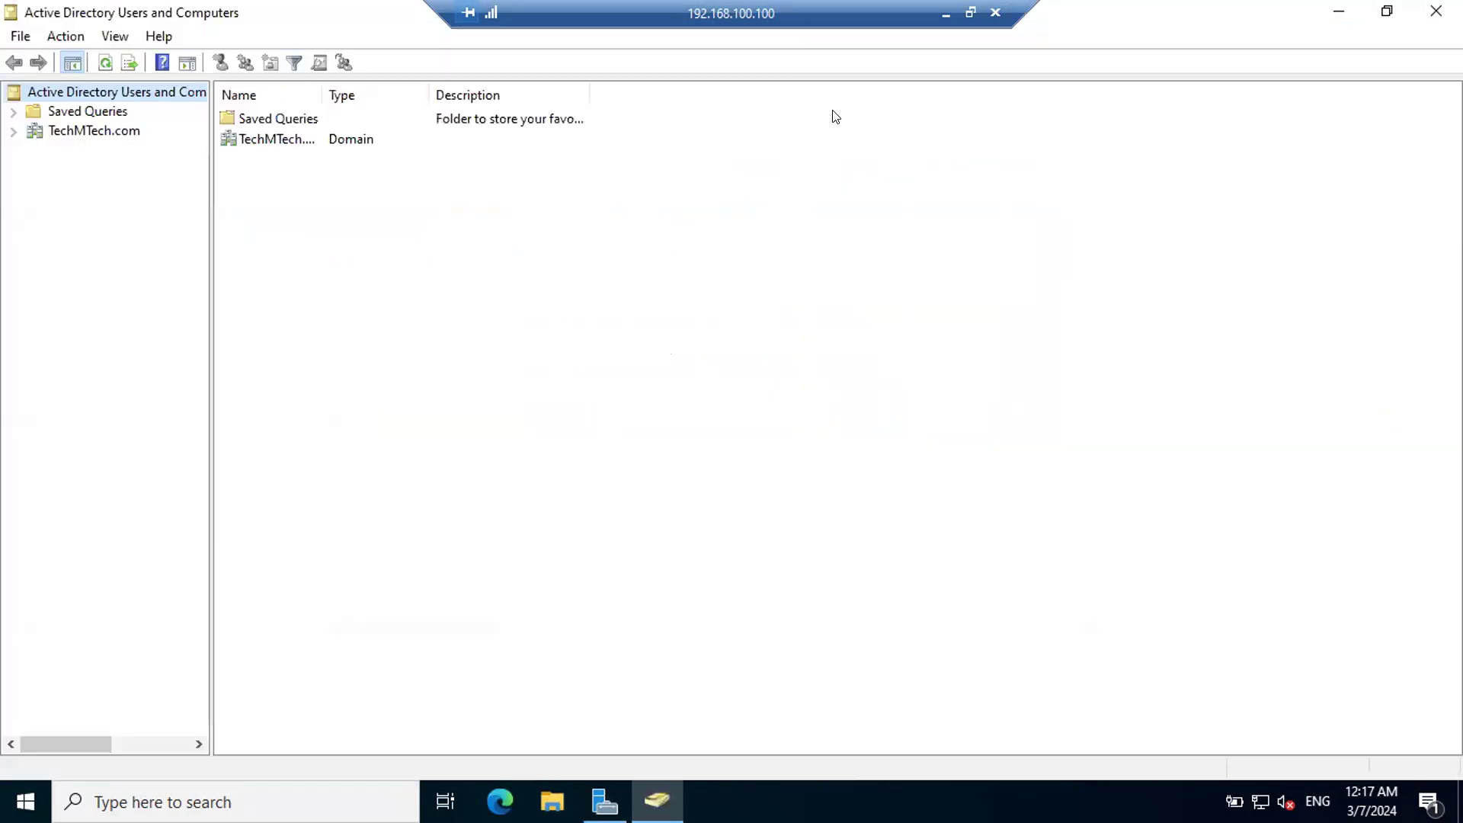
Step: Expand the TechMTech.com domain and examine its default containers, including Computers and Users
{"action": "left_click", "coordinate": [46, 129]}
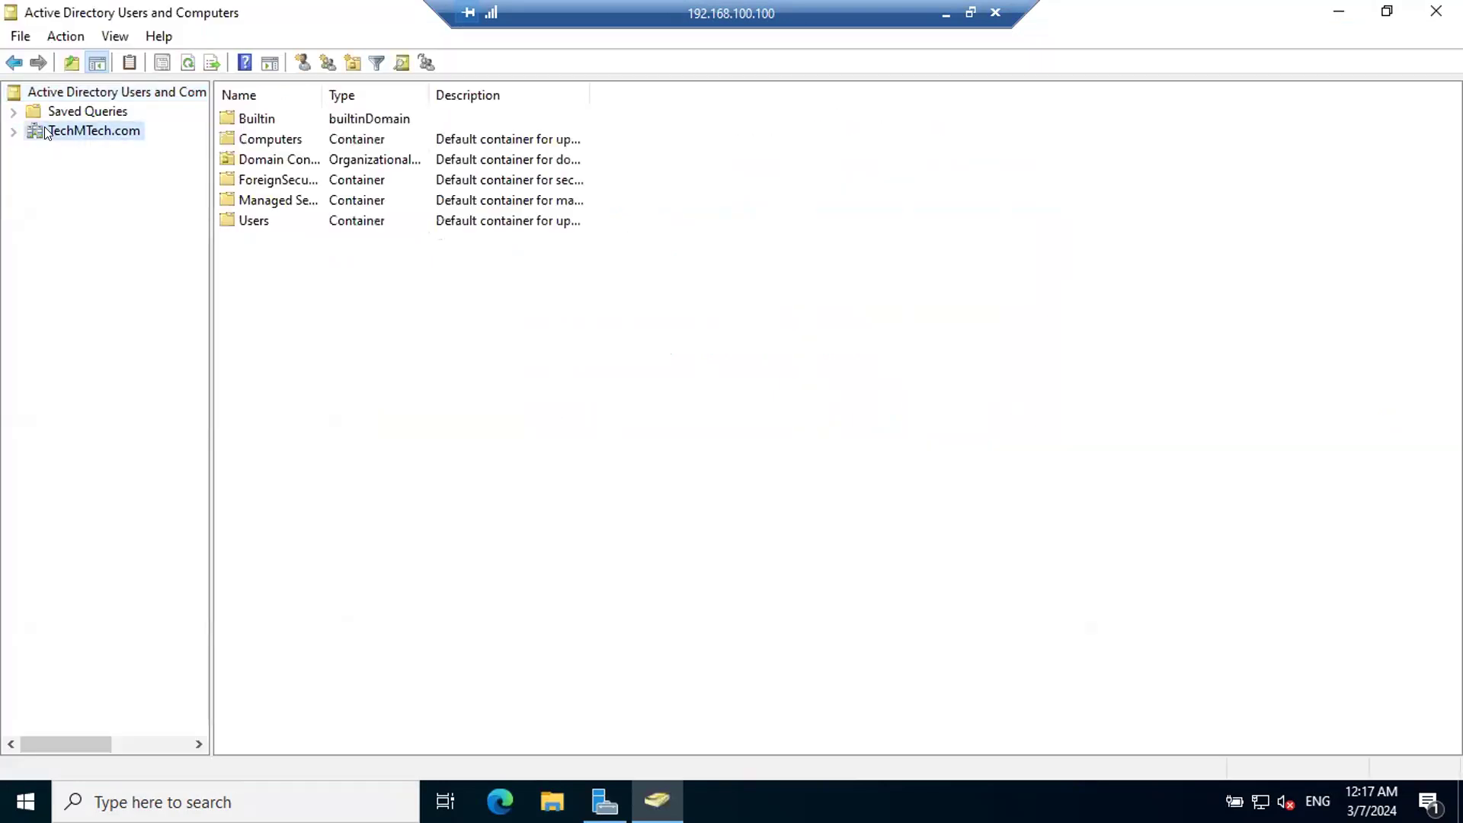
{"action": "double_click", "coordinate": [45, 128]}
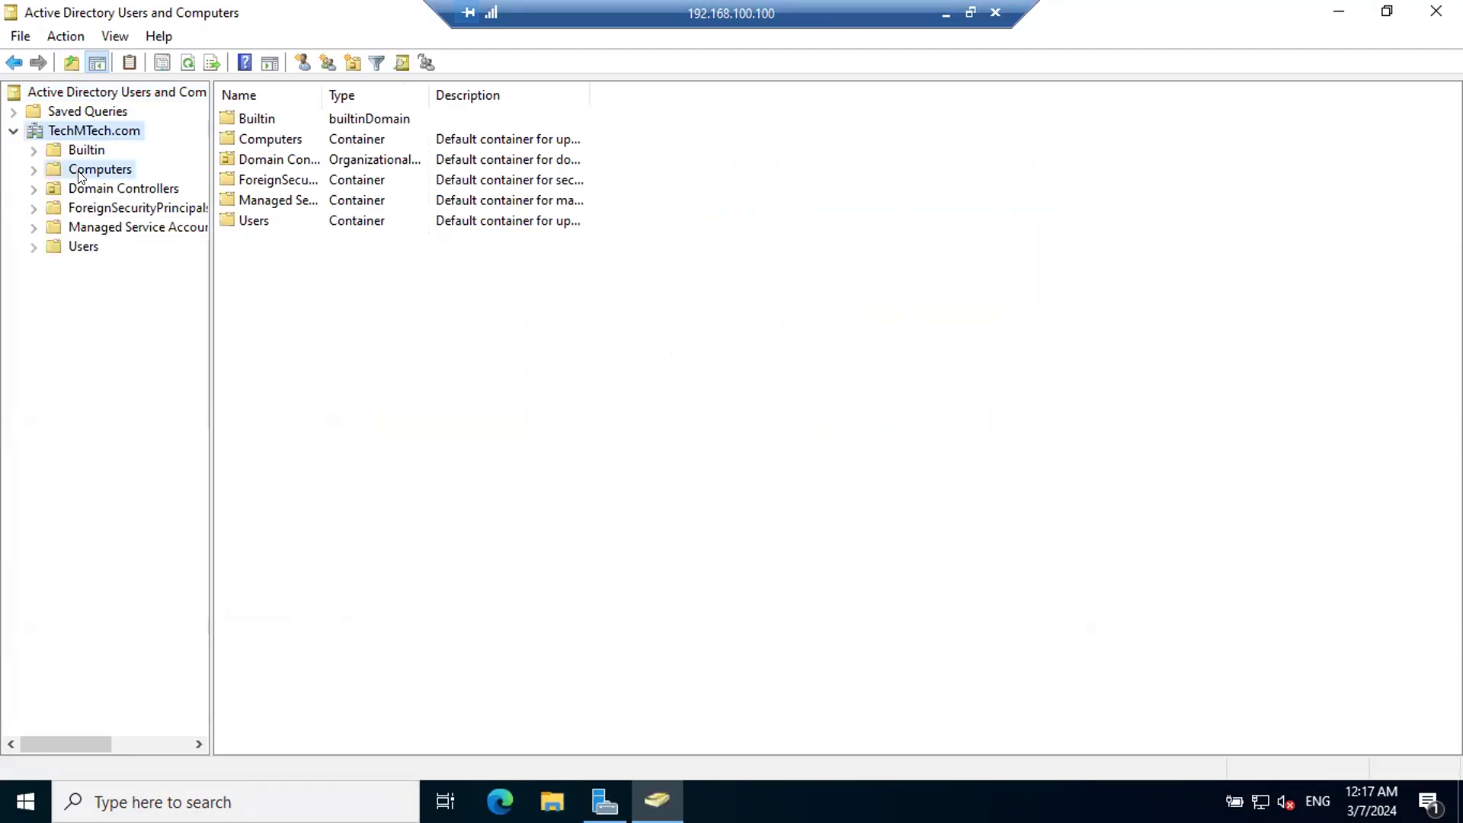
{"action": "left_click", "coordinate": [79, 171]}
{"action": "left_click", "coordinate": [81, 247]}
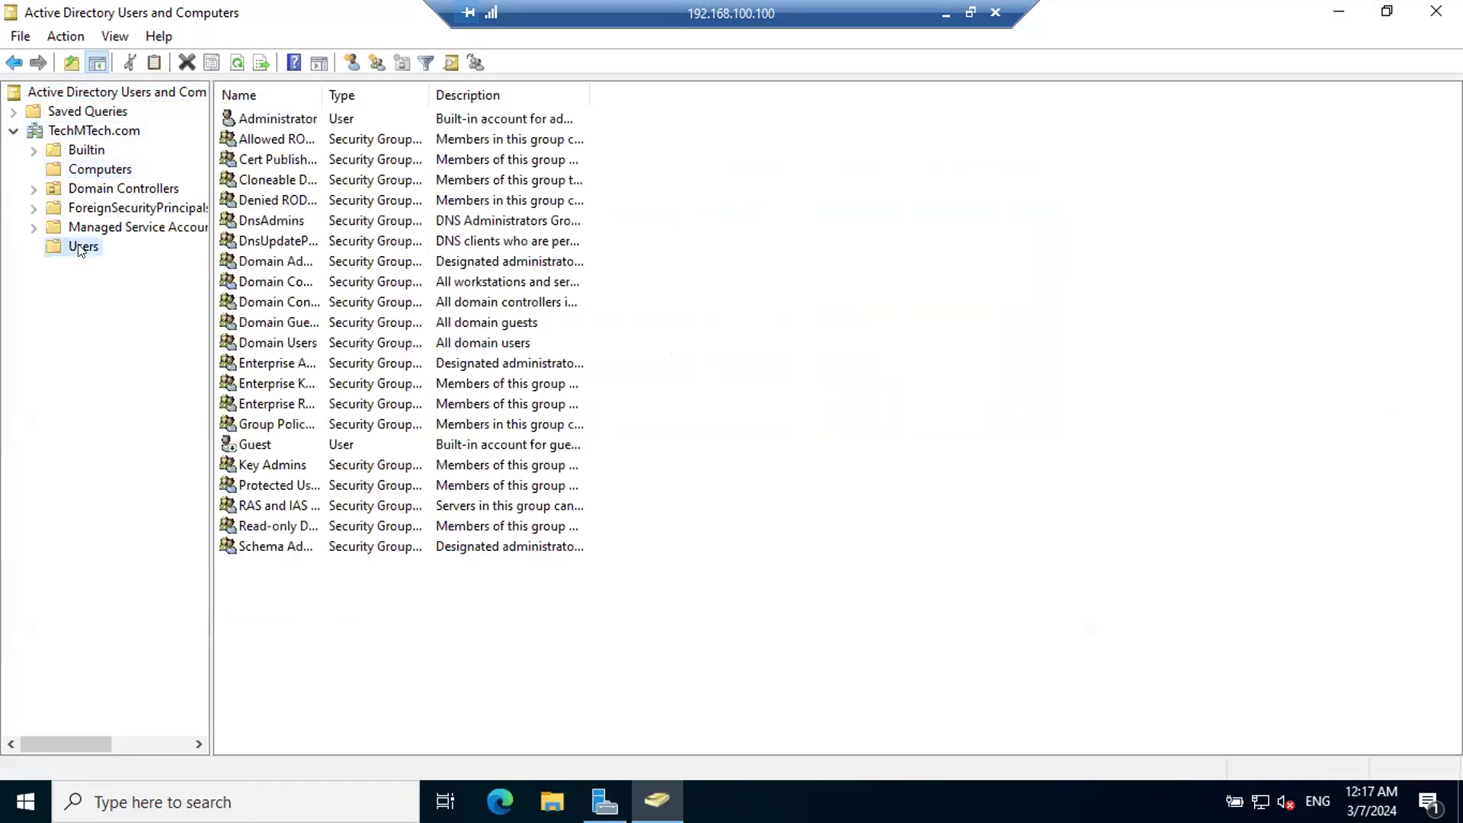
Step: Create an organizational unit named Student-Labs directly under TechMTech.com, keeping protection from accidental deletion
{"action": "left_click", "coordinate": [81, 131]}
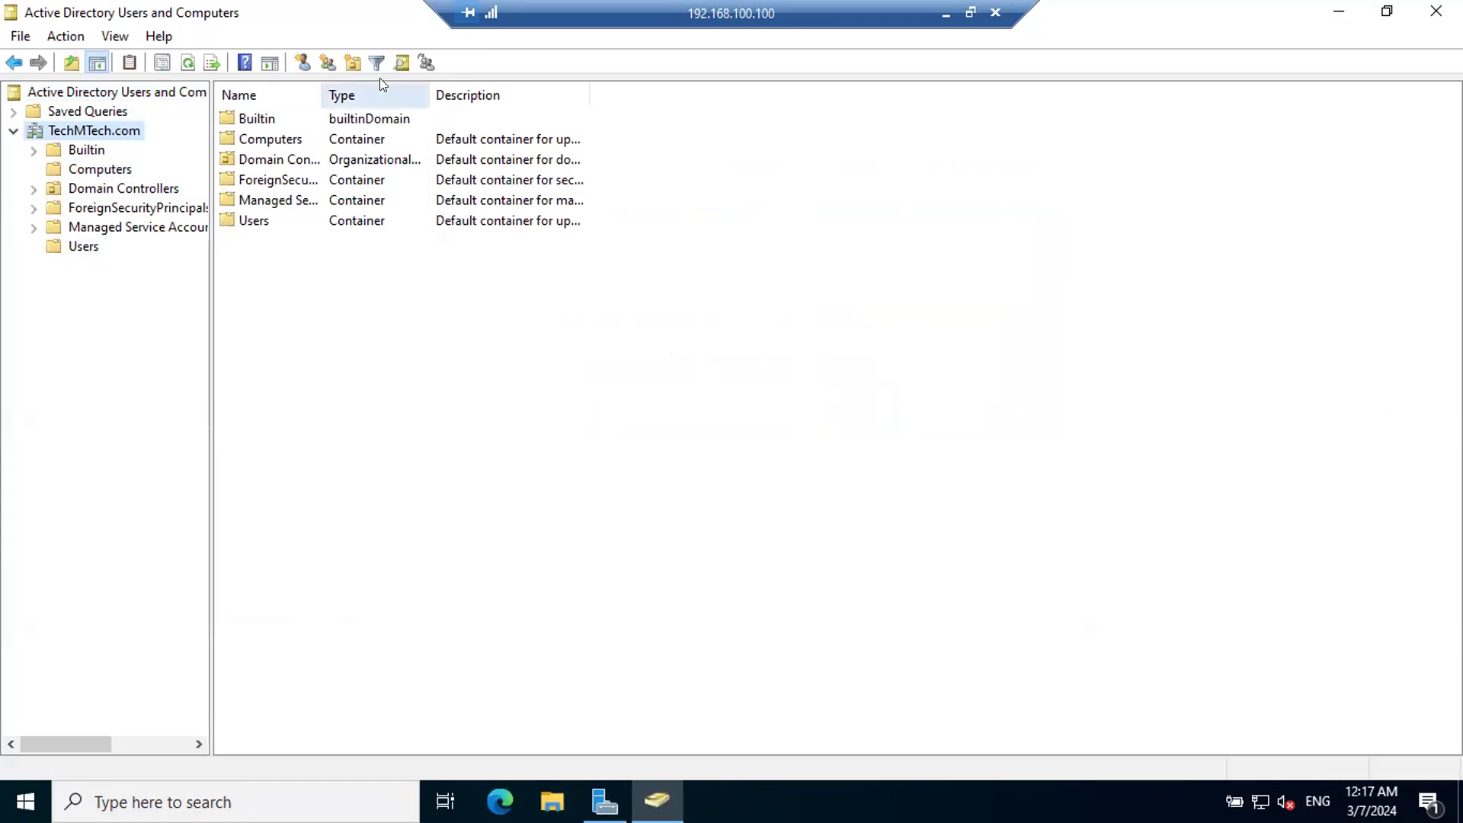
{"action": "left_click", "coordinate": [347, 61]}
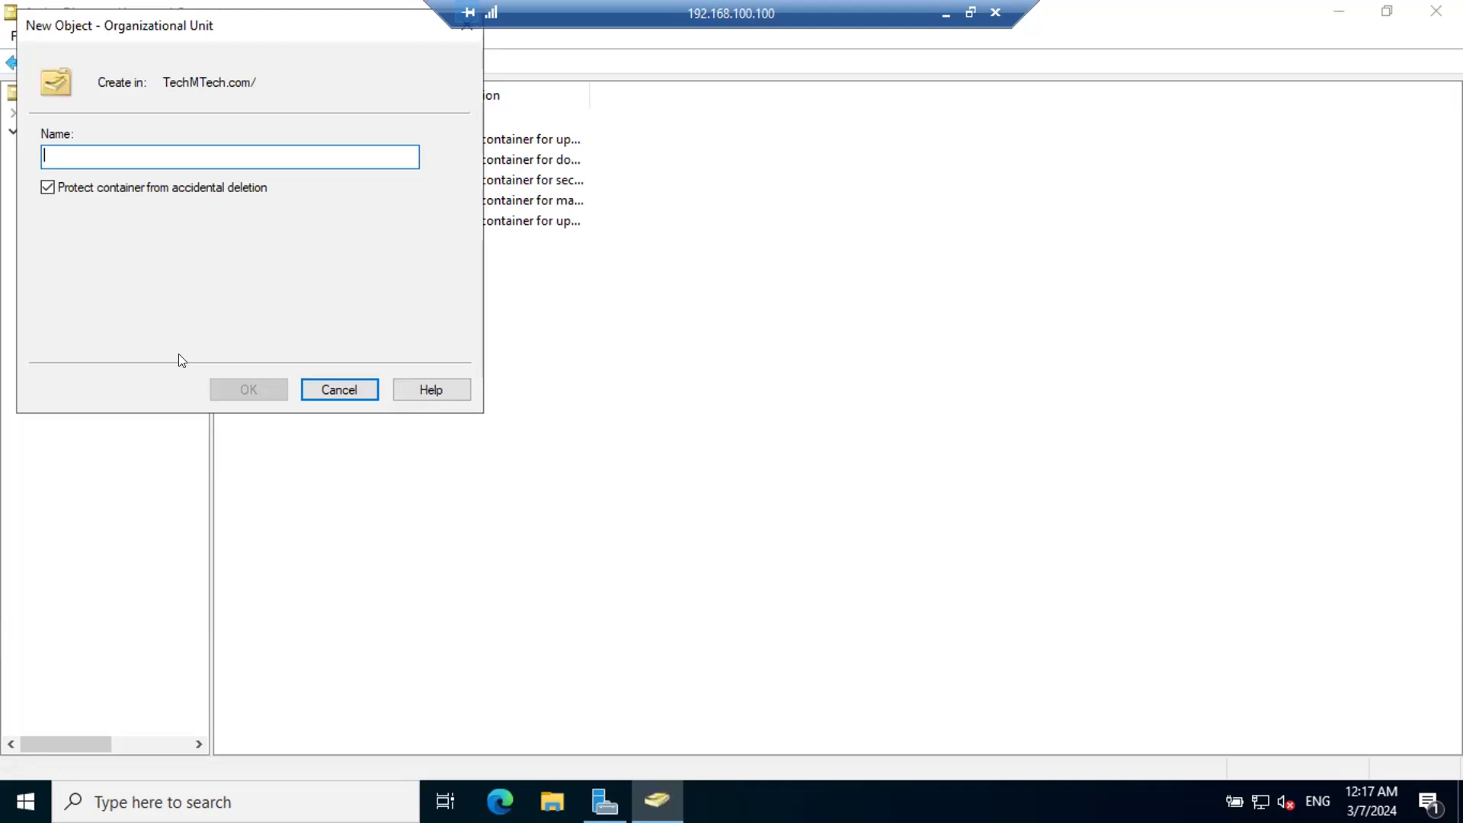
{"action": "type", "text": "Student "}
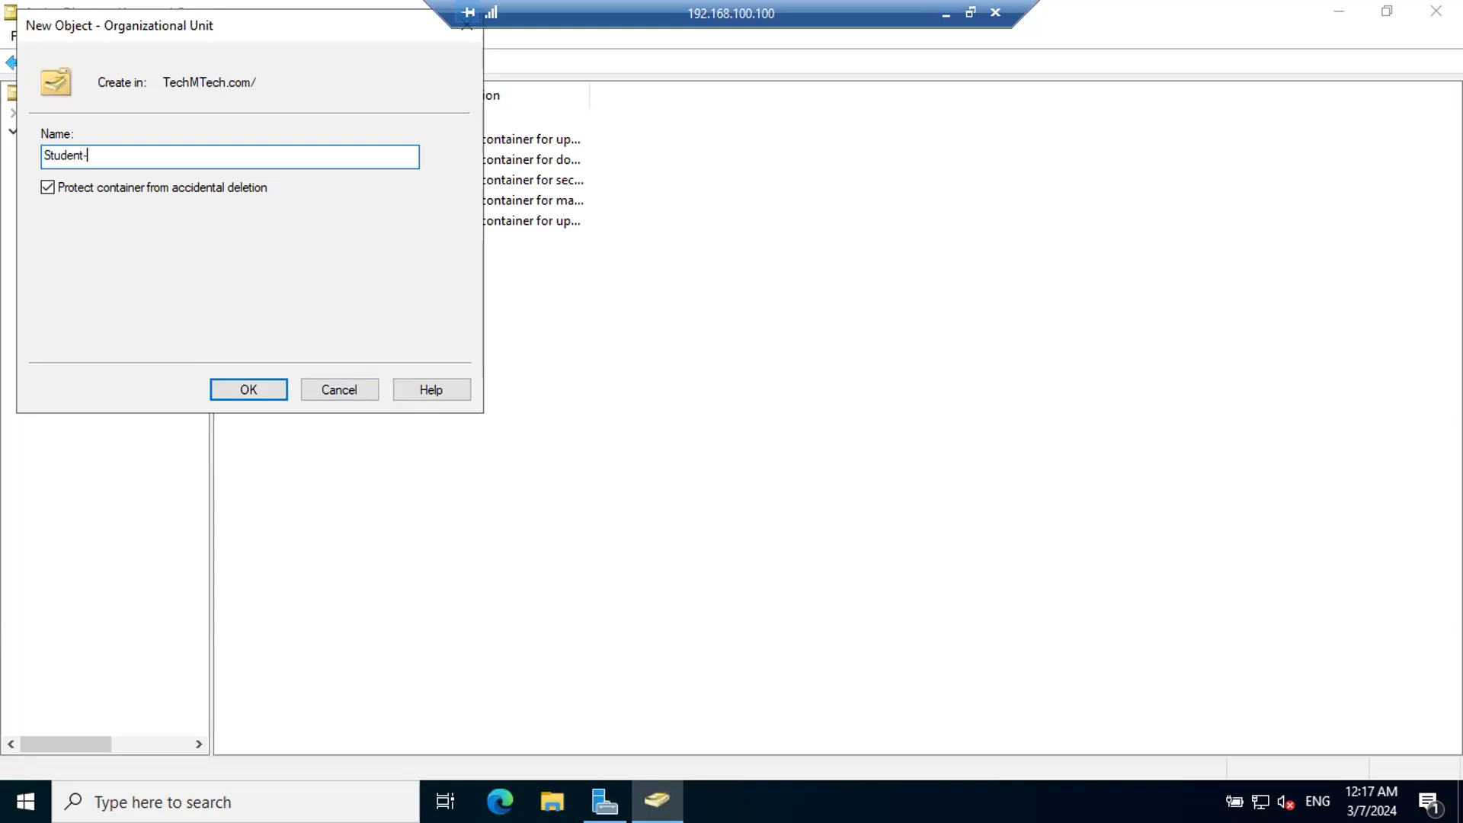
{"action": "type", "text": "Labs"}
{"action": "left_click", "coordinate": [233, 393]}
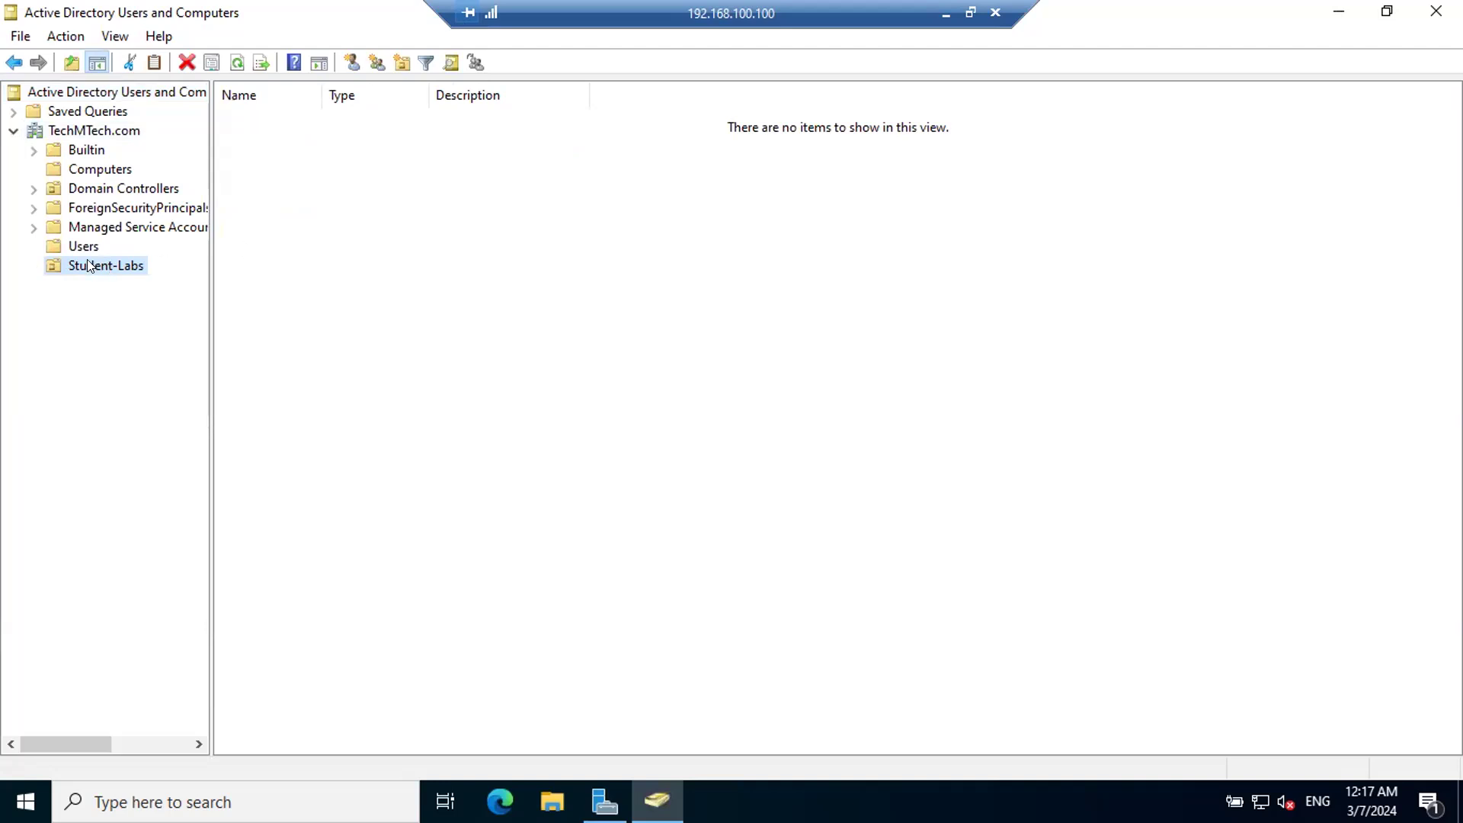
Step: Start a new user in the Student-Labs organizational unit and fill in the user's first and last name
{"action": "left_click", "coordinate": [351, 63]}
{"action": "left_click_drag", "start_coordinate": [119, 18], "coordinate": [421, 207]}
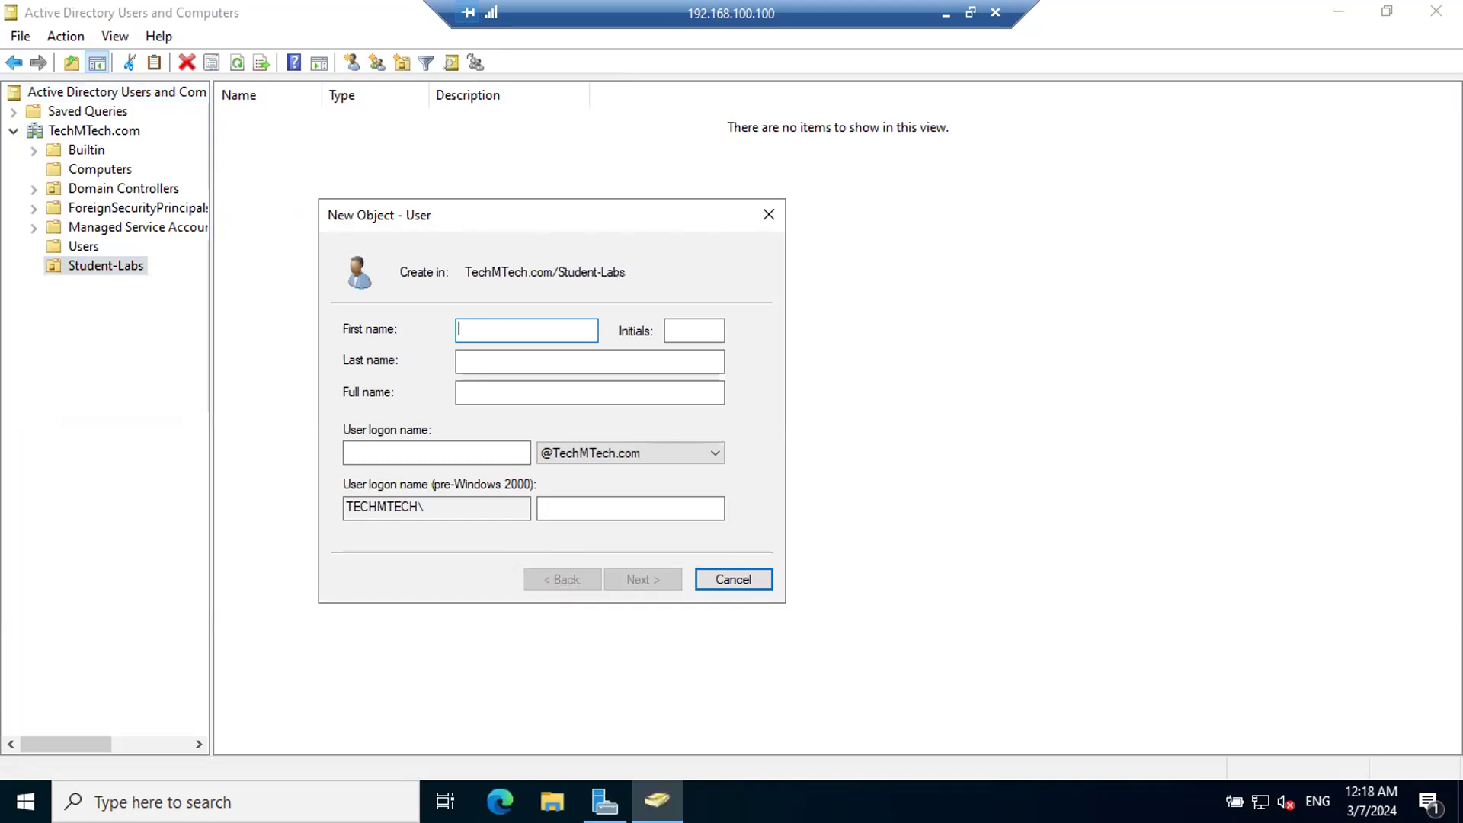
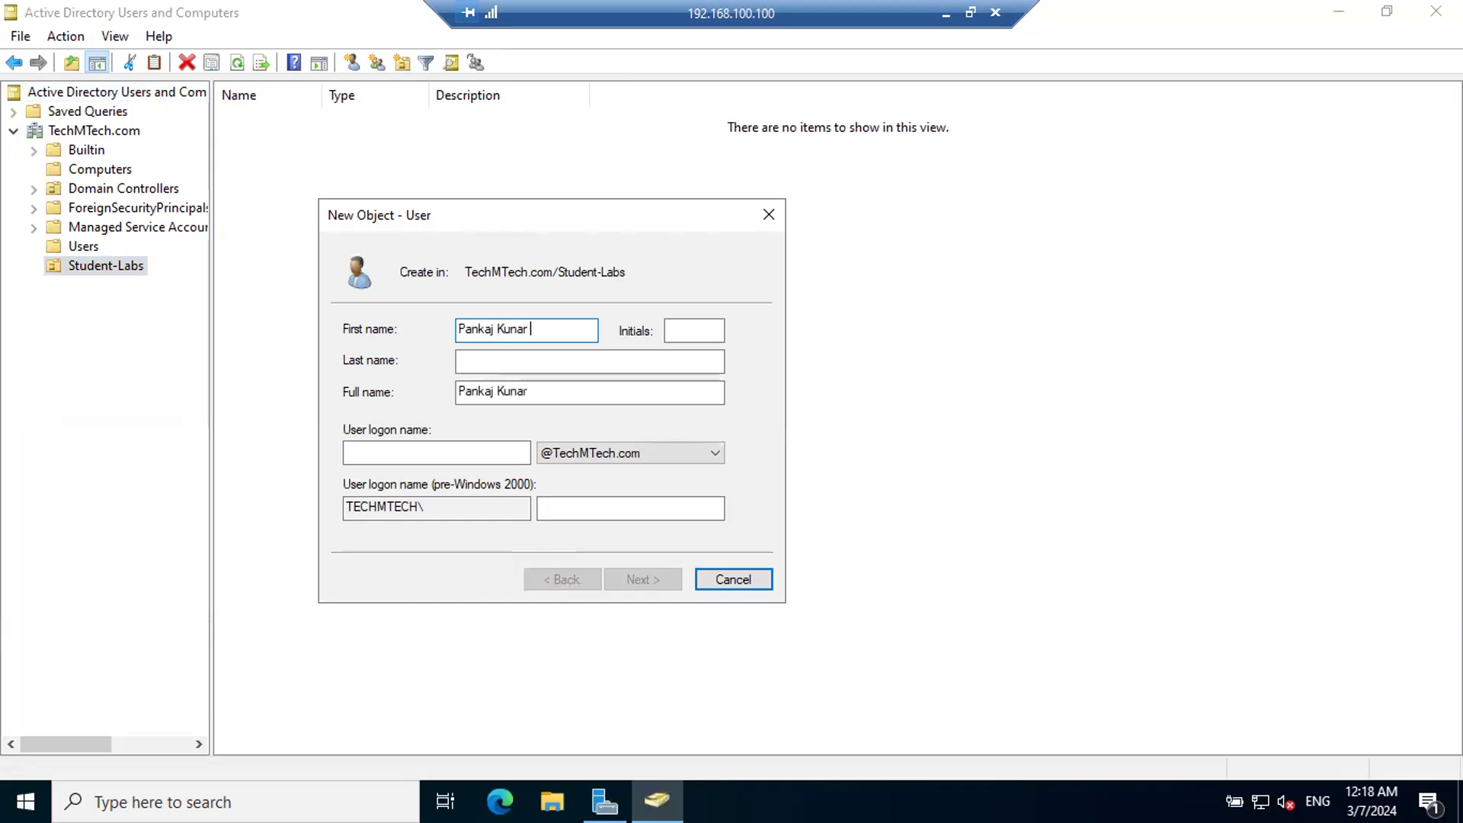
{"action": "key", "text": "Tab"}
{"action": "key", "text": "Tab"}
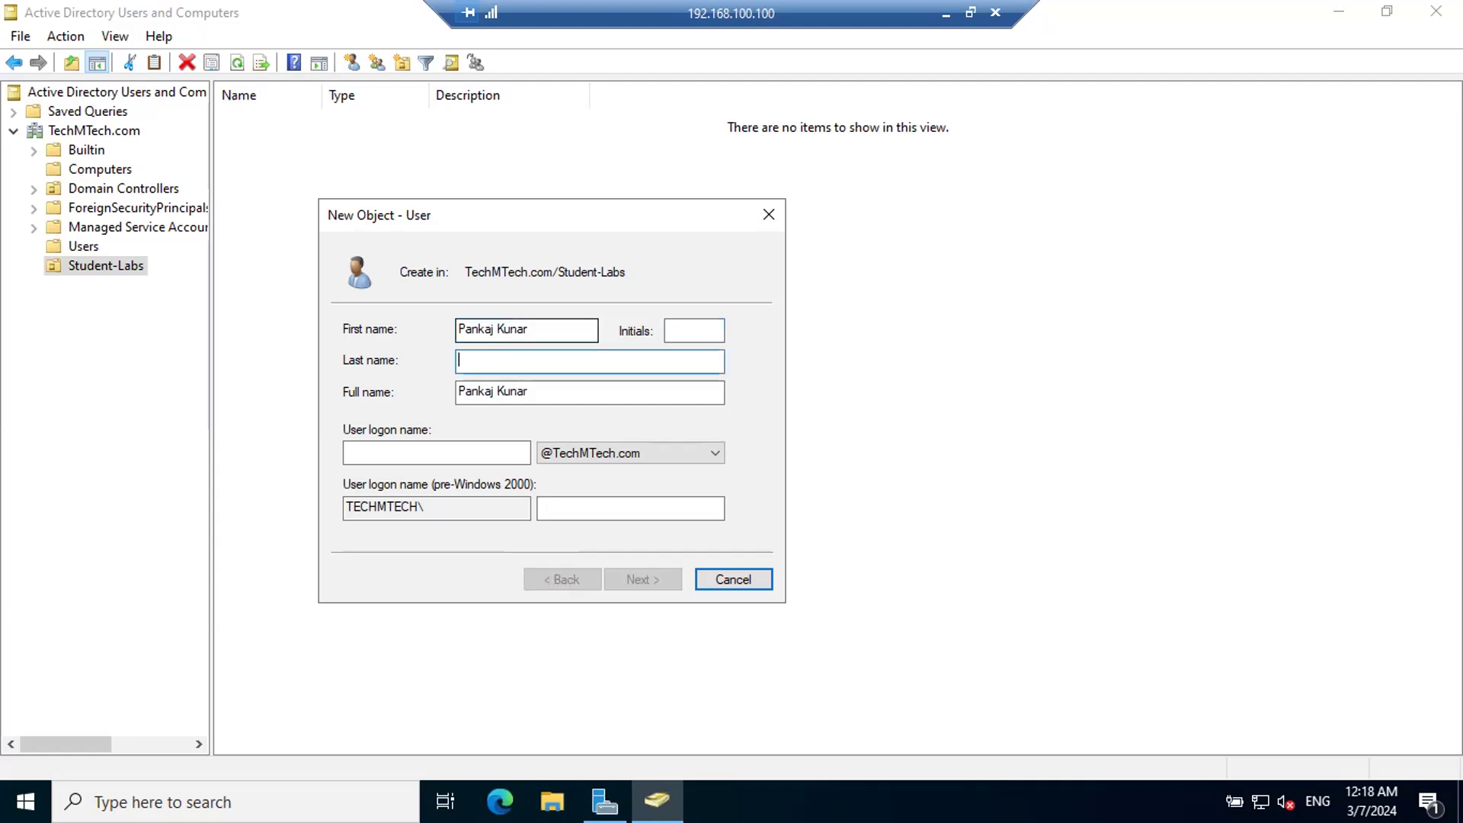
{"action": "key", "text": "Tab"}
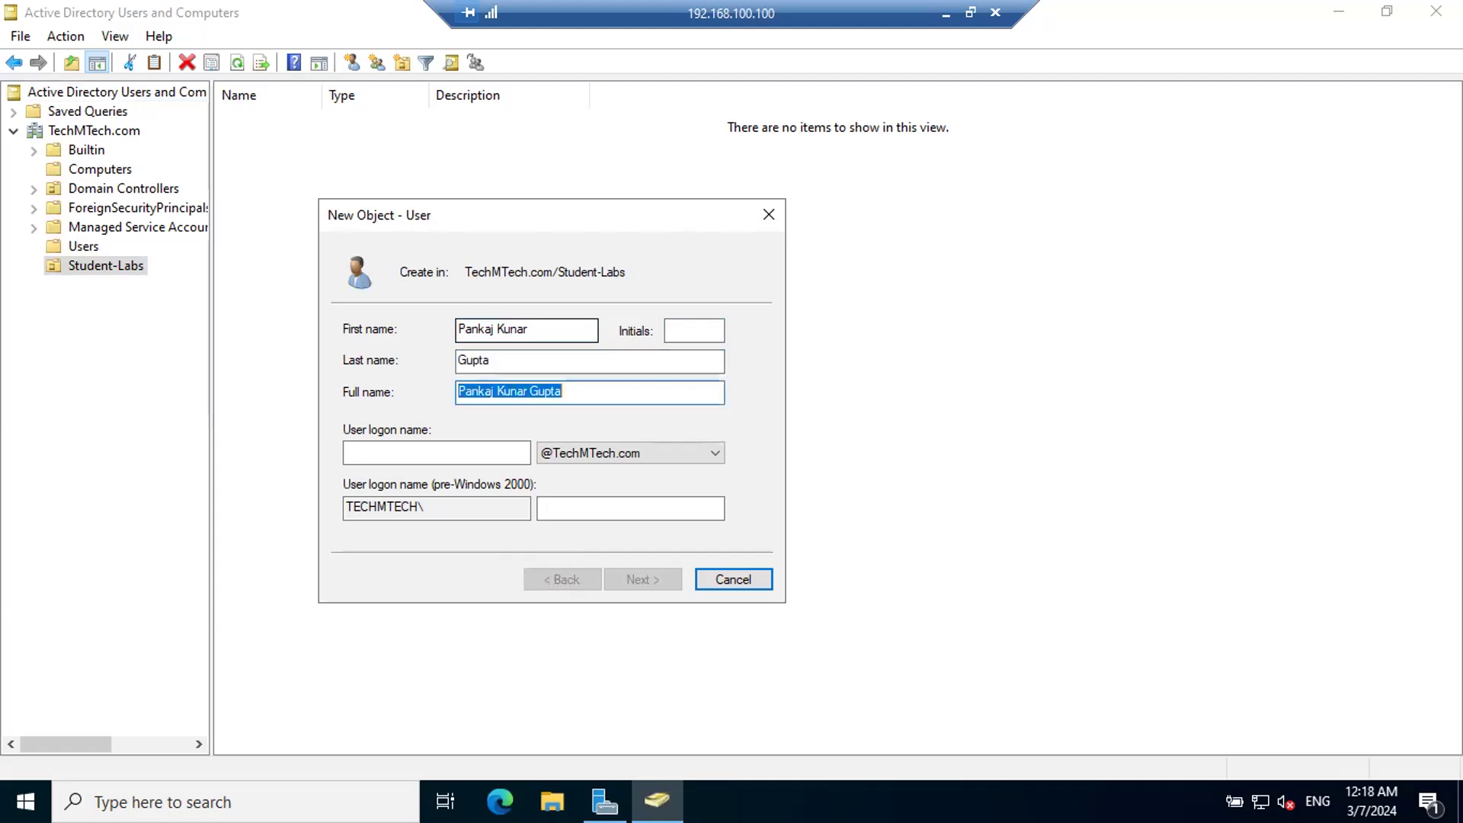
{"action": "left_click", "coordinate": [404, 442]}
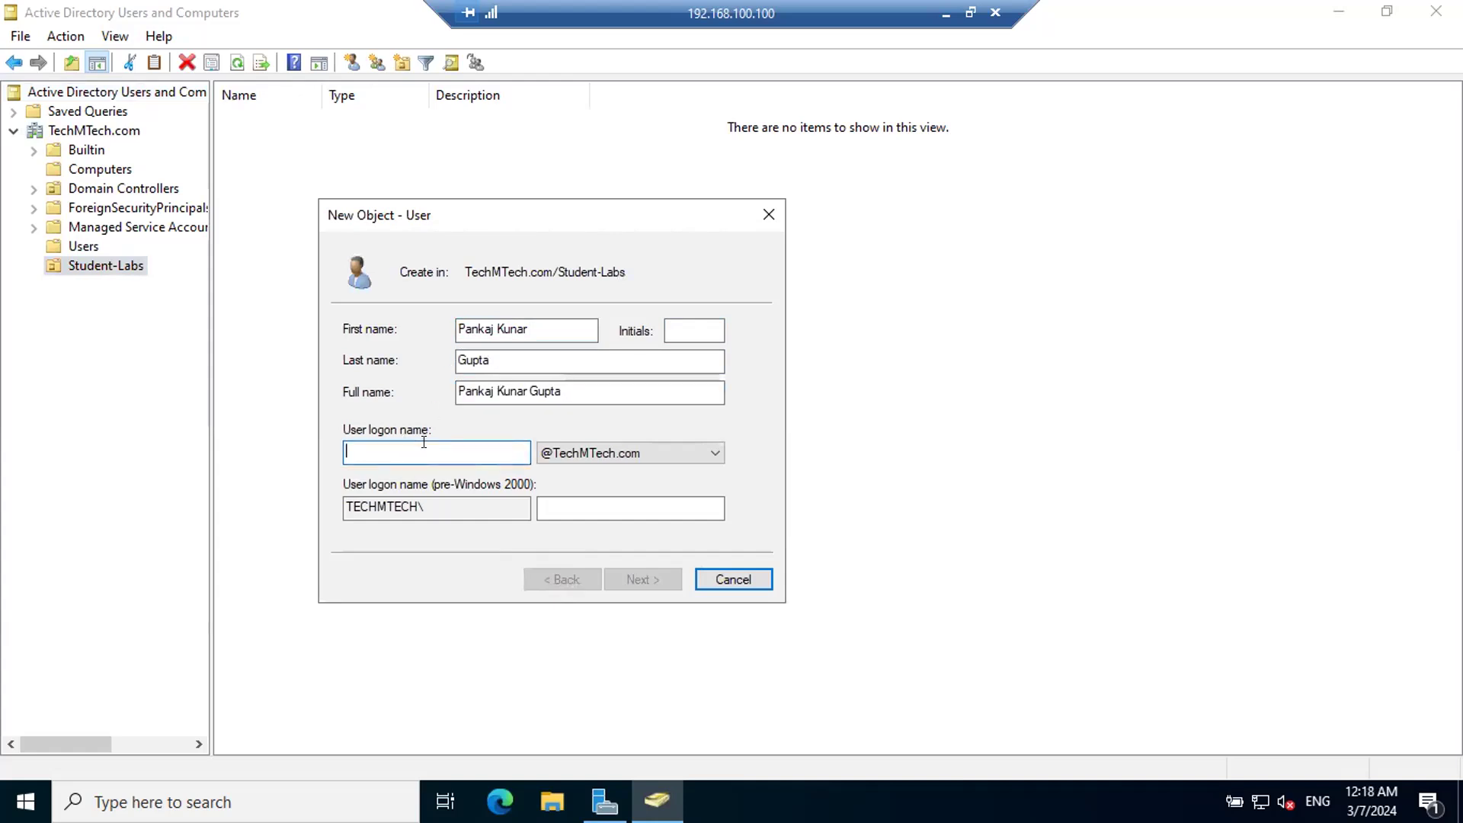
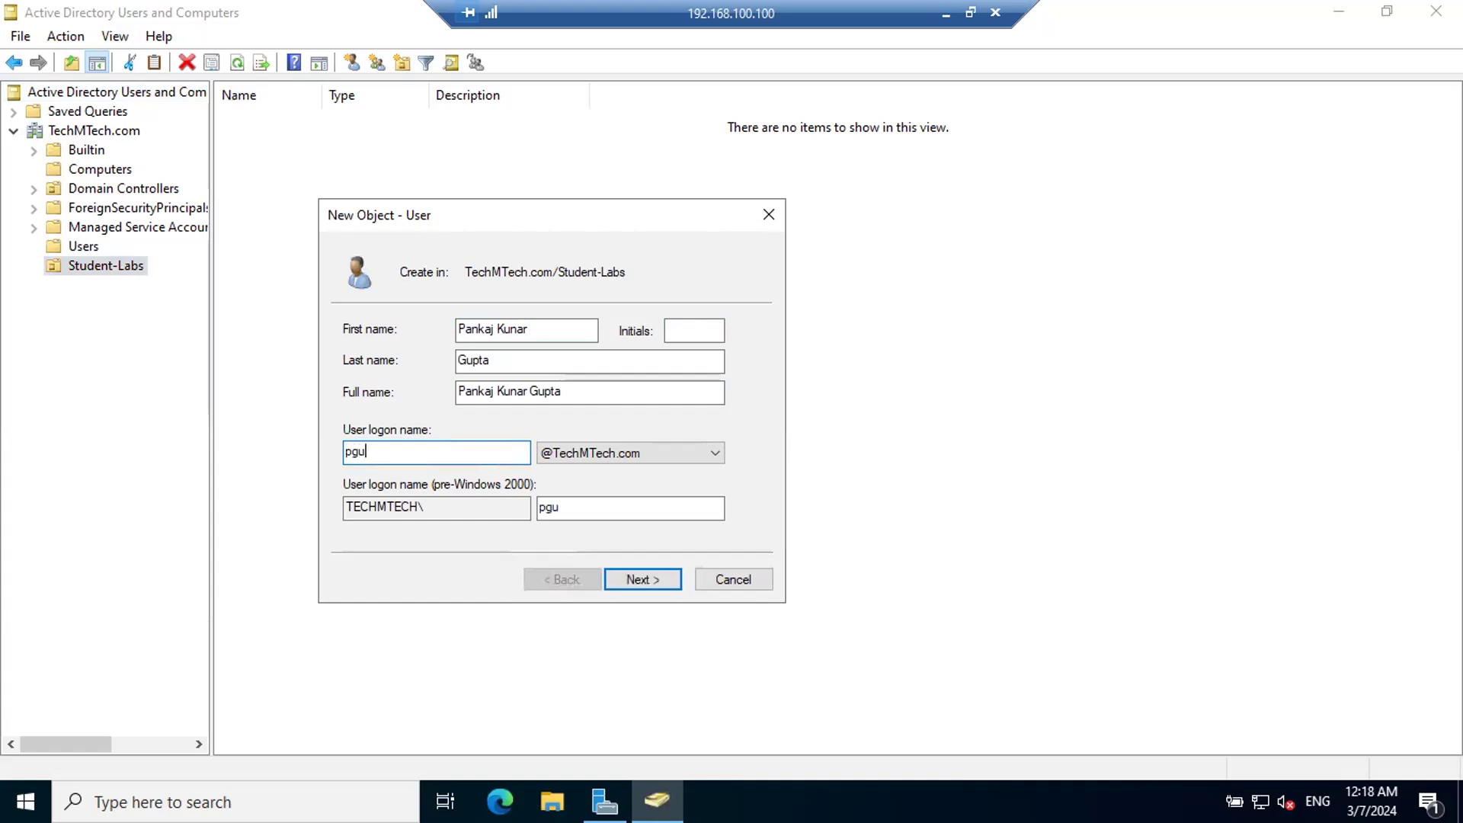
{"action": "left_click_drag", "start_coordinate": [411, 450], "coordinate": [278, 442]}
{"action": "left_click", "coordinate": [442, 443]}
{"action": "left_click", "coordinate": [643, 579]}
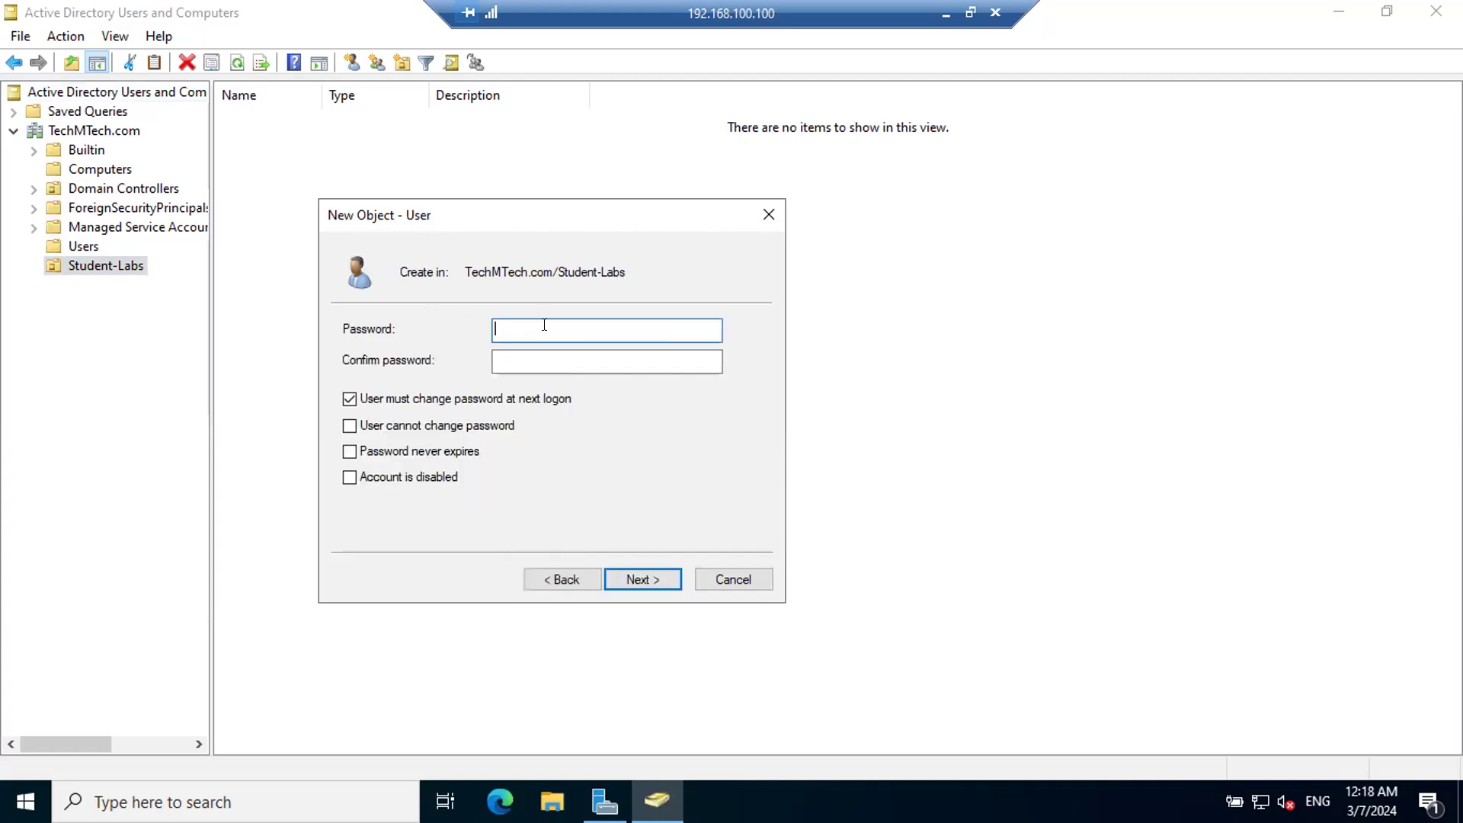
Step: Turn off the forced password change at next logon, and enable User cannot change password and Password never expires
{"action": "left_click", "coordinate": [384, 398]}
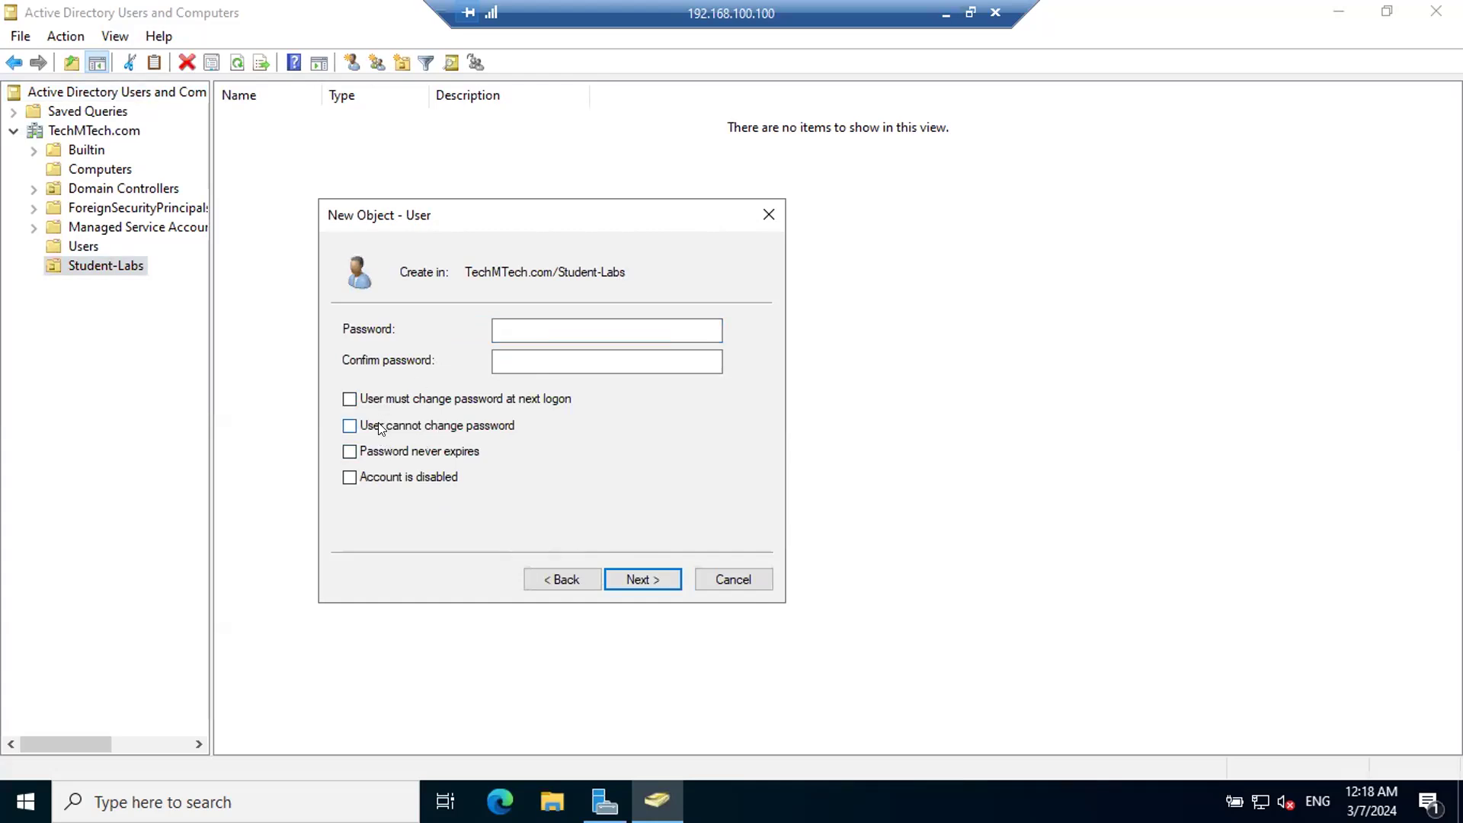
{"action": "left_click", "coordinate": [442, 428]}
{"action": "left_click", "coordinate": [404, 451]}
Step: Enter and confirm the new user's password, and finish creating the account in Student-Labs
{"action": "left_click", "coordinate": [529, 332]}
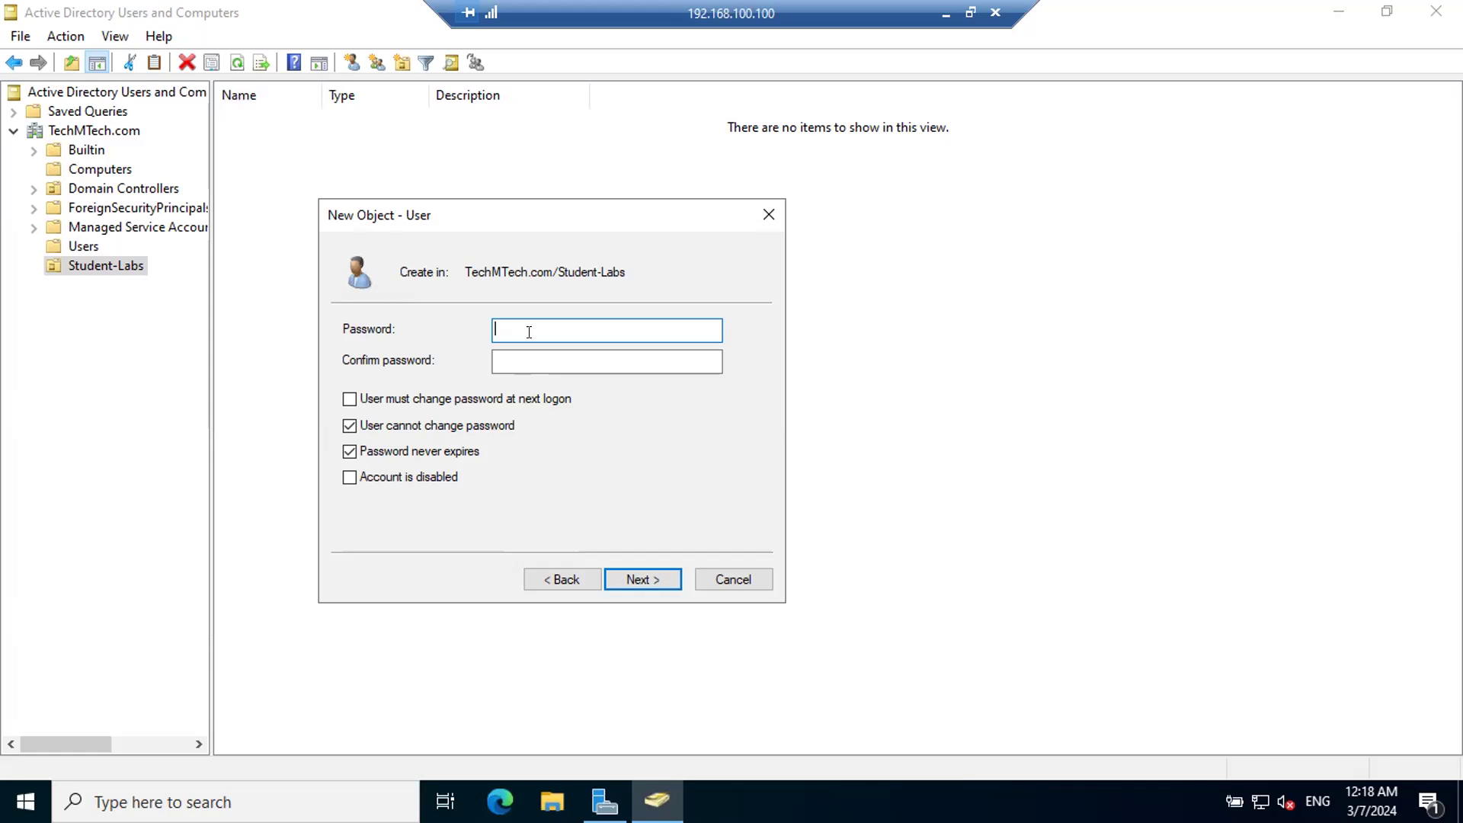
{"action": "type", "text": "Pa$$w0r••••"}
{"action": "key", "text": "Tab"}
{"action": "type", "text": "Pa$$w0"}
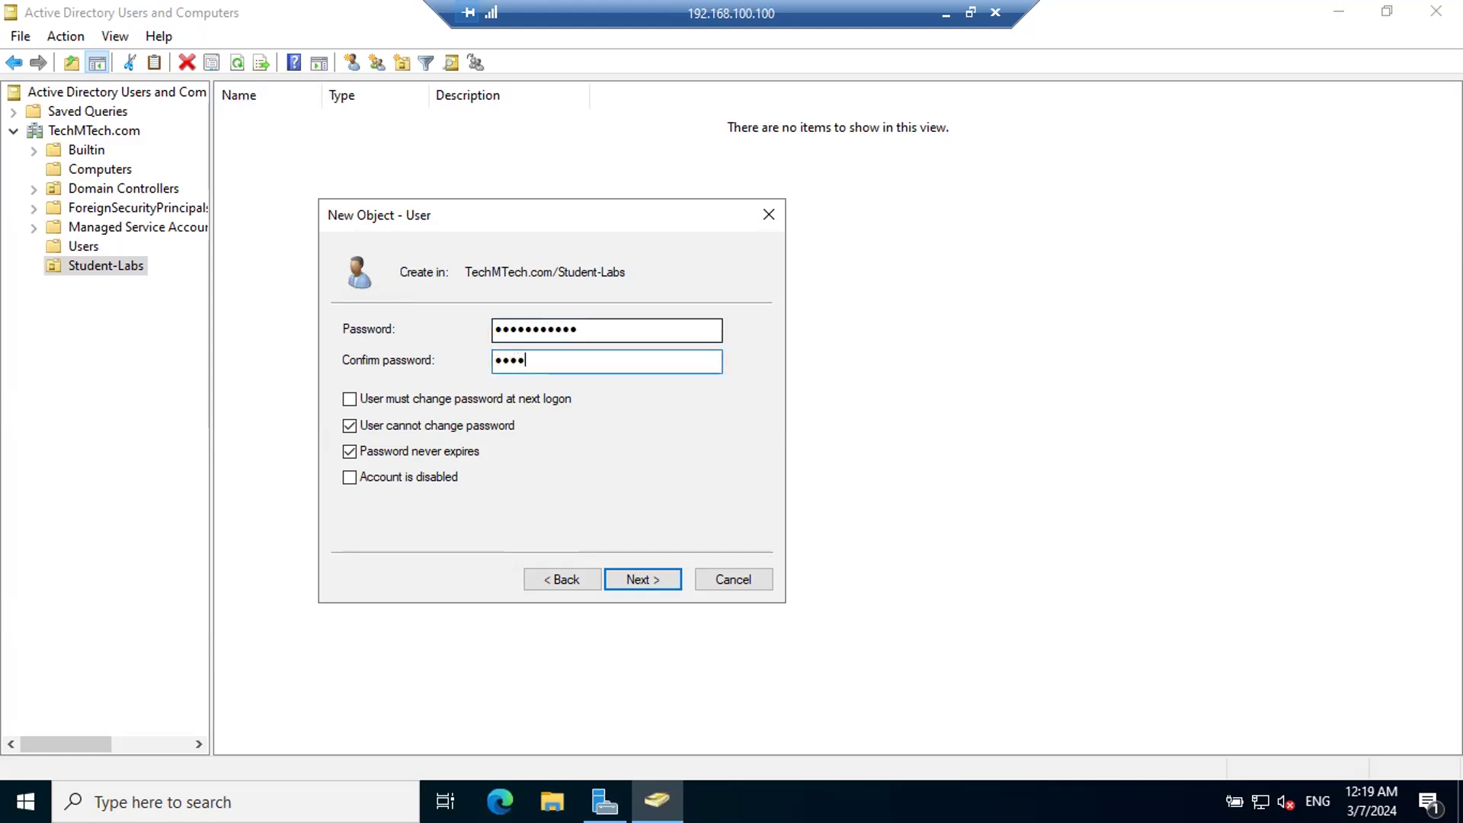
{"action": "type", "text": "•••••"}
{"action": "left_click", "coordinate": [635, 578]}
{"action": "left_click", "coordinate": [640, 579]}
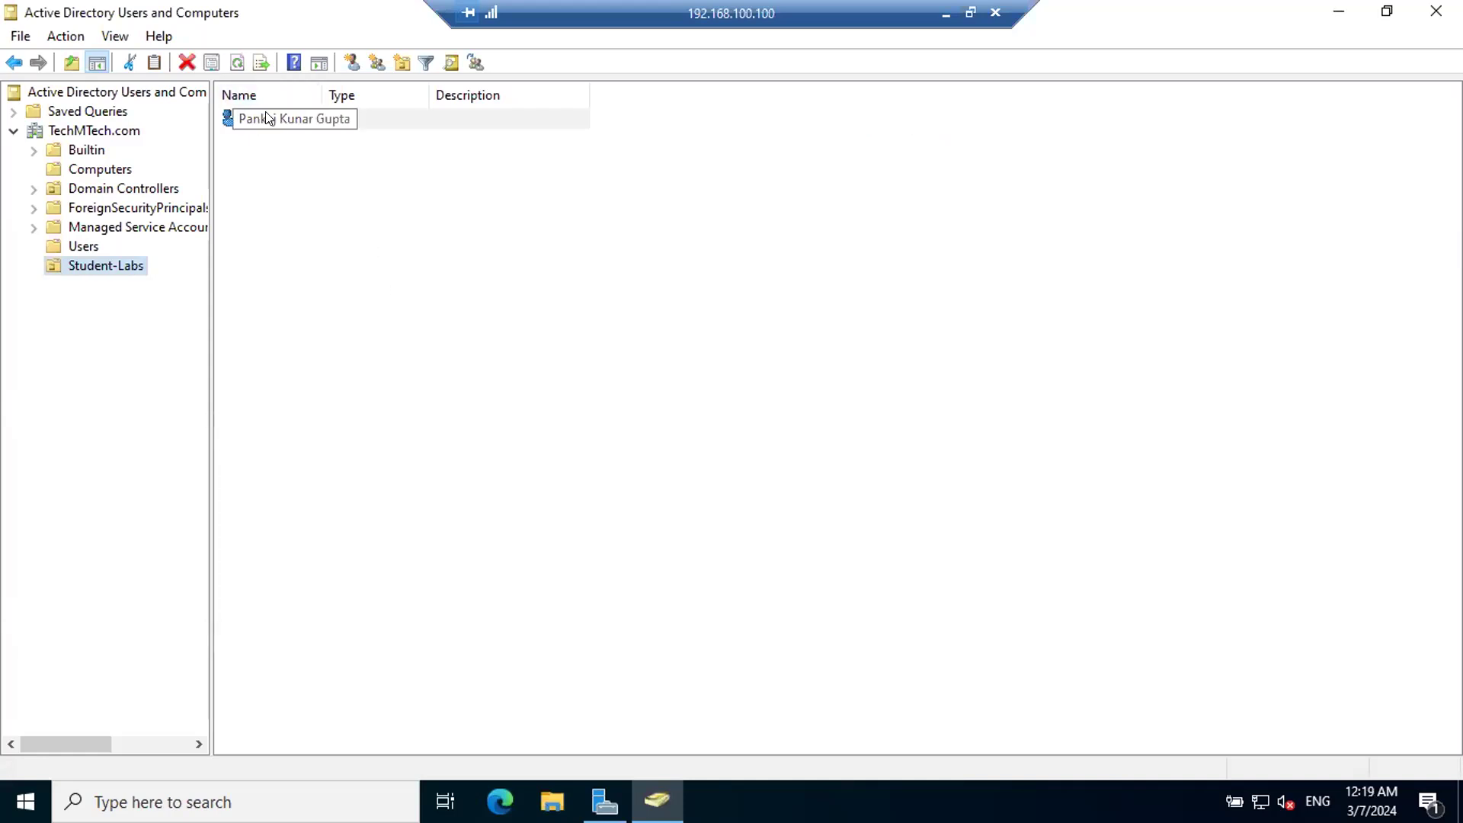
Step: Set the new Student-Labs user's account to expire at the end of April 30, 2024, checking the calendar first, and save the properties
{"action": "right_click", "coordinate": [269, 119]}
{"action": "left_click", "coordinate": [346, 414]}
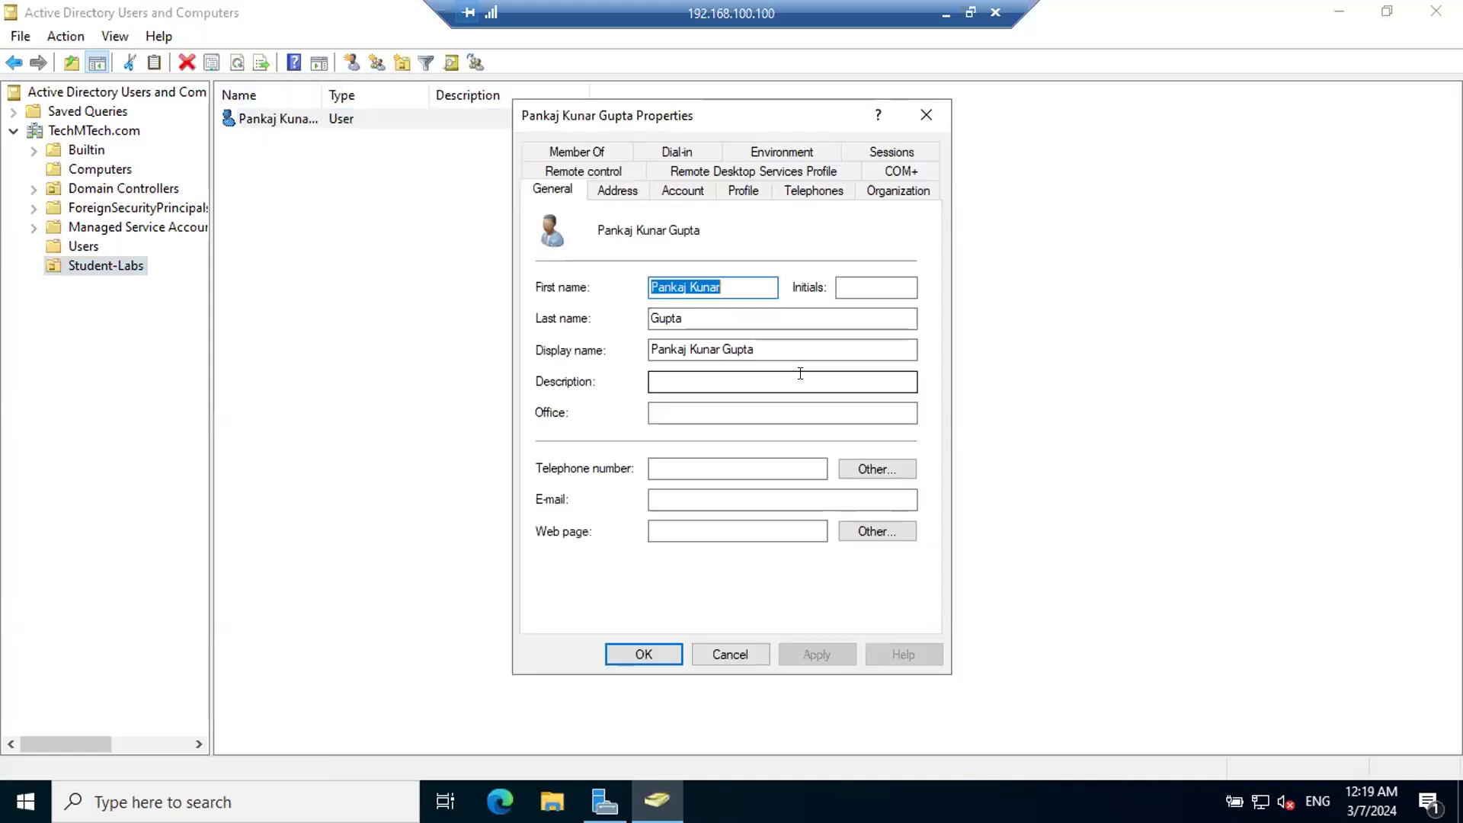
{"action": "left_click", "coordinate": [693, 192]}
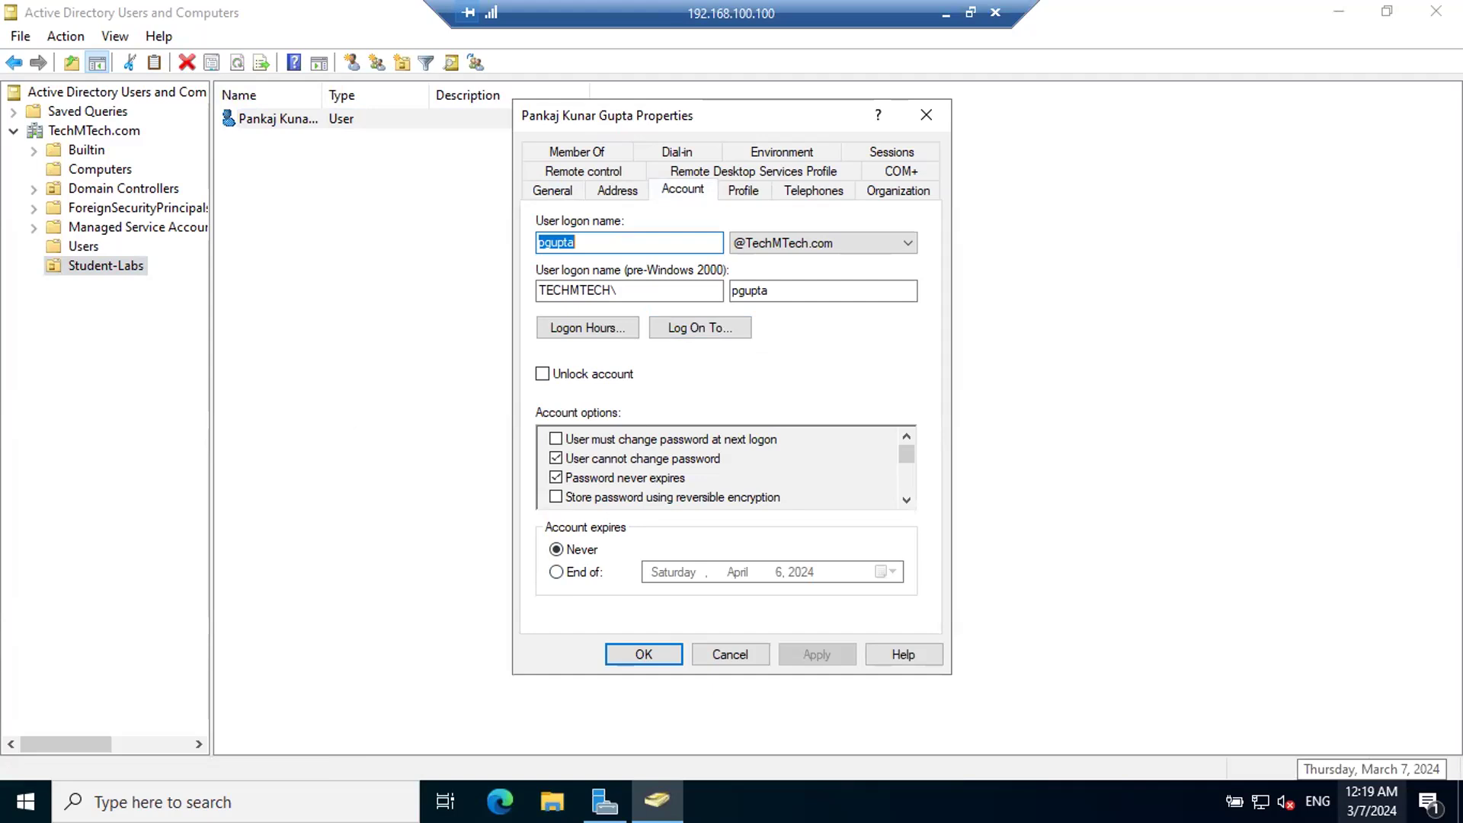
{"action": "left_click", "coordinate": [1371, 801]}
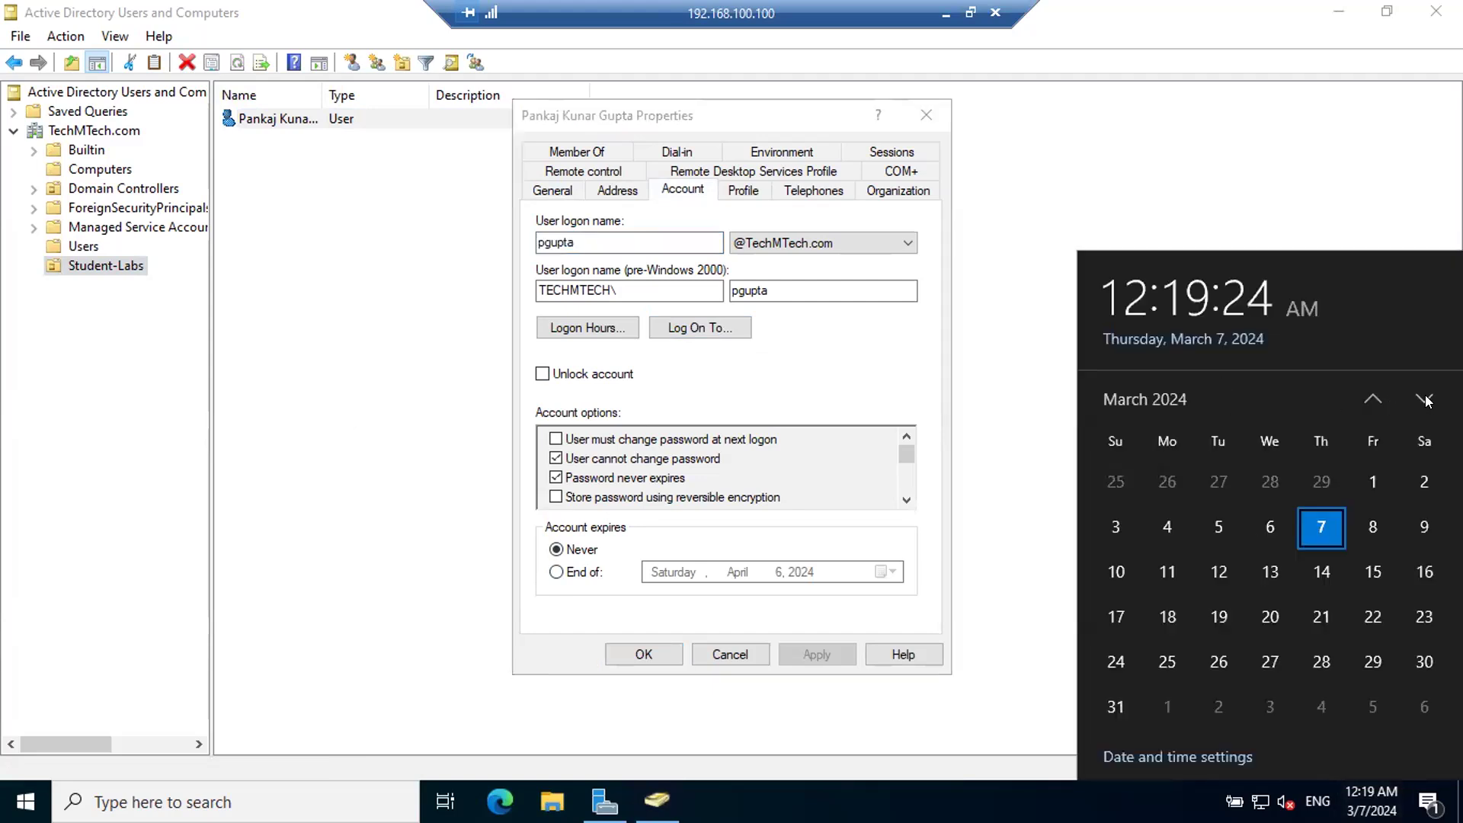
{"action": "left_click", "coordinate": [1425, 401]}
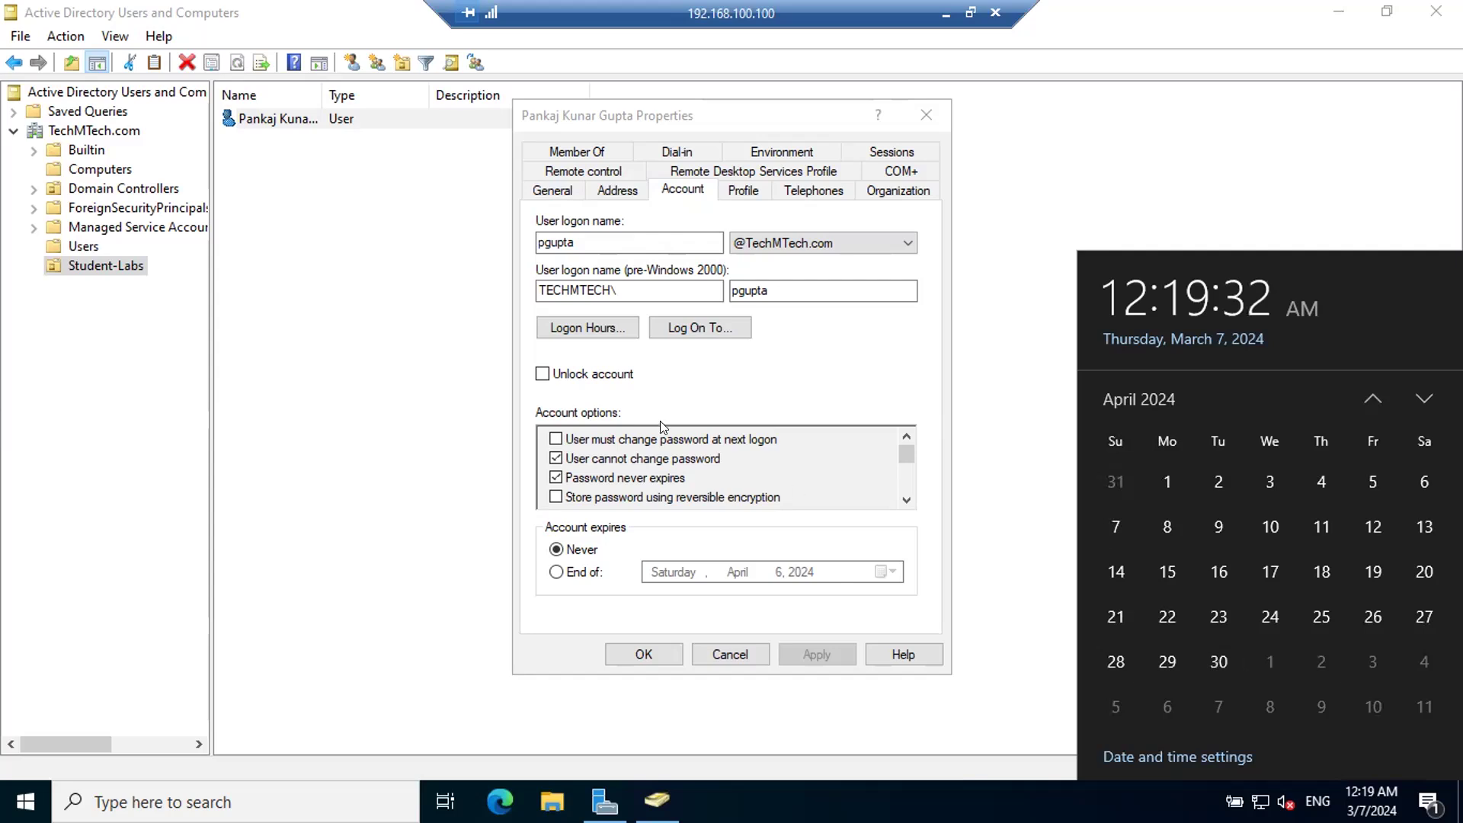
{"action": "left_click", "coordinate": [558, 573]}
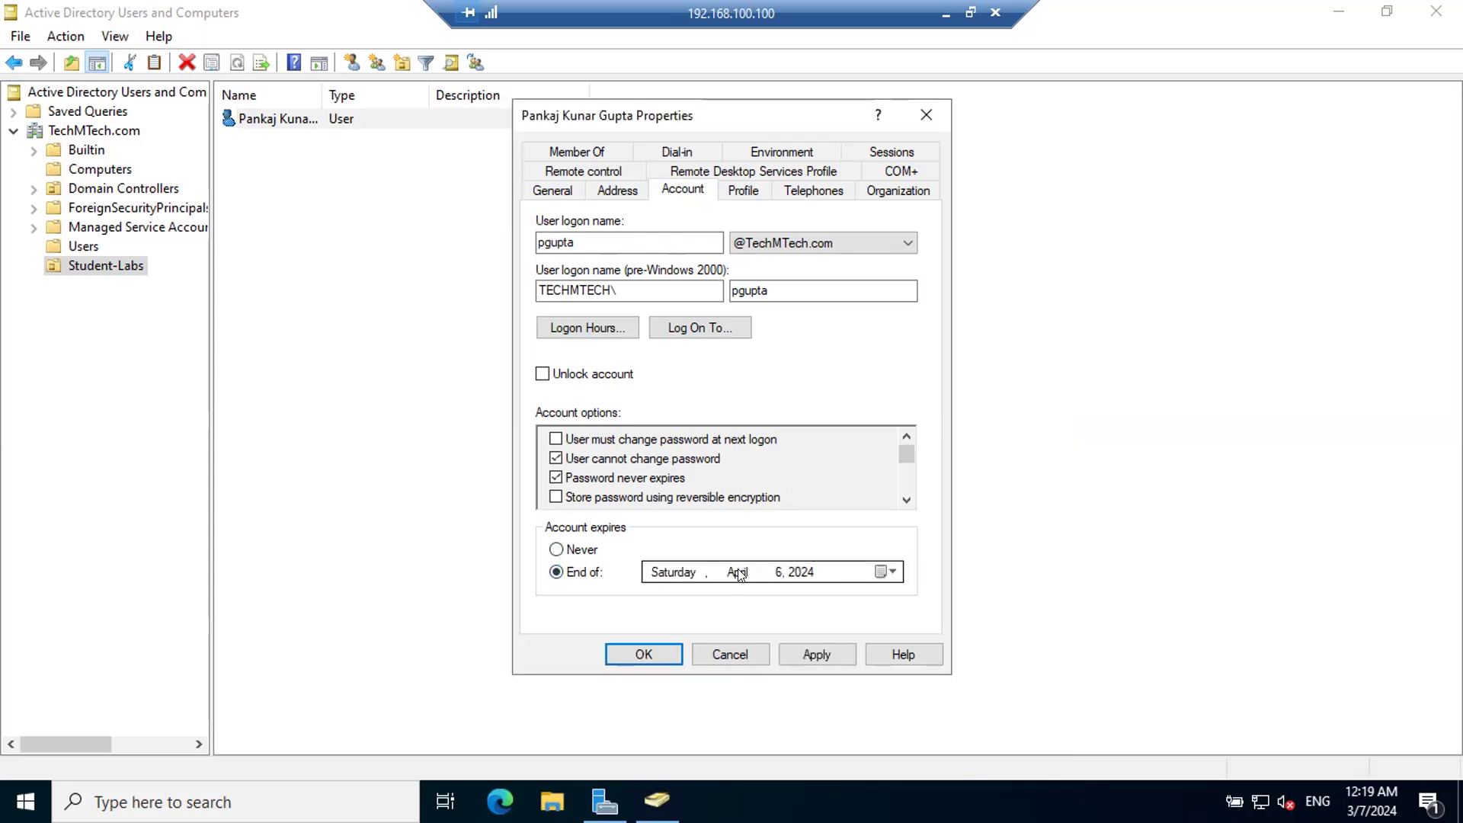
{"action": "left_click", "coordinate": [803, 570]}
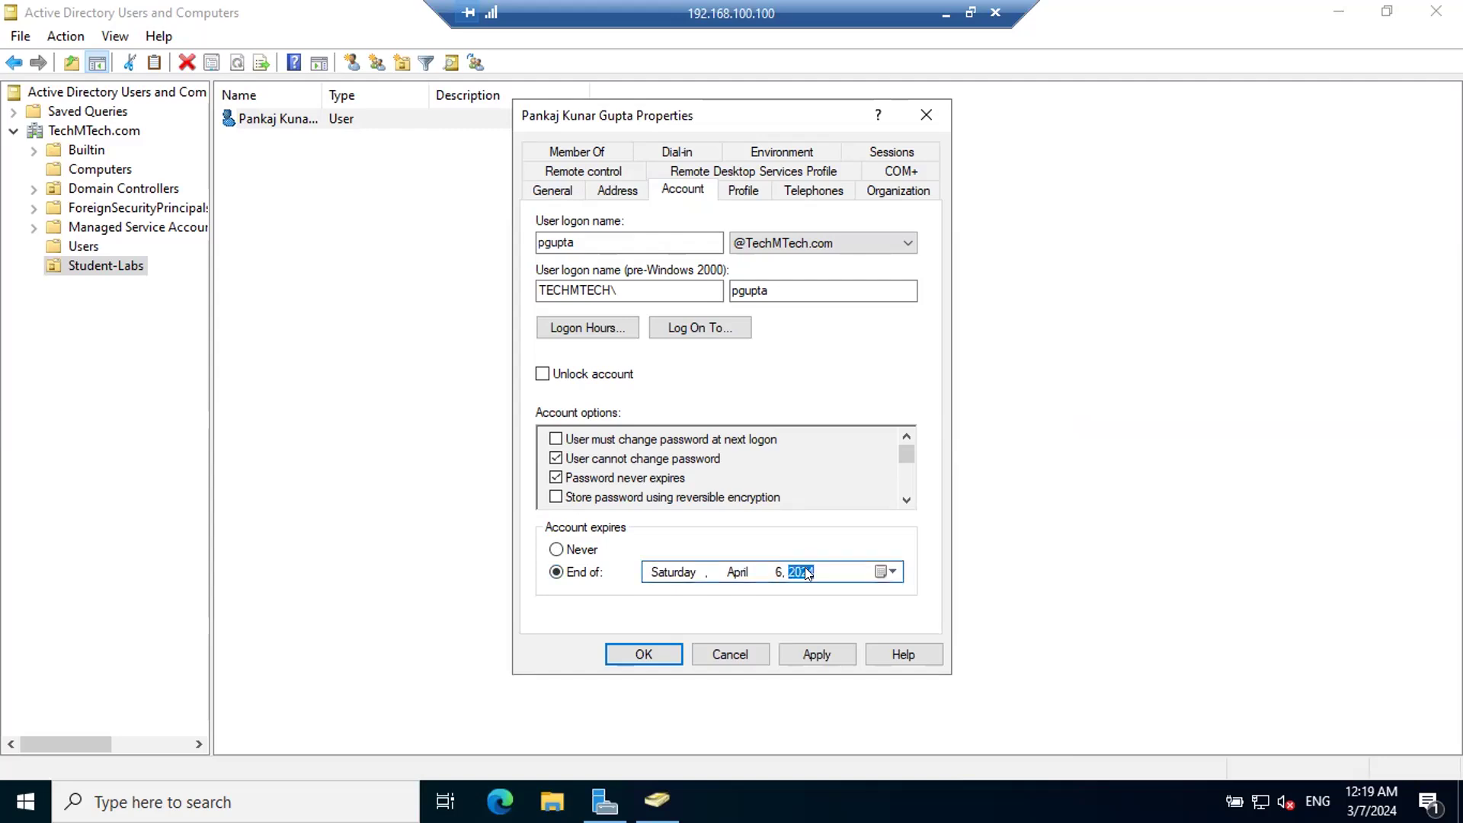
{"action": "left_click", "coordinate": [881, 573]}
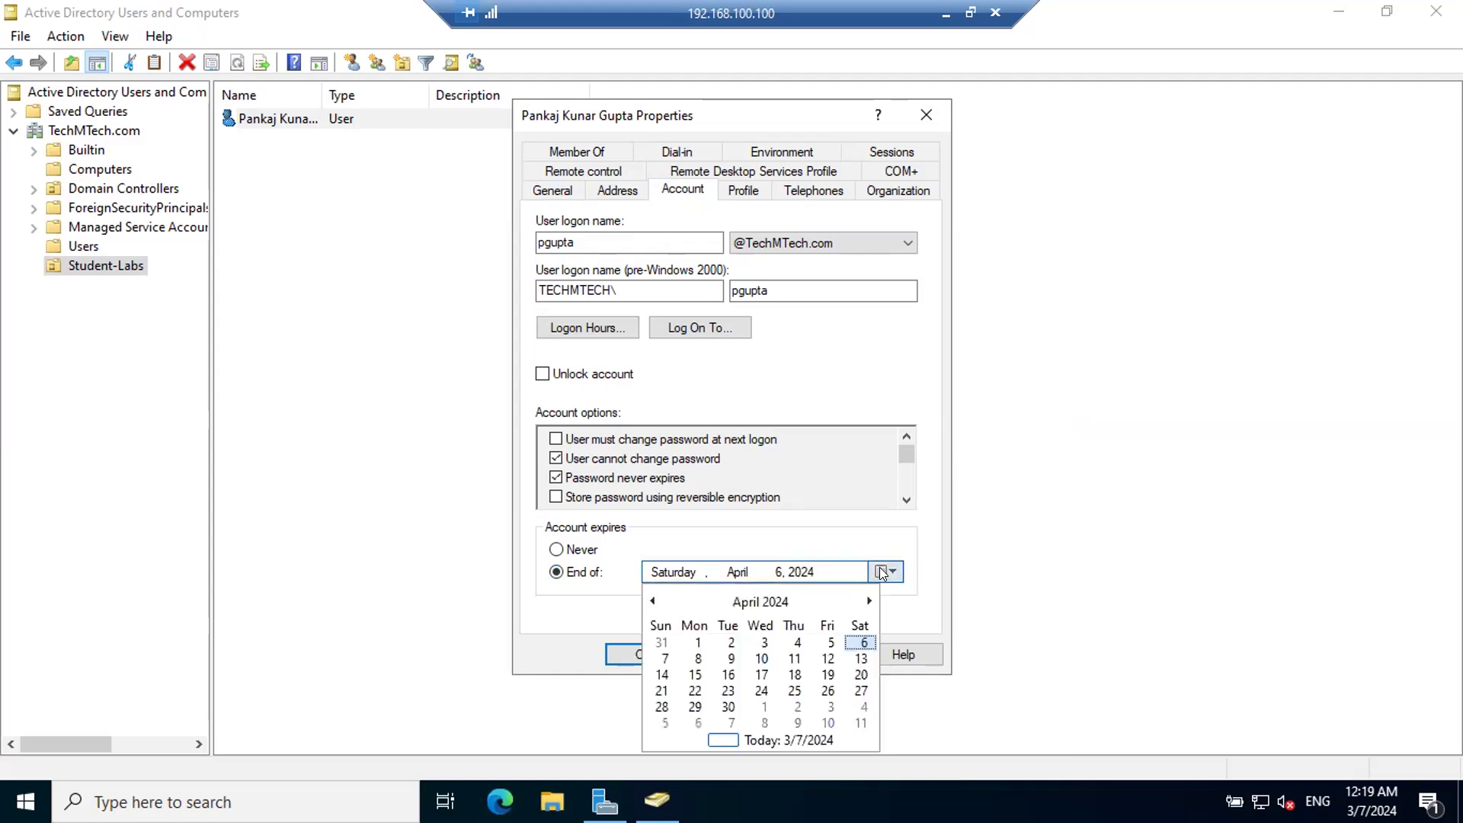
{"action": "left_click", "coordinate": [729, 704]}
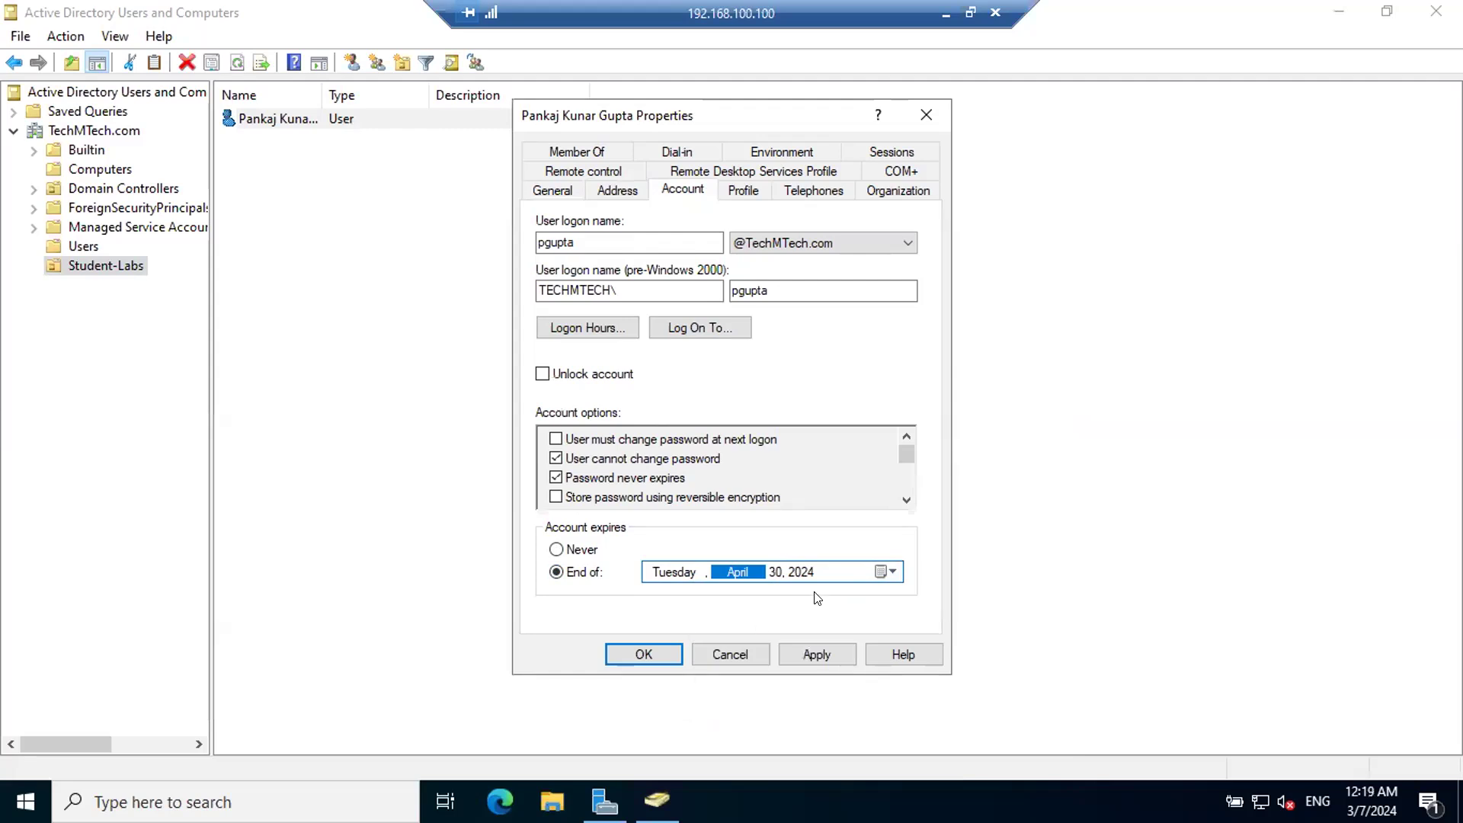
{"action": "left_click", "coordinate": [828, 654]}
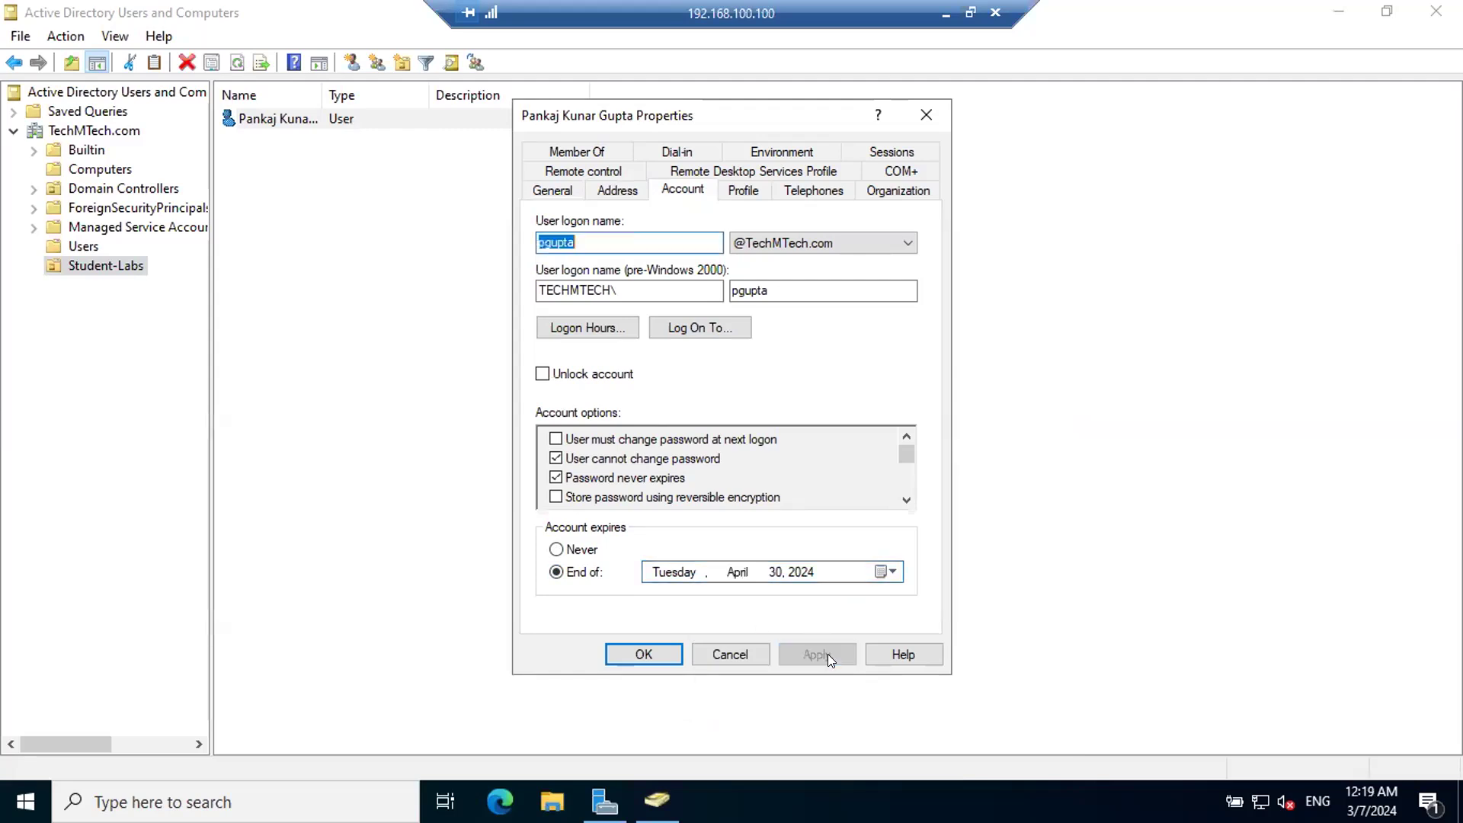
{"action": "left_click", "coordinate": [641, 655]}
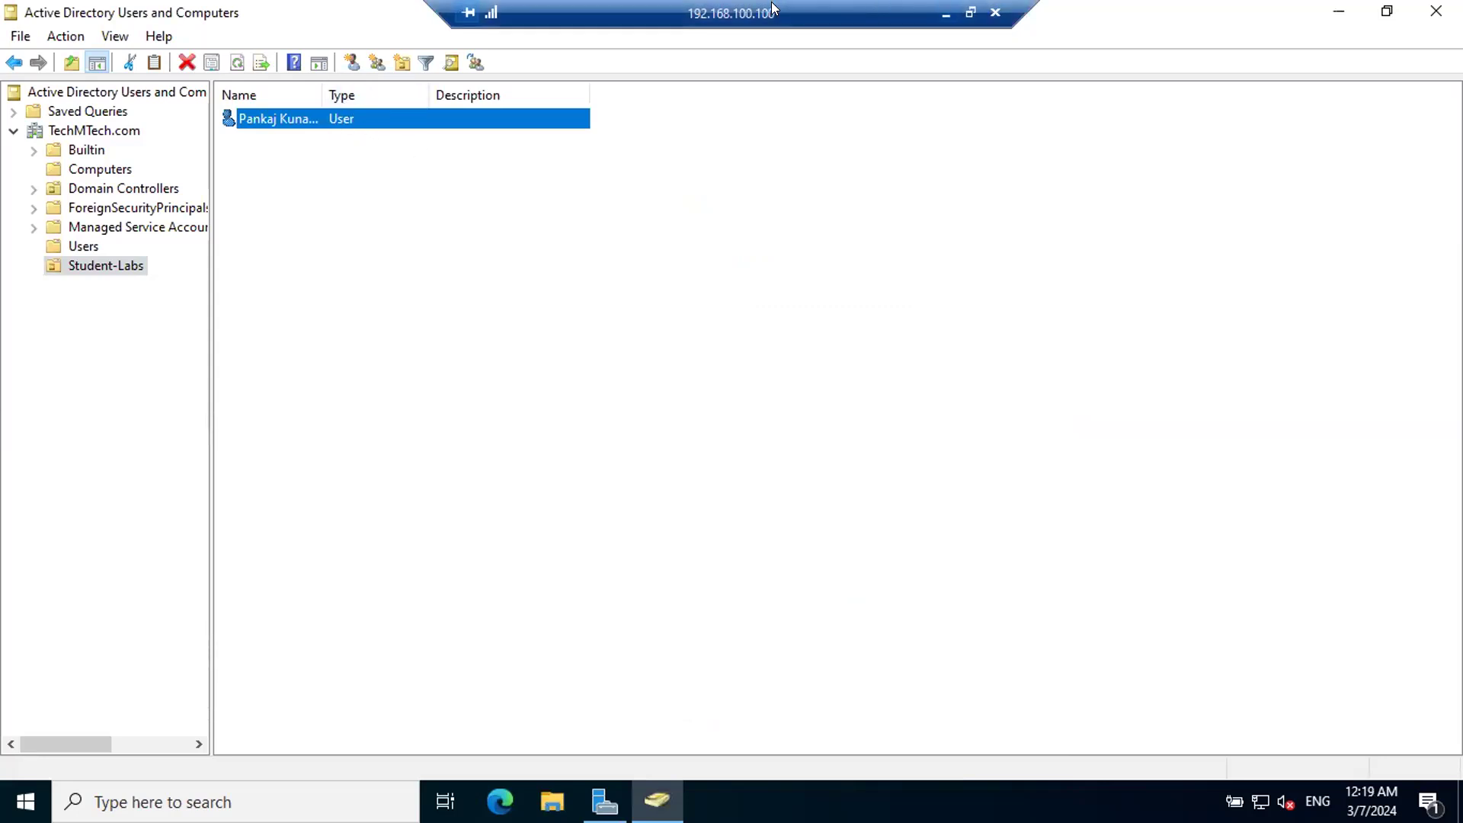
Step: Leave the server session and try to connect to the remote computer's IPv6 address with the new user's logon name and password
{"action": "left_click", "coordinate": [947, 13]}
{"action": "left_click", "coordinate": [805, 370]}
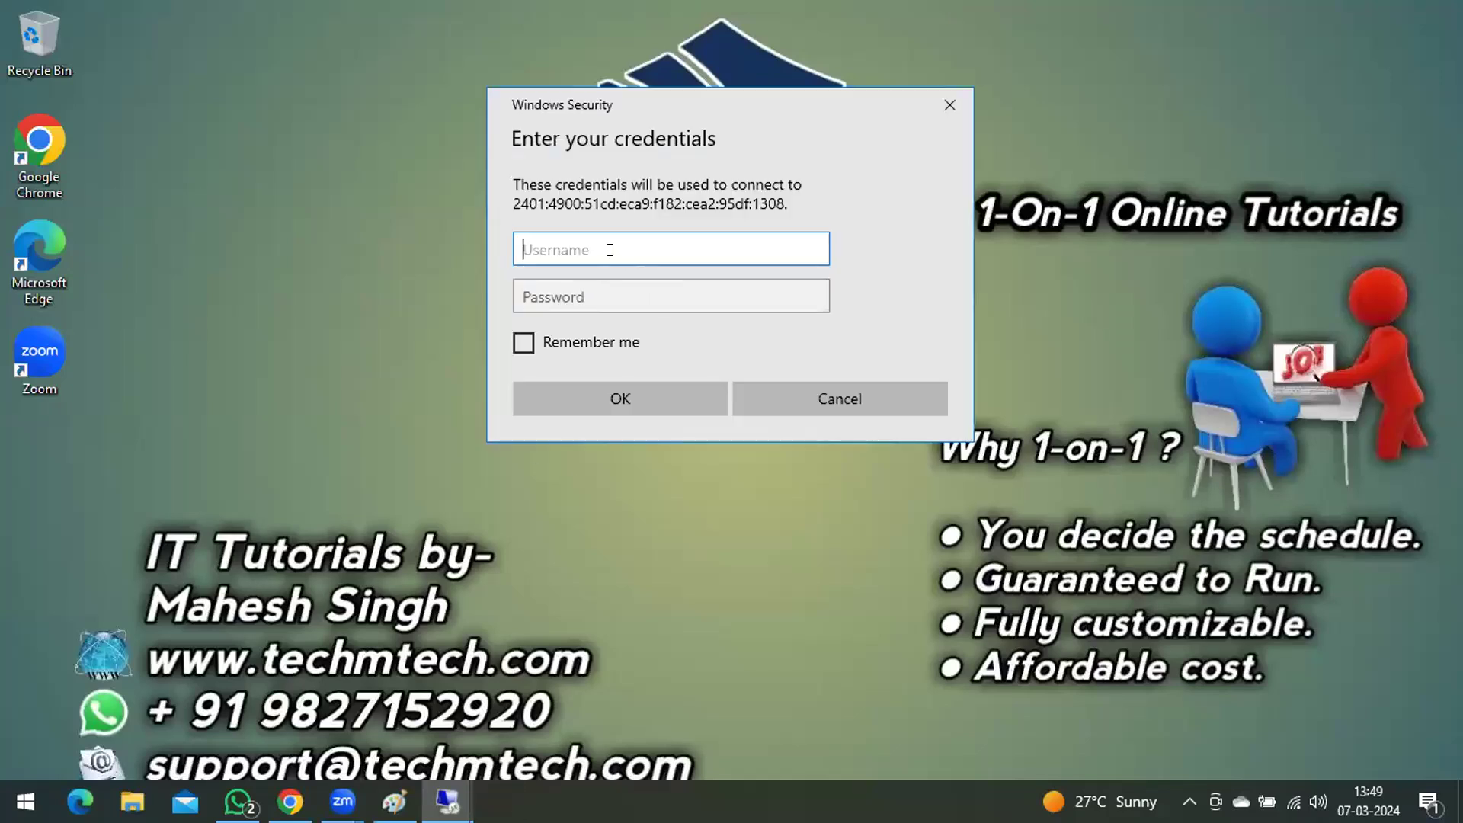
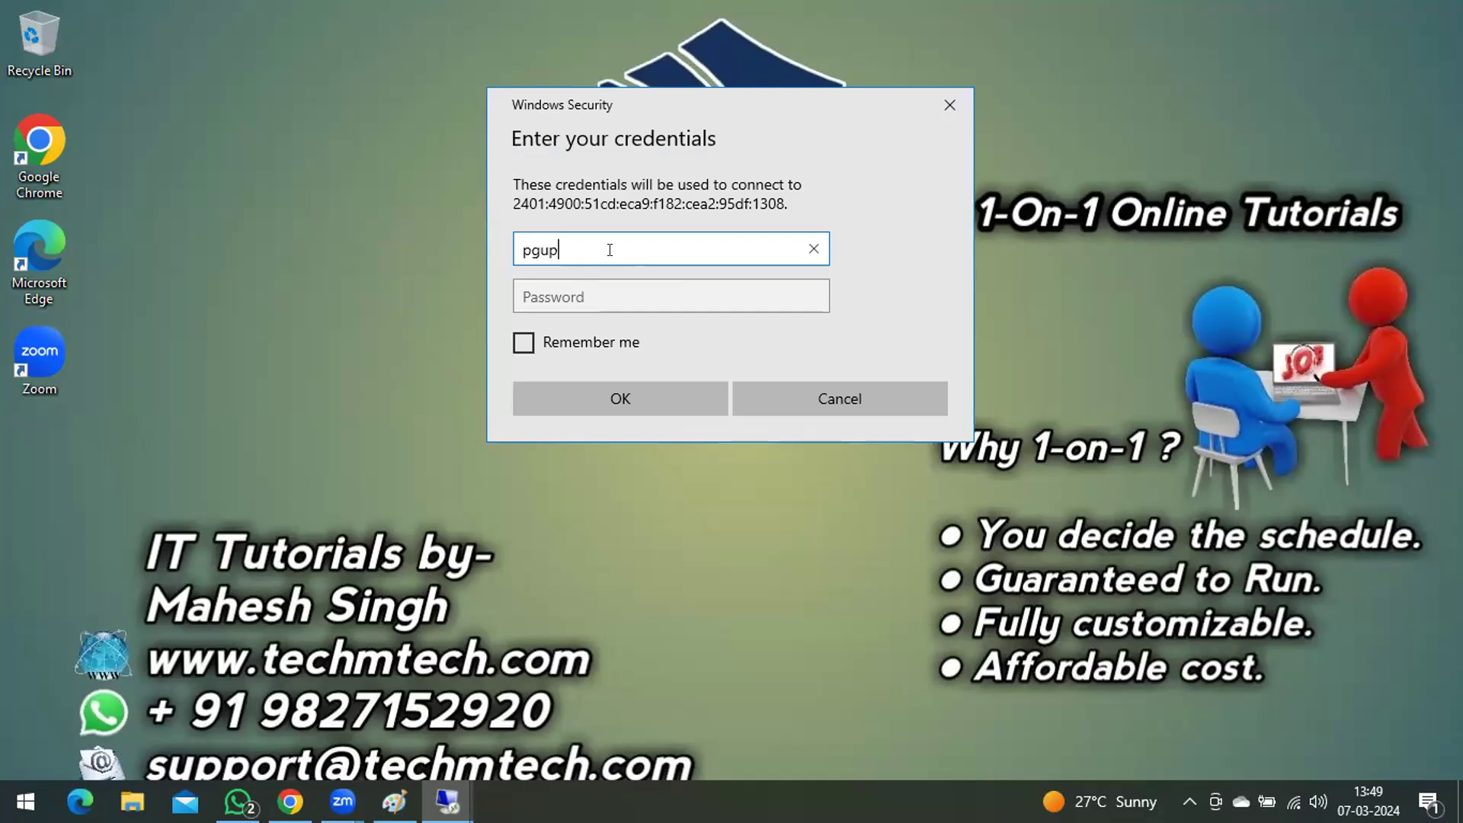
{"action": "key", "text": "Tab"}
{"action": "type", "text": "••••••••"}
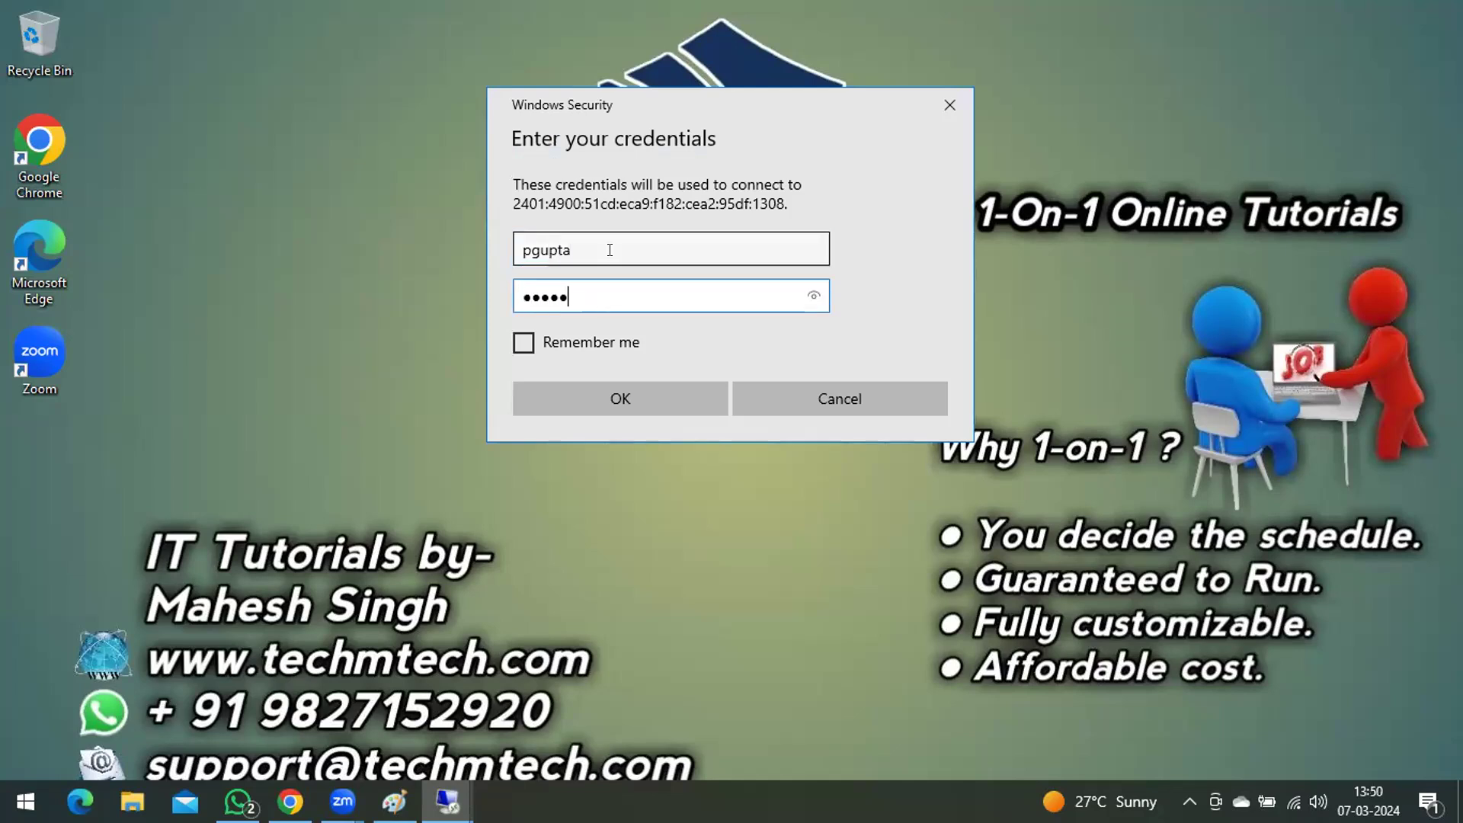
{"action": "type", "text": "••"}
{"action": "key", "text": "Return"}
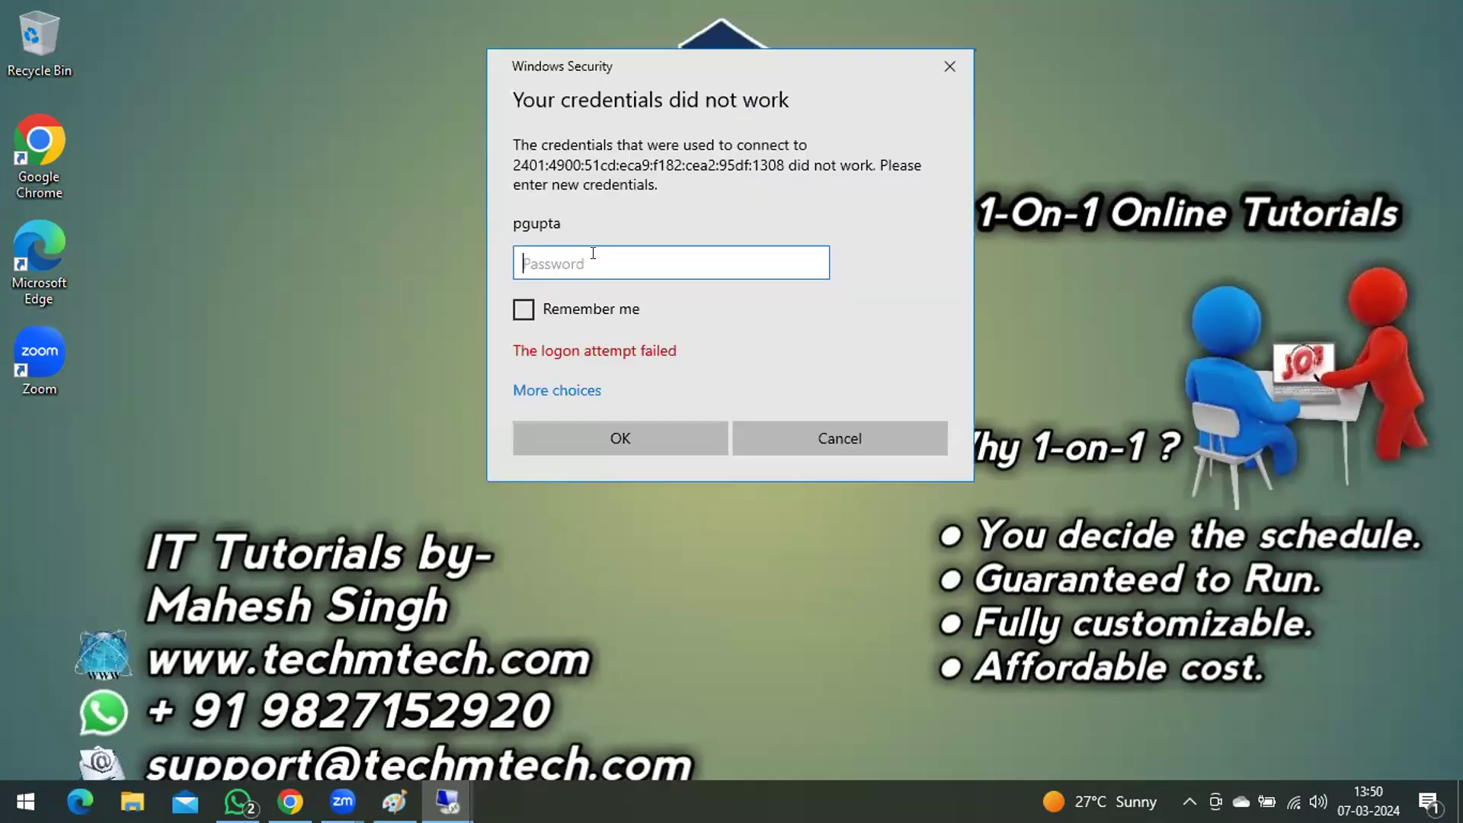
{"action": "type", "text": "•••••••••••"}
Step: Re-enter the new user's password and try to connect to DC-01.TechMTech.com despite the certificate error
{"action": "key", "text": "Return"}
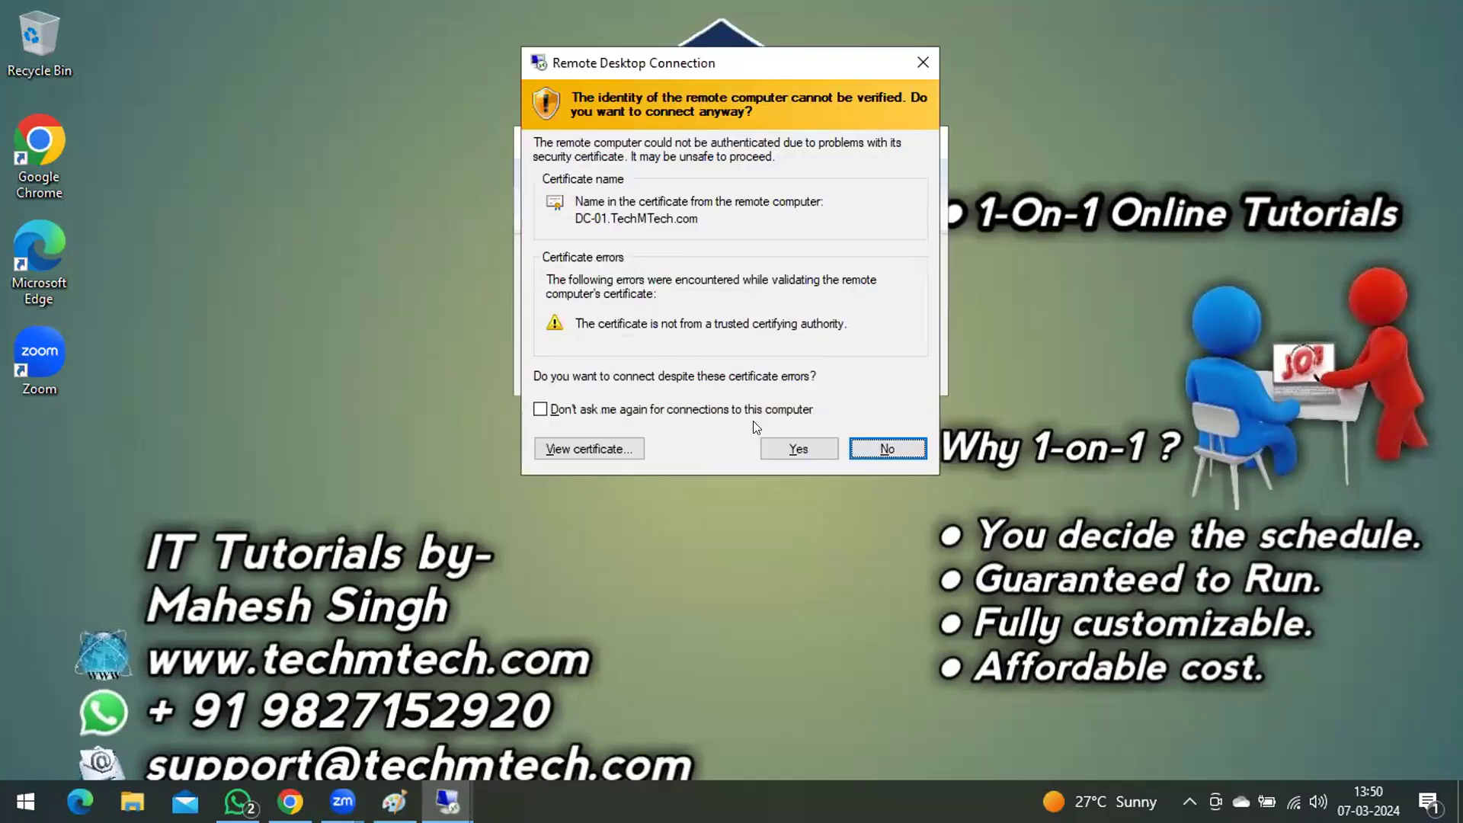
{"action": "left_click", "coordinate": [795, 450]}
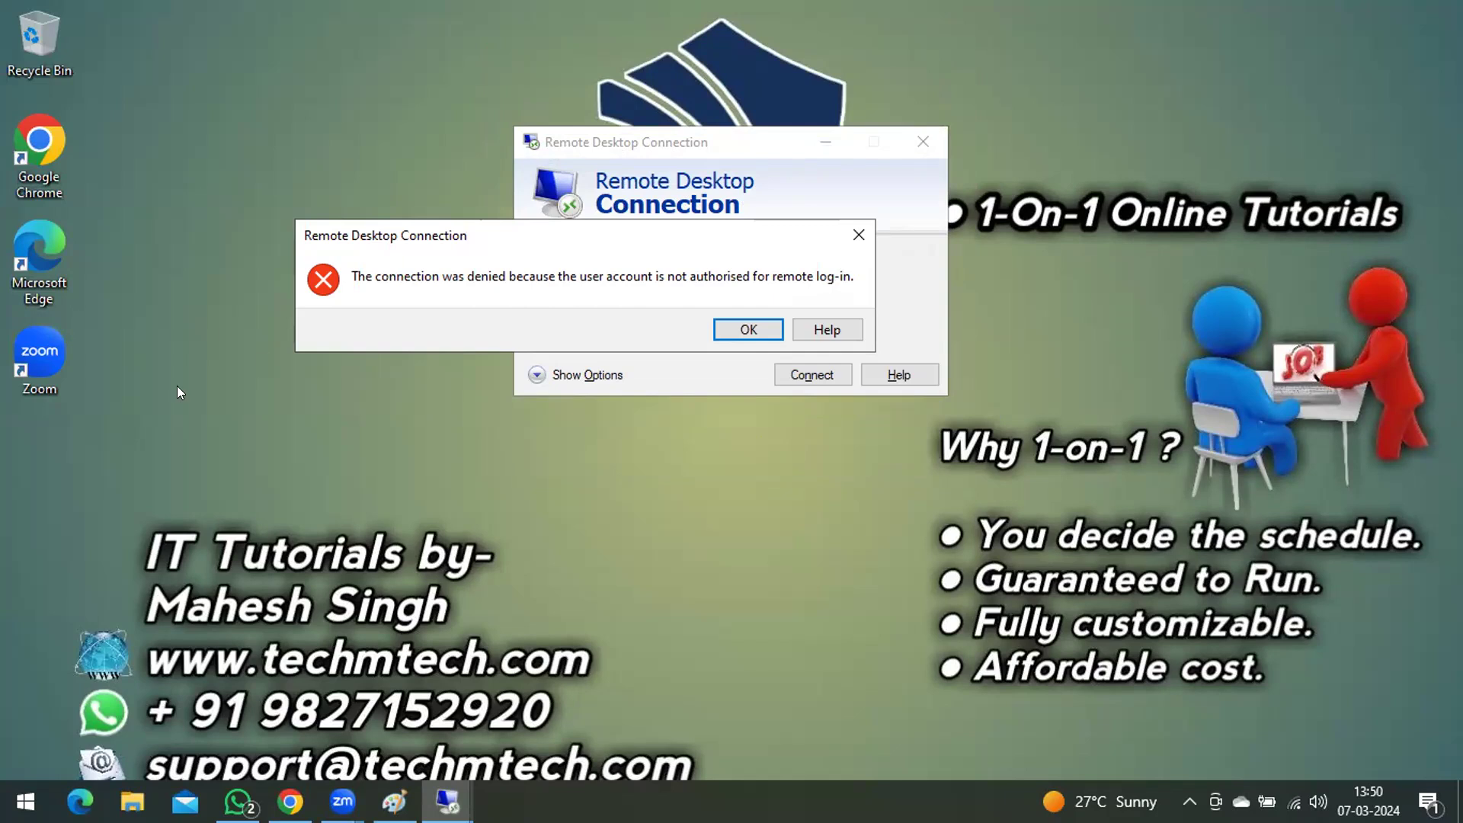
Step: Return to the 192.168.100.100 server session and open the new user's group memberships
{"action": "left_click", "coordinate": [447, 802]}
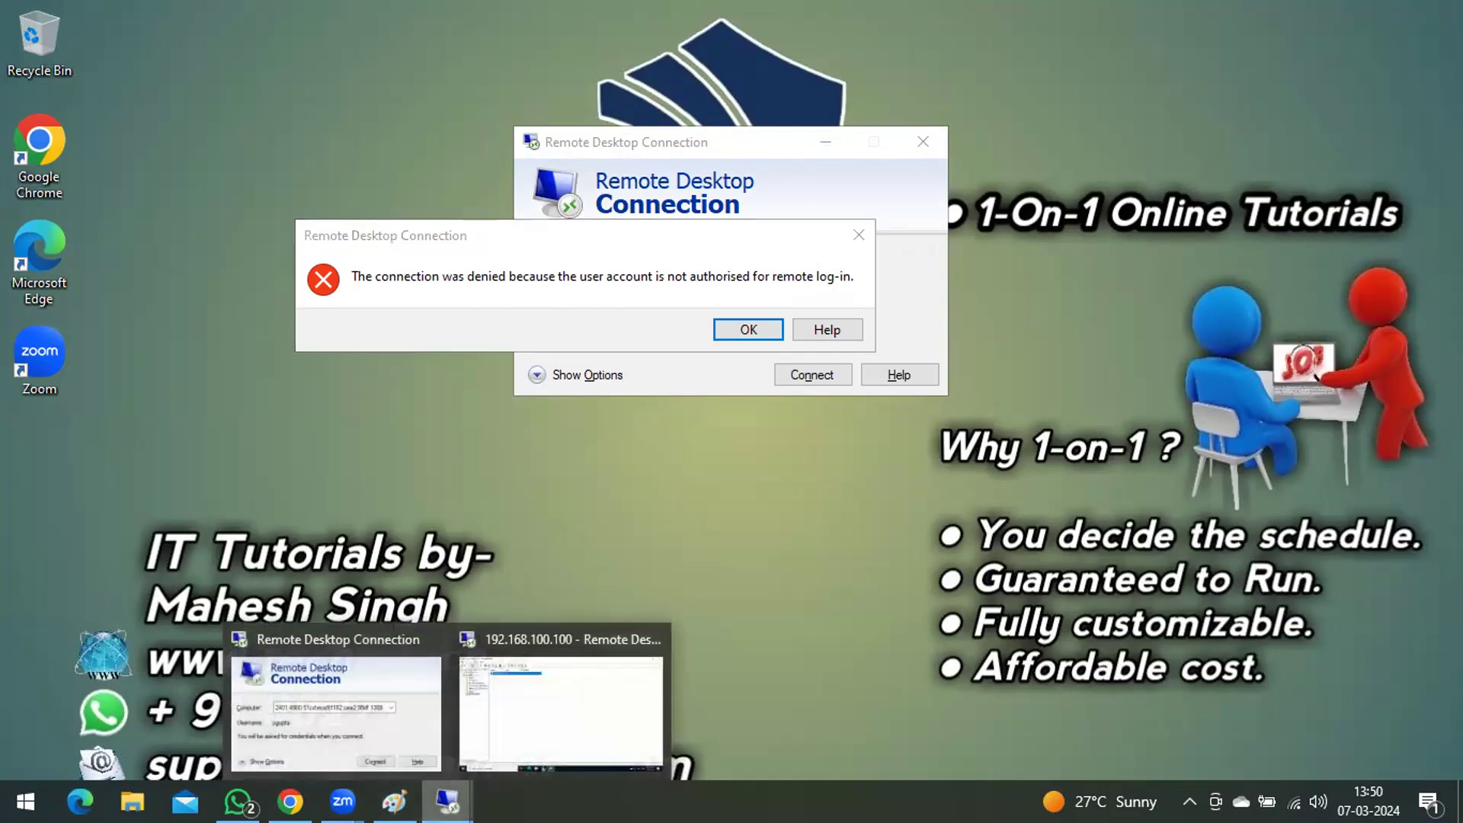
{"action": "left_click", "coordinate": [560, 710]}
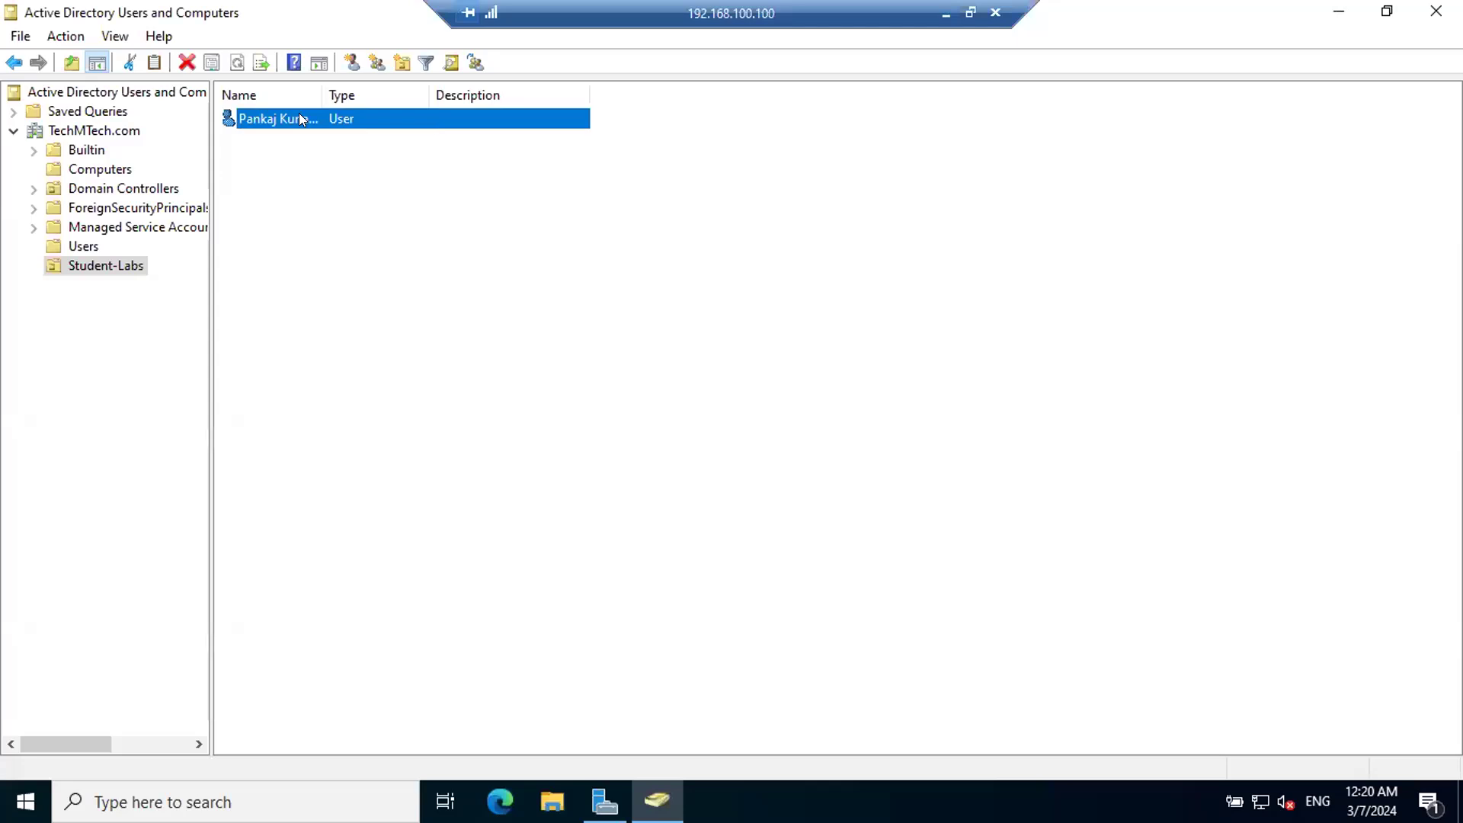
{"action": "right_click", "coordinate": [274, 121]}
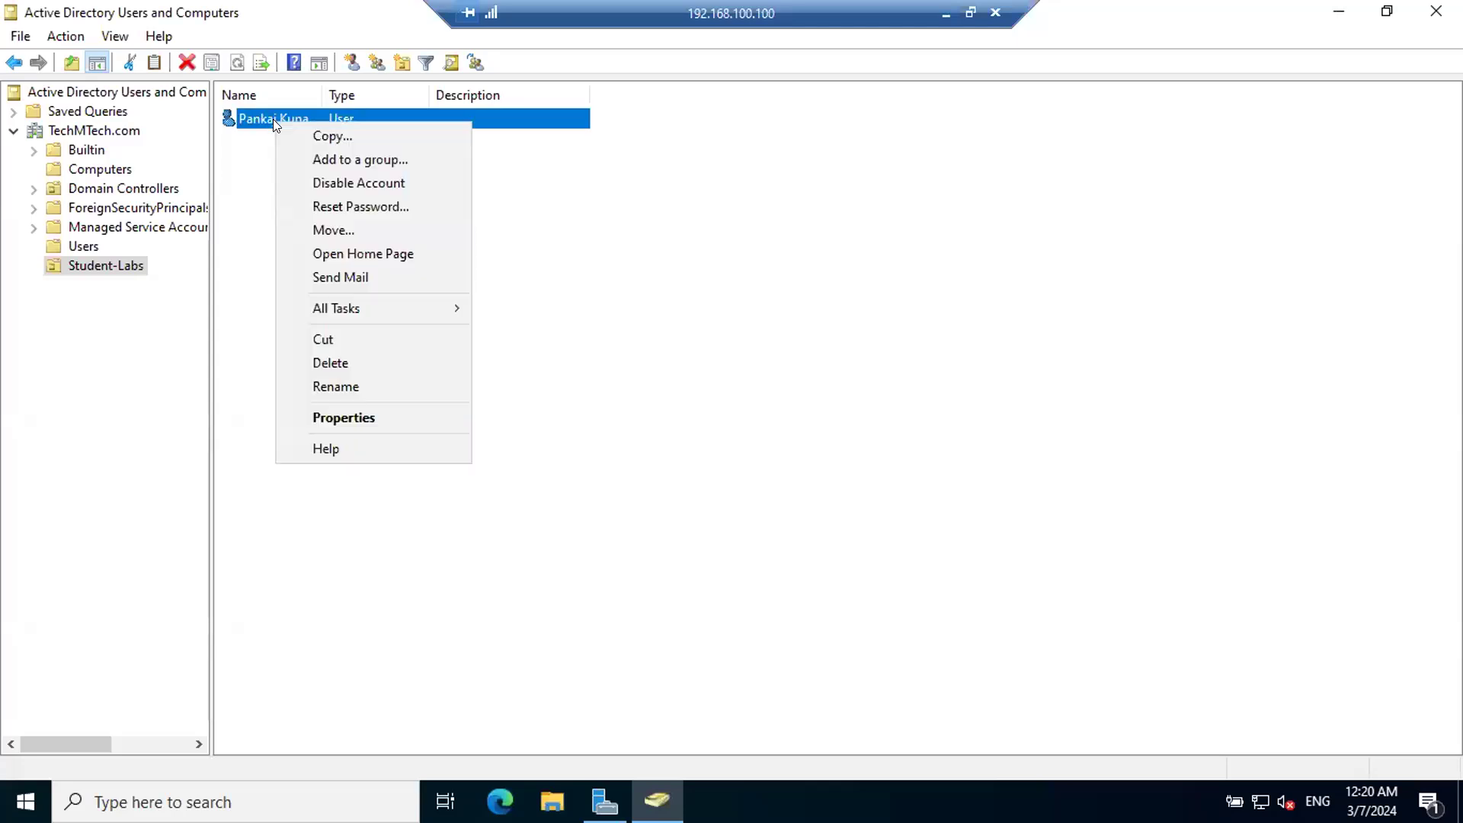
{"action": "left_click", "coordinate": [369, 416]}
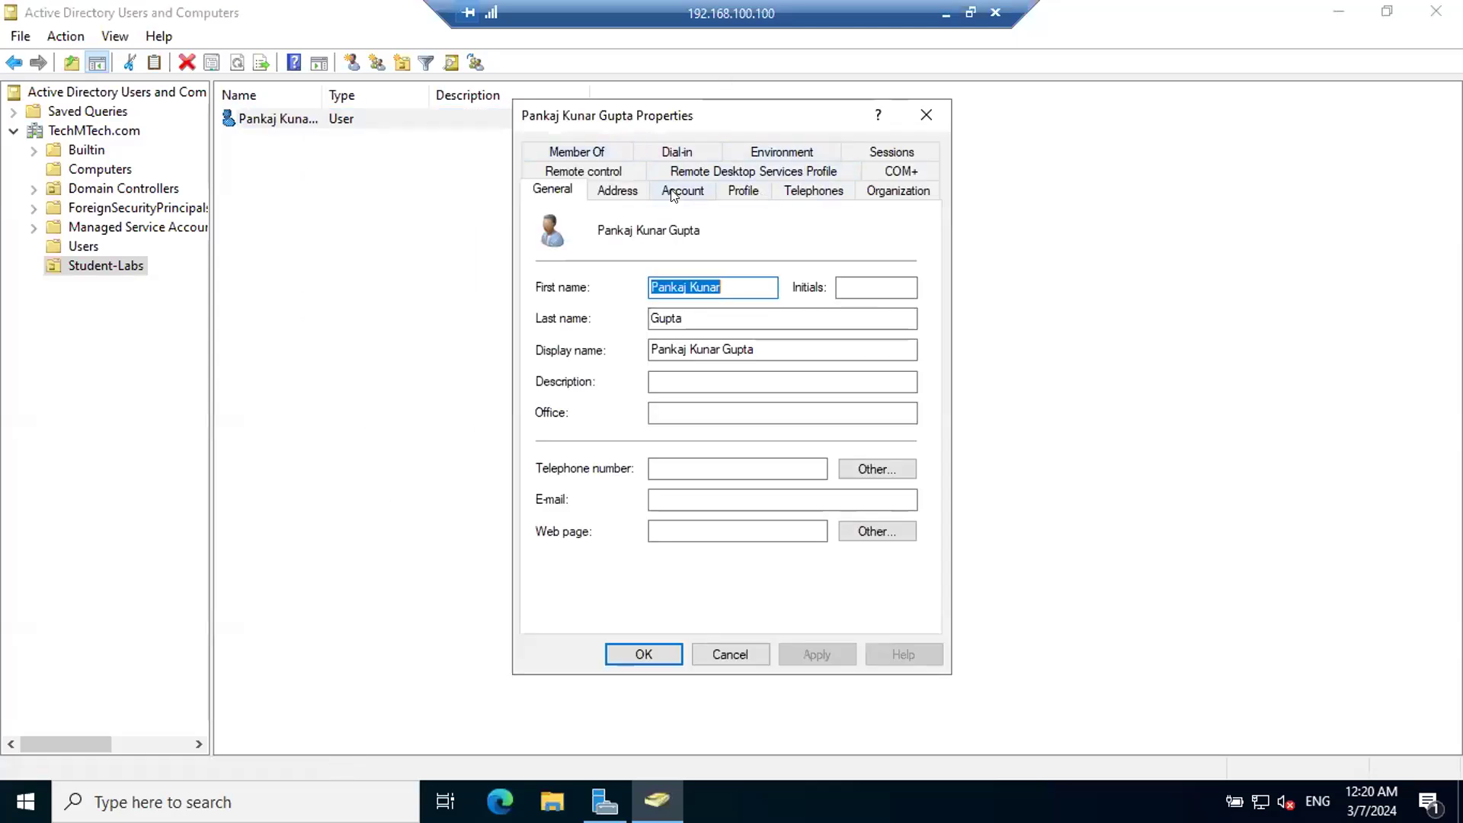
{"action": "left_click", "coordinate": [588, 152]}
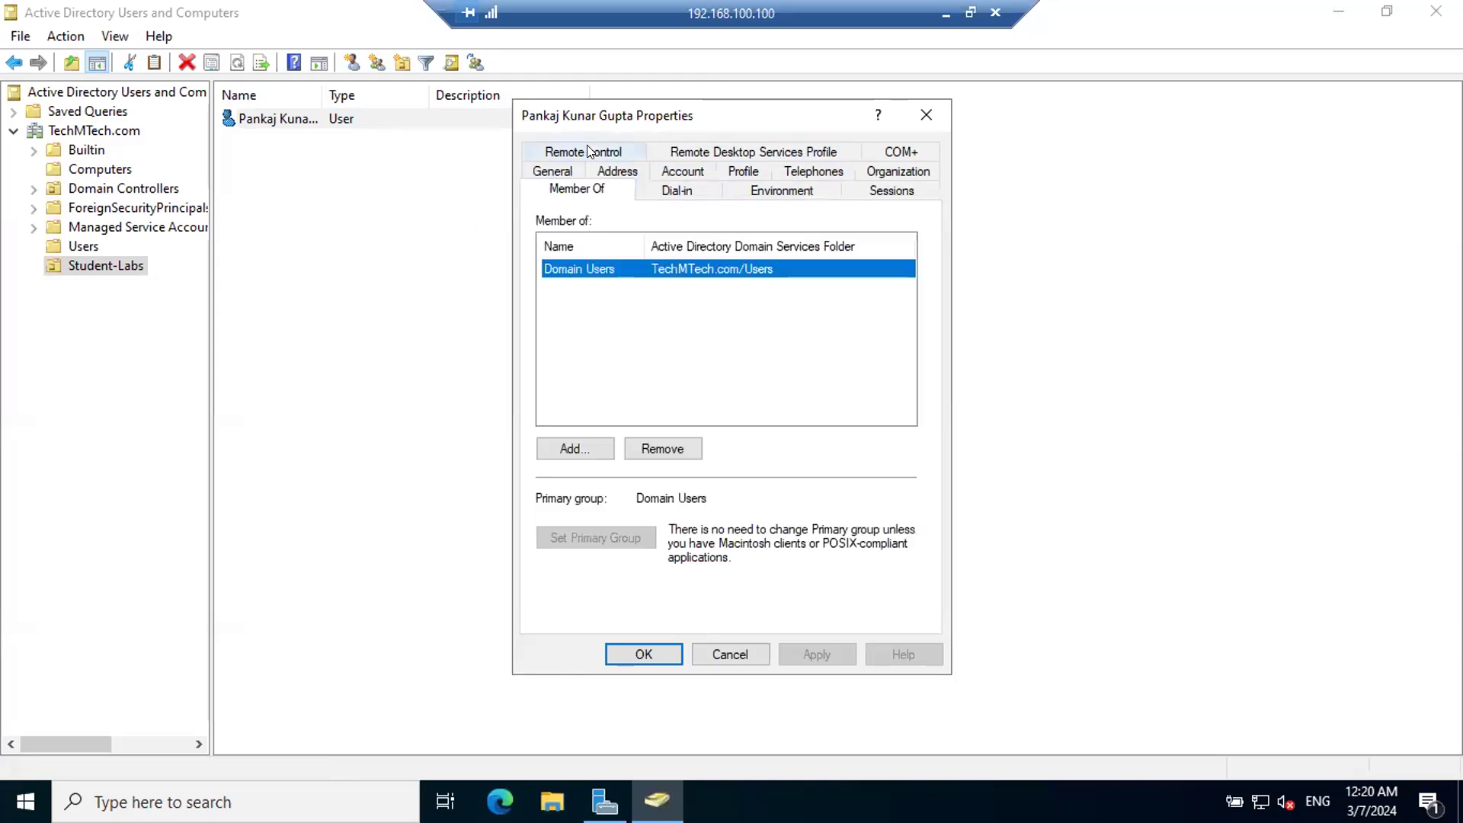
Step: Find the Remote Desktop Users group in TechMTech.com, add the new user to it, and save the properties
{"action": "left_click", "coordinate": [584, 446]}
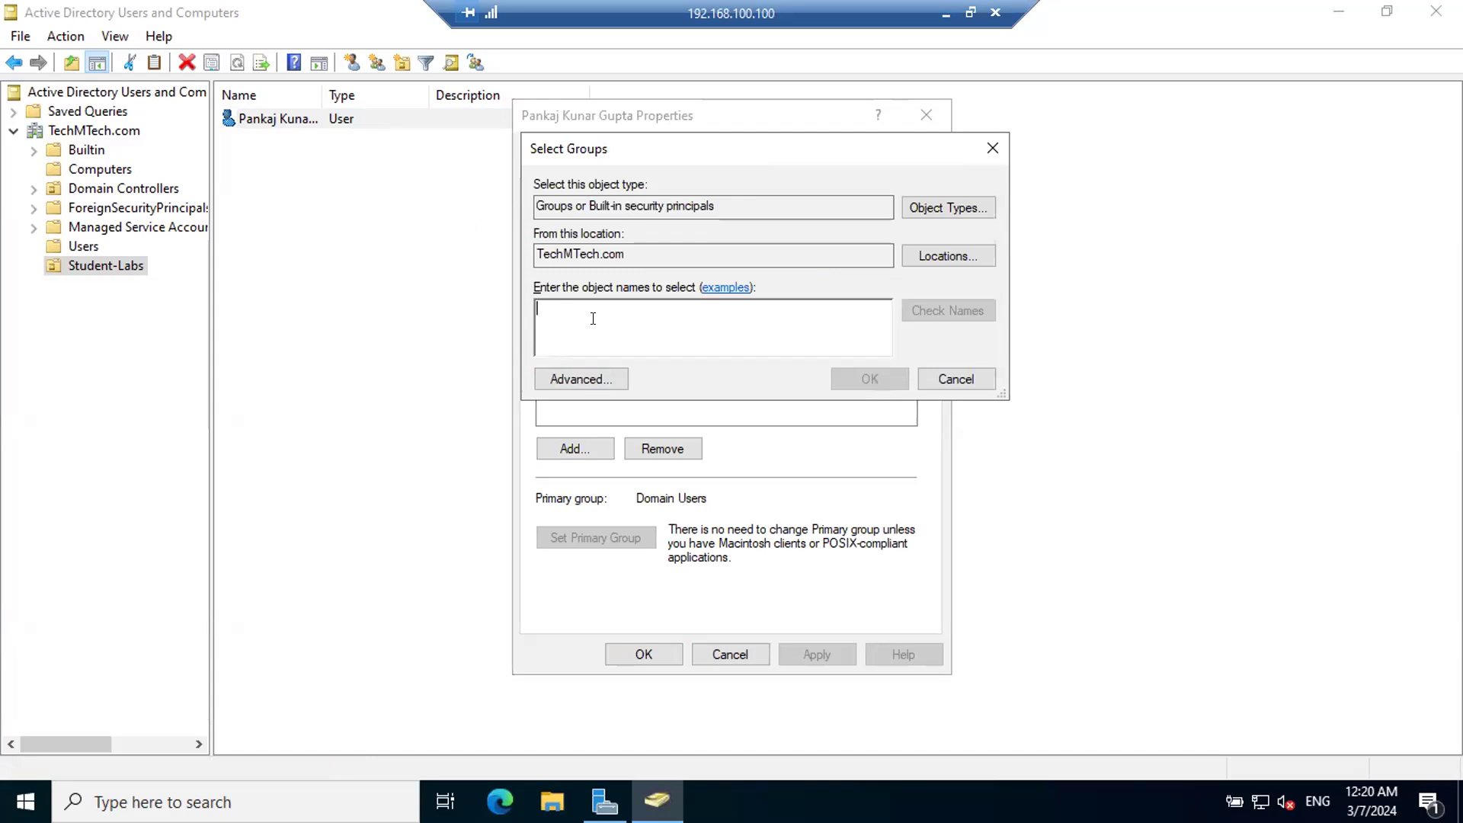
{"action": "left_click", "coordinate": [579, 377]}
{"action": "left_click", "coordinate": [1033, 367]}
{"action": "scroll", "coordinate": [585, 720], "scroll_direction": "down", "scroll_amount": 3}
{"action": "left_click", "coordinate": [583, 682]}
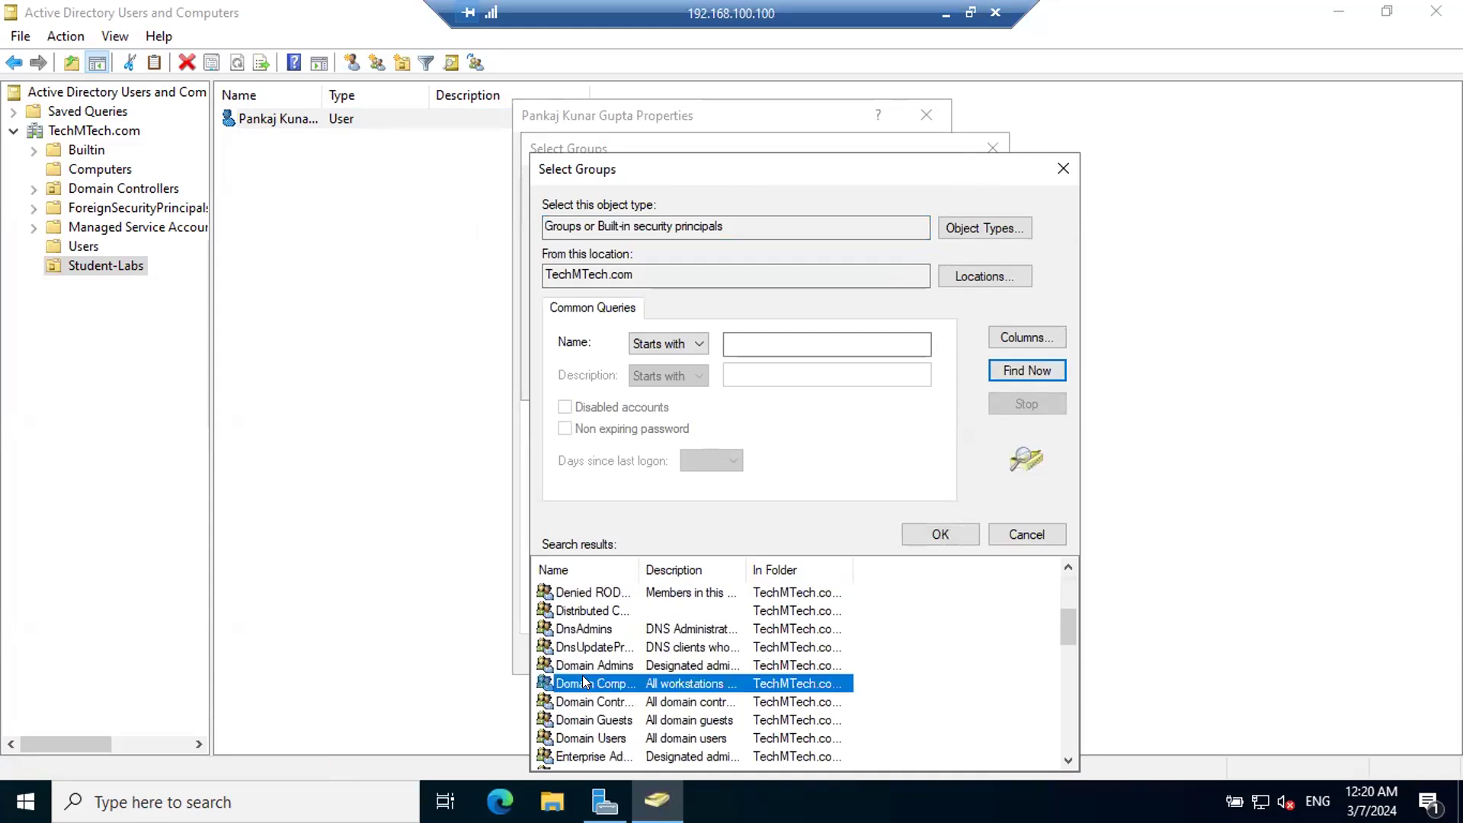
{"action": "scroll", "coordinate": [585, 682], "scroll_direction": "down", "scroll_amount": 8}
{"action": "left_click", "coordinate": [588, 684]}
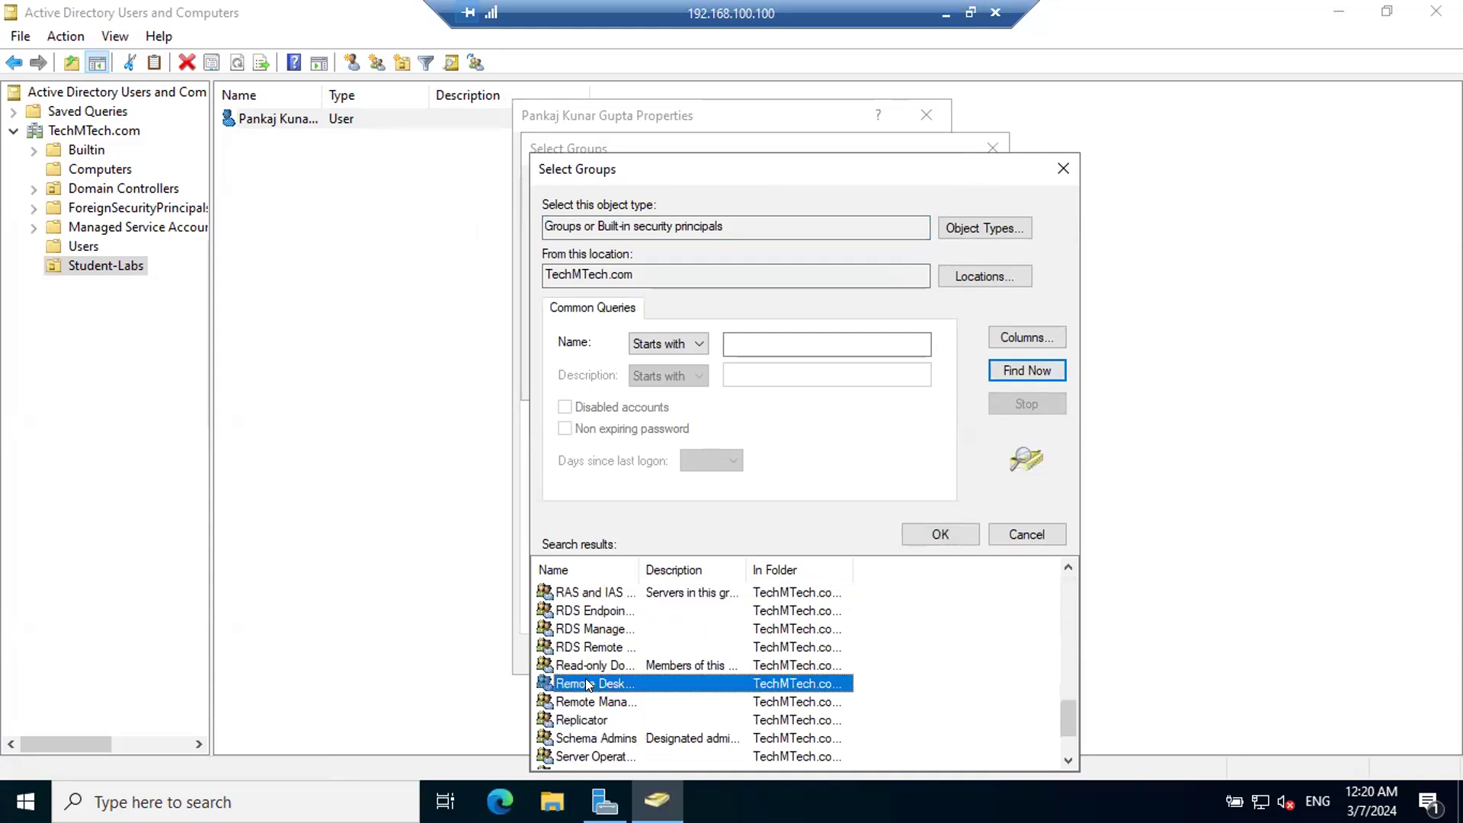
{"action": "left_click_drag", "start_coordinate": [638, 565], "coordinate": [865, 560]}
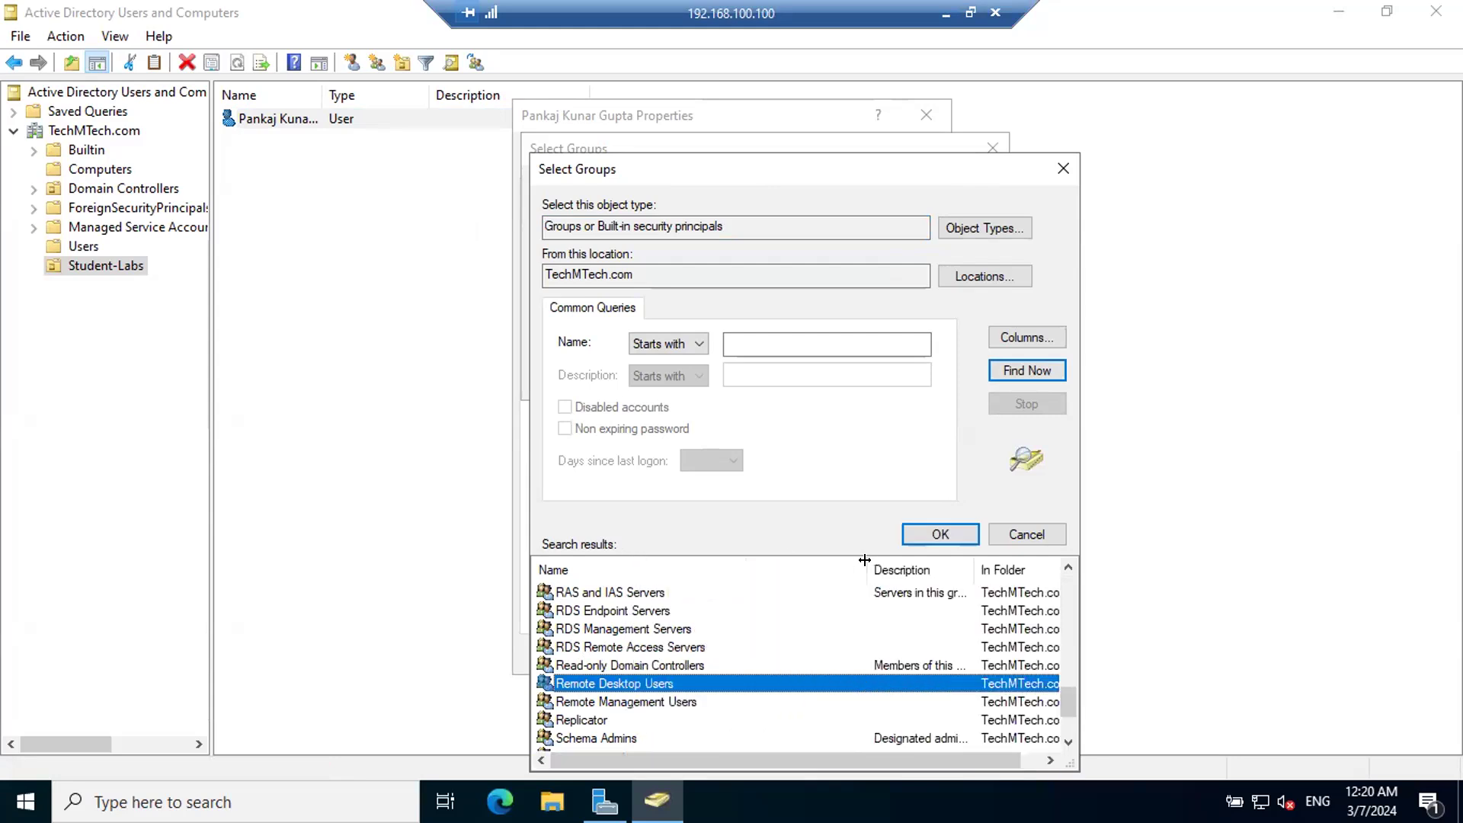
{"action": "double_click", "coordinate": [632, 683]}
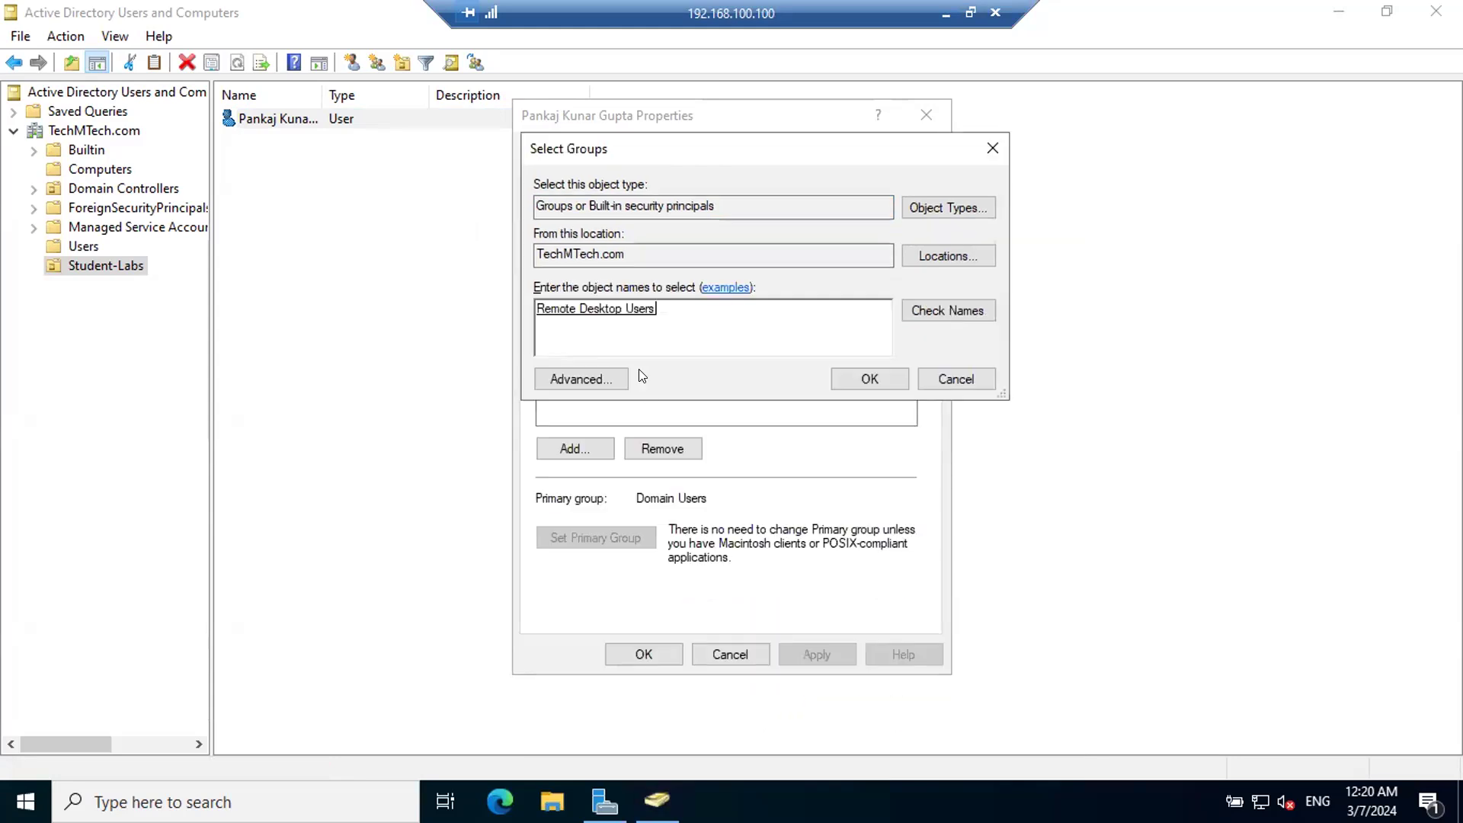
{"action": "left_click", "coordinate": [852, 385]}
{"action": "left_click", "coordinate": [816, 653]}
{"action": "left_click", "coordinate": [644, 654]}
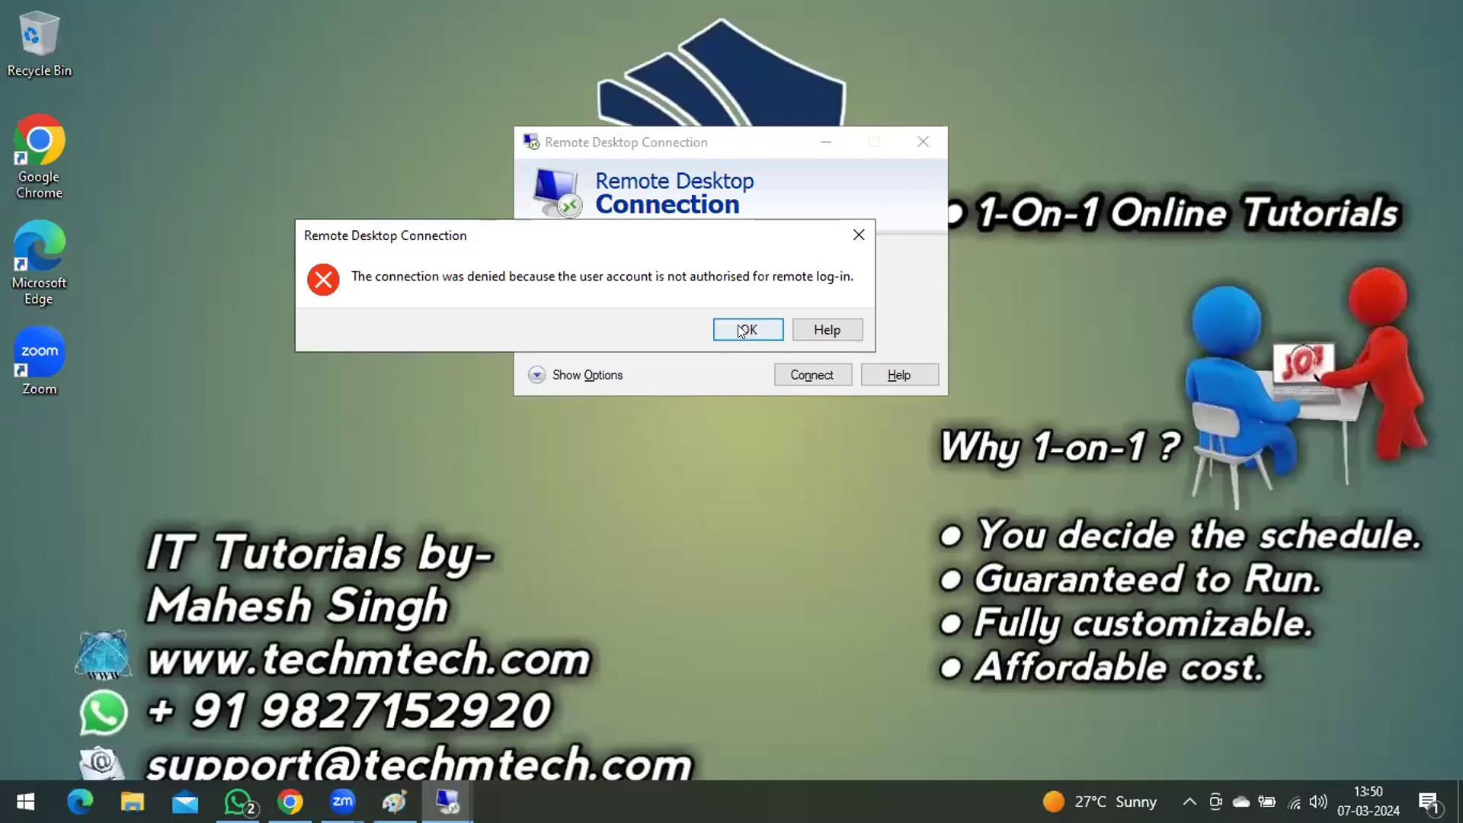
Step: Try to reconnect to the remote computer with the new user's logon name and password, accepting the untrusted certificate
{"action": "left_click", "coordinate": [737, 329]}
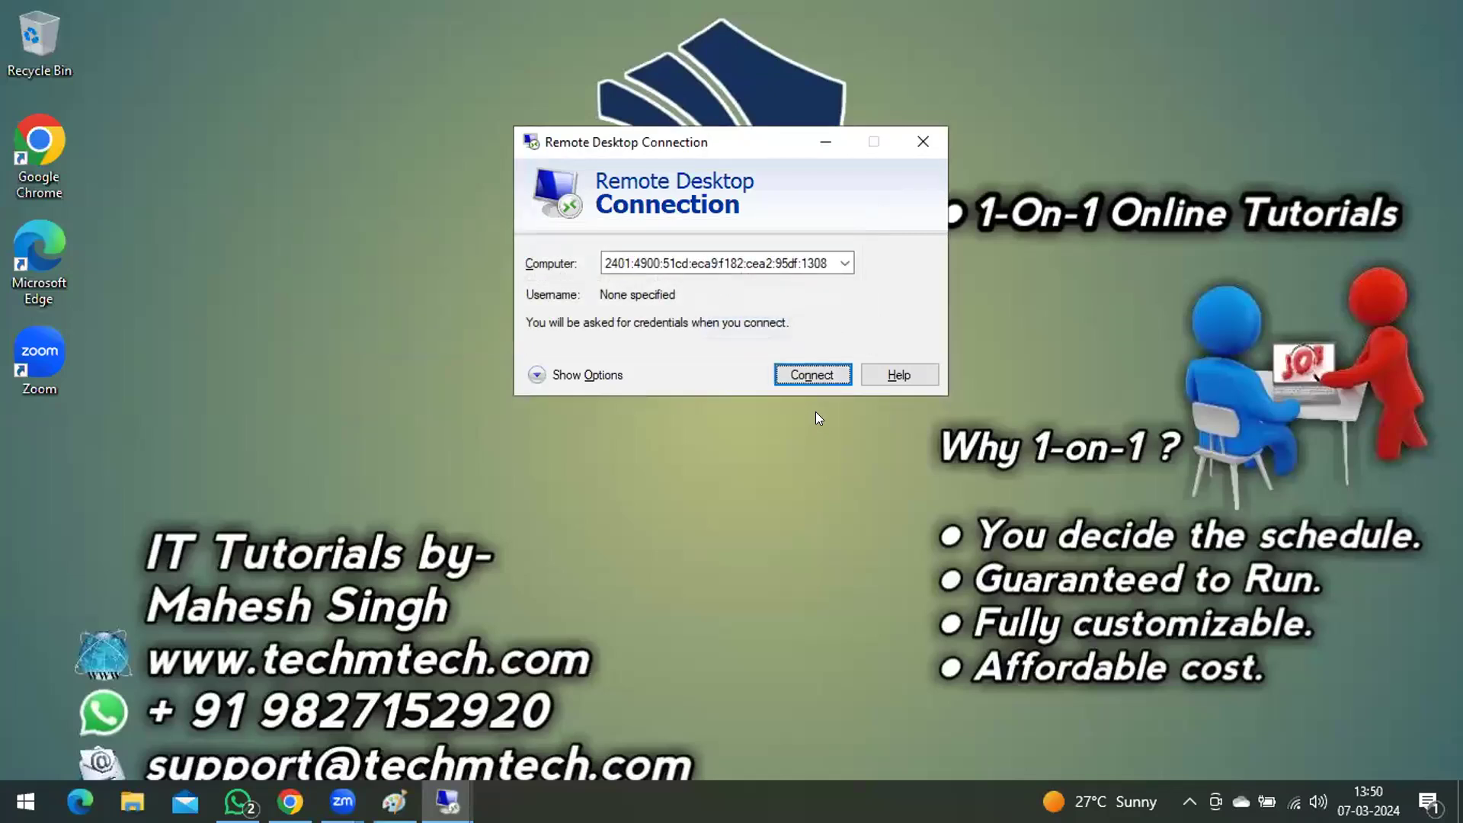
{"action": "left_click", "coordinate": [812, 375]}
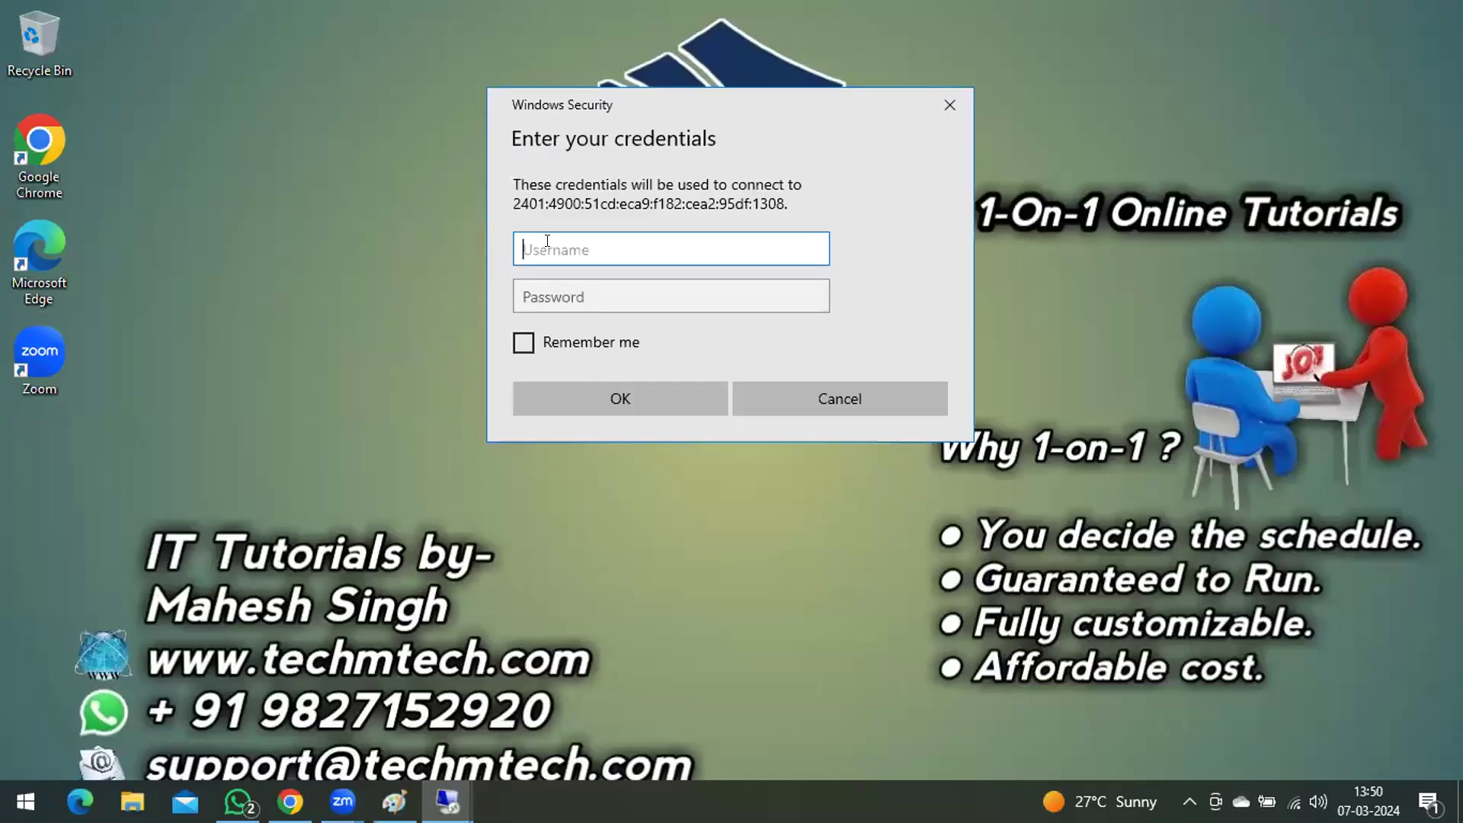
{"action": "key", "text": "Tab"}
{"action": "type", "text": "*********"}
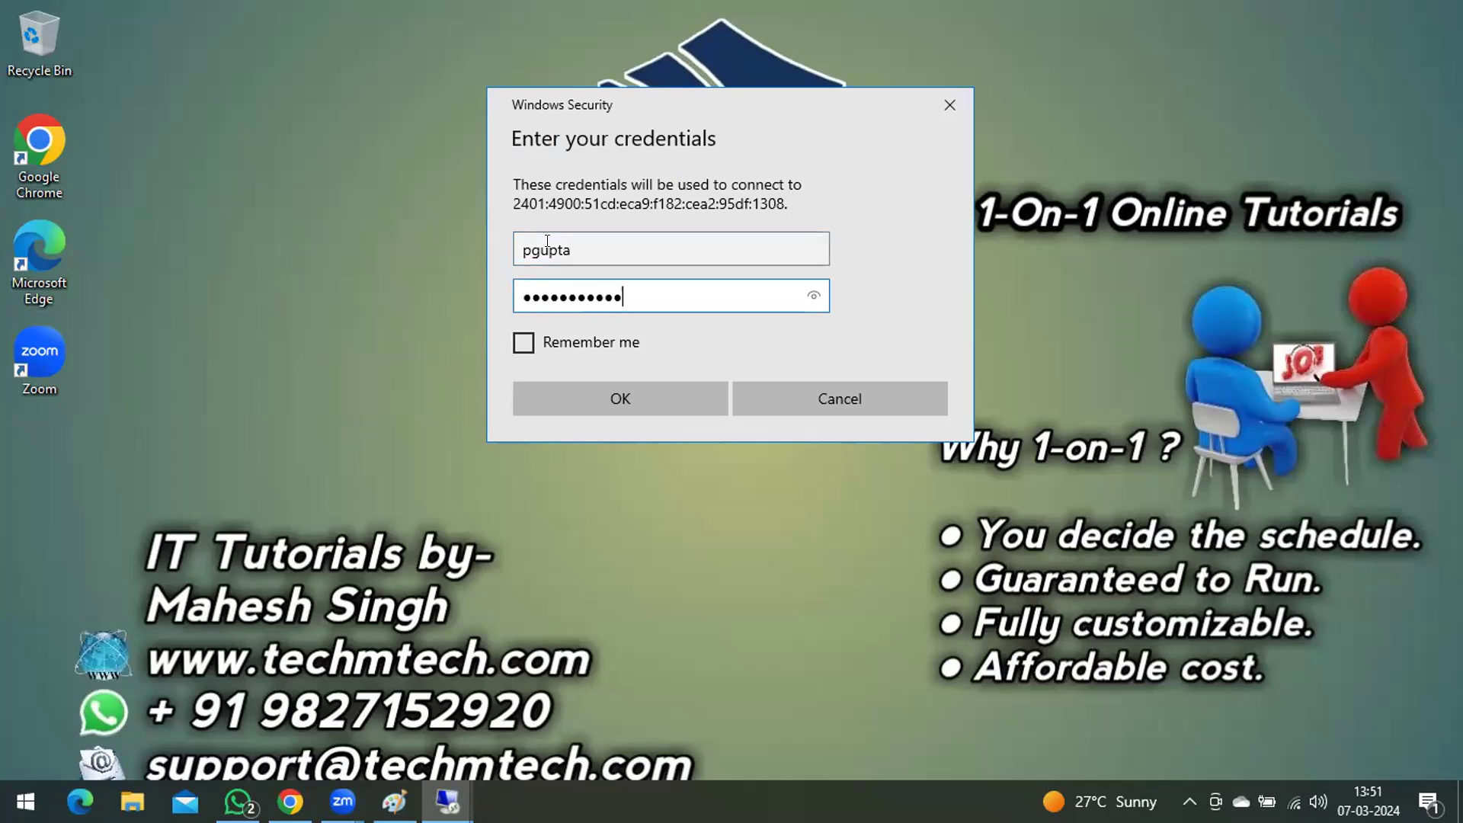
{"action": "key", "text": "Return"}
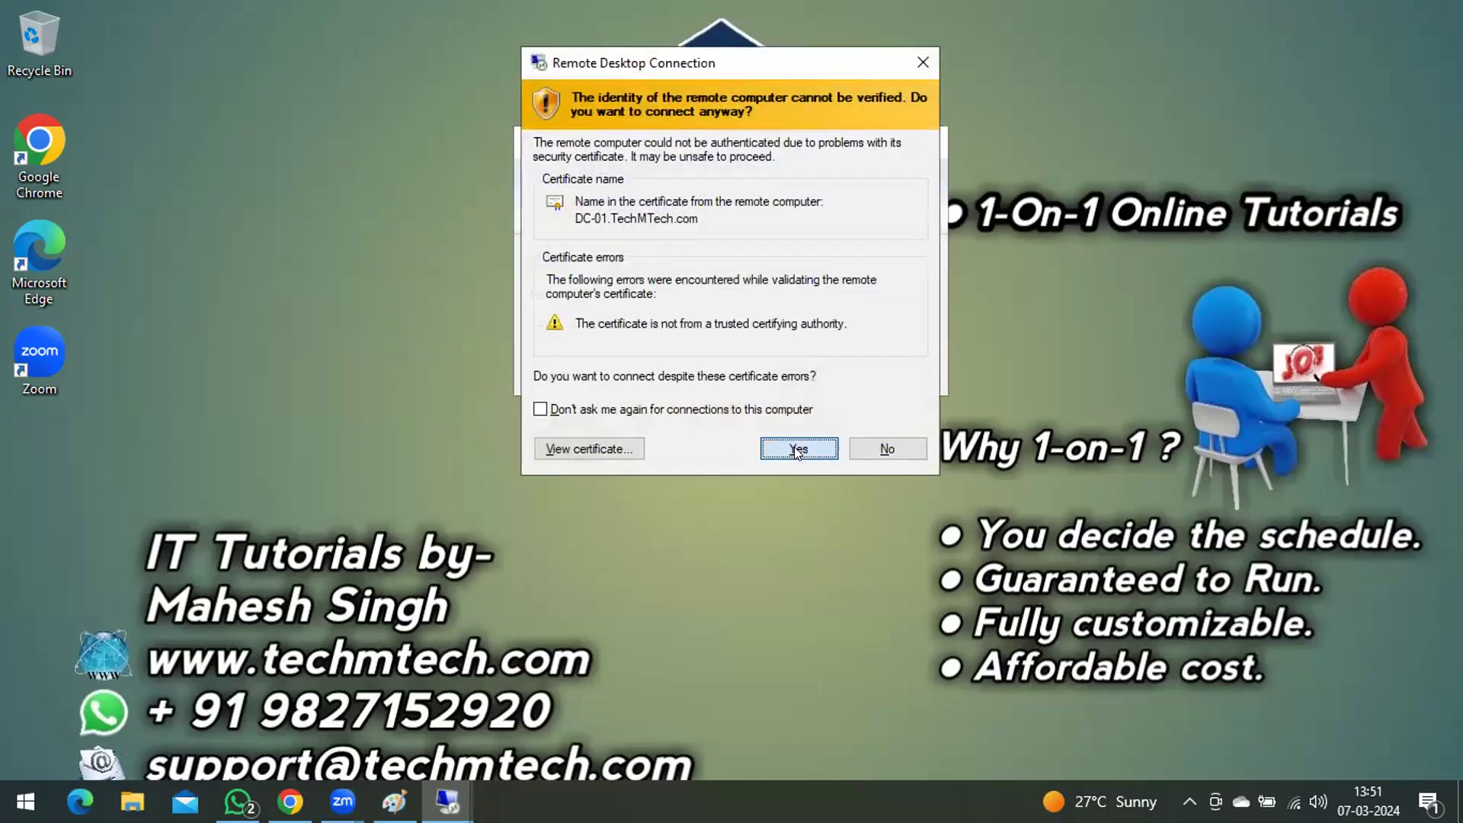
{"action": "left_click", "coordinate": [797, 449]}
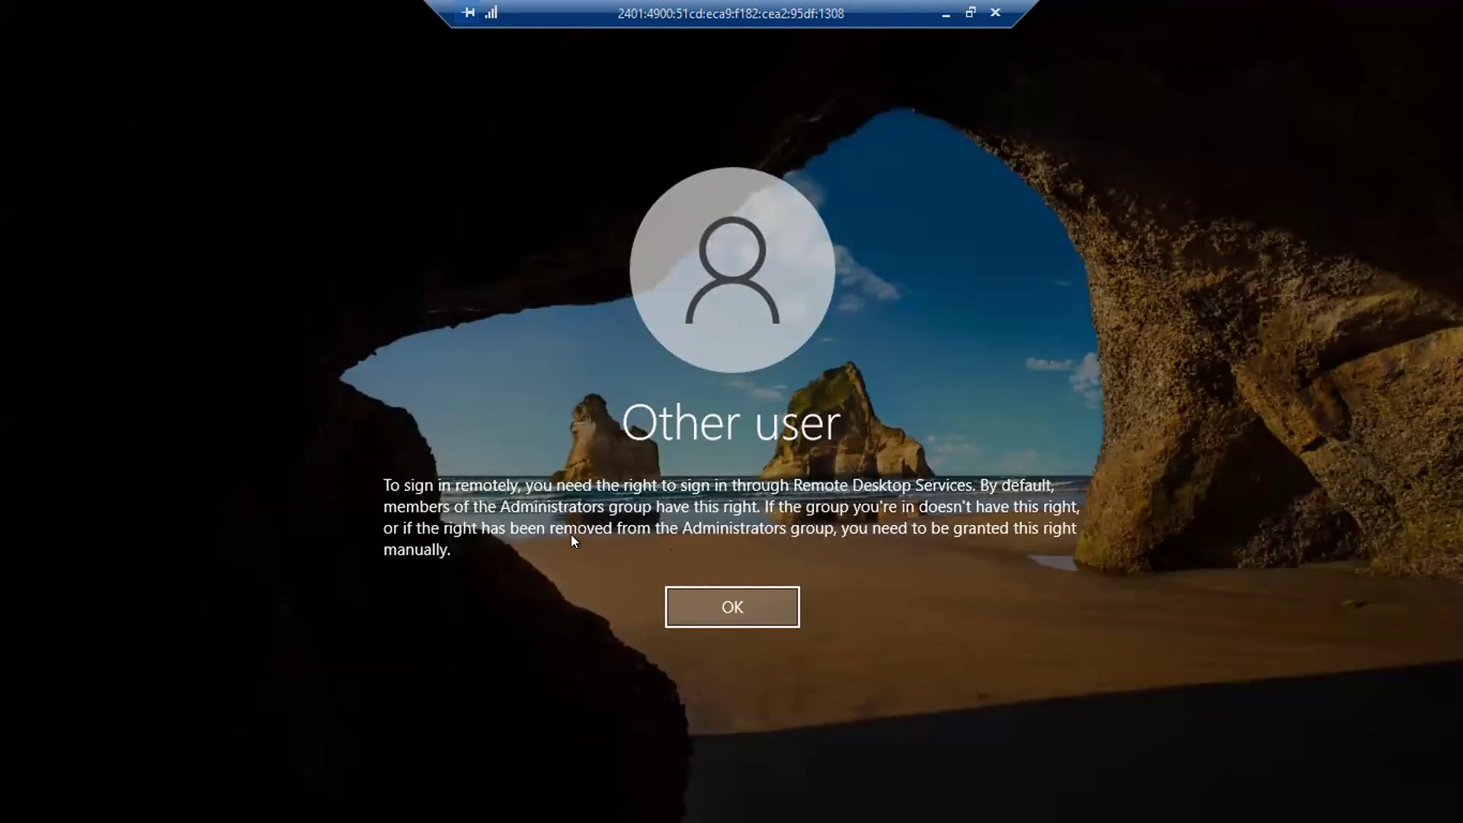
Step: Dismiss the remote sign-in message, close that session, and return to the 192.168.100.100 server session
{"action": "left_click", "coordinate": [724, 607]}
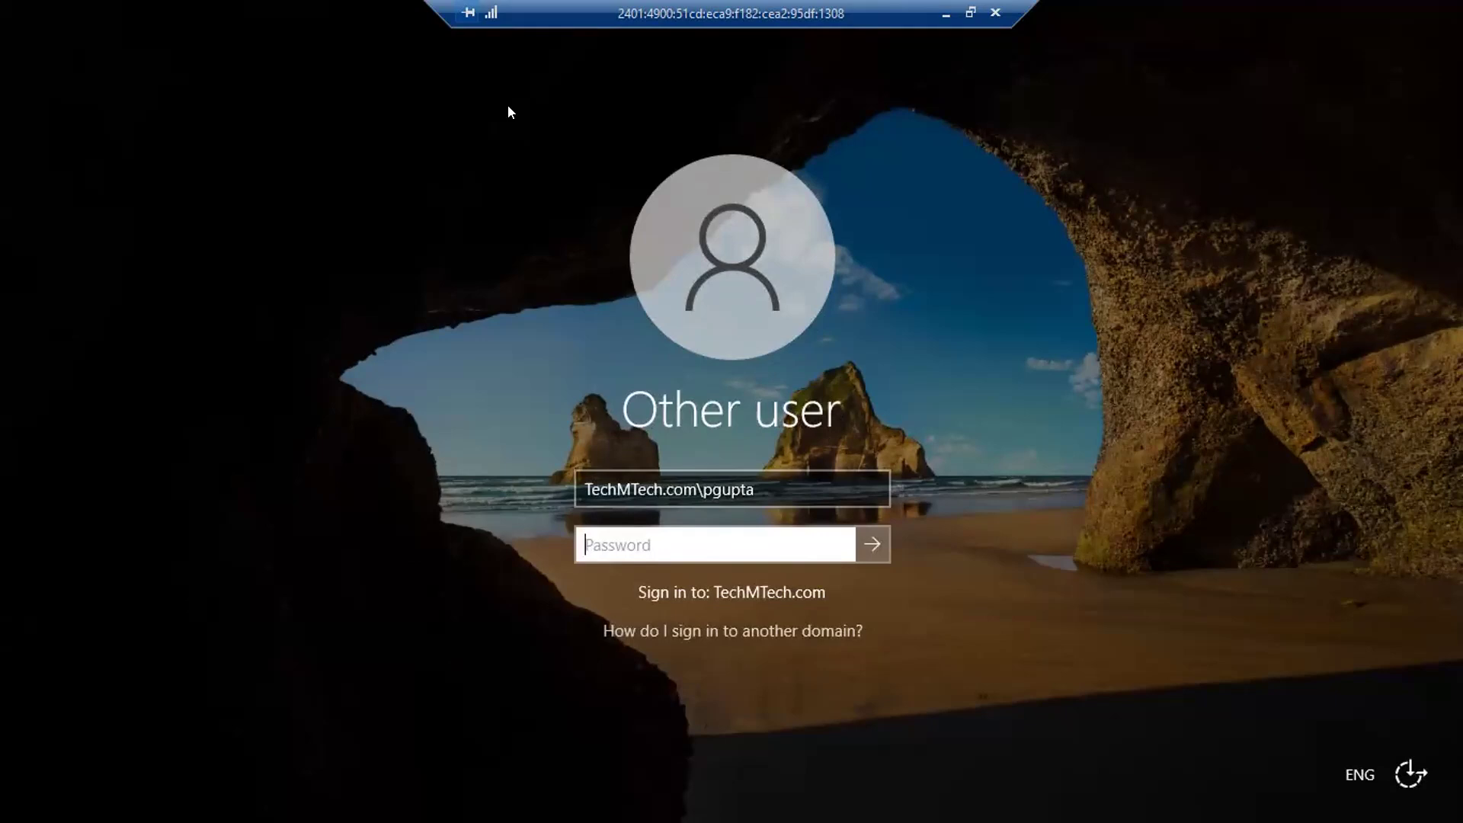
{"action": "left_click", "coordinate": [989, 12]}
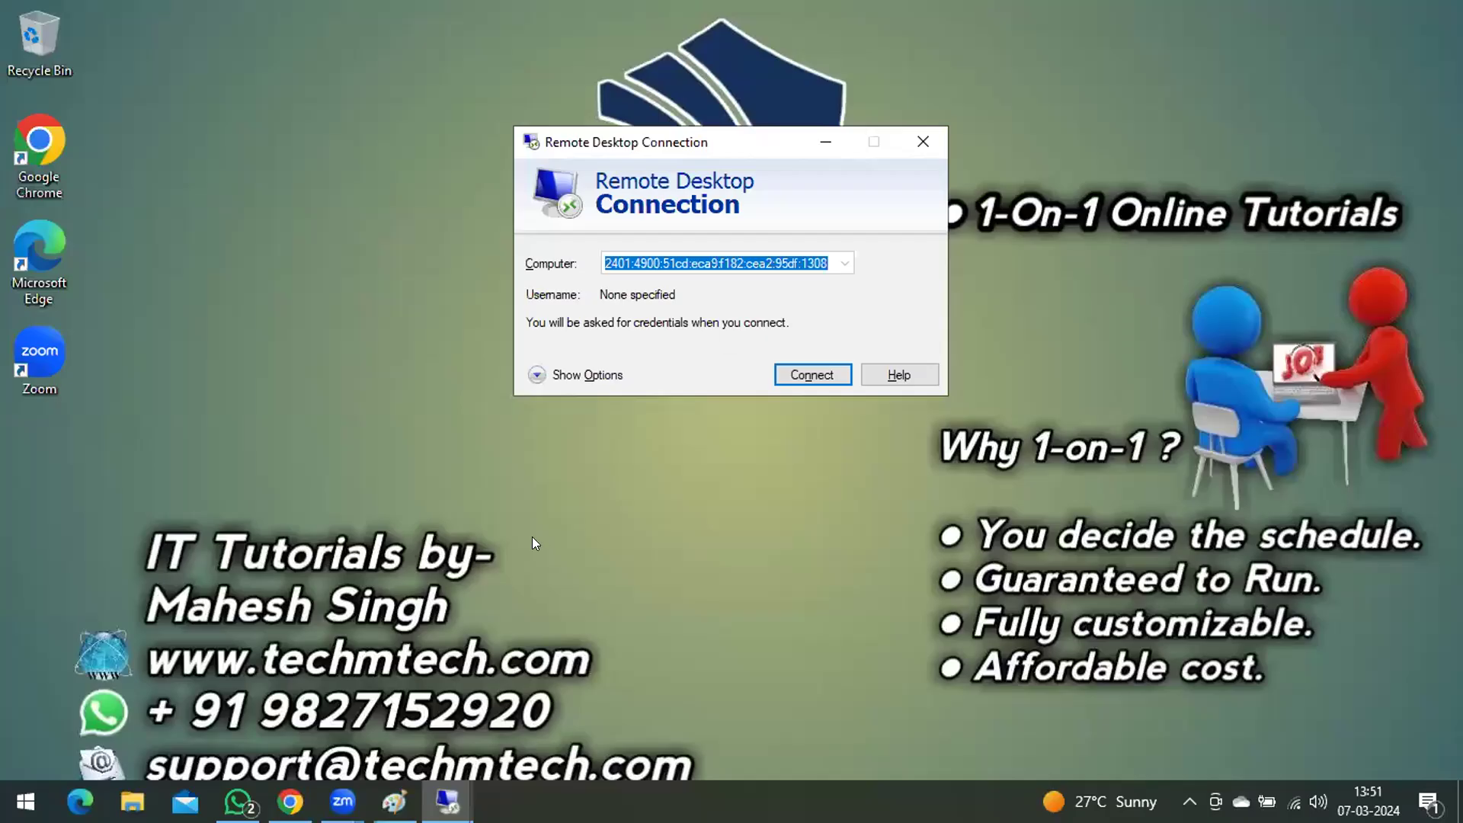
{"action": "mouse_move", "coordinate": [447, 800]}
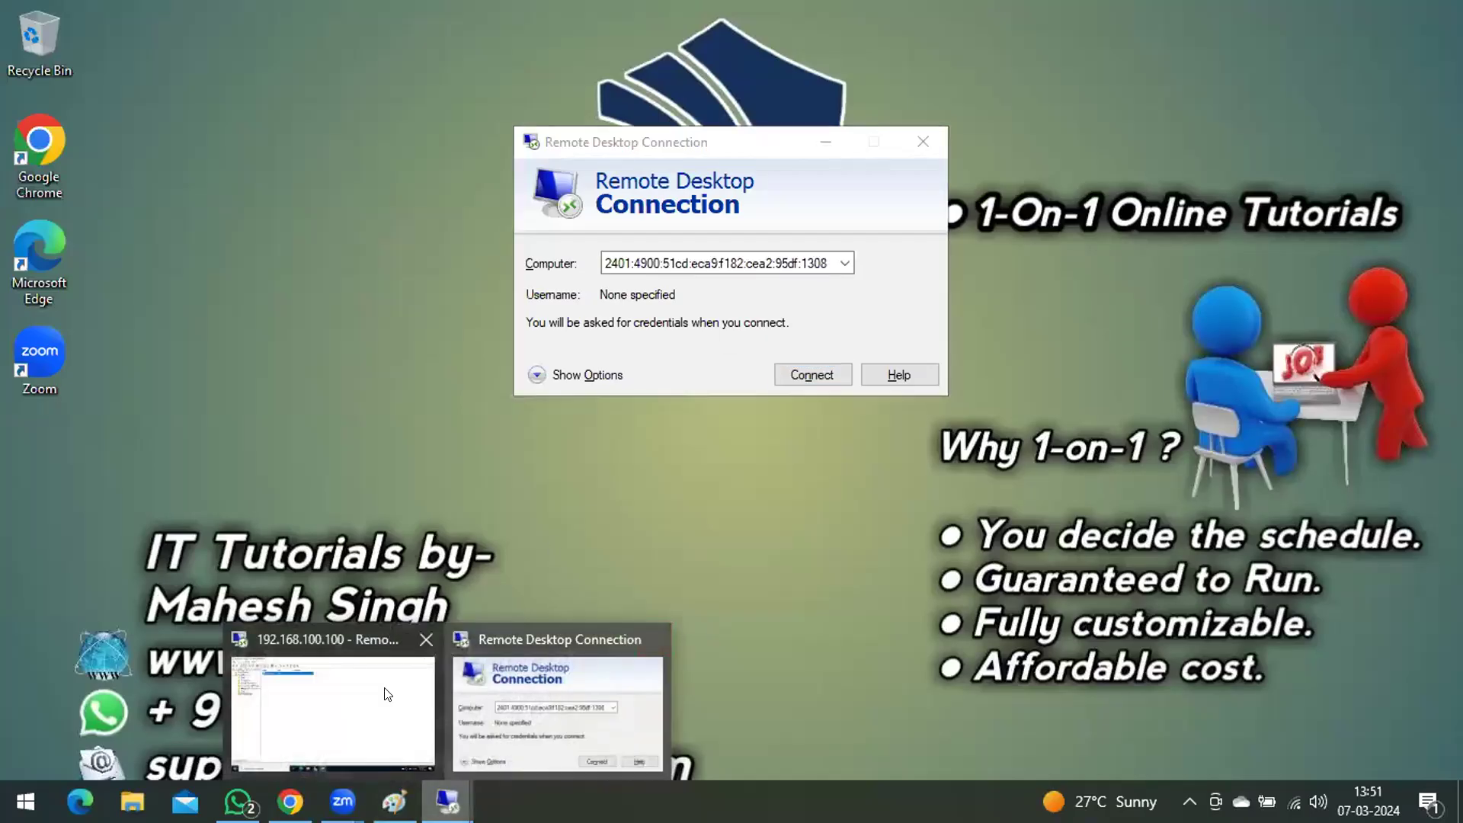
{"action": "left_click", "coordinate": [285, 686]}
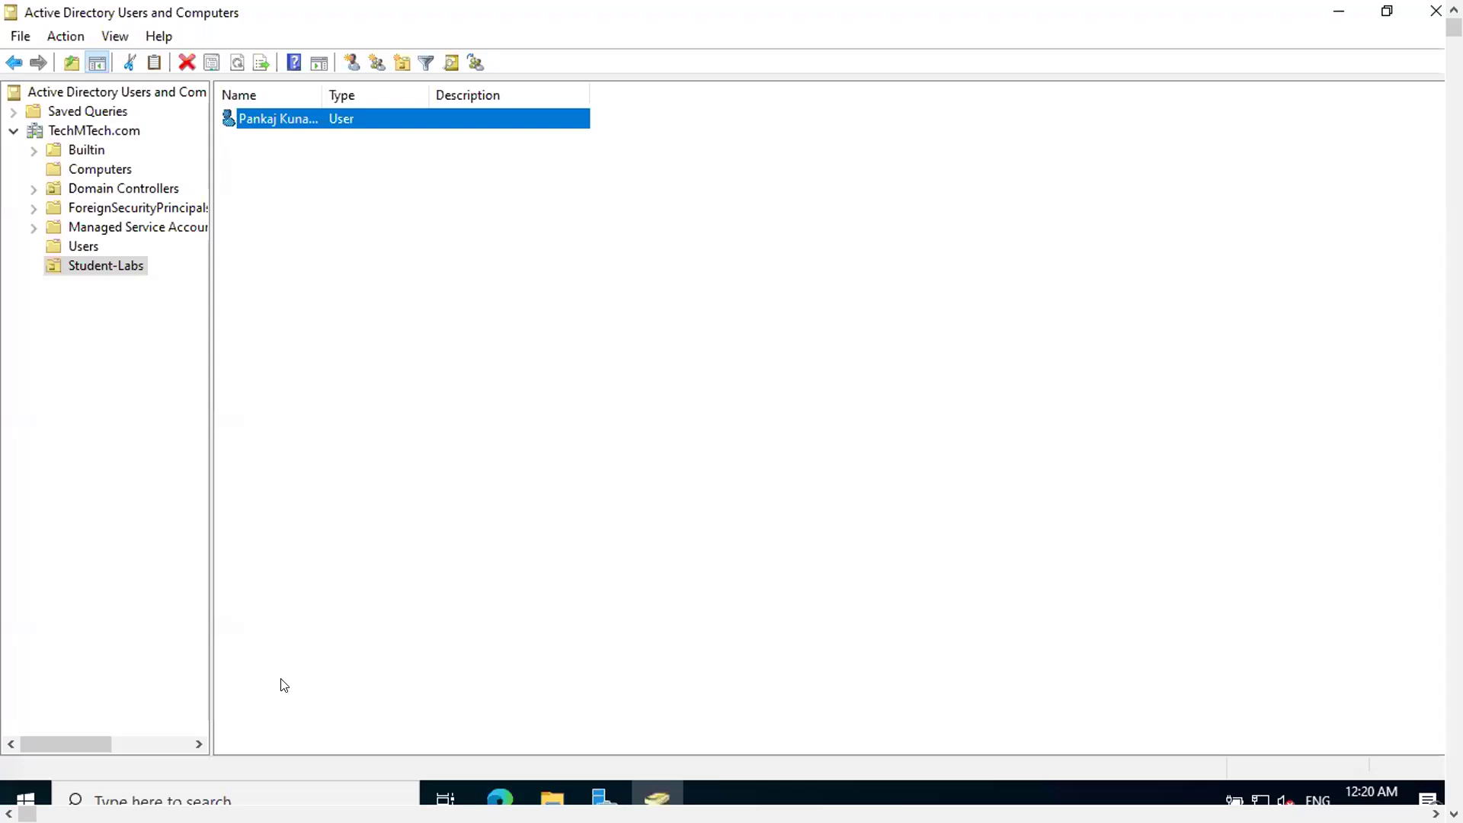
Step: Add the user in Student-Labs to the Domain Admins group and save the user's properties
{"action": "right_click", "coordinate": [304, 112]}
{"action": "left_click", "coordinate": [388, 412]}
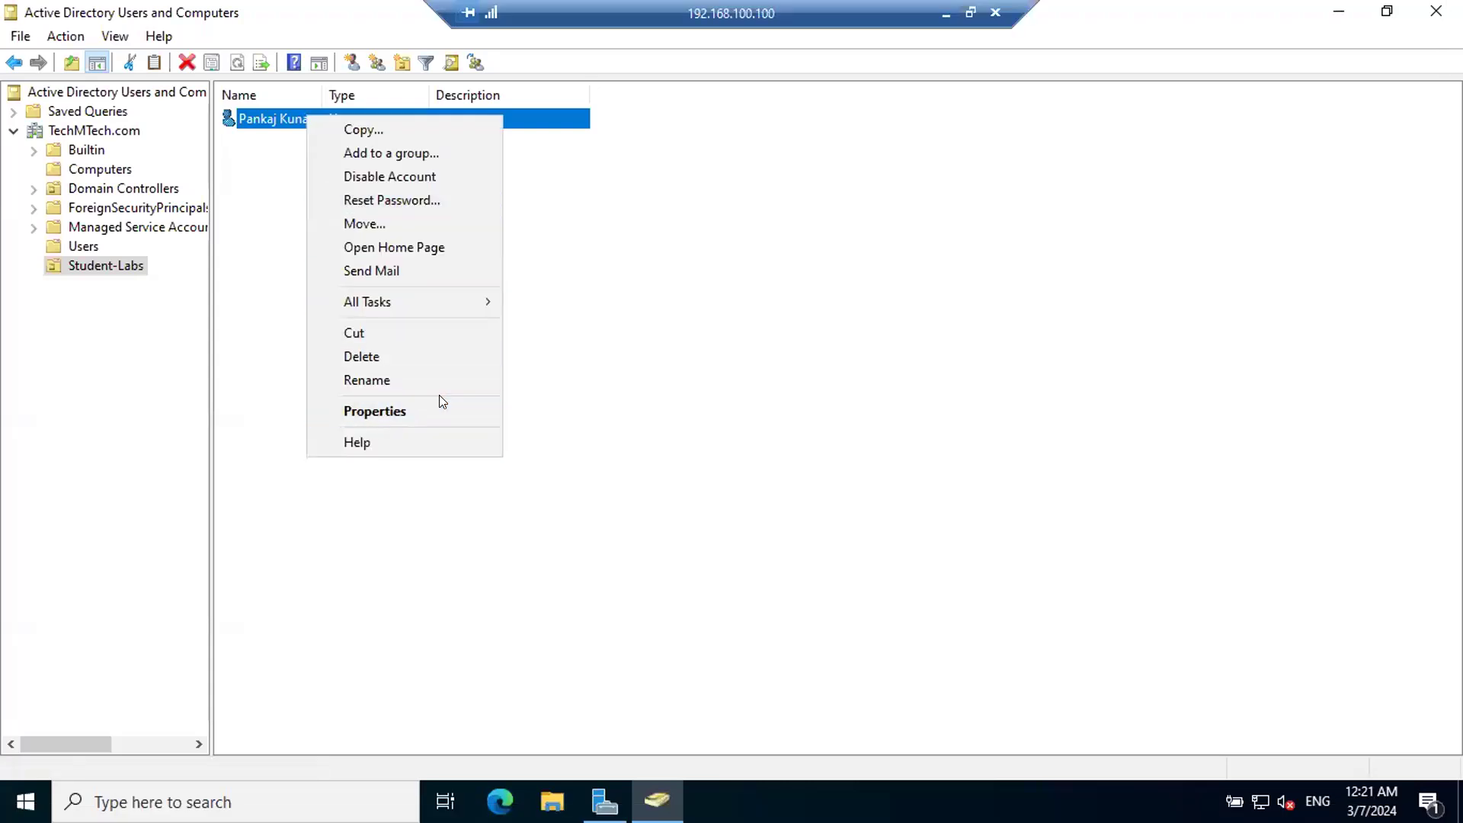
{"action": "left_click", "coordinate": [404, 410]}
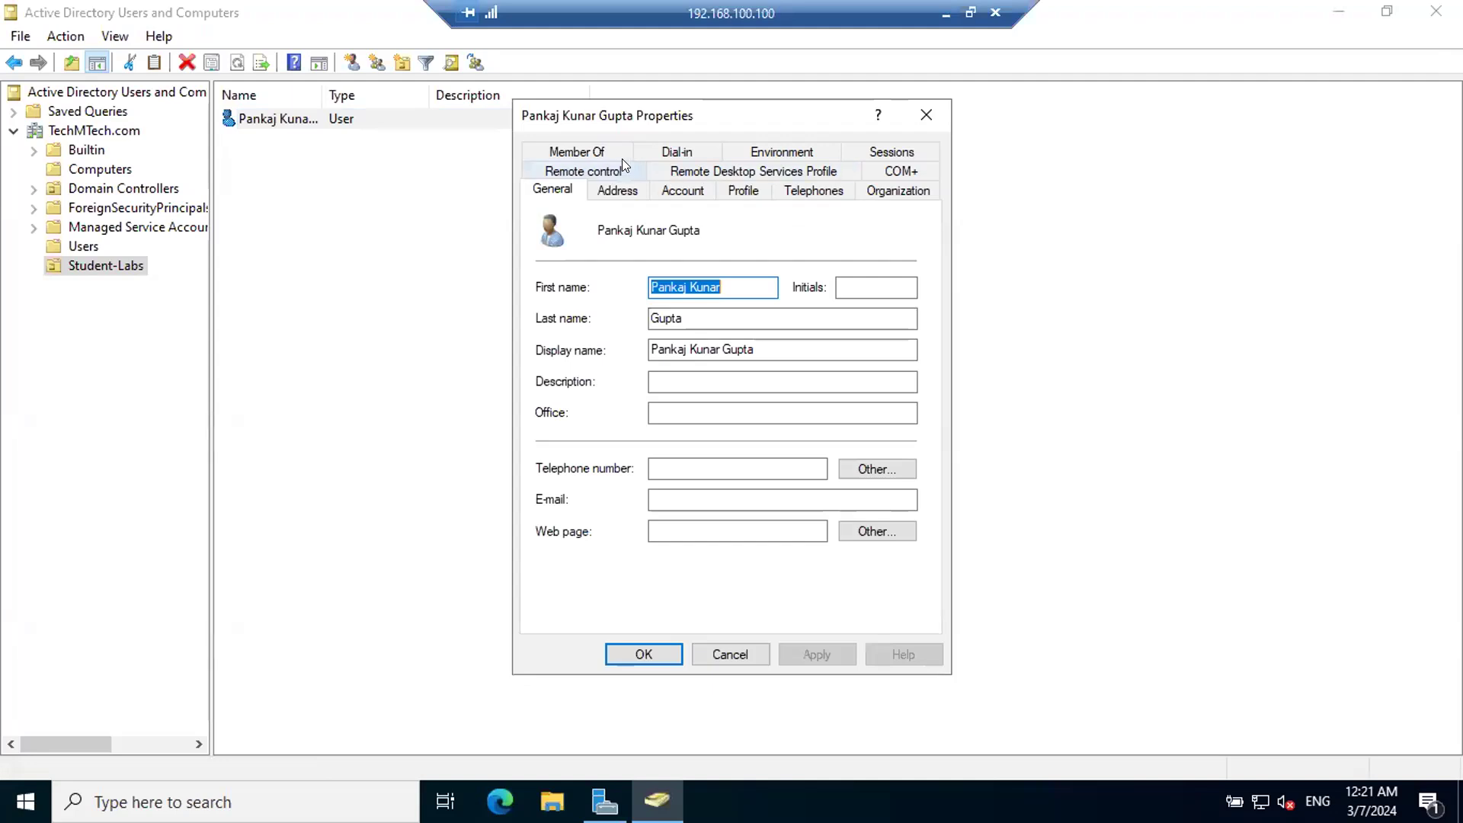
{"action": "left_click", "coordinate": [593, 149]}
{"action": "left_click", "coordinate": [583, 450]}
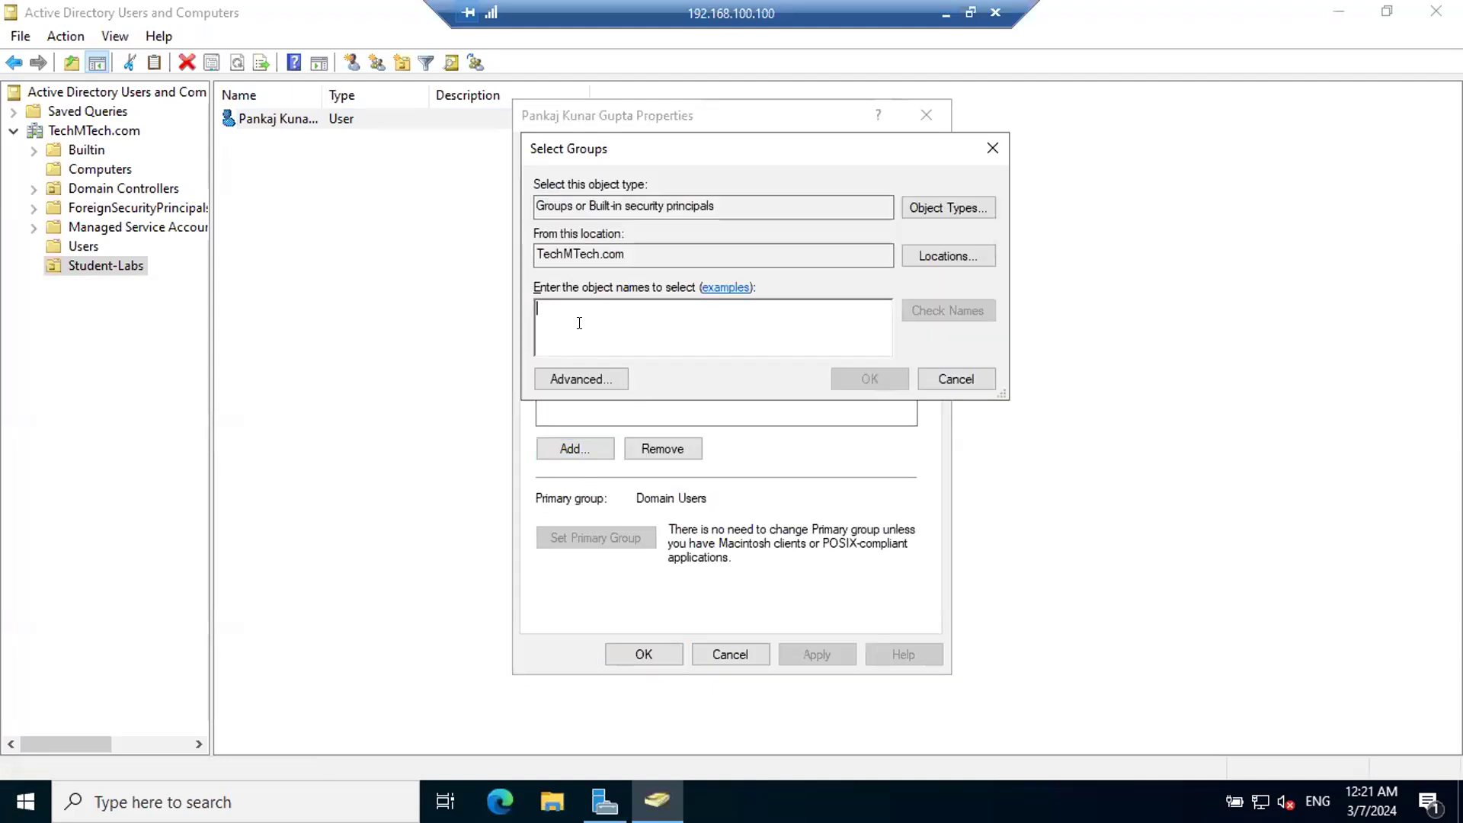
{"action": "type", "text": "domain"}
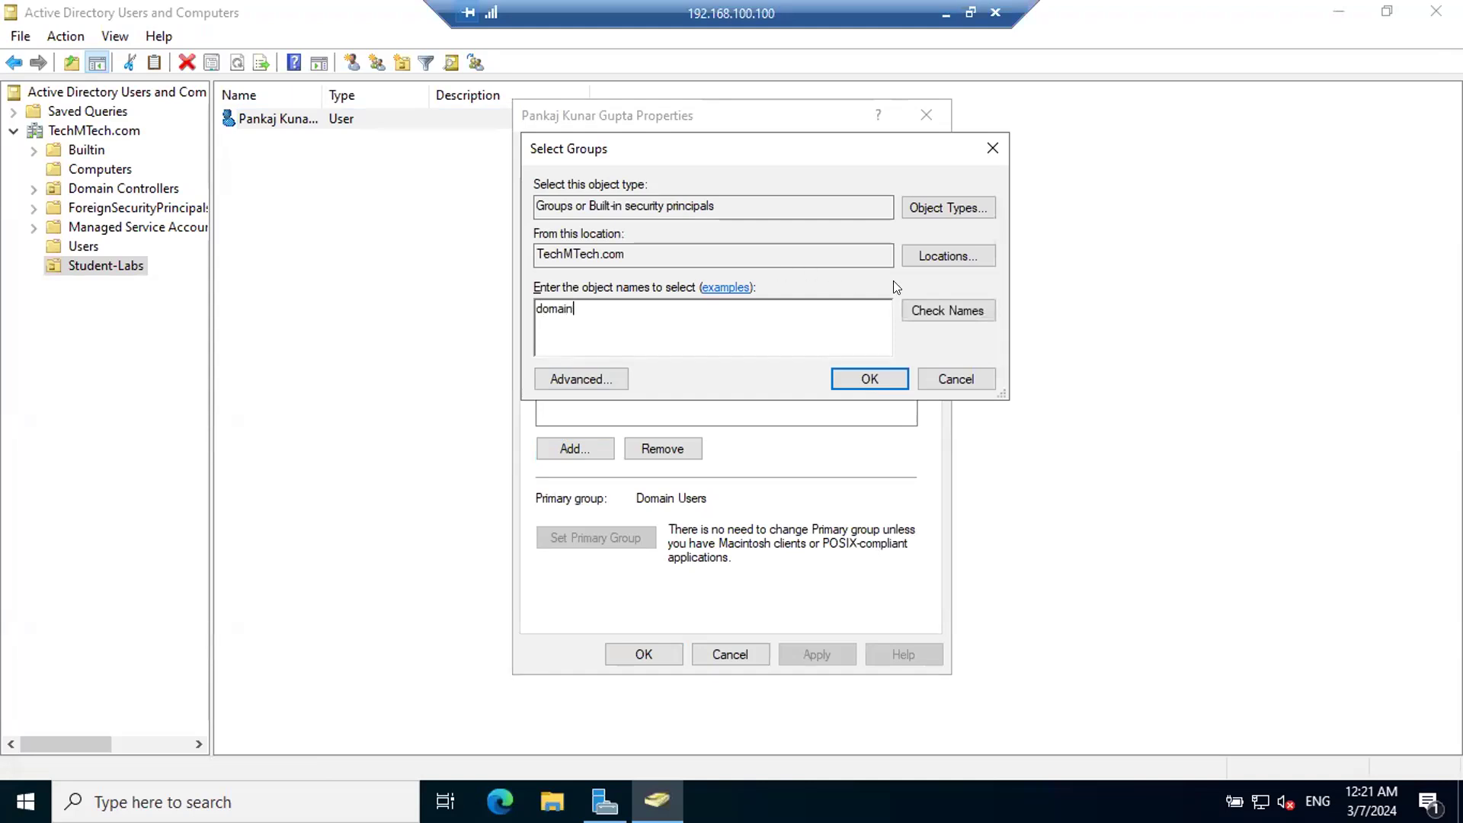
{"action": "left_click", "coordinate": [948, 310]}
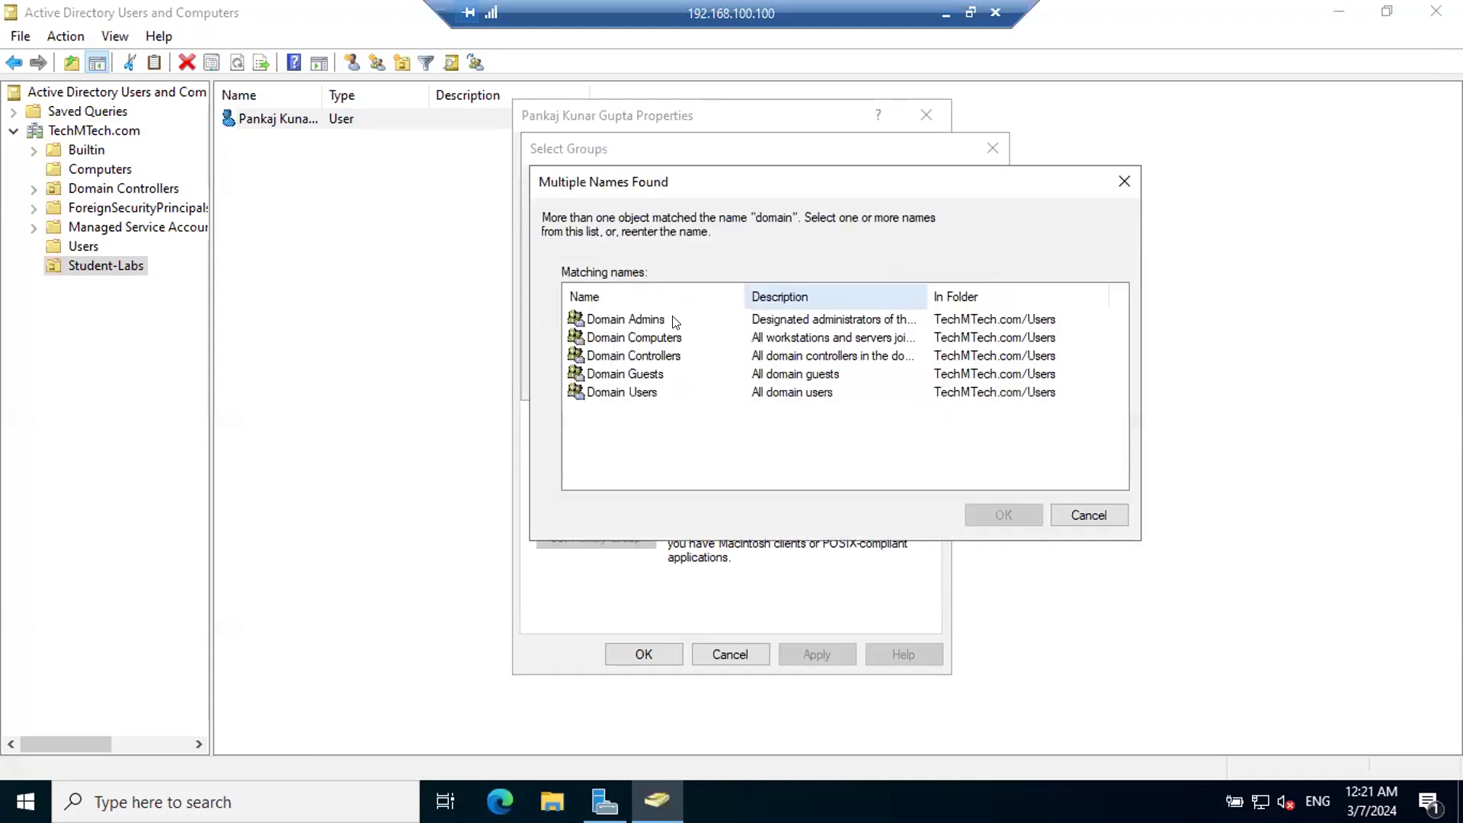
{"action": "double_click", "coordinate": [612, 317]}
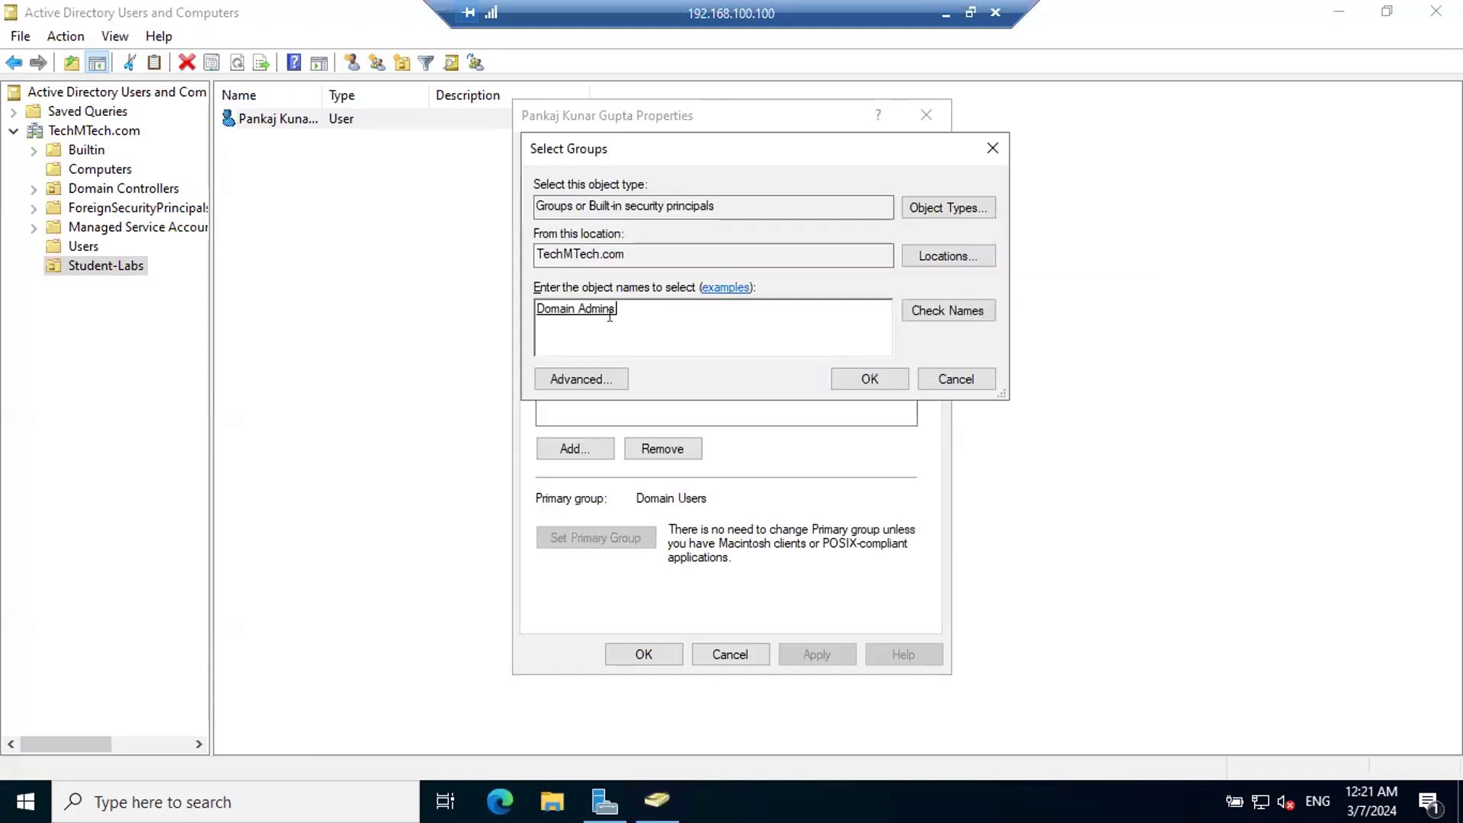
{"action": "left_click", "coordinate": [865, 378]}
{"action": "left_click", "coordinate": [808, 656]}
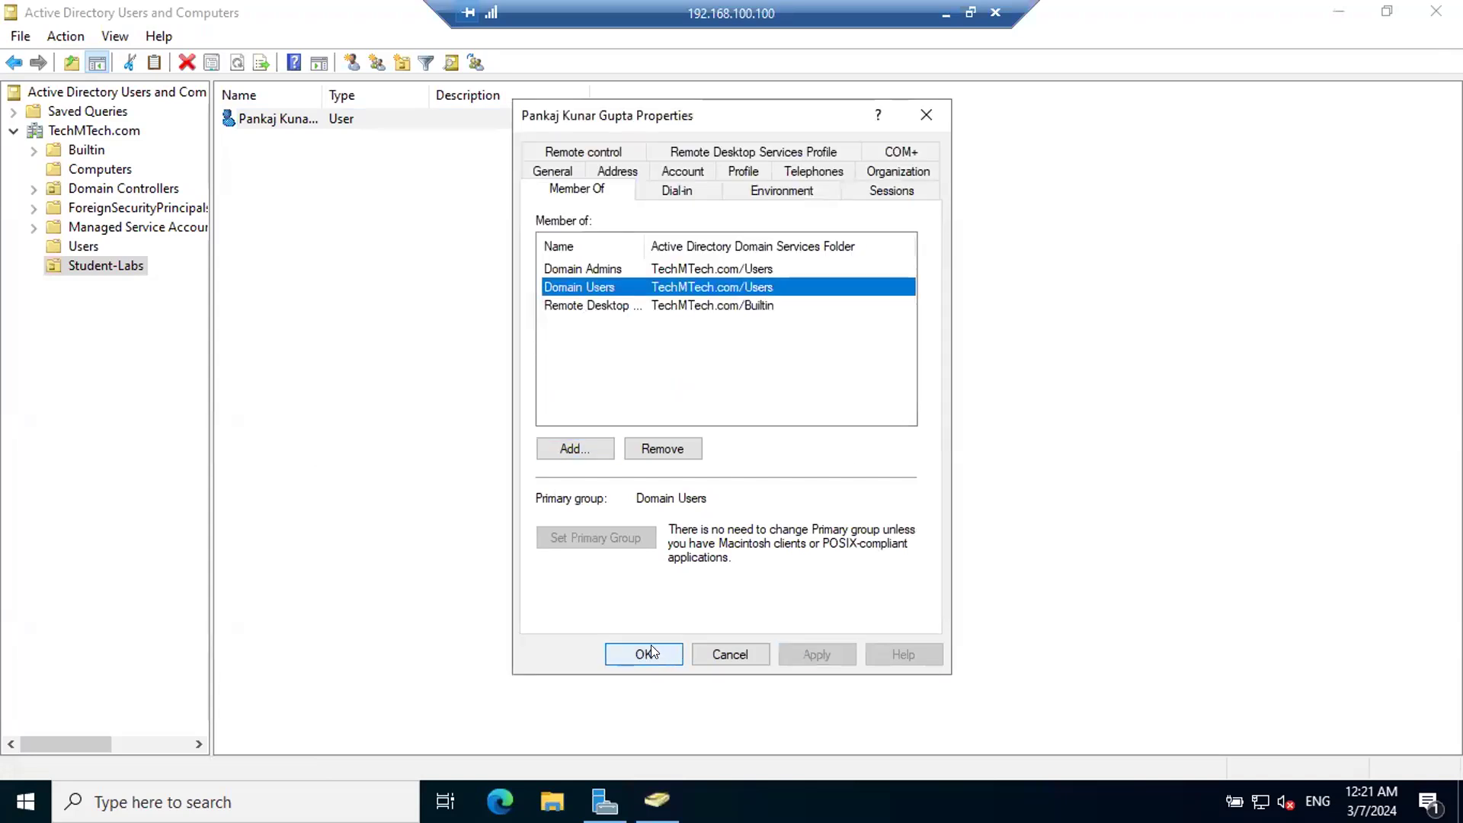
{"action": "left_click", "coordinate": [648, 649]}
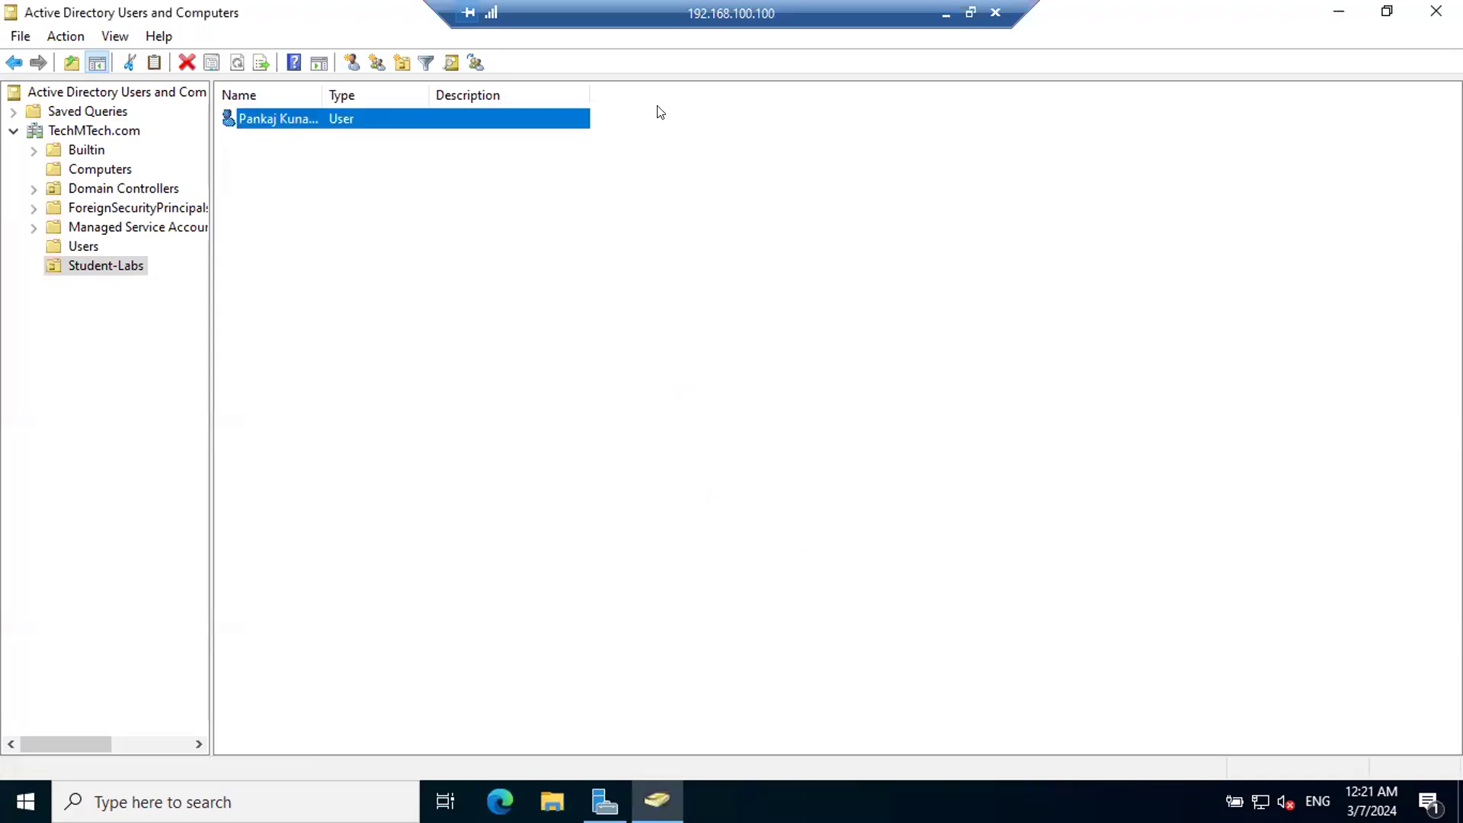
Step: Reconnect to the remote computer with the new user's logon name and password, accepting the untrusted DC-01.TechMTech.com certificate
{"action": "left_click", "coordinate": [946, 12]}
{"action": "left_click", "coordinate": [810, 374]}
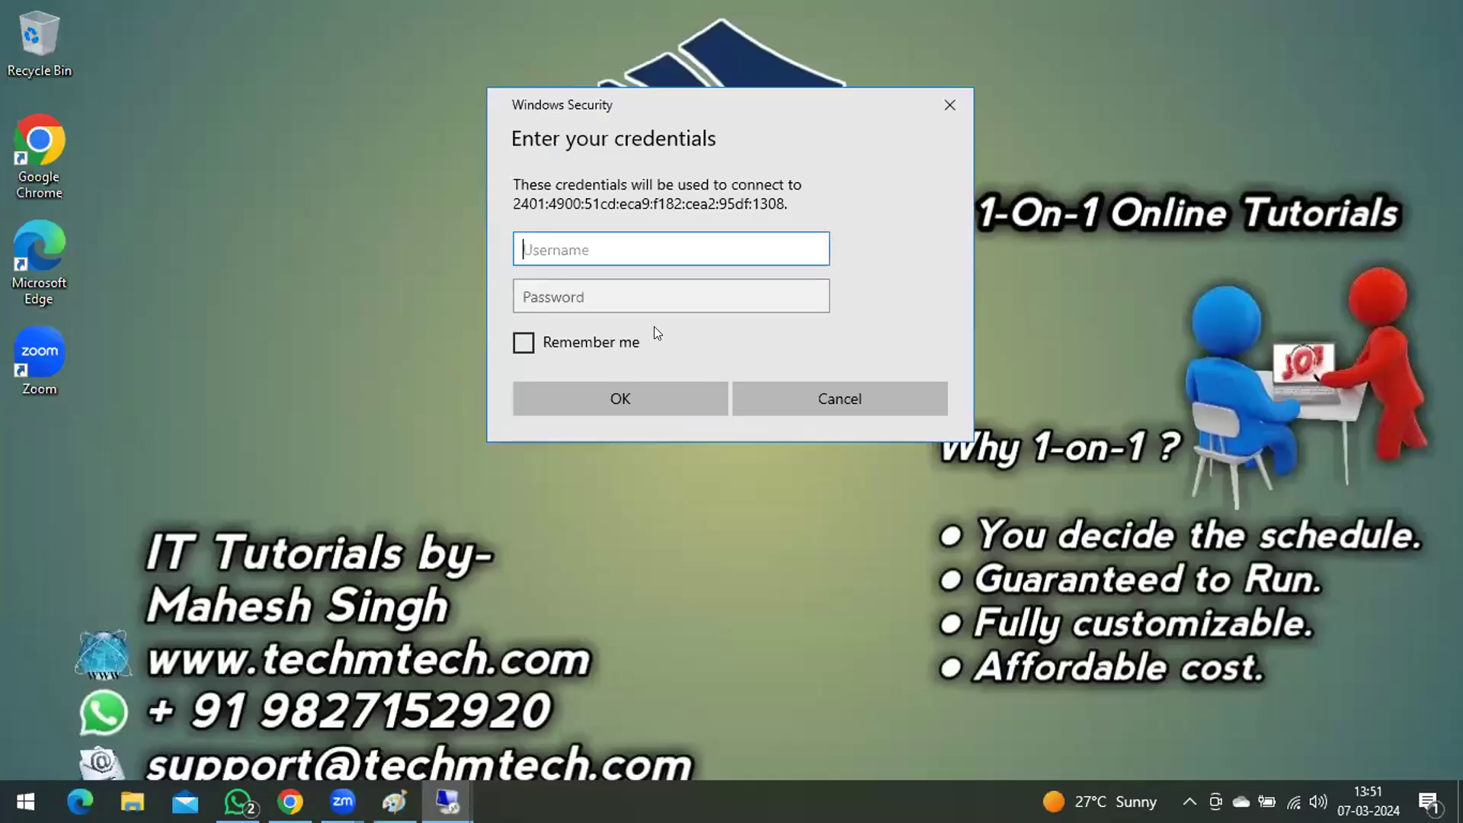
{"action": "key", "text": "Tab"}
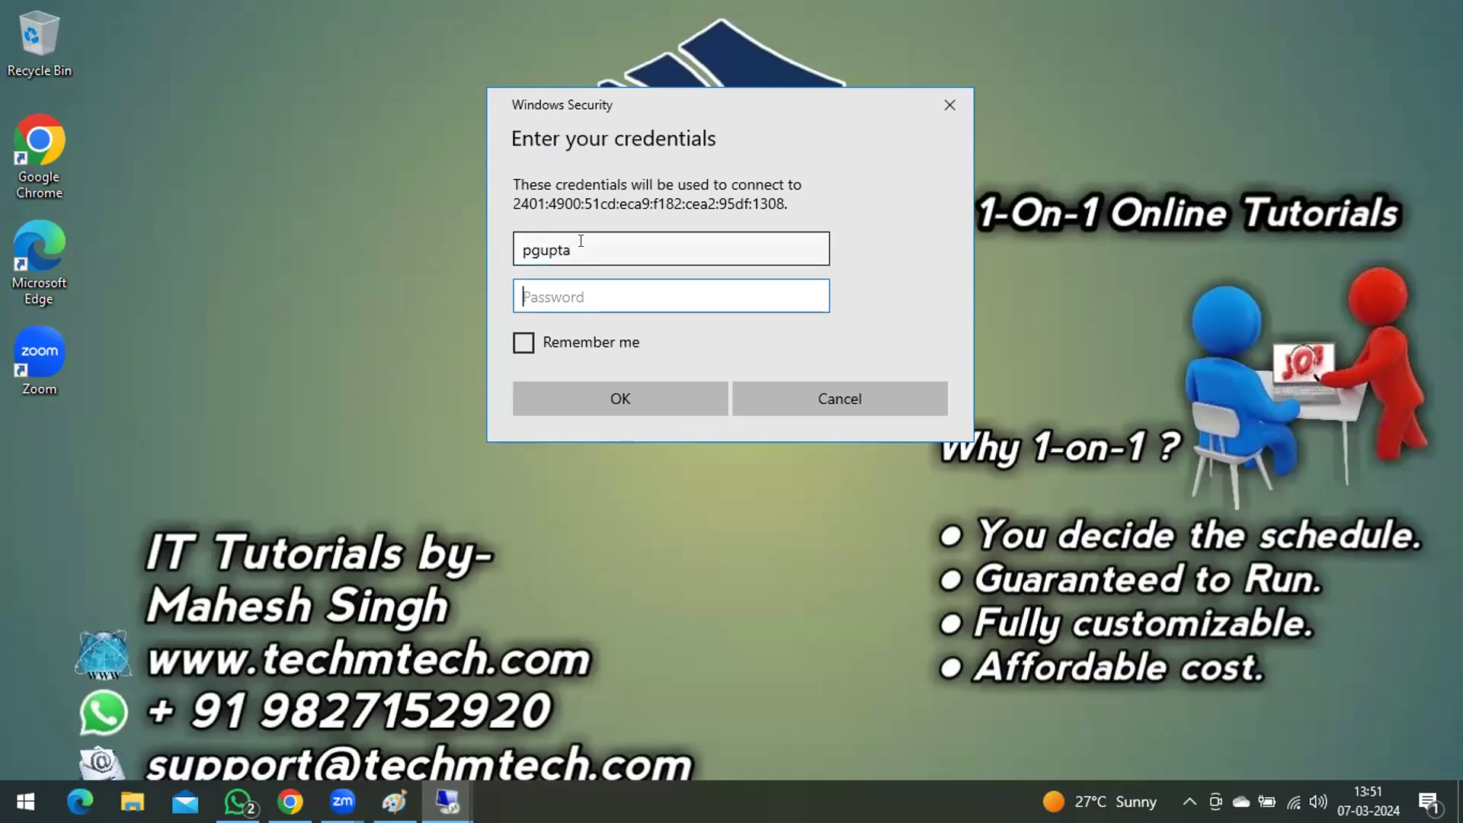
{"action": "type", "text": "*********"}
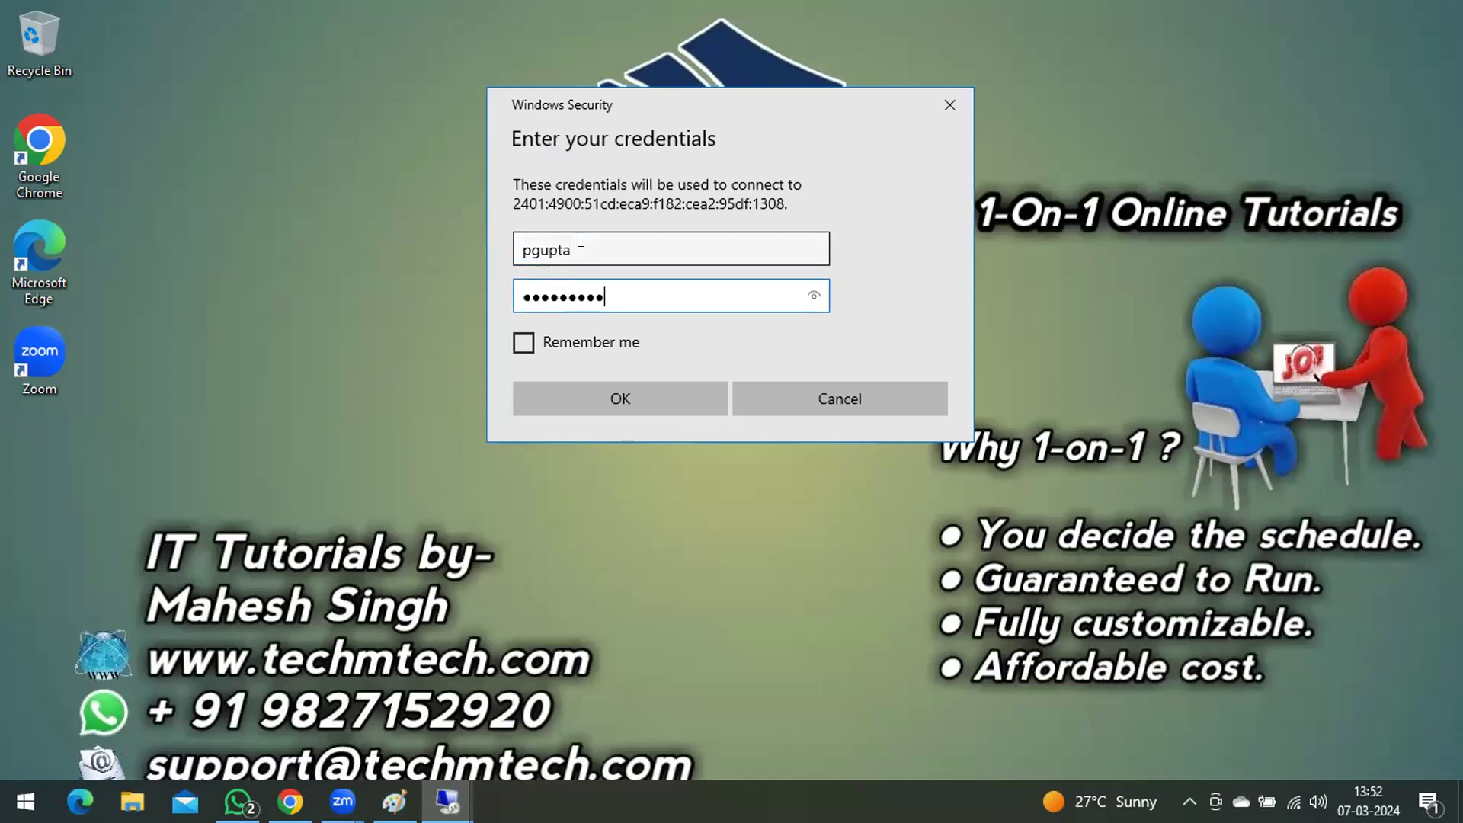
{"action": "key", "text": "Return"}
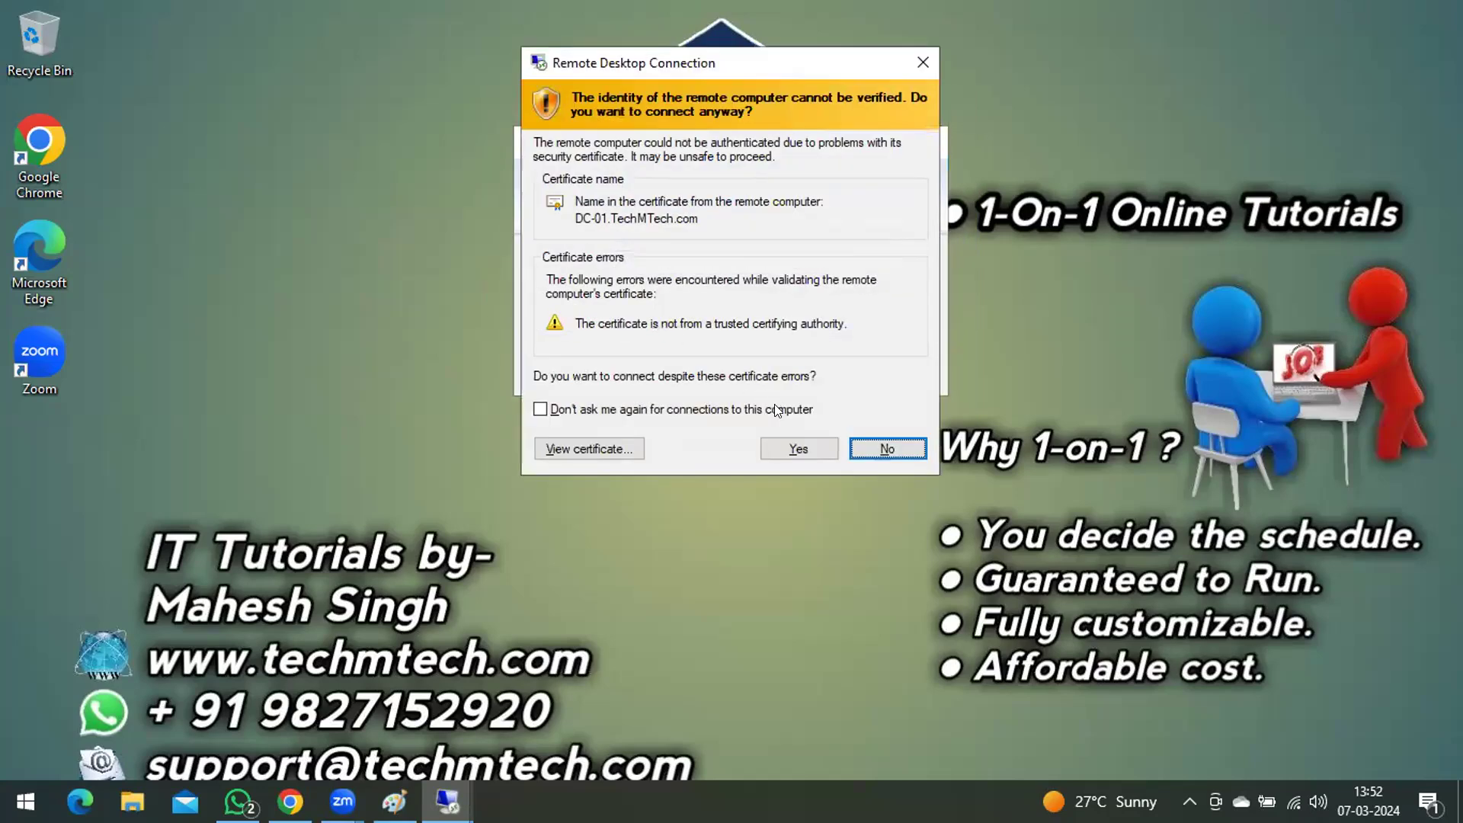
{"action": "left_click", "coordinate": [797, 449]}
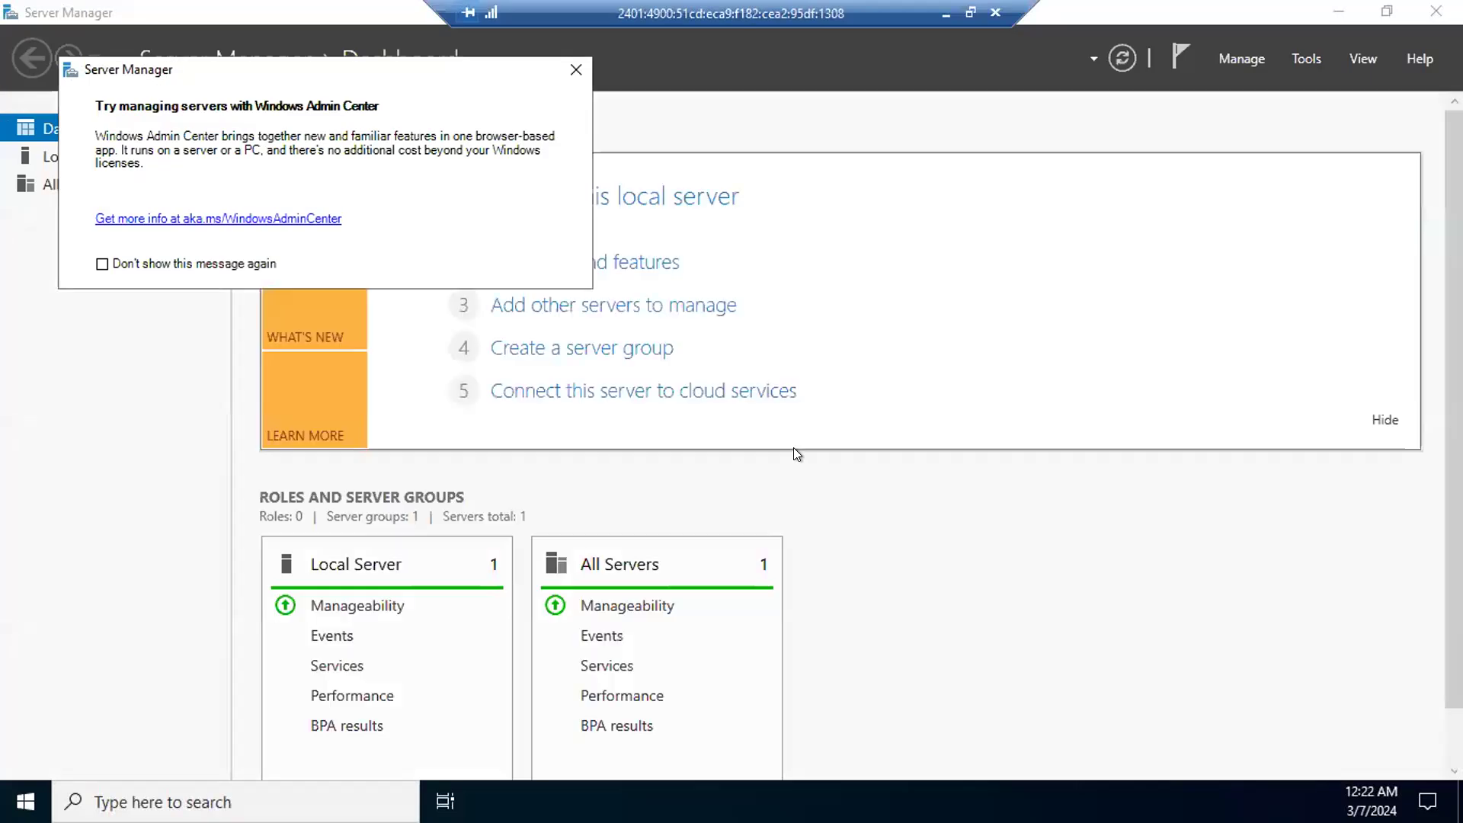
Step: Minimize the new user's remote session and switch back to Active Directory Users and Computers on 192.168.100.100
{"action": "left_click", "coordinate": [944, 15]}
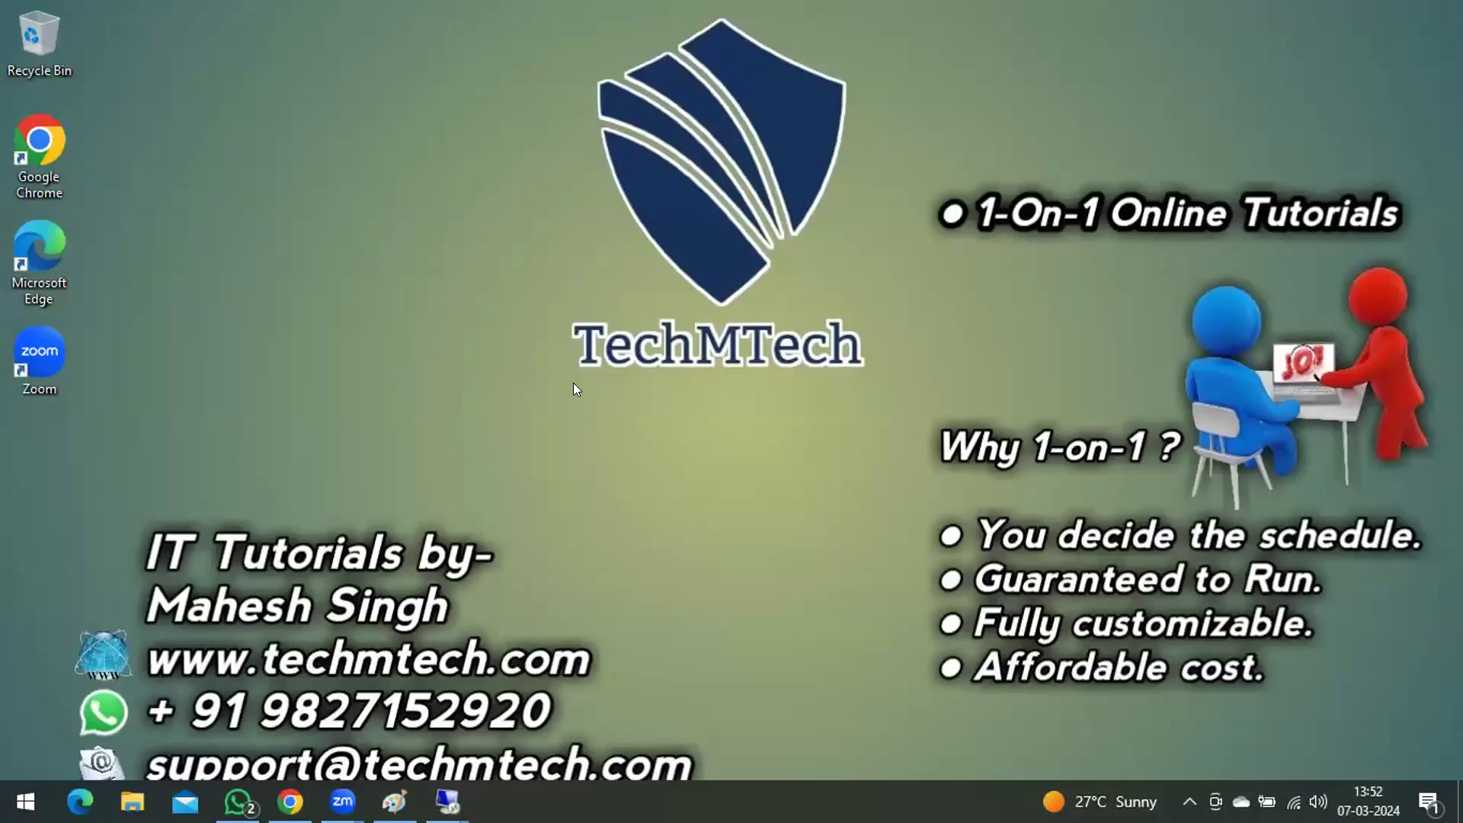
{"action": "left_click", "coordinate": [239, 802]}
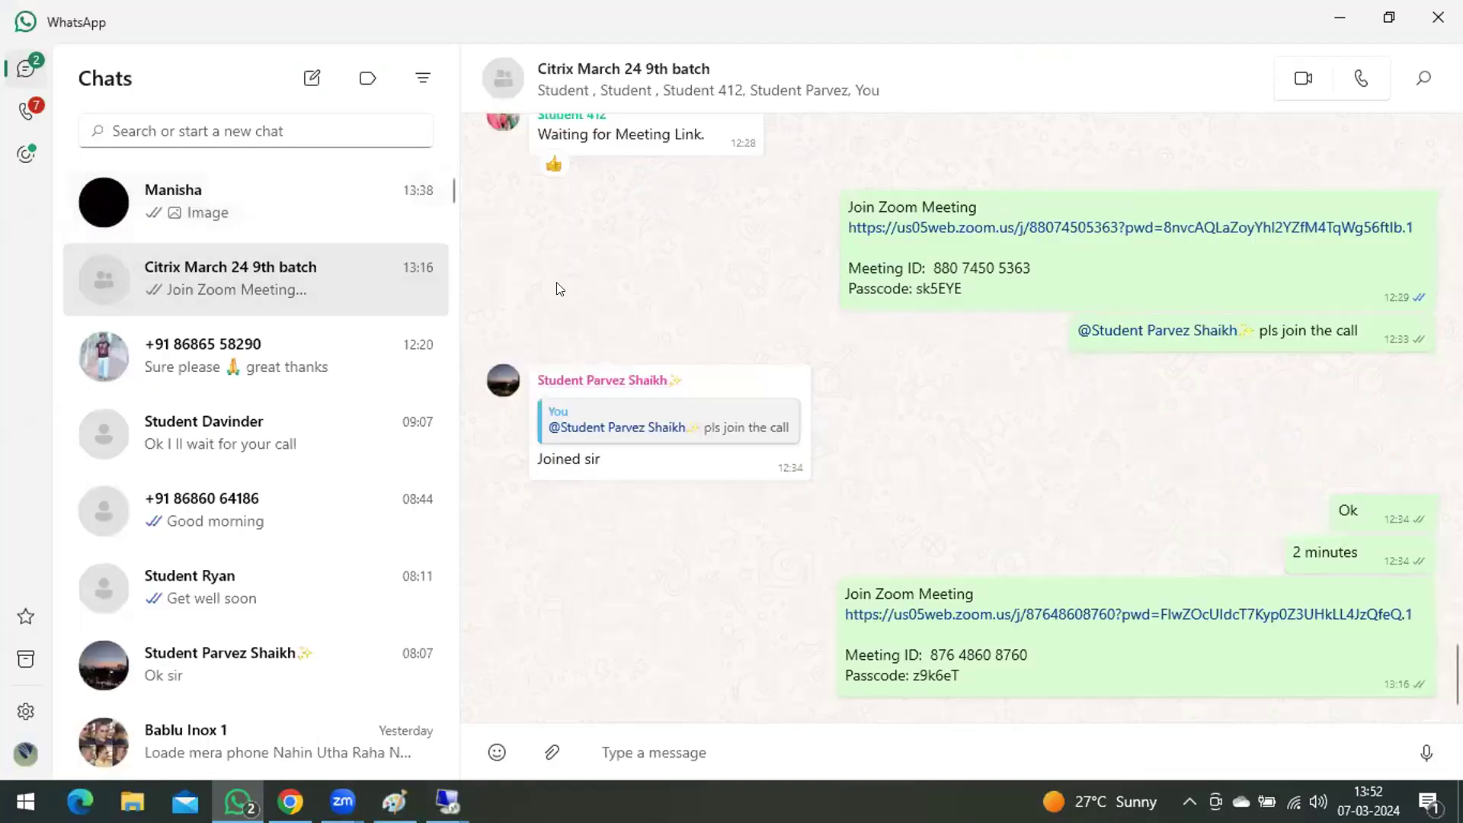
{"action": "left_click", "coordinate": [238, 801]}
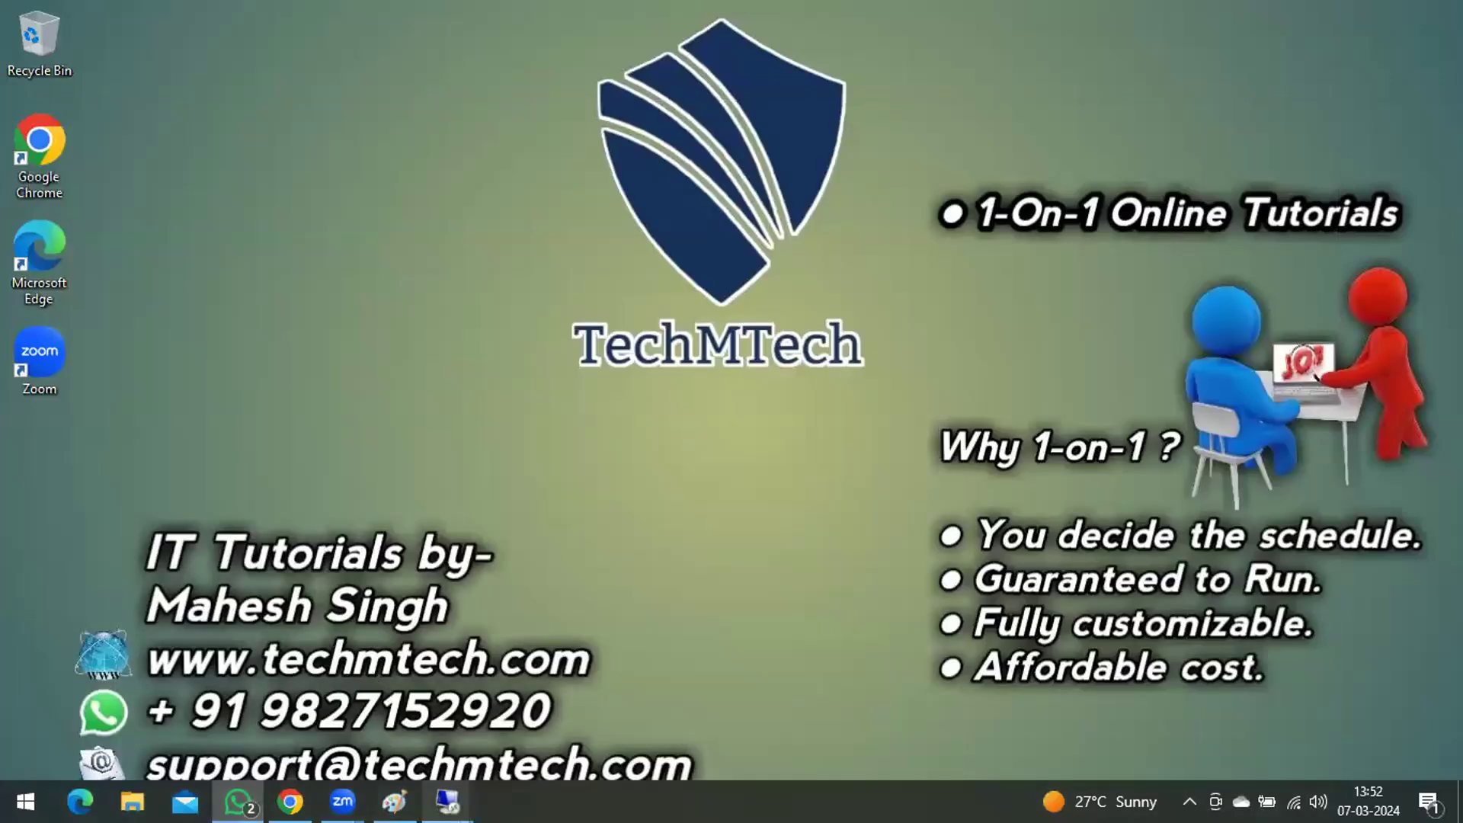
{"action": "mouse_move", "coordinate": [447, 801]}
{"action": "left_click", "coordinate": [279, 647]}
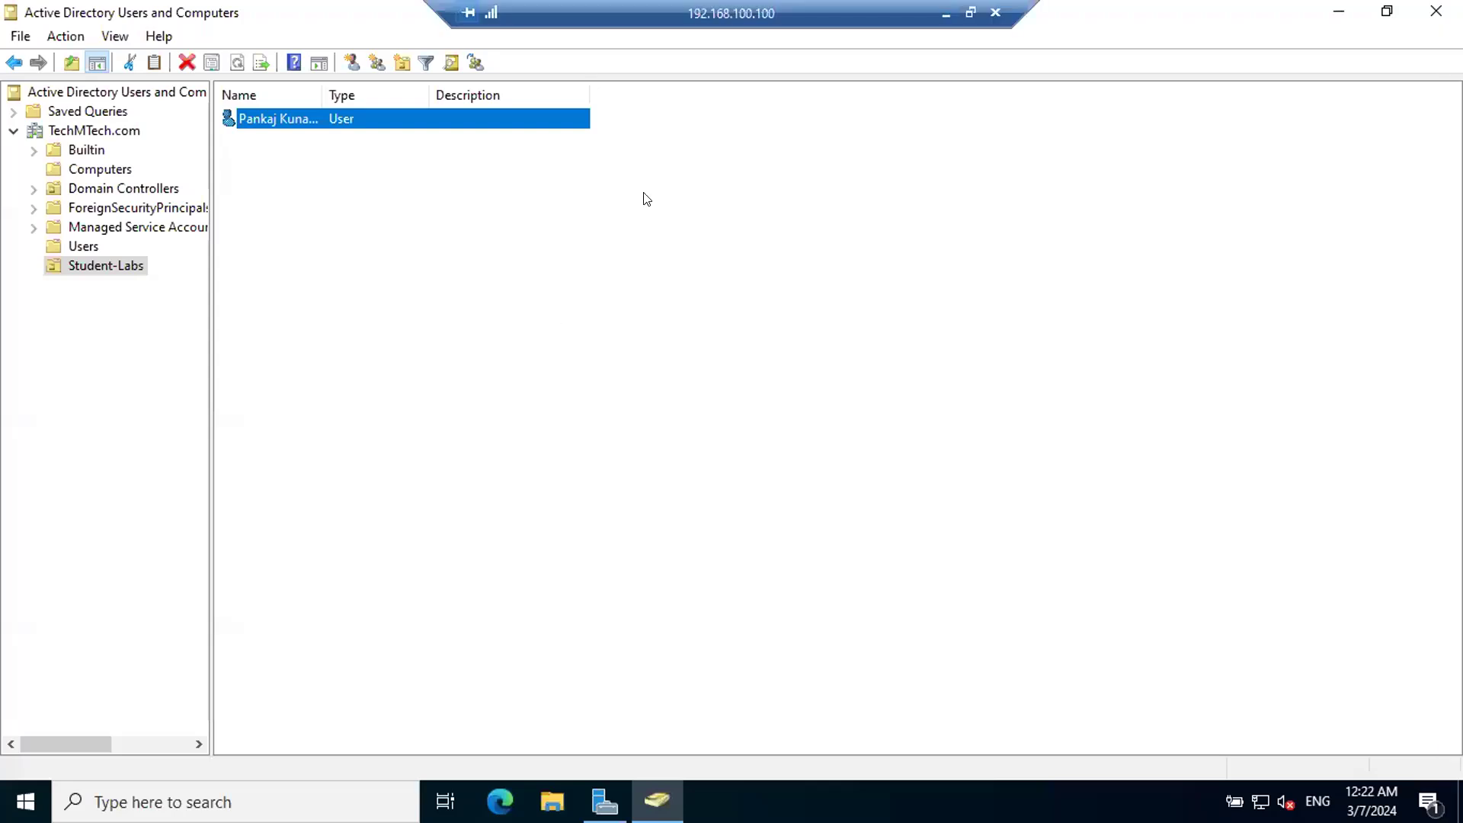
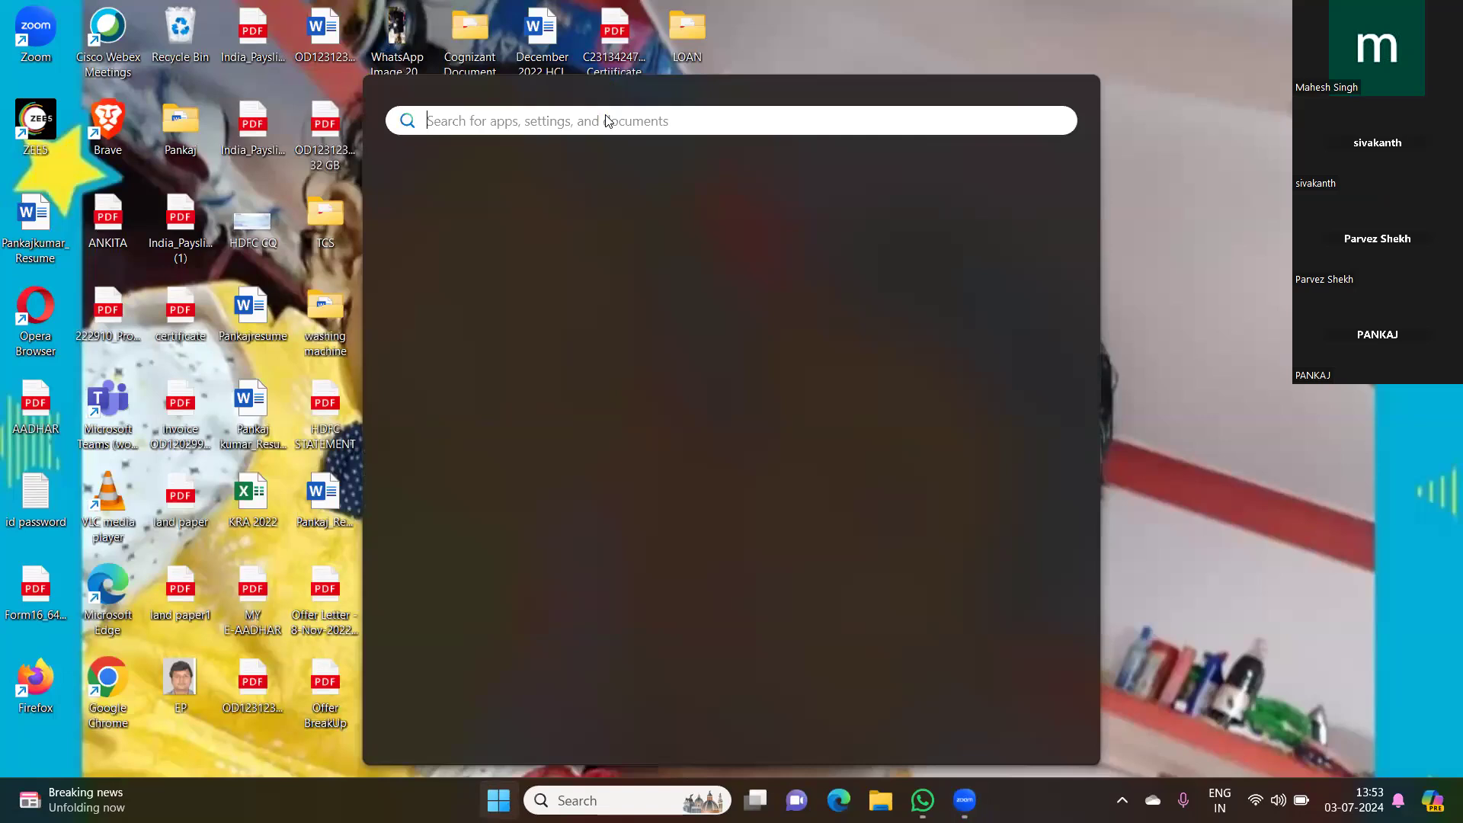
Step: Search for mst on the local Windows computer and launch Remote Desktop Connection
{"action": "type", "text": "m"}
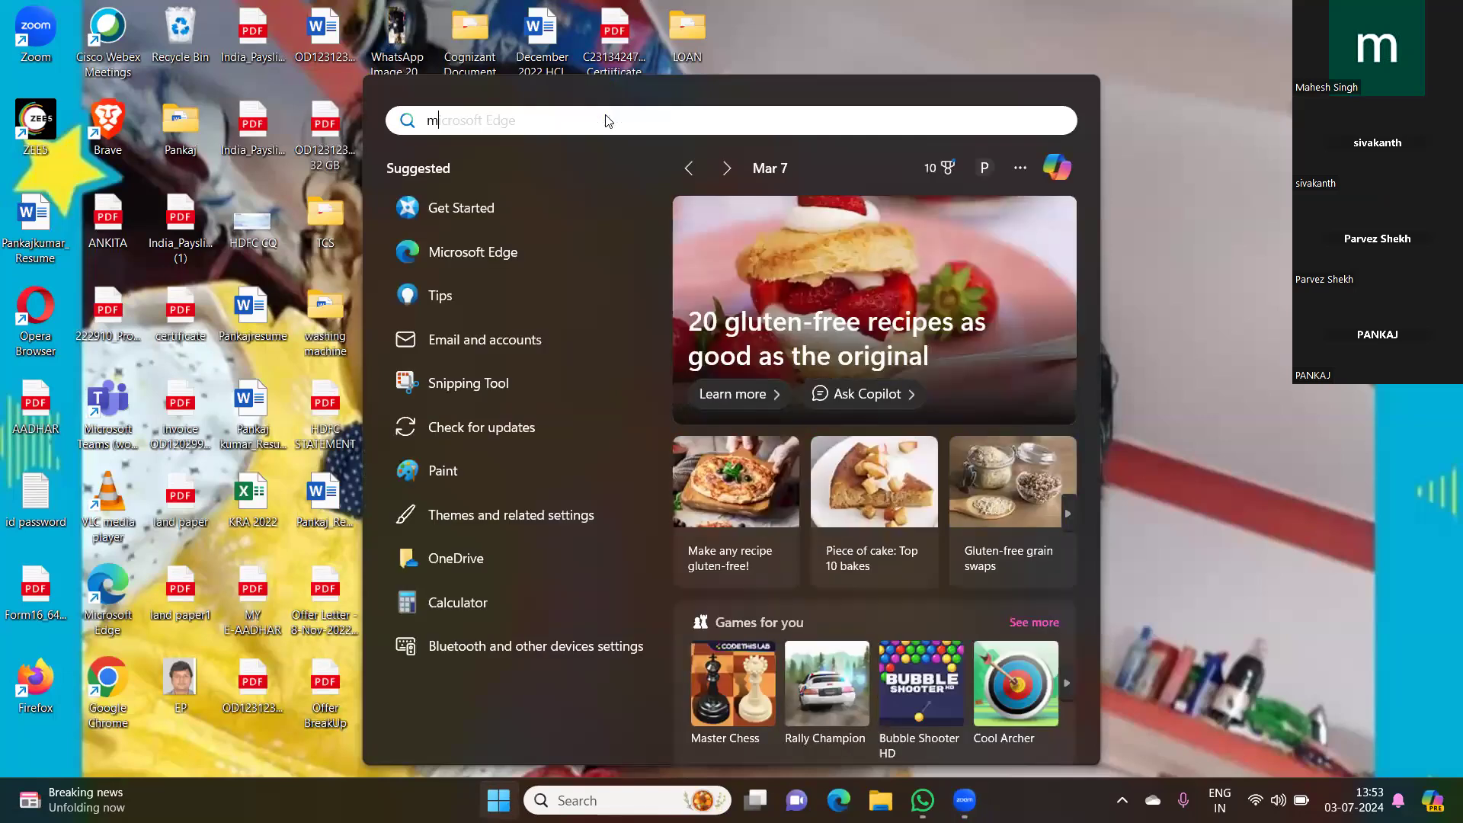
{"action": "type", "text": "st"}
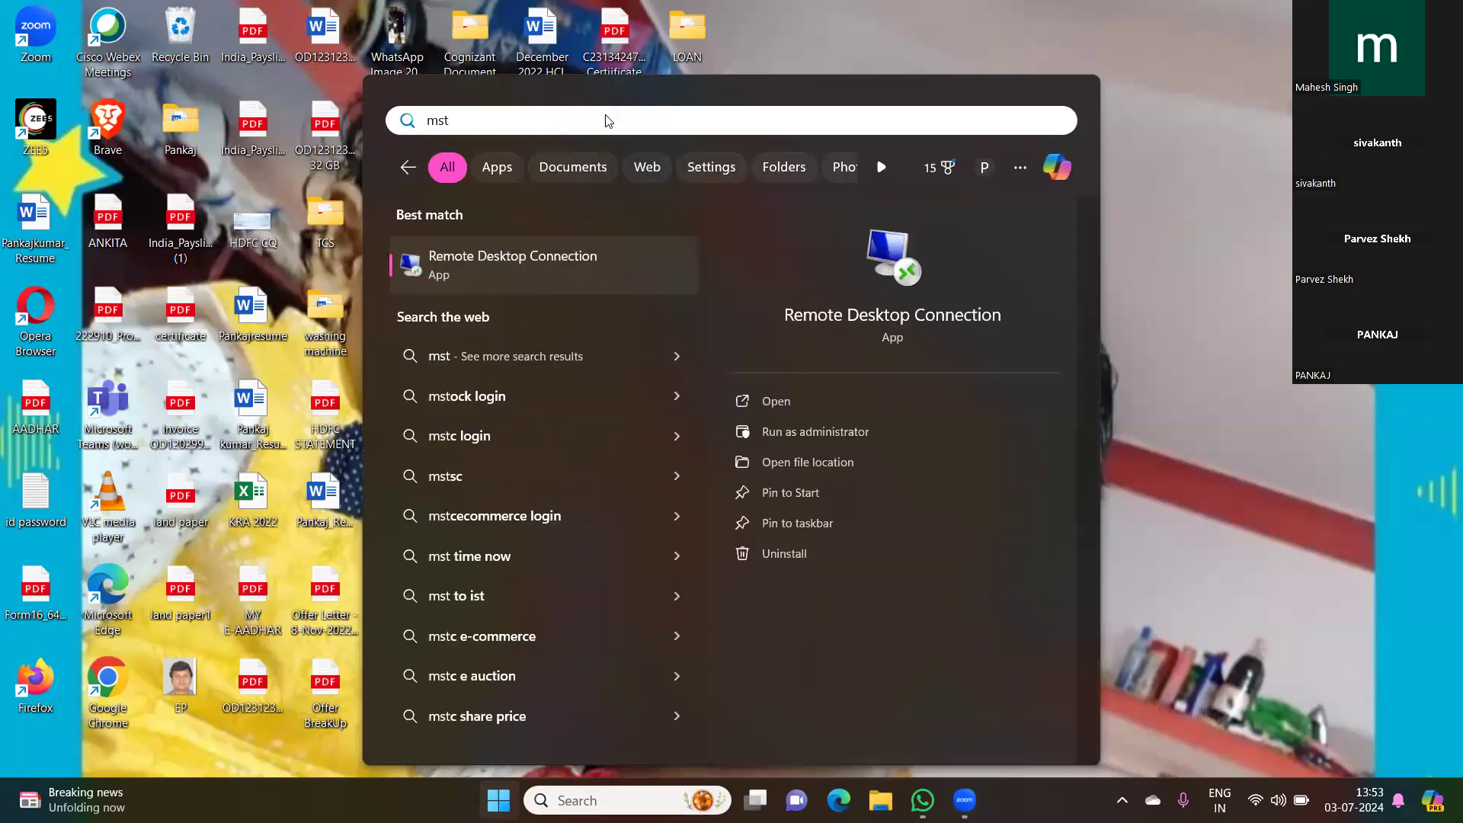
{"action": "left_click", "coordinate": [534, 265]}
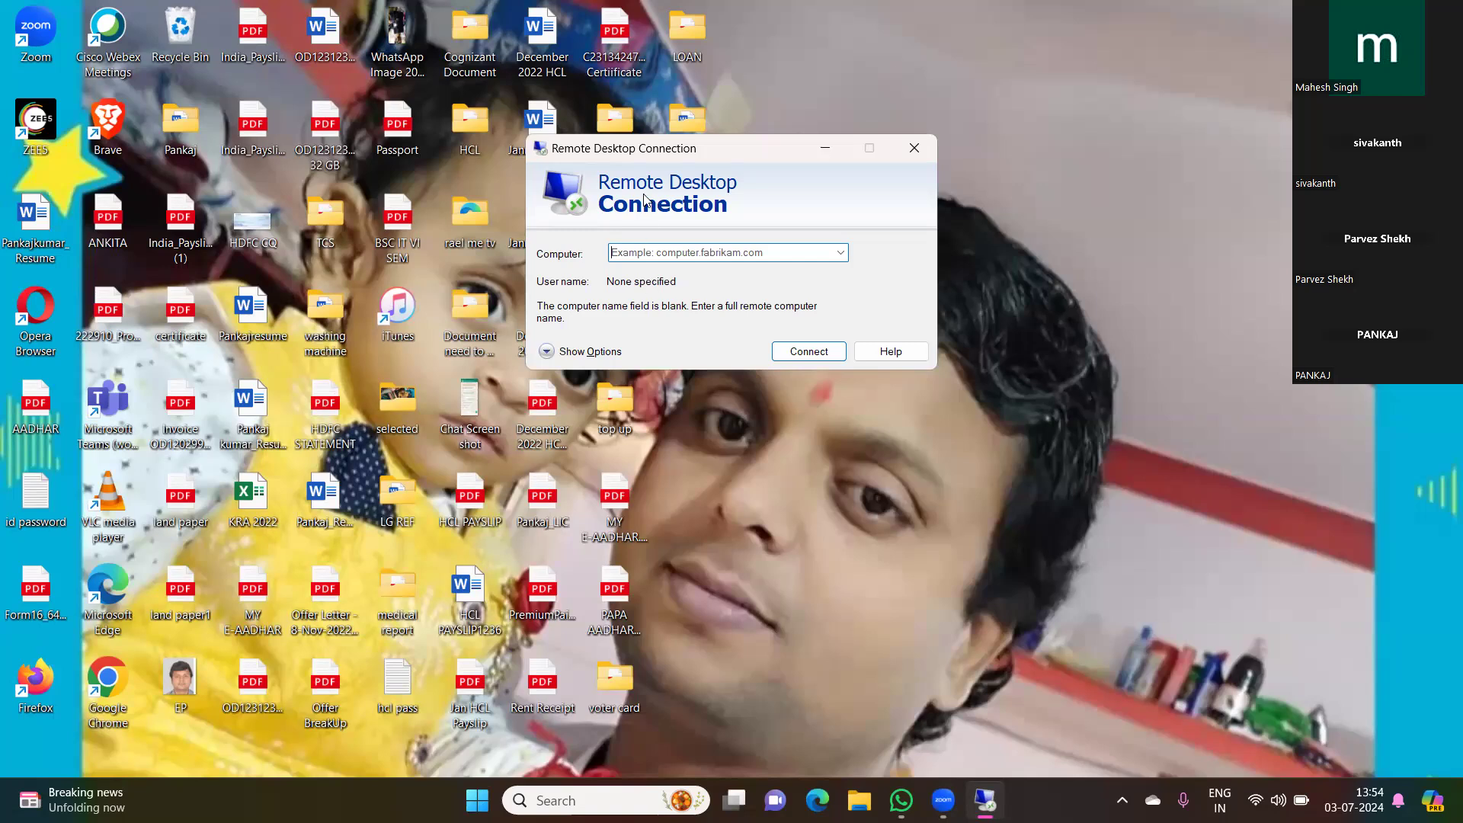
Step: Switch to WhatsApp, open the trainer's new chat message, and select the server's IPv6 address in it for copying
{"action": "left_click", "coordinate": [902, 801]}
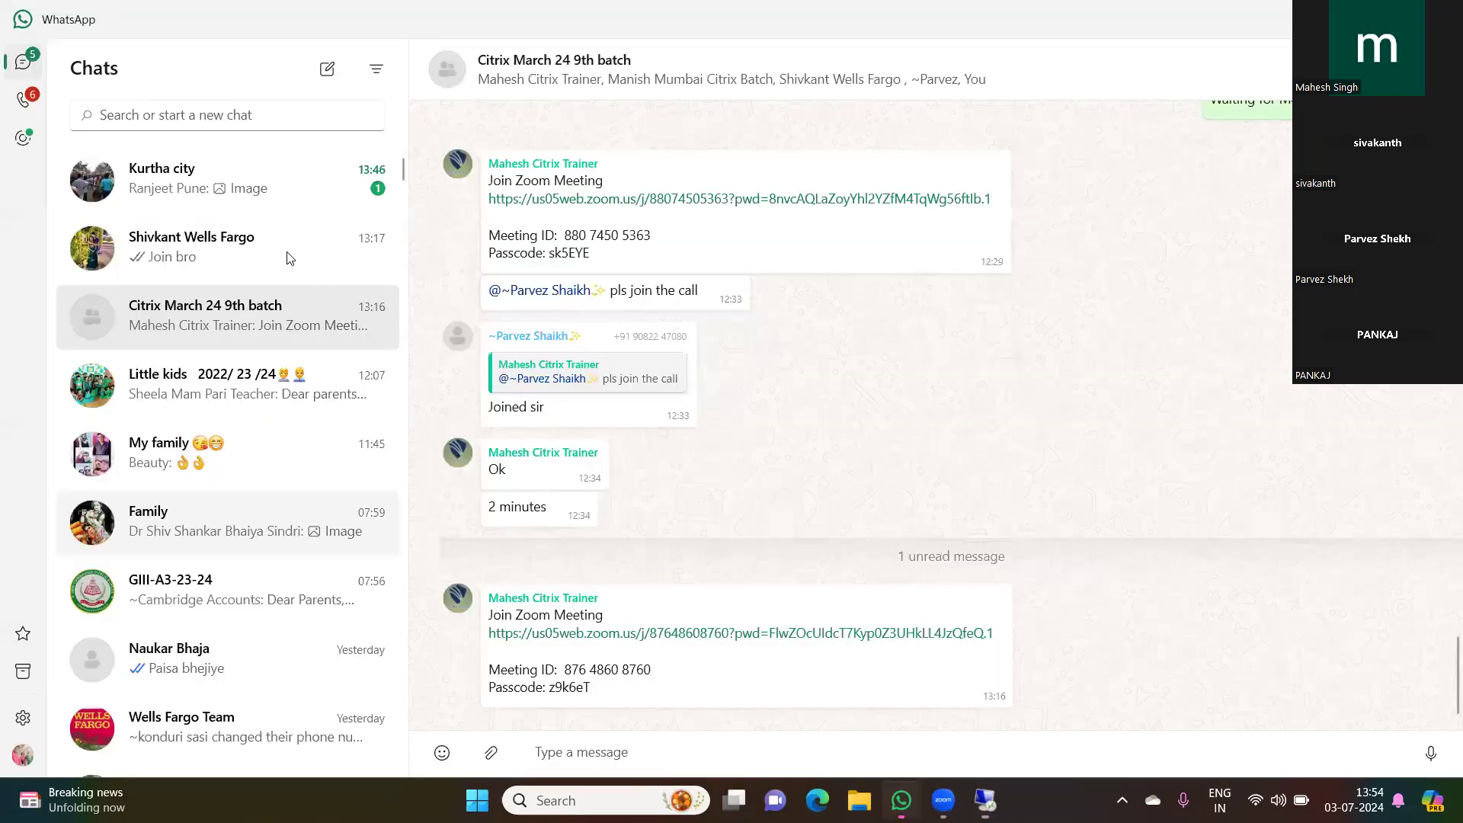
{"action": "left_click", "coordinate": [246, 184]}
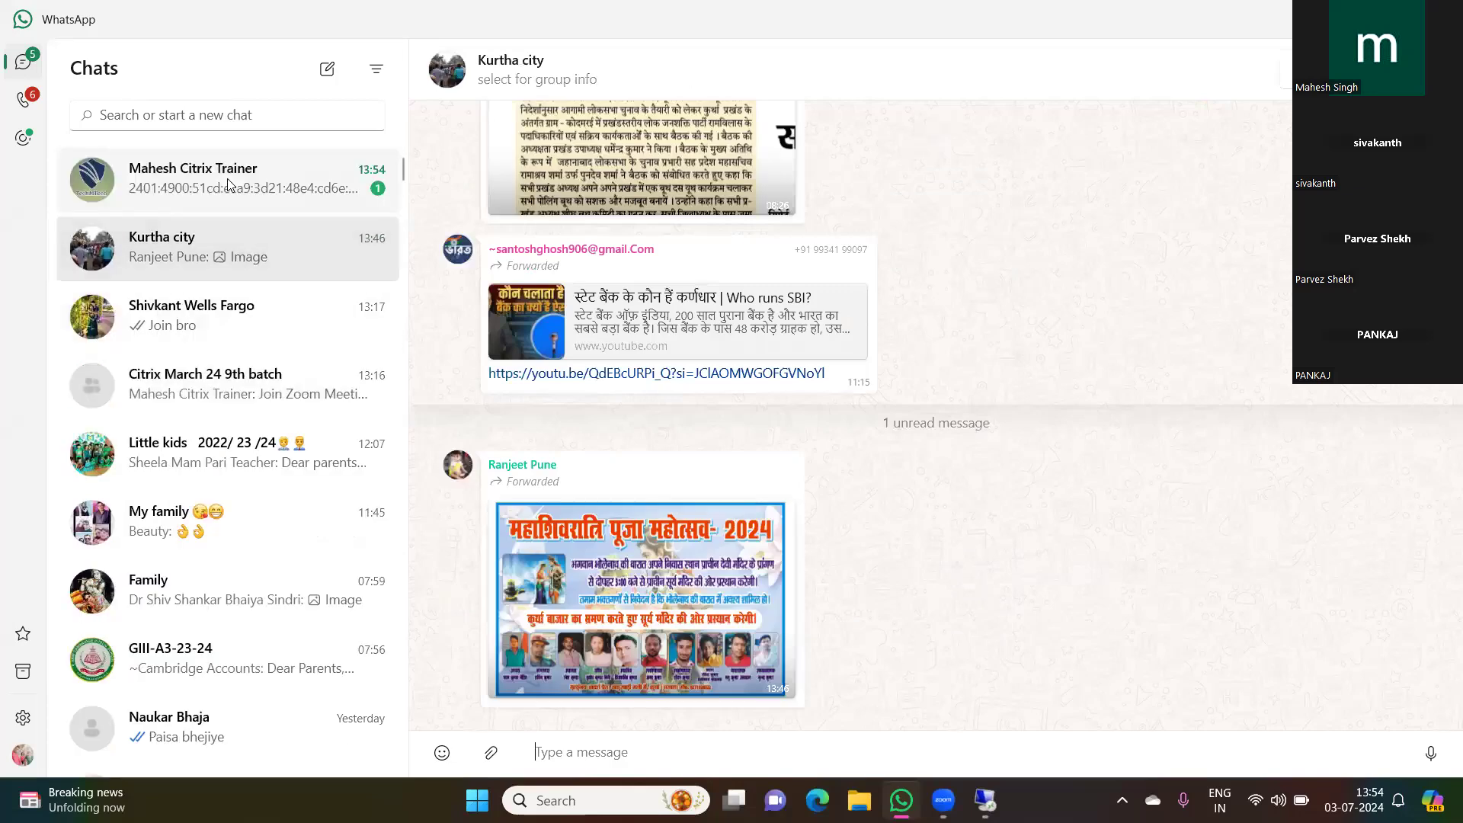
{"action": "left_click", "coordinate": [229, 185]}
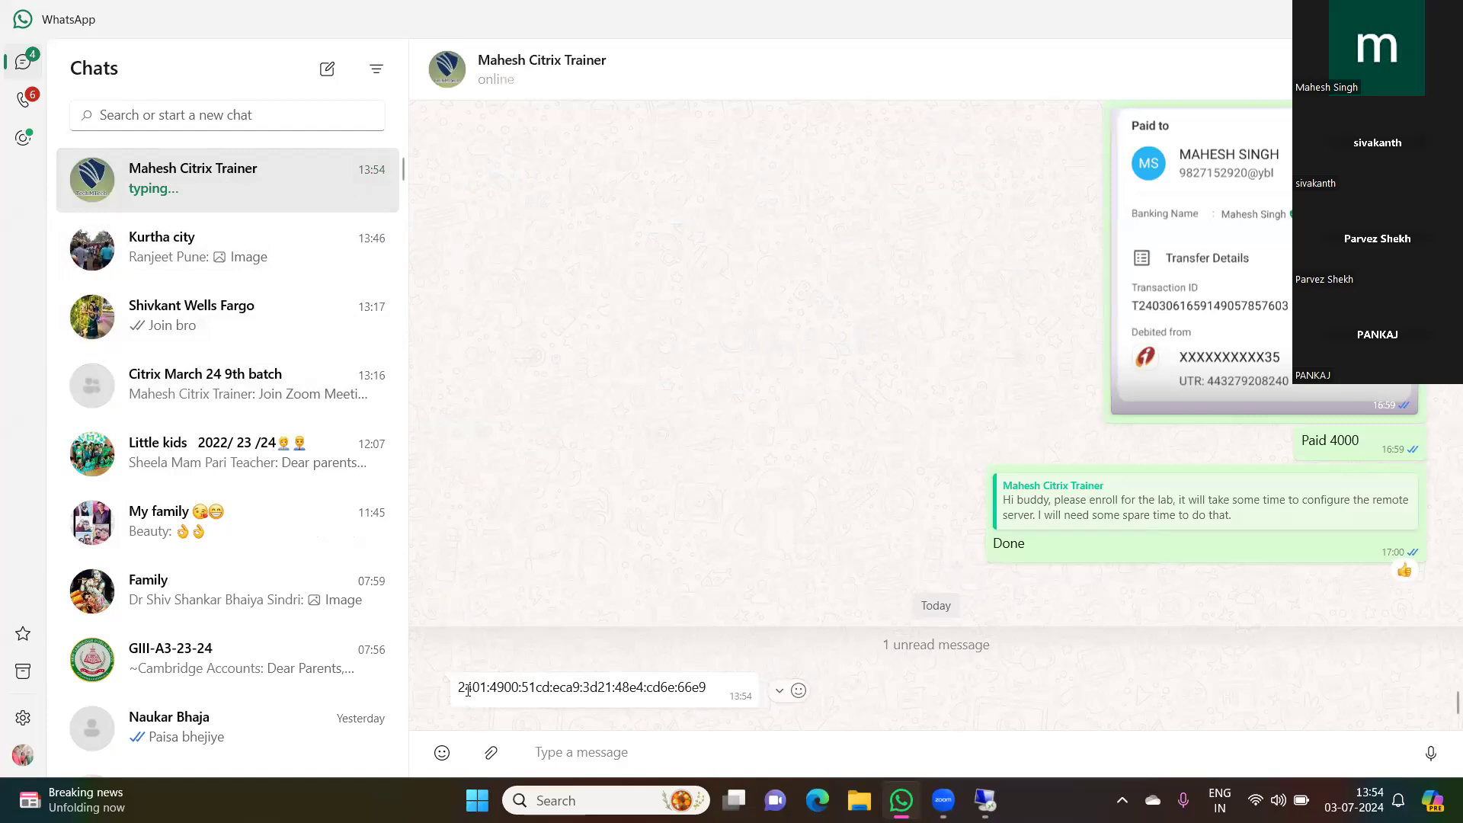
{"action": "left_click_drag", "start_coordinate": [459, 689], "coordinate": [728, 693]}
{"action": "key", "text": "ctrl+c"}
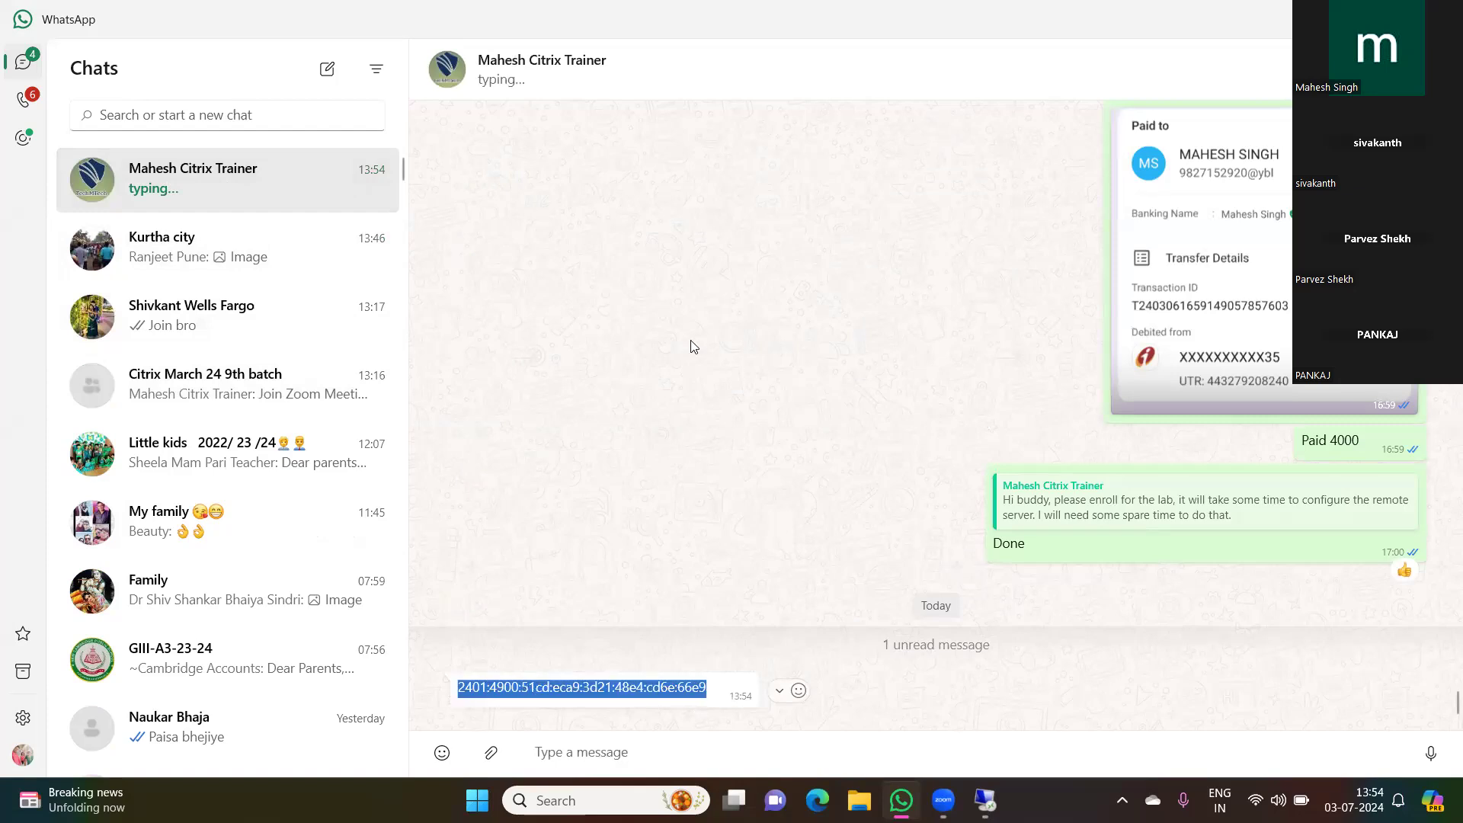
{"action": "key", "text": "alt+Tab"}
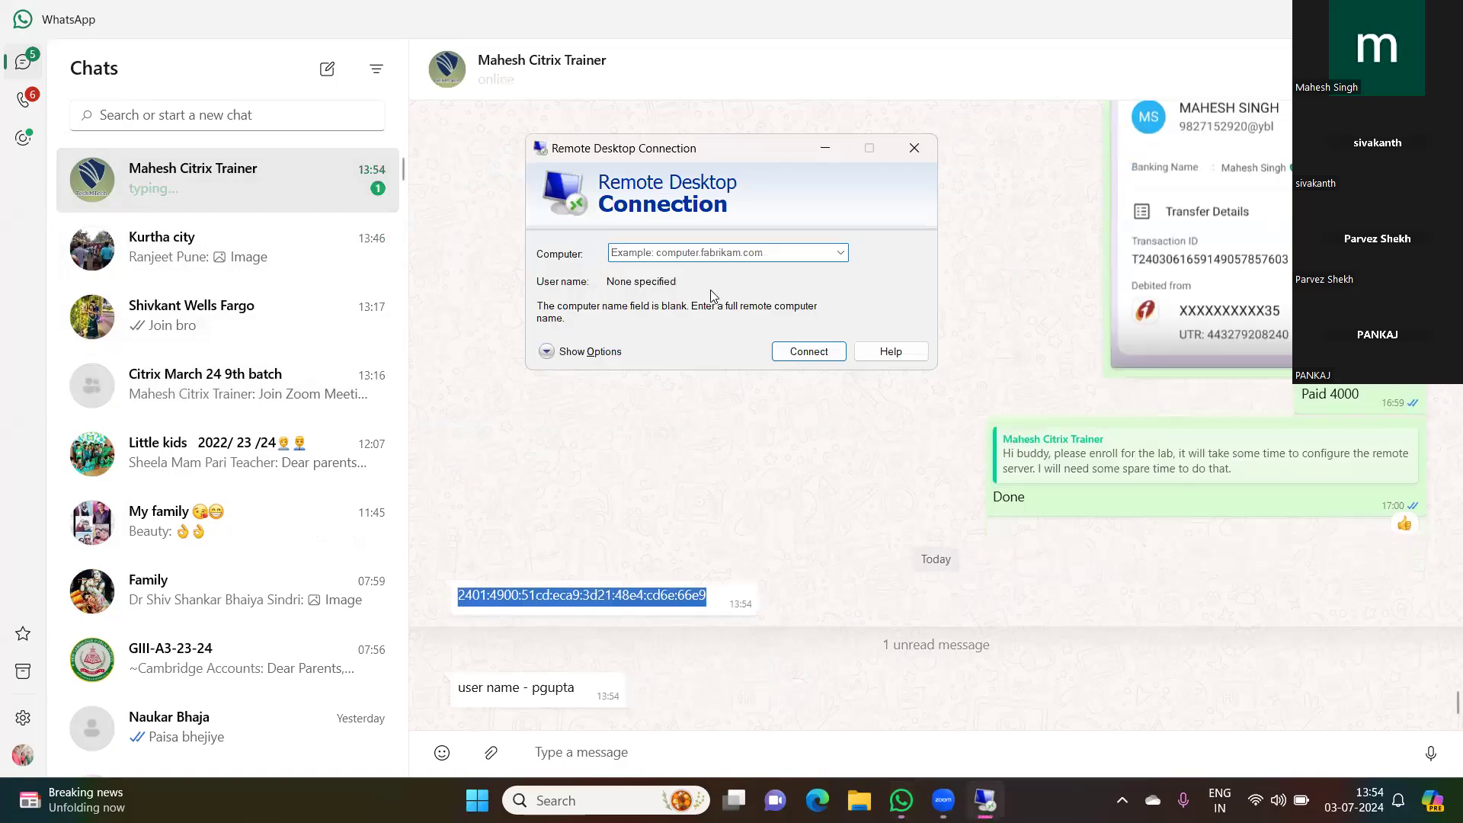
{"action": "key", "text": "ctrl+v"}
{"action": "left_click", "coordinate": [793, 352]}
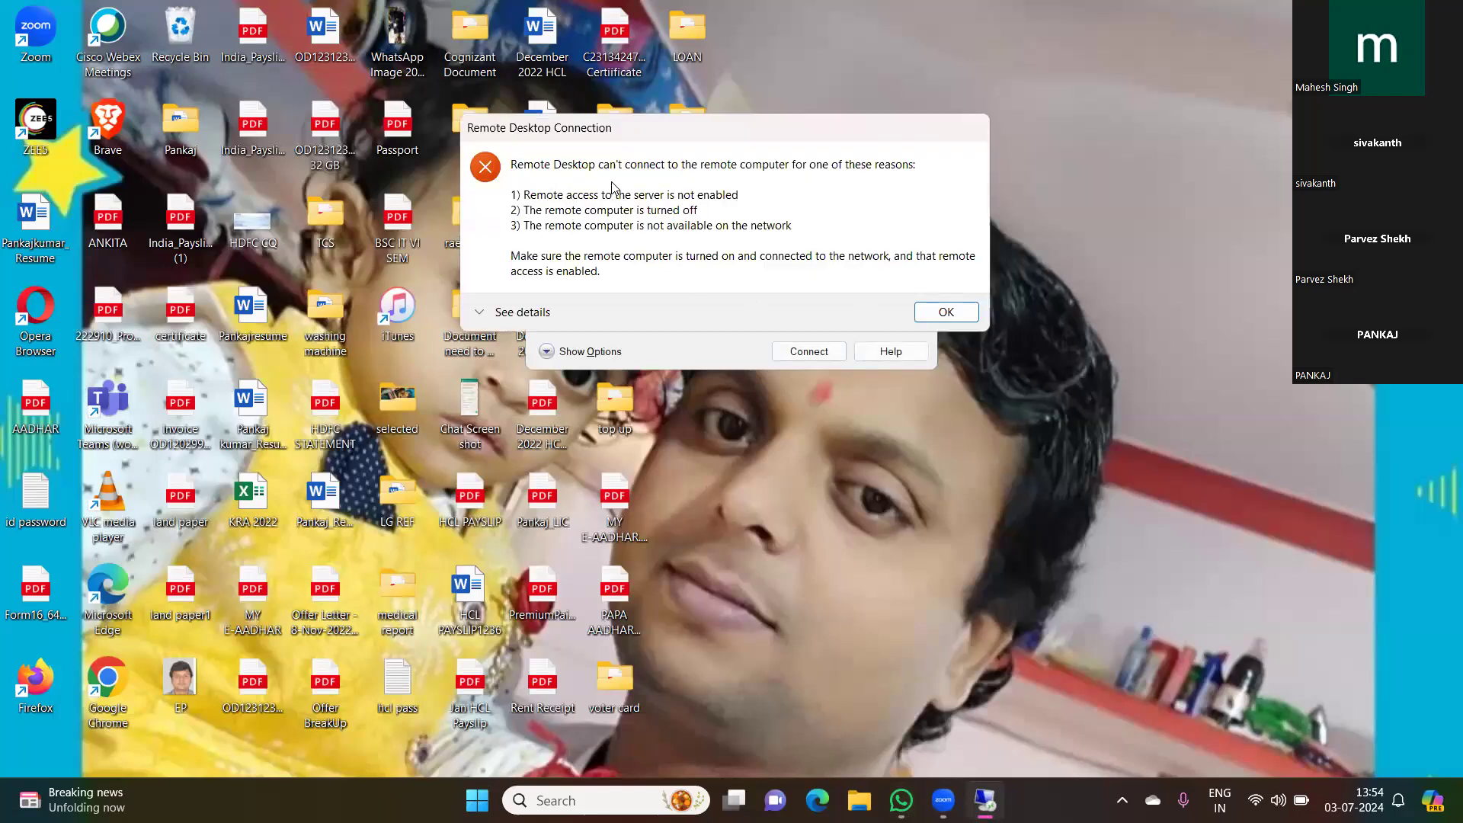
{"action": "left_click", "coordinate": [943, 314]}
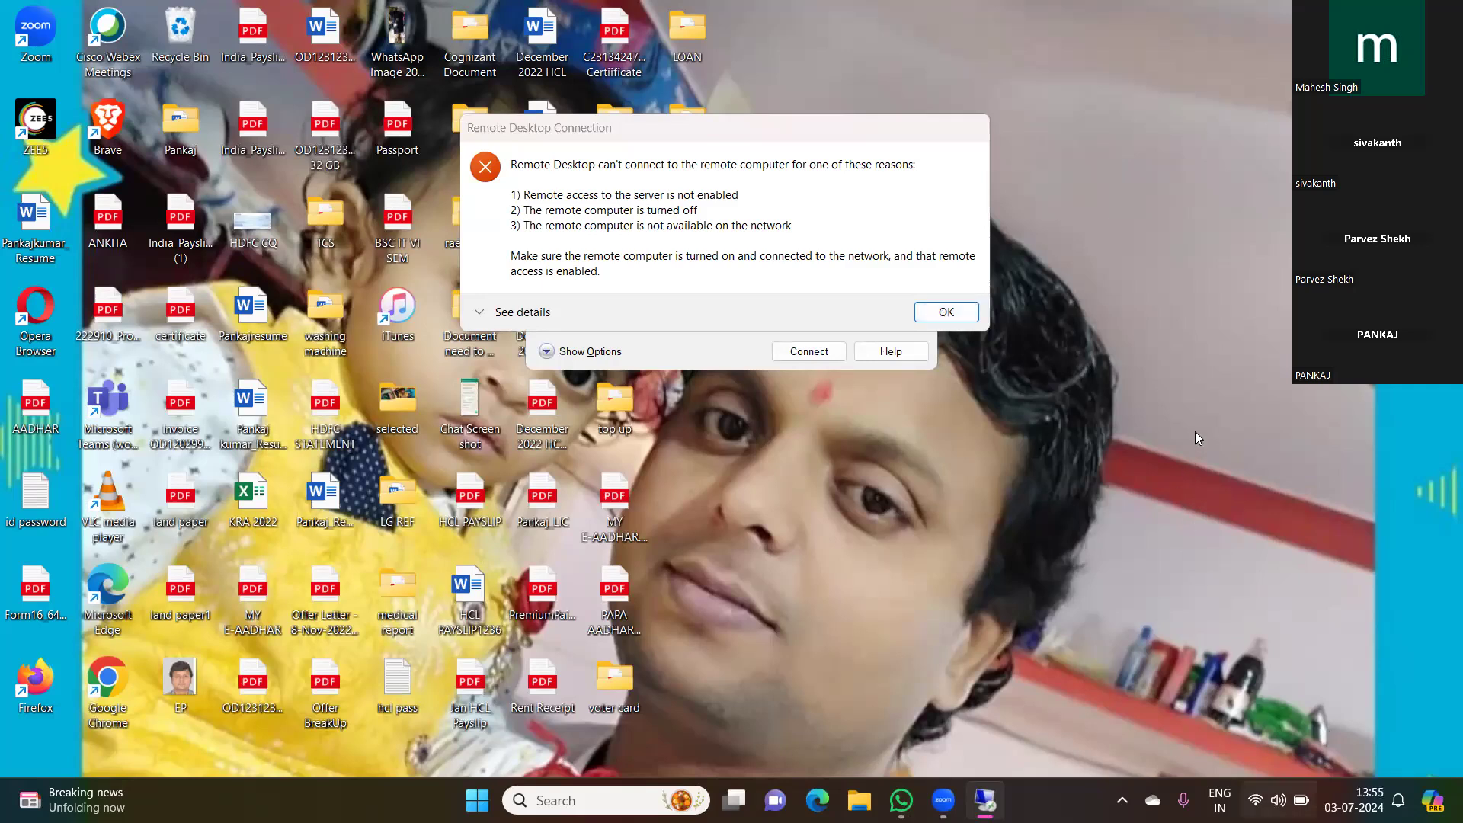
Step: Switch the computer's Wi-Fi connection from Pari to the OPPO Reno10 5G network
{"action": "key", "text": "super+a"}
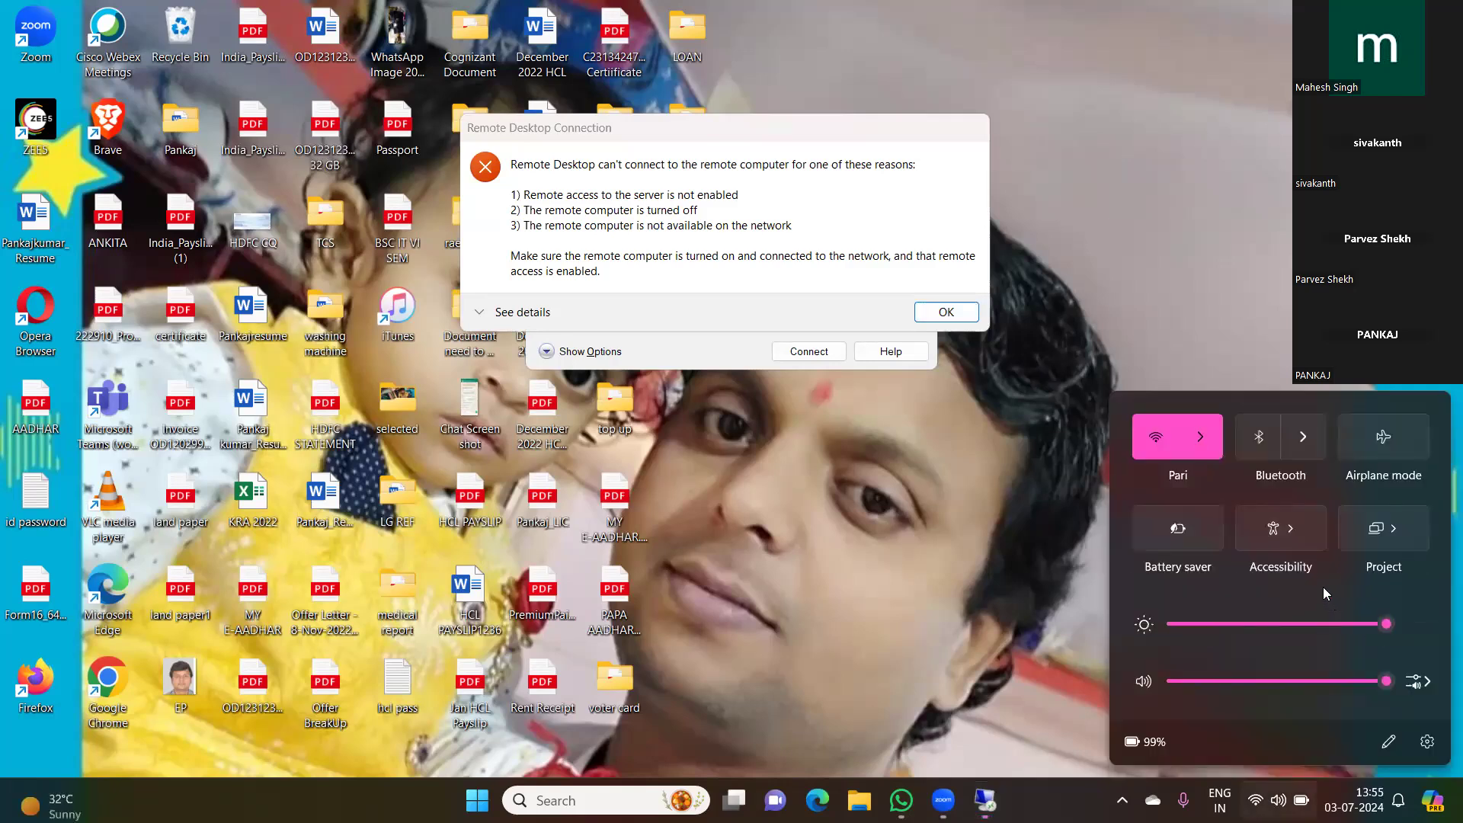
{"action": "left_click", "coordinate": [1200, 436]}
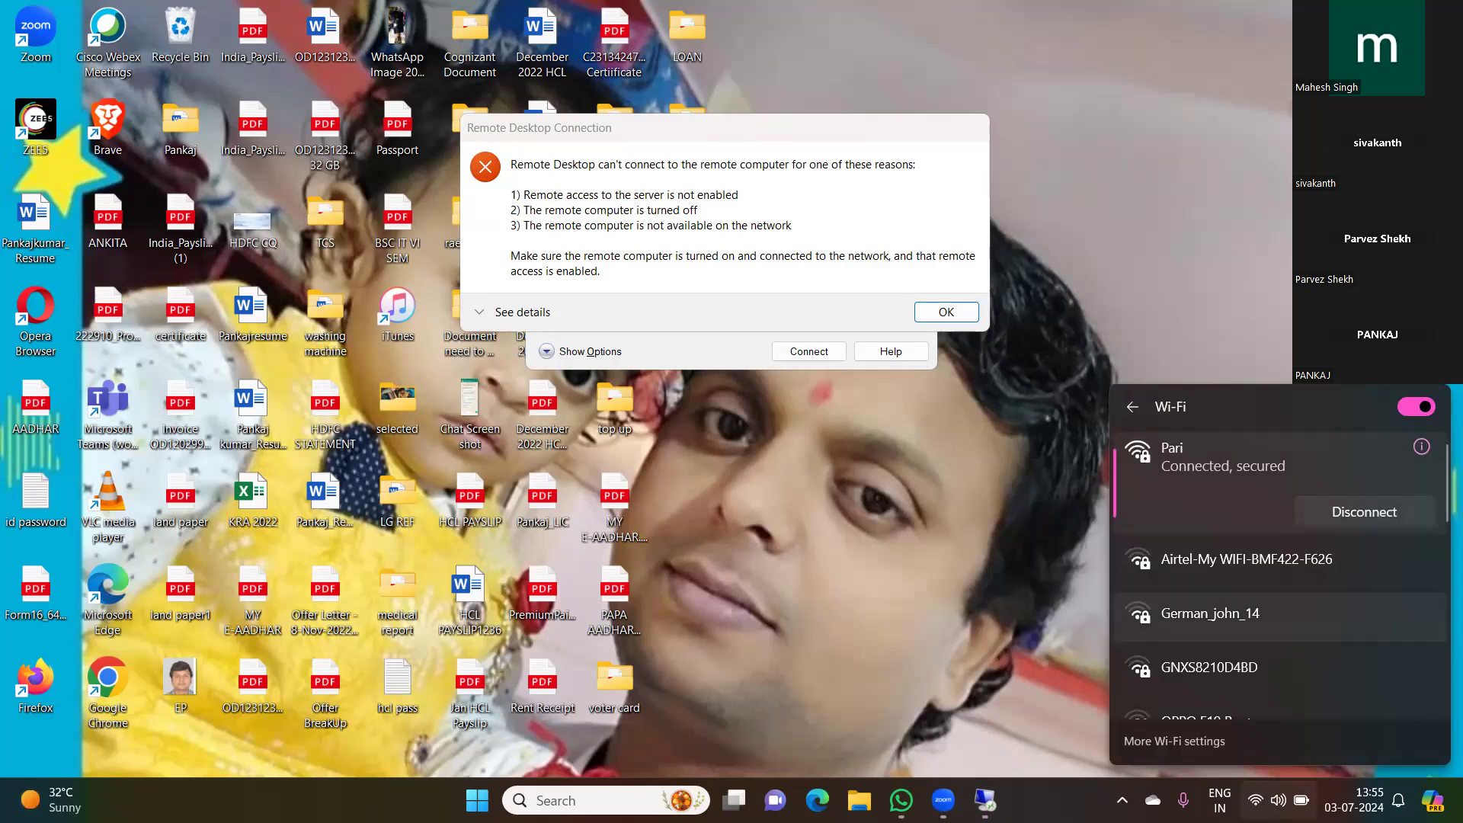
{"action": "key", "text": "Escape"}
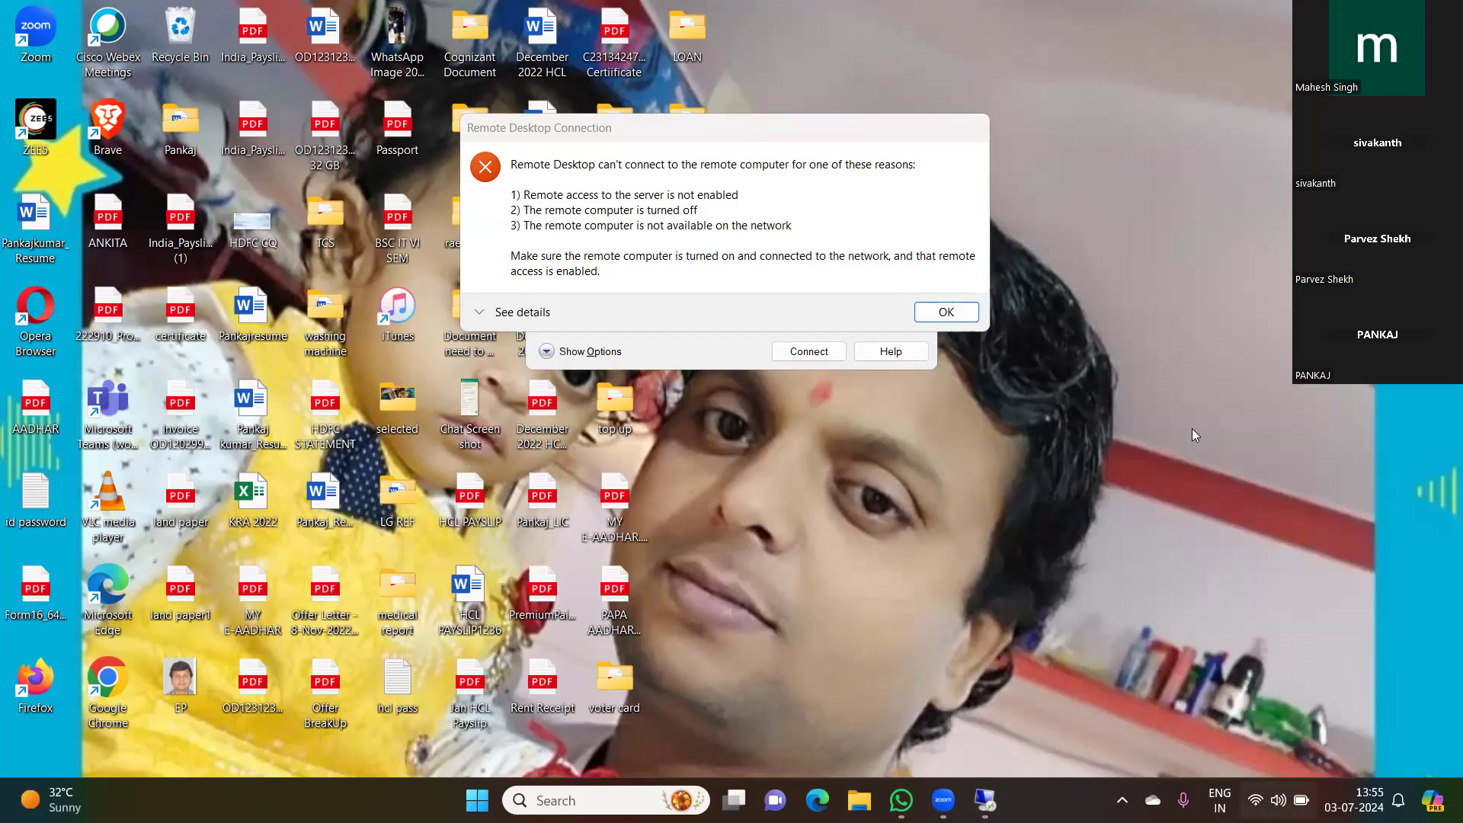
{"action": "key", "text": "super+a"}
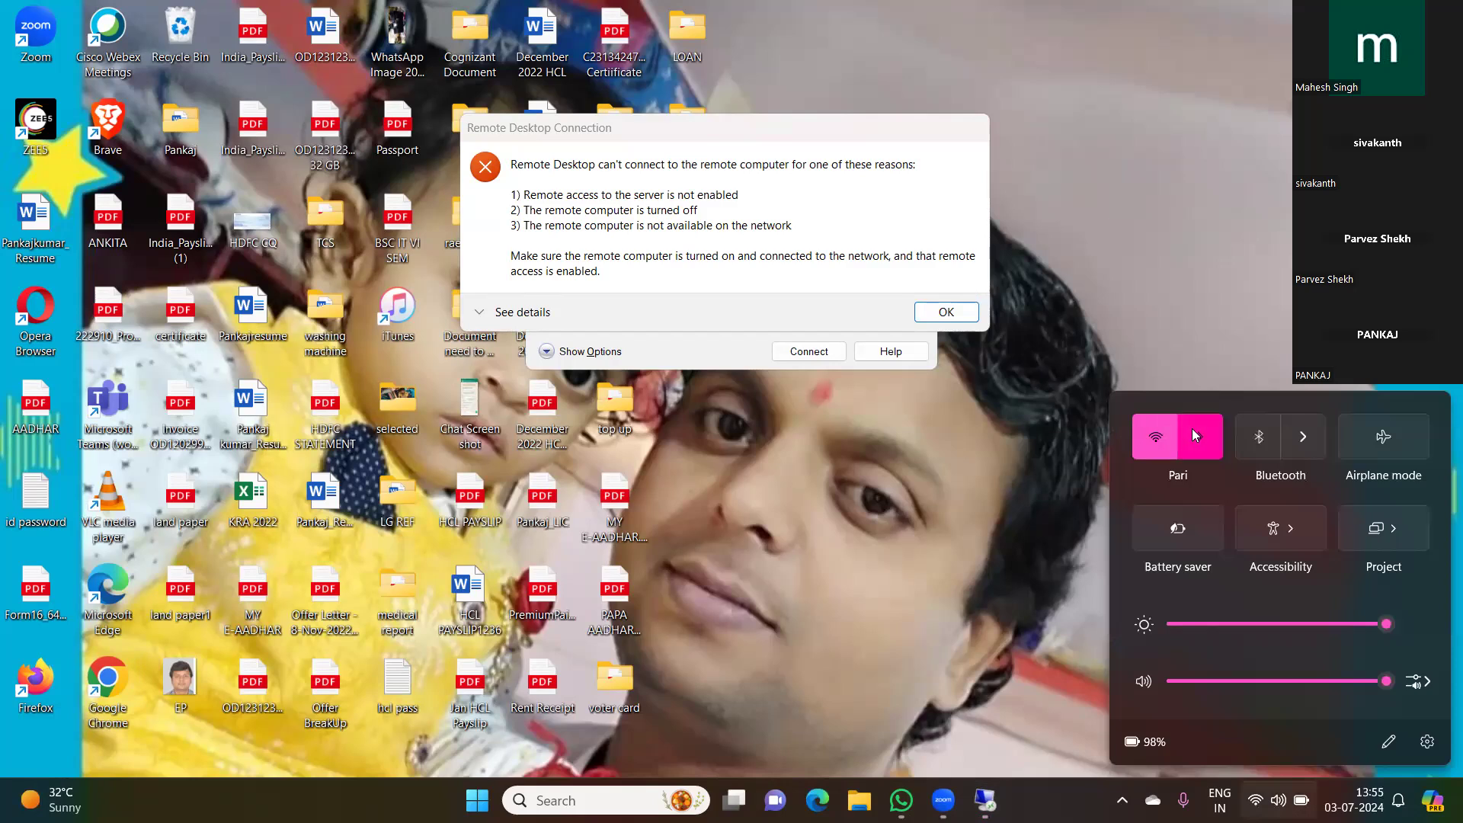
{"action": "left_click", "coordinate": [1193, 430]}
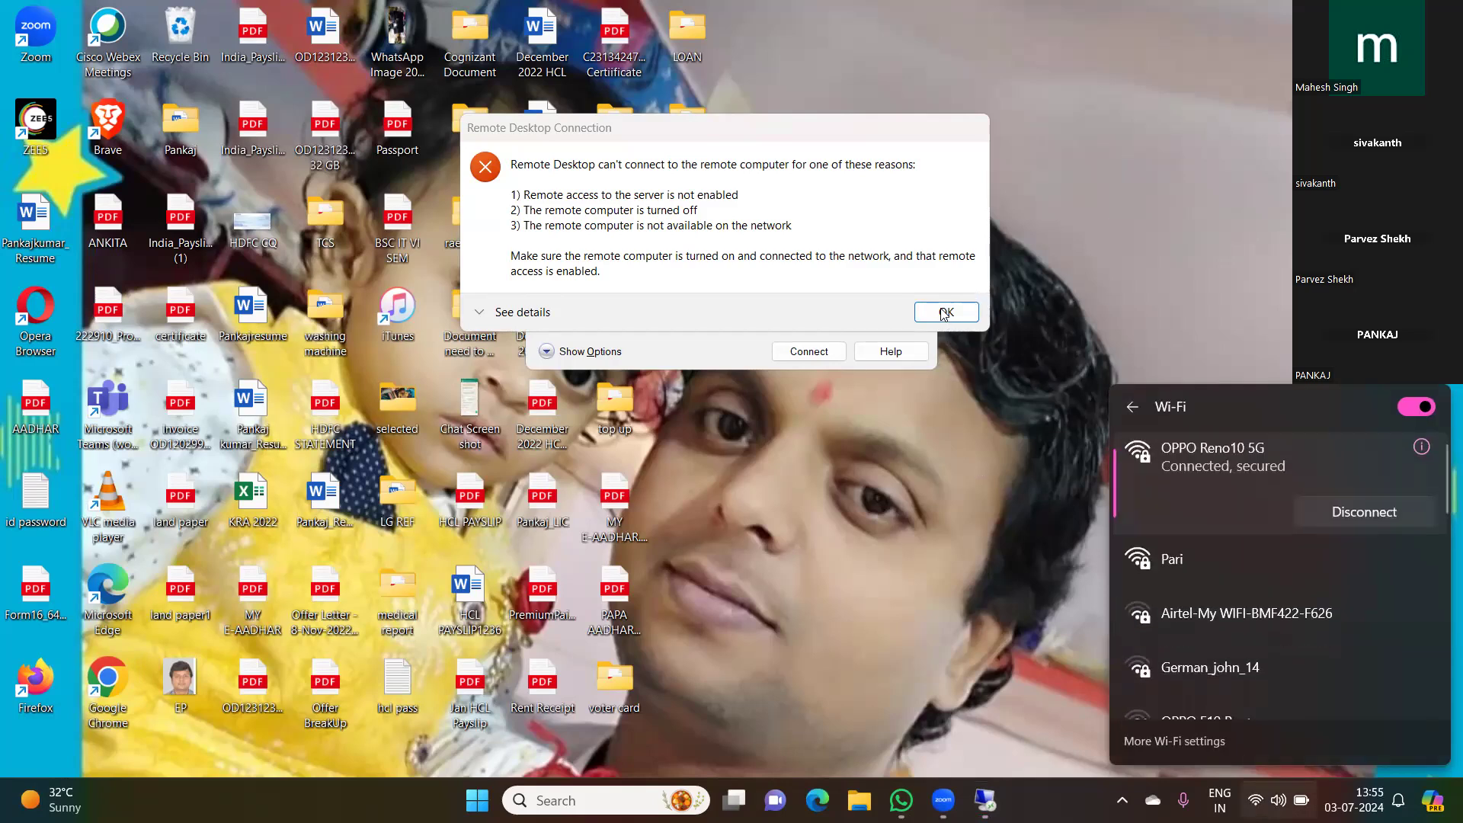
Step: Retry the remote connection to the same IPv6 address twice over the OPPO Reno10 5G network, dismissing the error messages
{"action": "key", "text": "Return"}
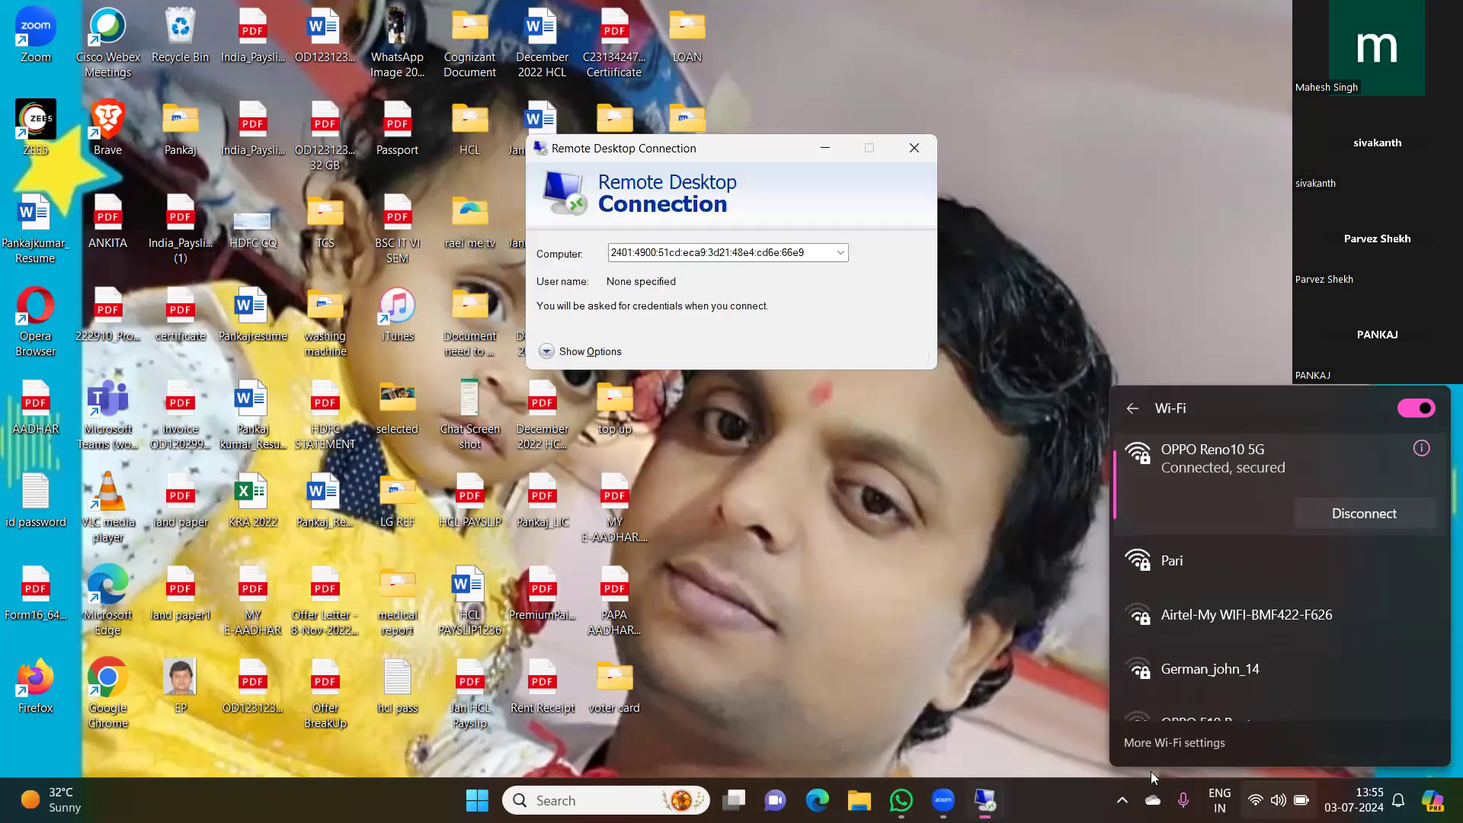
{"action": "left_click", "coordinate": [808, 351]}
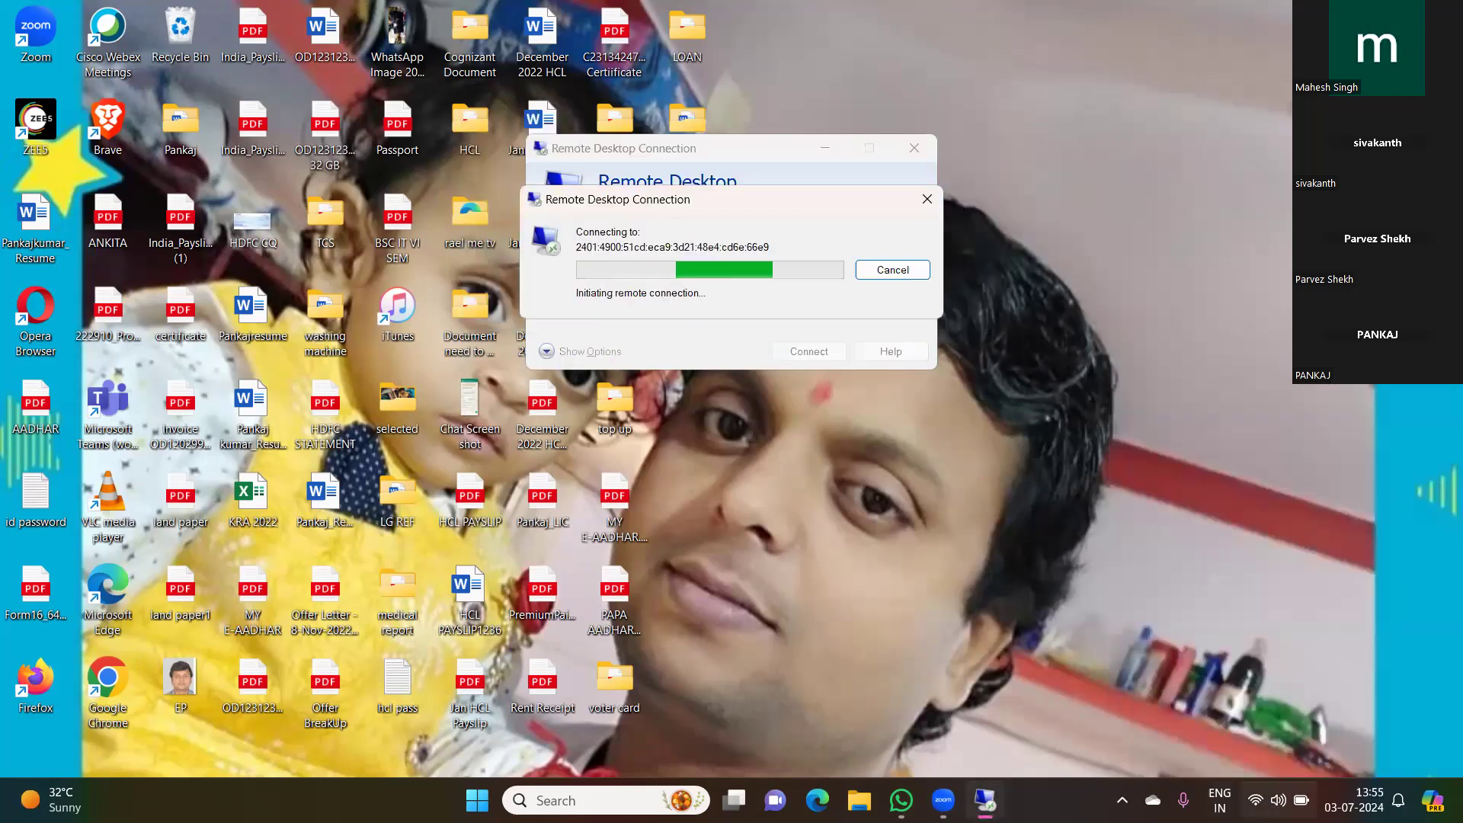
{"action": "left_click", "coordinate": [1264, 800]}
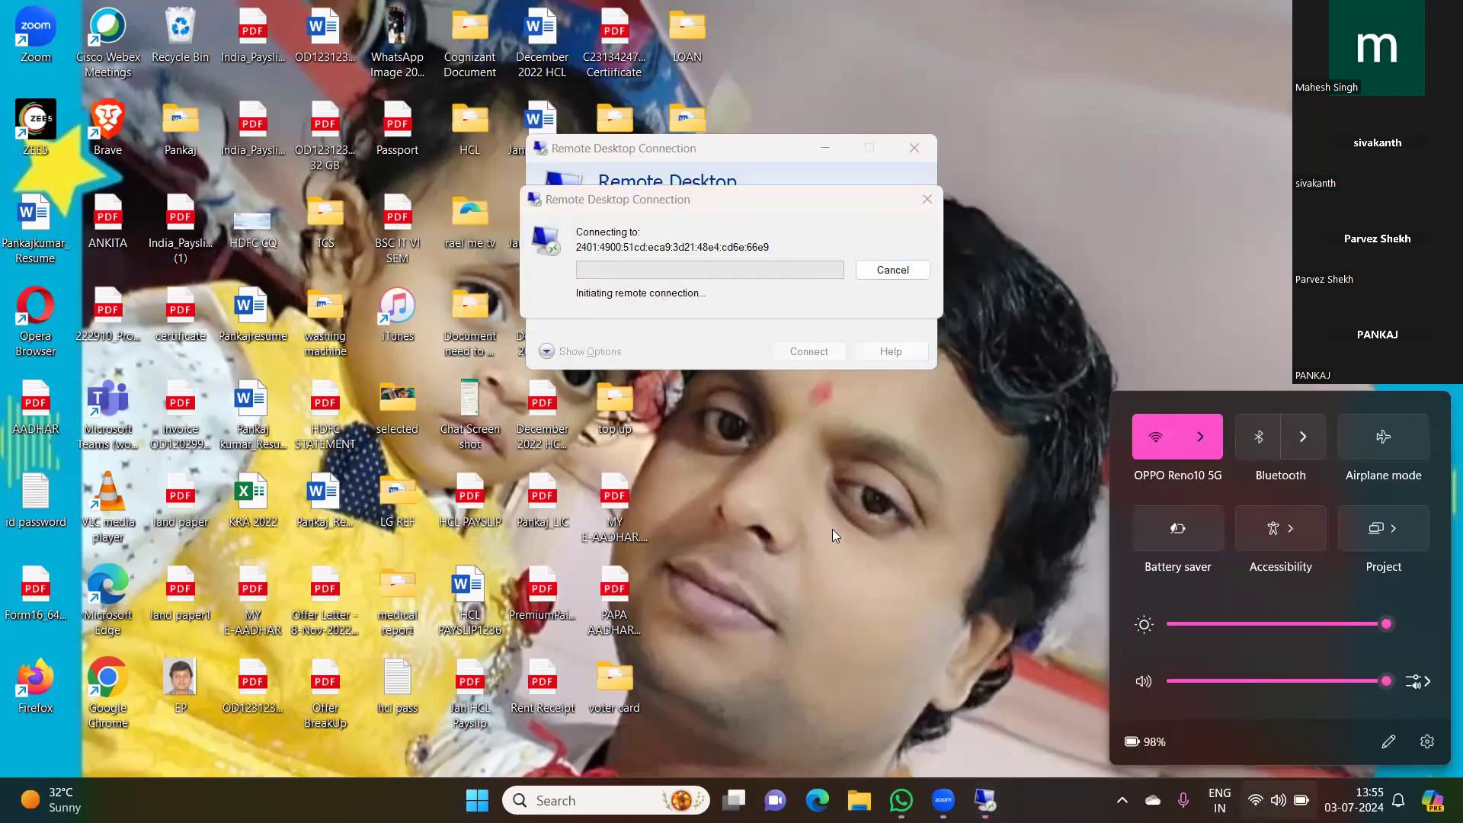
{"action": "left_click", "coordinate": [832, 528]}
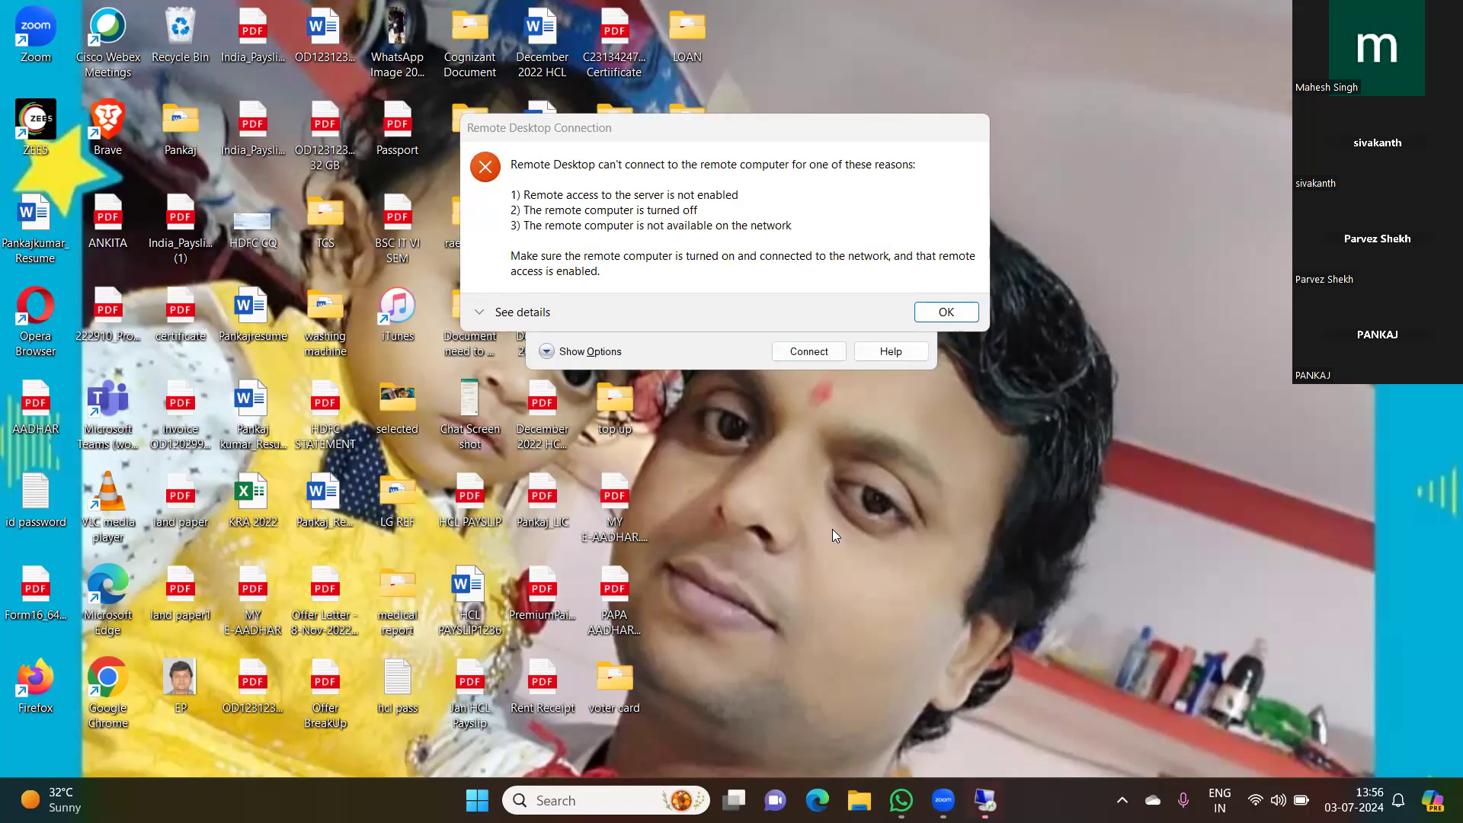
{"action": "left_click", "coordinate": [939, 310]}
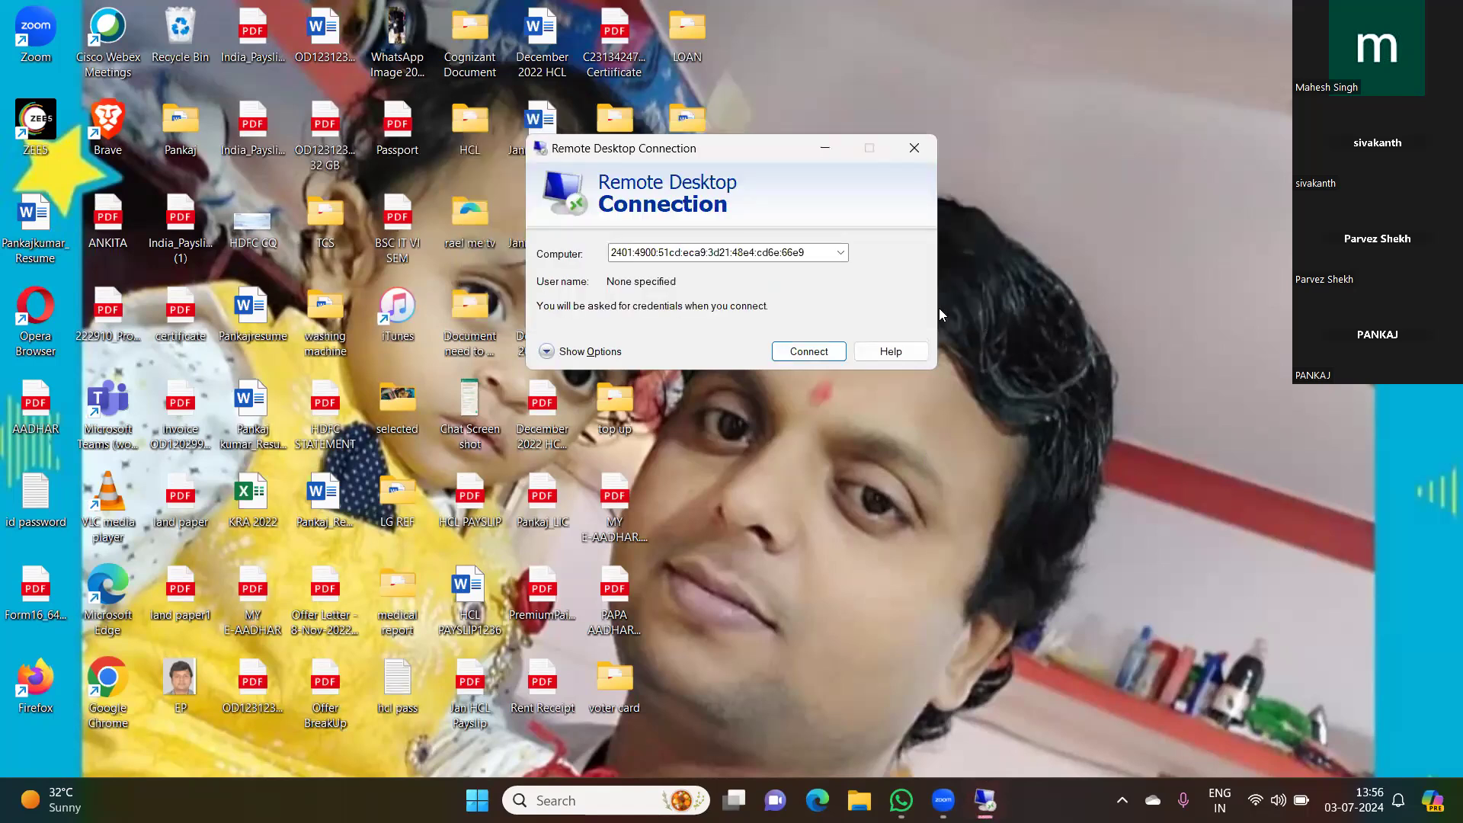
{"action": "left_click", "coordinate": [798, 355]}
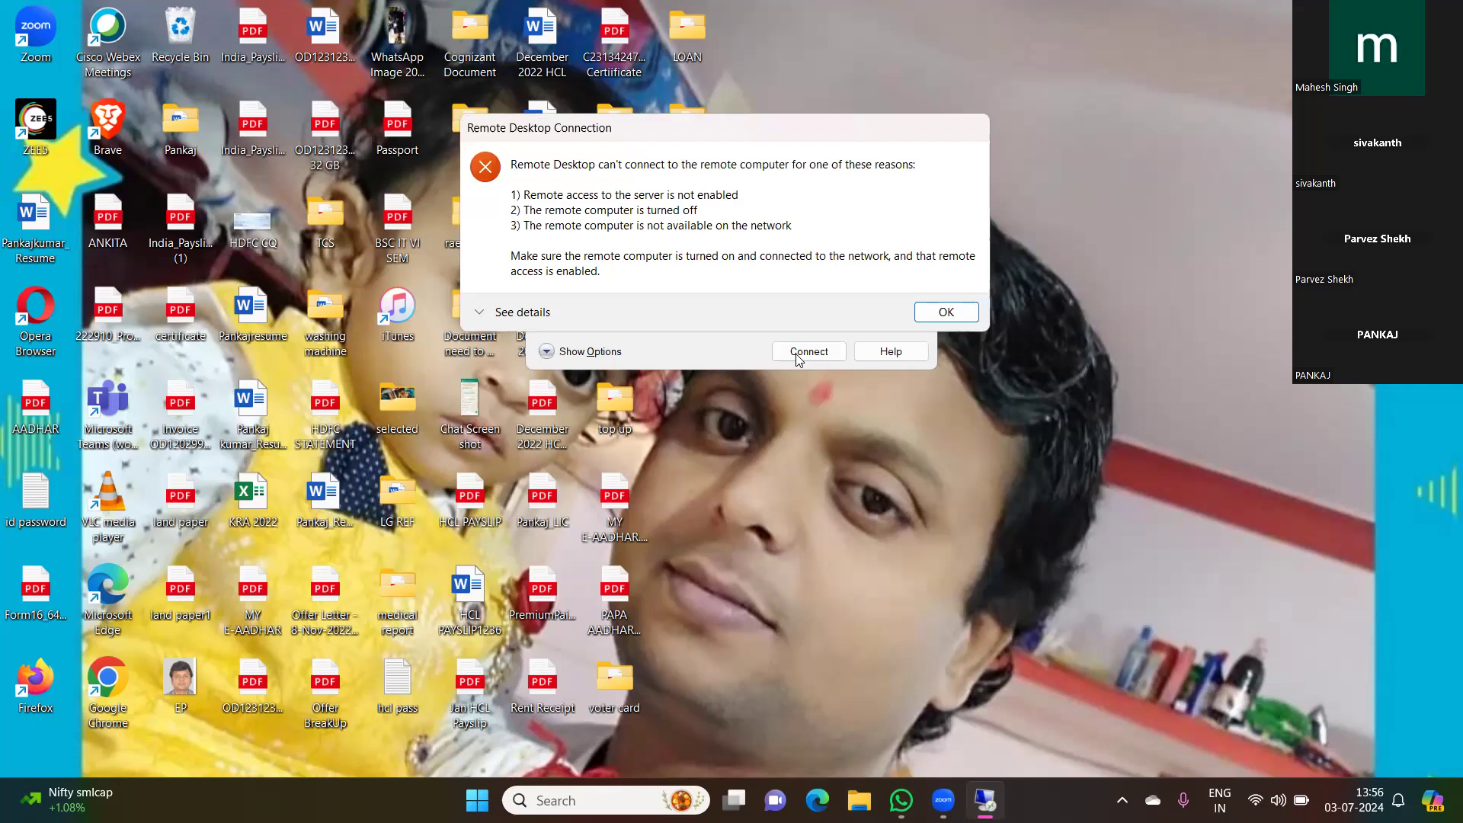
{"action": "left_click", "coordinate": [945, 312]}
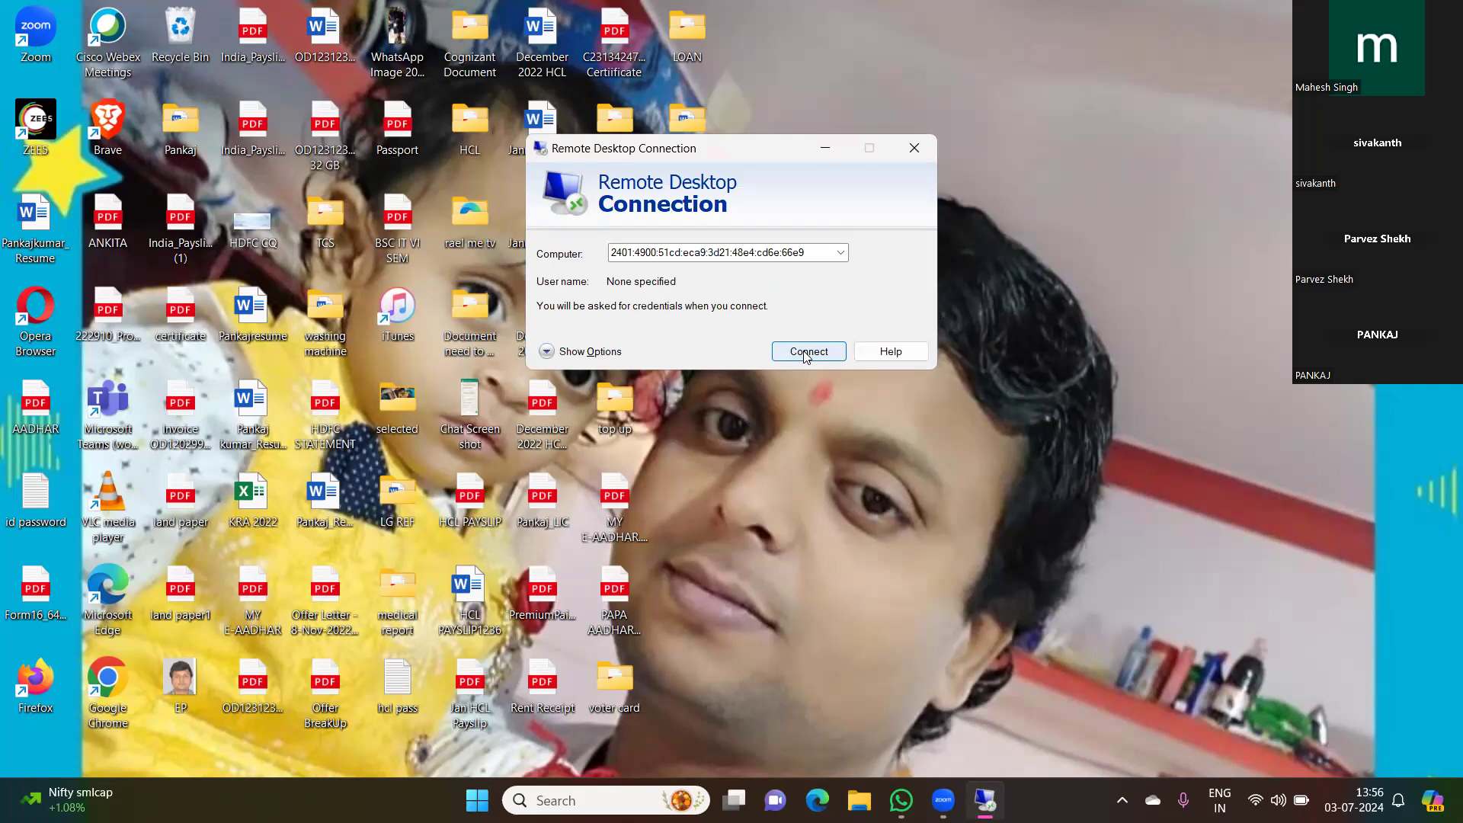
Step: Check the Remote Desktop page in Windows Settings and open the Privacy & security settings
{"action": "key", "text": "super"}
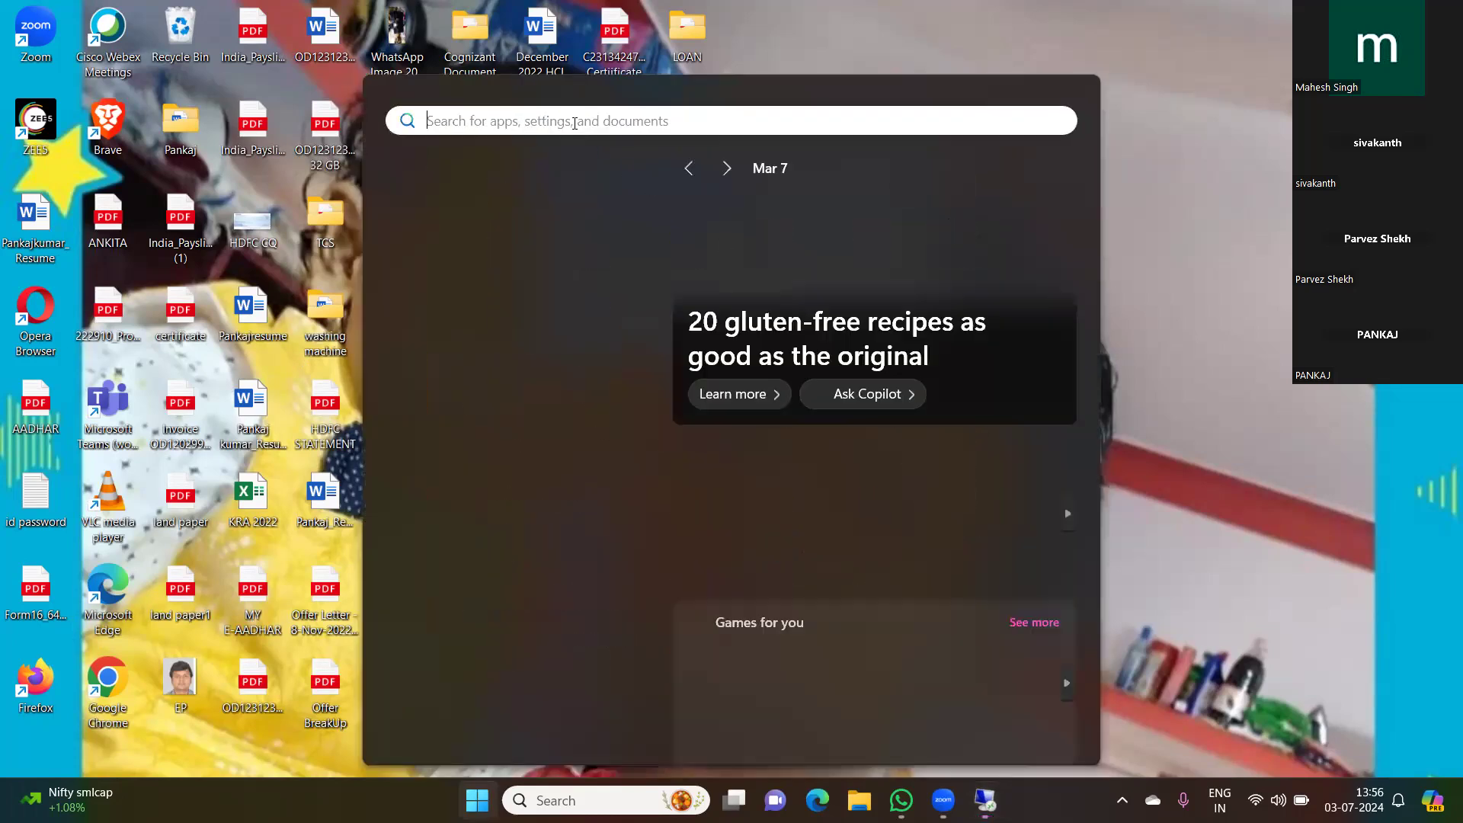
{"action": "type", "text": "remote"}
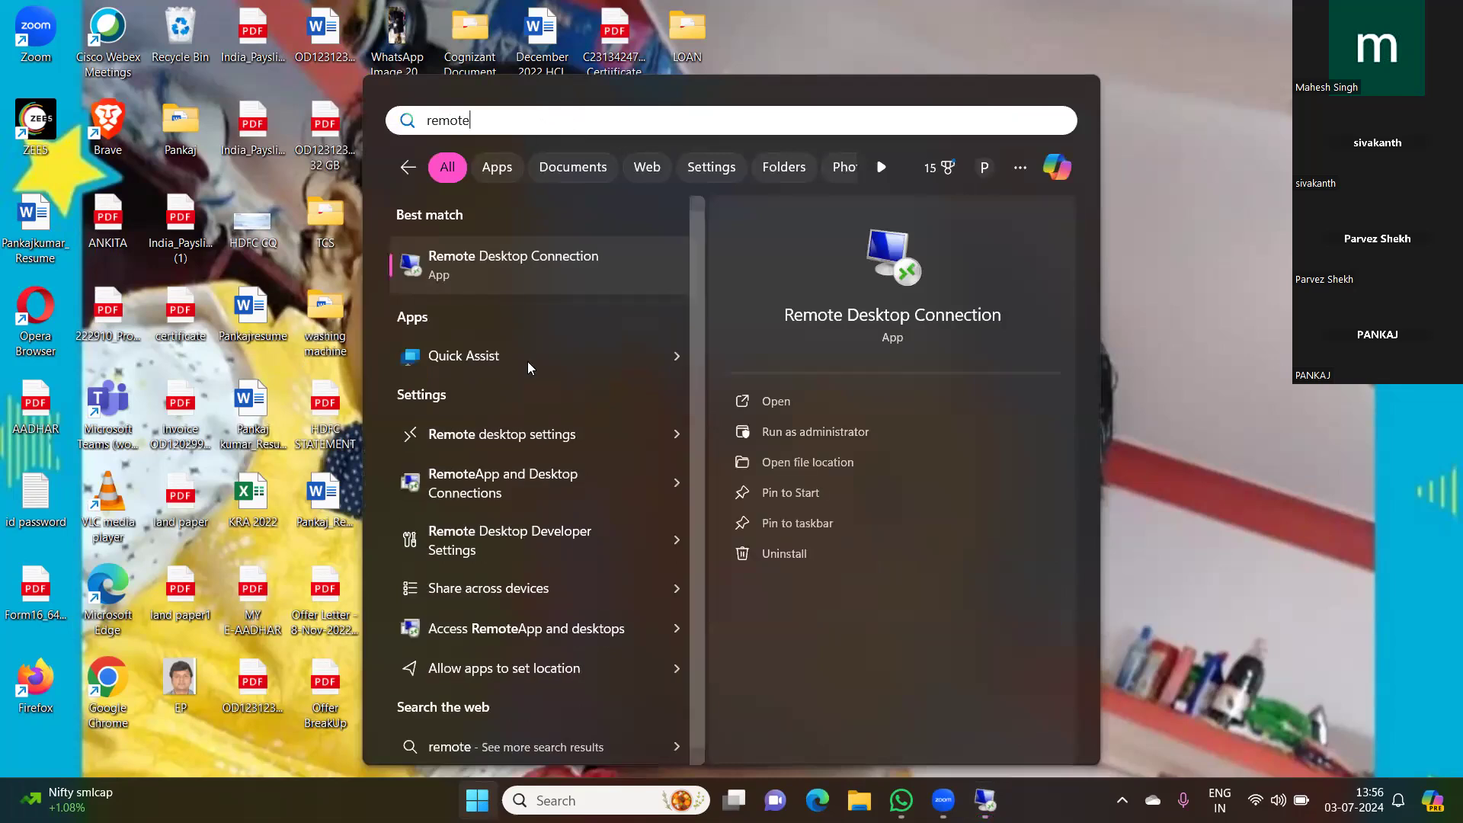
{"action": "left_click", "coordinate": [517, 435]}
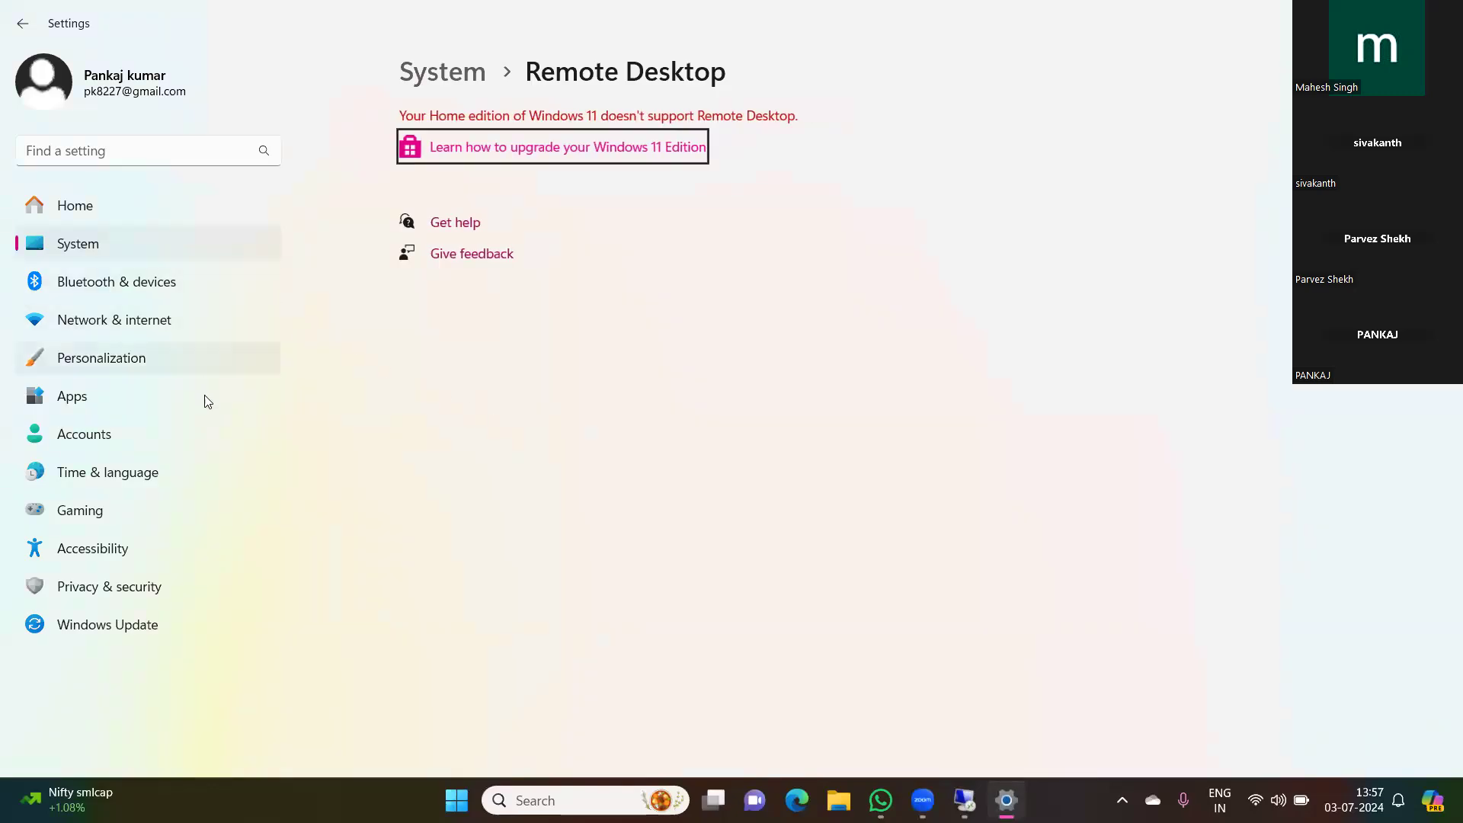
{"action": "left_click", "coordinate": [152, 591]}
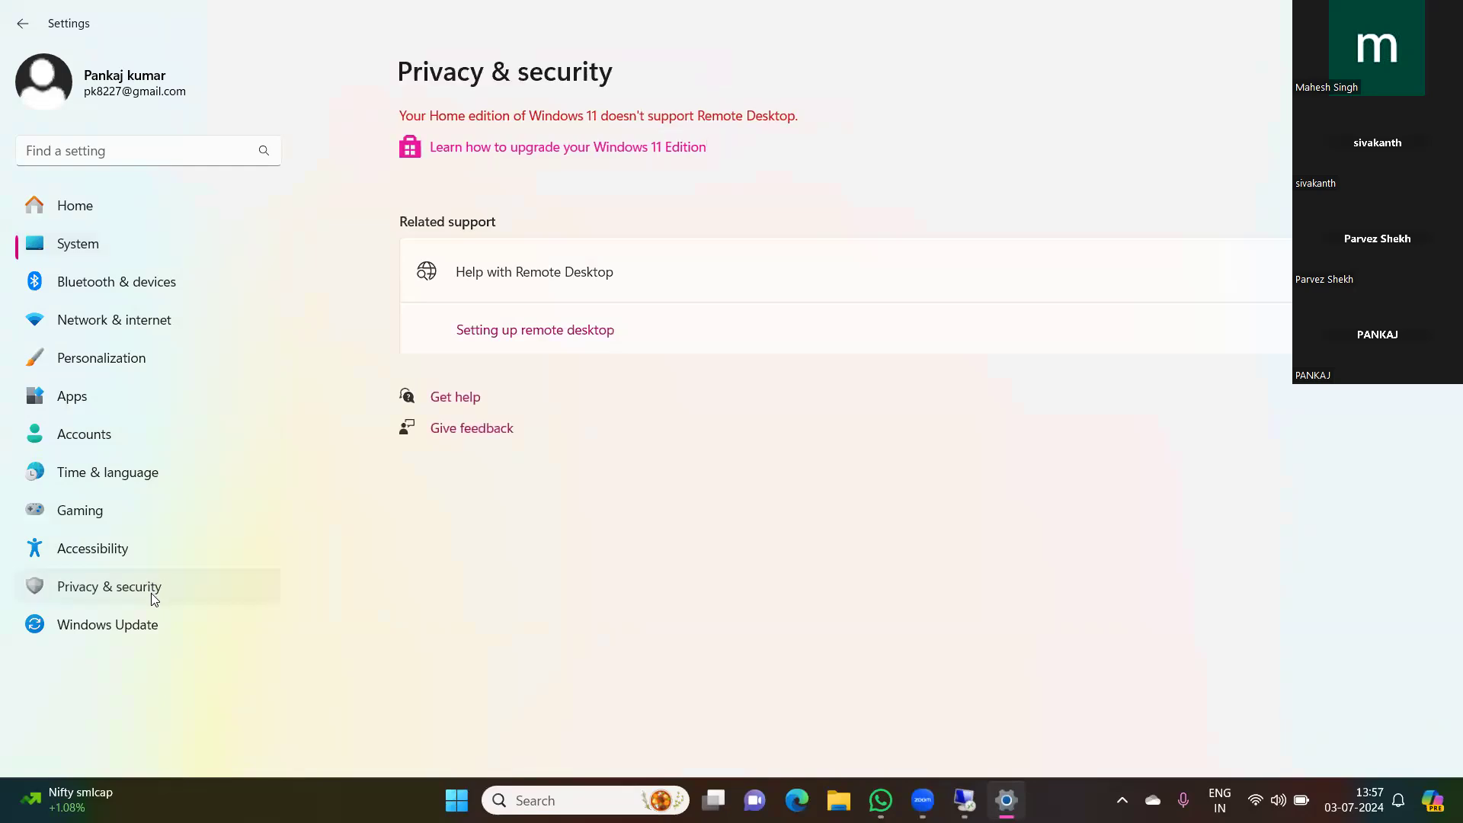